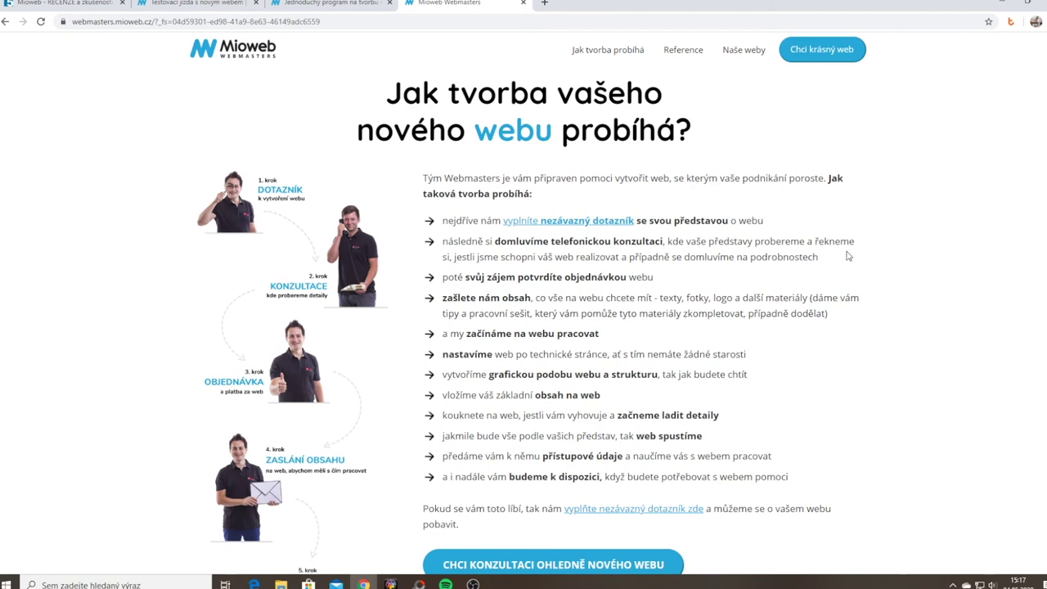
Browse the webmaster profiles and start a website request with the chosen webmaster
{"action": "scroll", "coordinate": [627, 281], "scroll_direction": "down", "scroll_amount": 2}
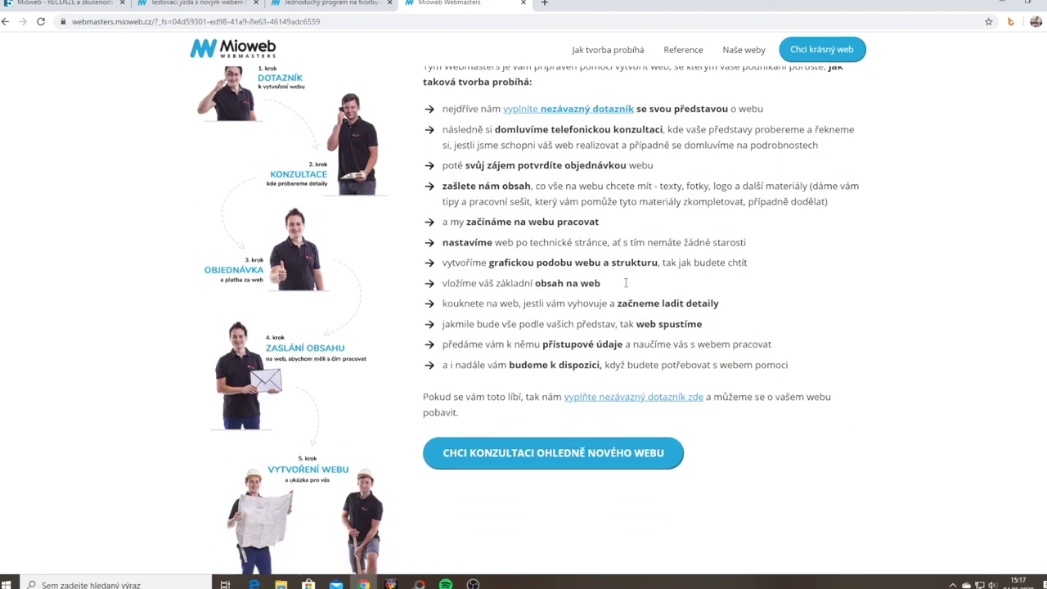
{"action": "scroll", "coordinate": [627, 286], "scroll_direction": "down", "scroll_amount": 15}
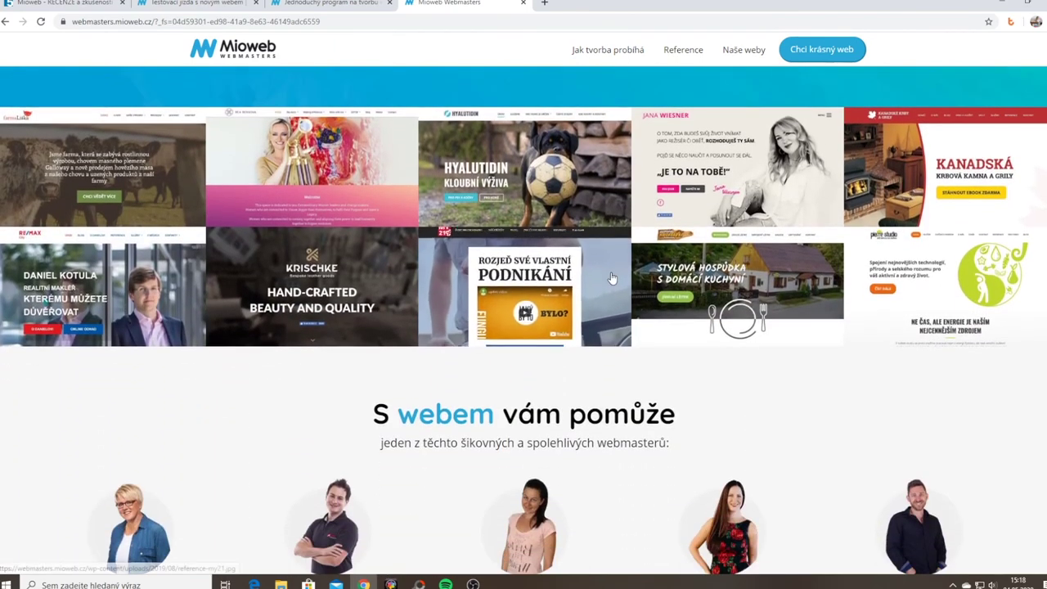
{"action": "scroll", "coordinate": [611, 276], "scroll_direction": "down", "scroll_amount": 3}
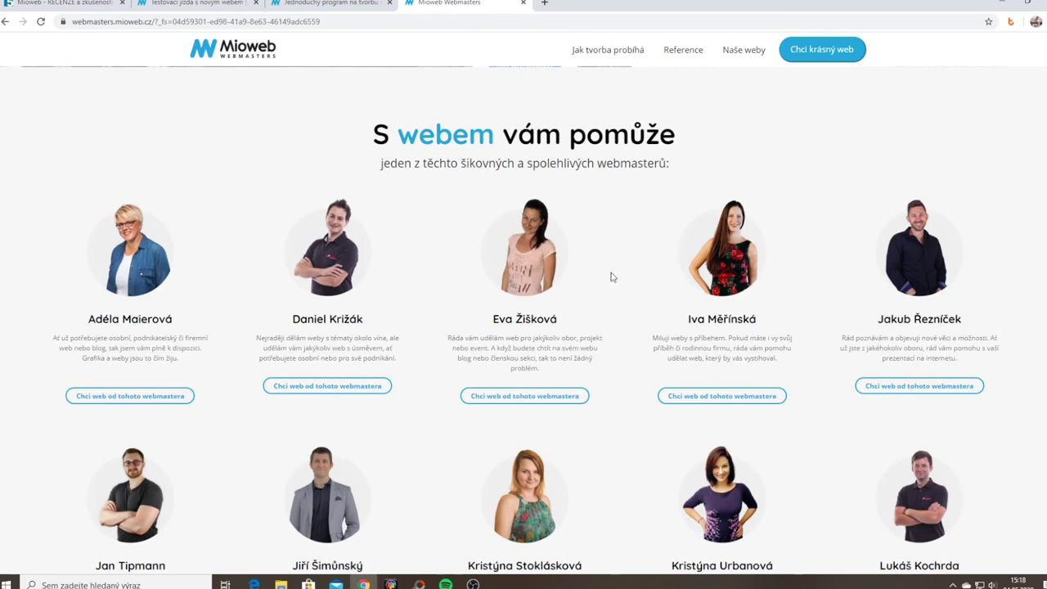
{"action": "scroll", "coordinate": [610, 278], "scroll_direction": "down", "scroll_amount": 1}
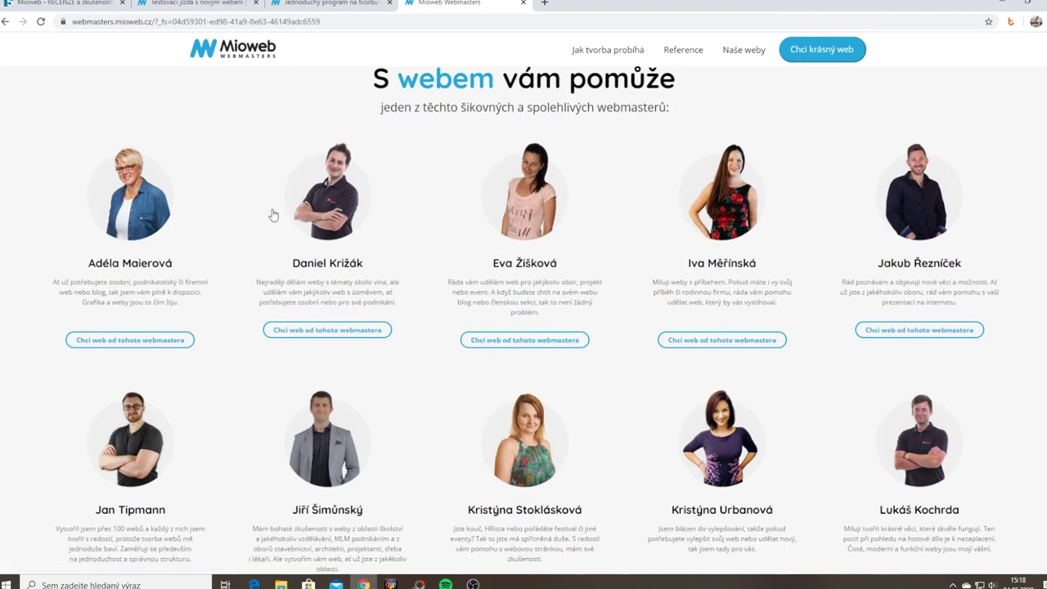
{"action": "scroll", "coordinate": [409, 311], "scroll_direction": "down", "scroll_amount": 2}
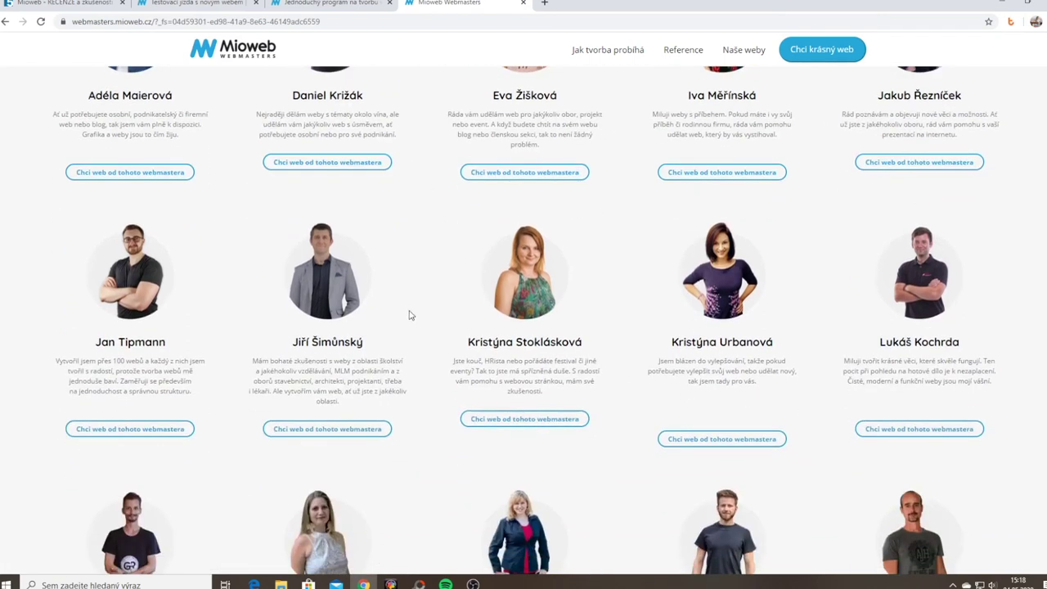
{"action": "scroll", "coordinate": [451, 303], "scroll_direction": "down", "scroll_amount": 1}
{"action": "scroll", "coordinate": [802, 425], "scroll_direction": "down", "scroll_amount": 1}
{"action": "scroll", "coordinate": [786, 393], "scroll_direction": "down", "scroll_amount": 1}
{"action": "scroll", "coordinate": [744, 430], "scroll_direction": "up", "scroll_amount": 4}
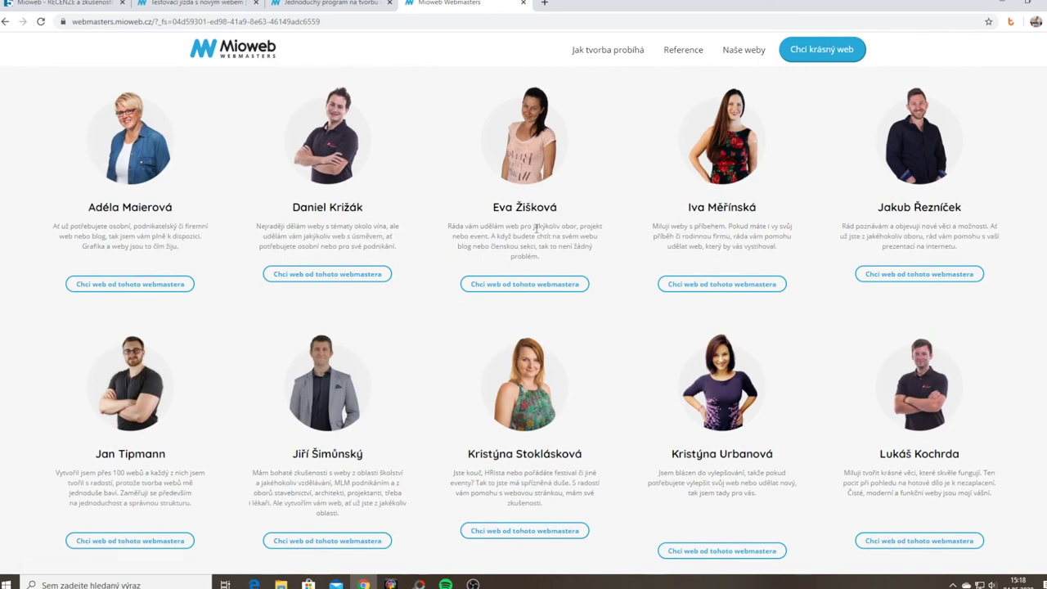
{"action": "scroll", "coordinate": [292, 472], "scroll_direction": "down", "scroll_amount": 6}
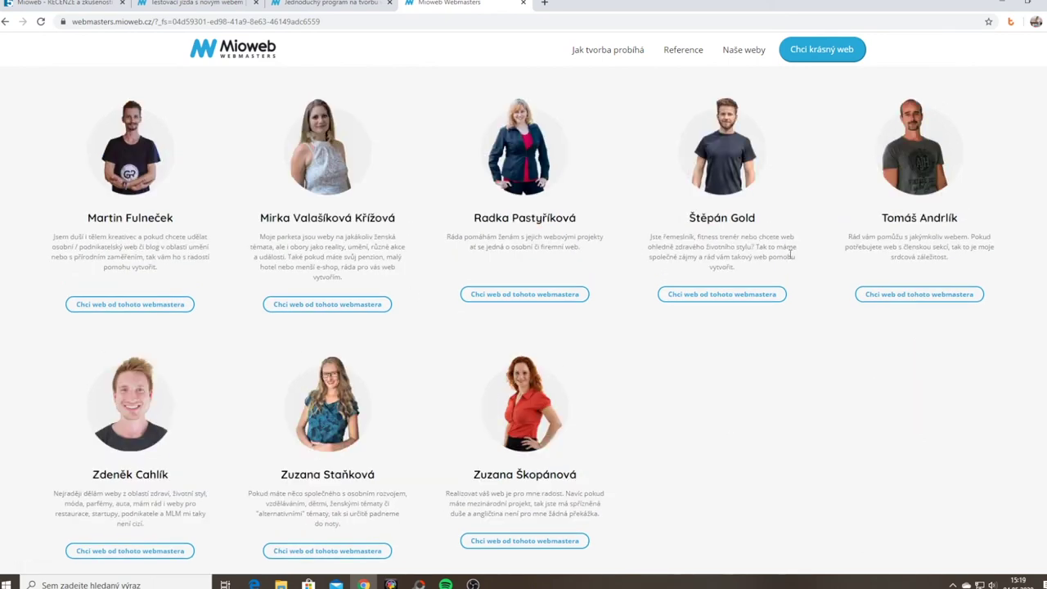
{"action": "left_click", "coordinate": [723, 296]}
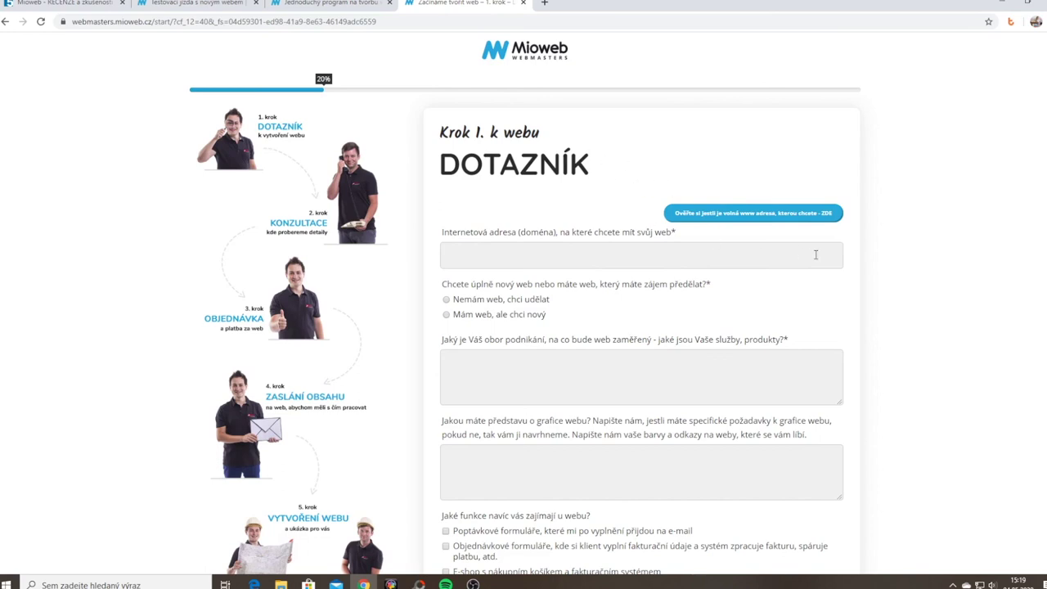
Check the preferred-webmaster dropdown in the questionnaire and leave it unchanged
{"action": "scroll", "coordinate": [650, 360], "scroll_direction": "down", "scroll_amount": 10}
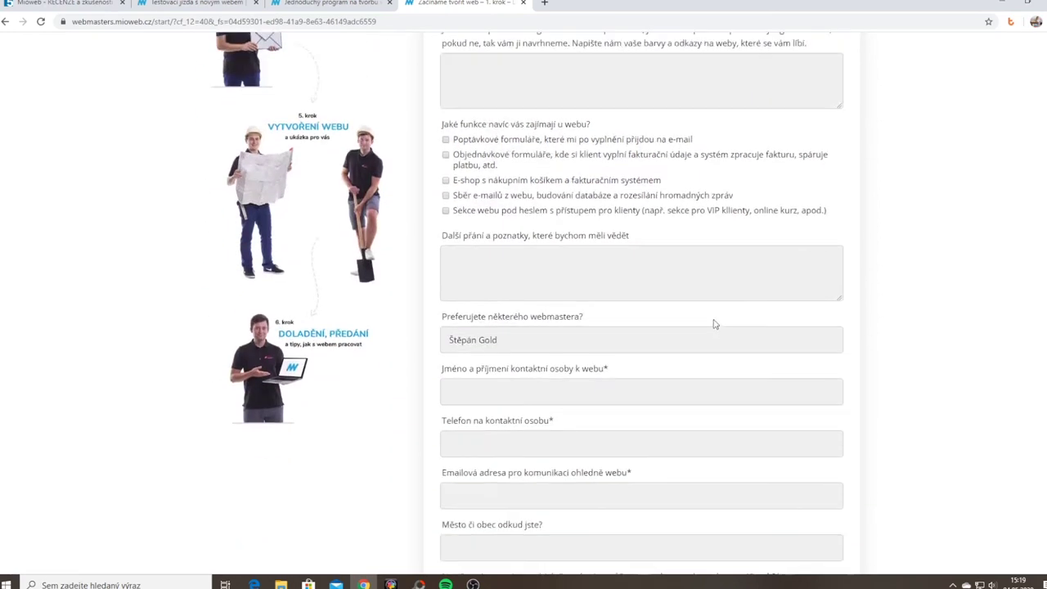
{"action": "scroll", "coordinate": [707, 325], "scroll_direction": "up", "scroll_amount": 4}
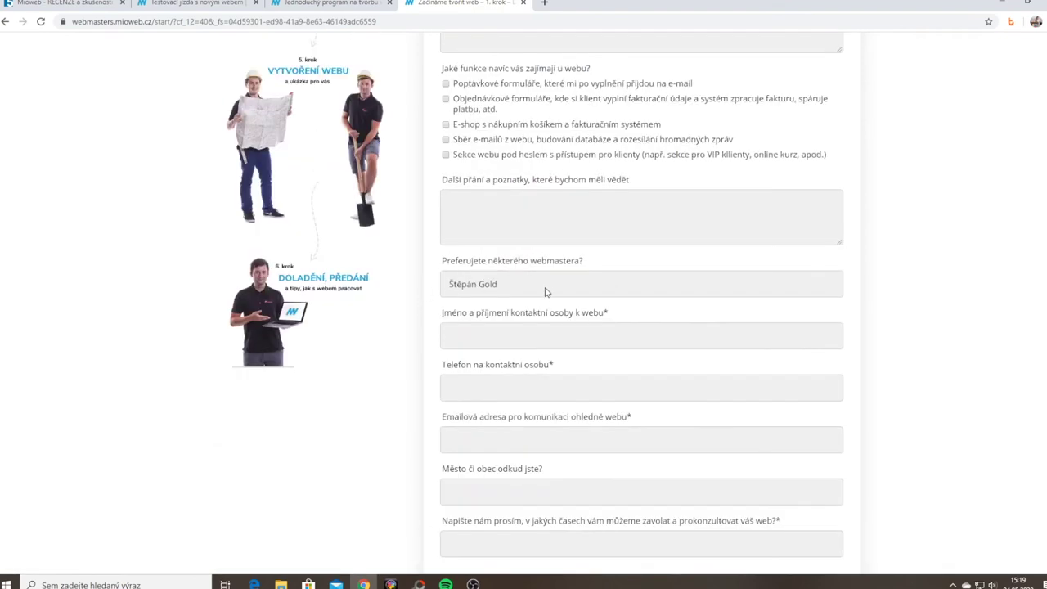
{"action": "left_click", "coordinate": [514, 286]}
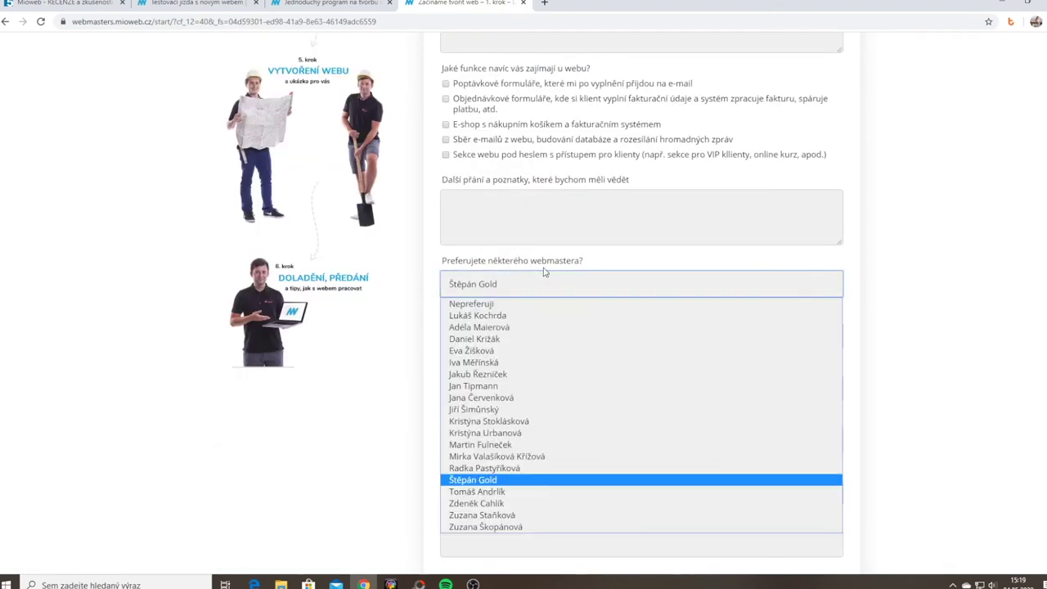
{"action": "left_click", "coordinate": [553, 294]}
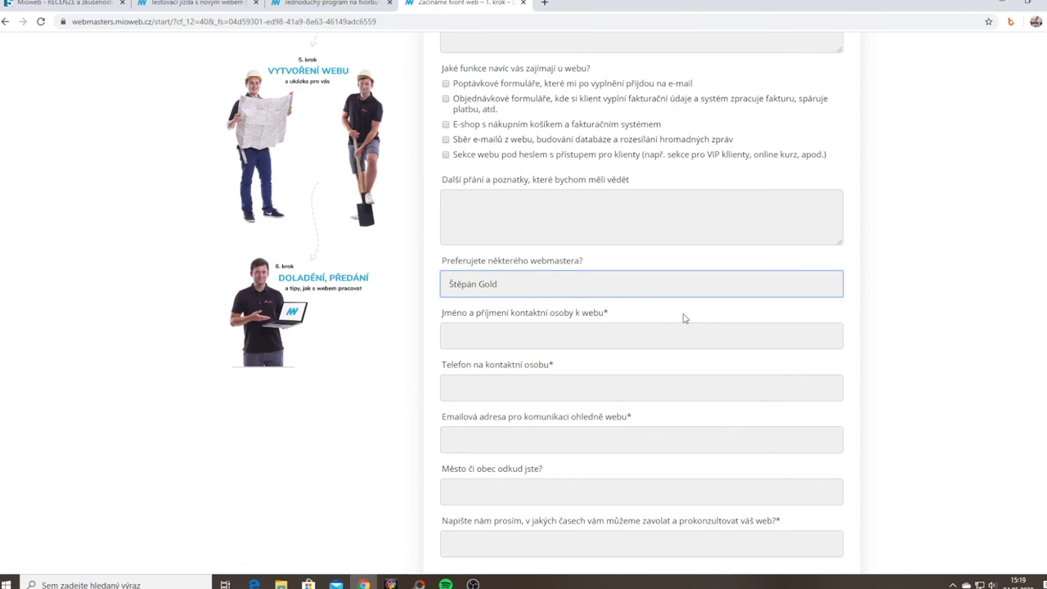
Scroll through the questionnaire form, then close its tab with Ctrl+W
{"action": "scroll", "coordinate": [684, 318], "scroll_direction": "down", "scroll_amount": 4}
{"action": "scroll", "coordinate": [681, 344], "scroll_direction": "up", "scroll_amount": 10}
{"action": "scroll", "coordinate": [677, 398], "scroll_direction": "down", "scroll_amount": 8}
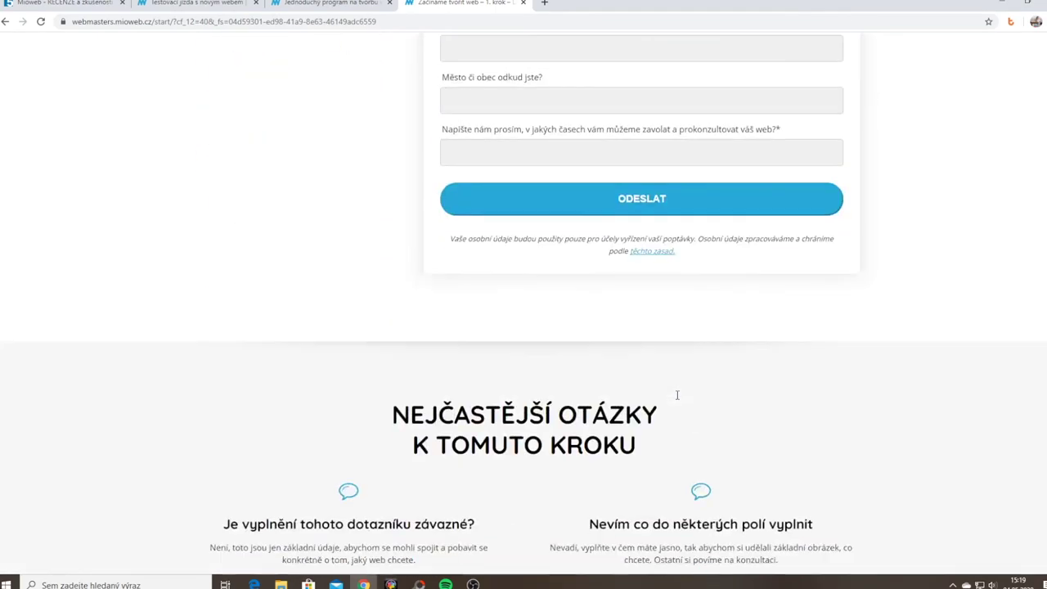
{"action": "key", "text": "ctrl+w"}
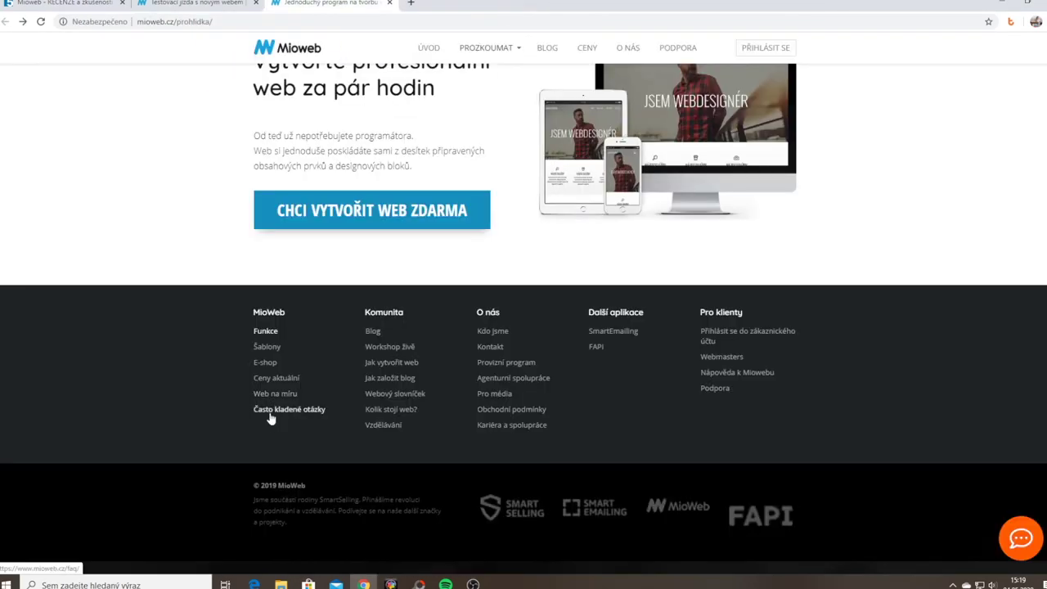
Open the 'Často kladené otázky' FAQ page from the footer and browse the questions
{"action": "left_click", "coordinate": [271, 412]}
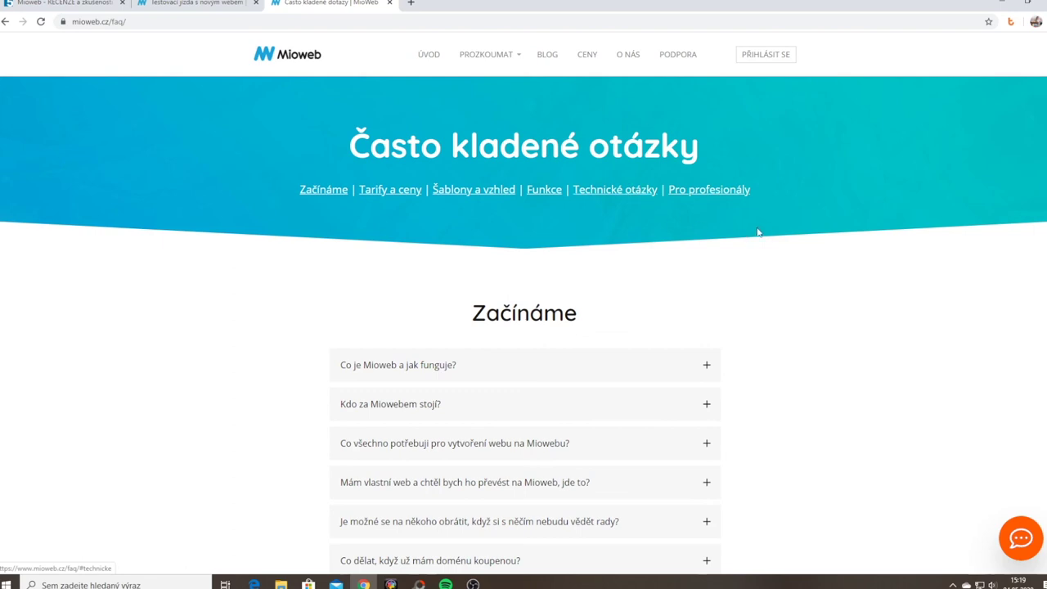
{"action": "scroll", "coordinate": [975, 319], "scroll_direction": "down", "scroll_amount": 2}
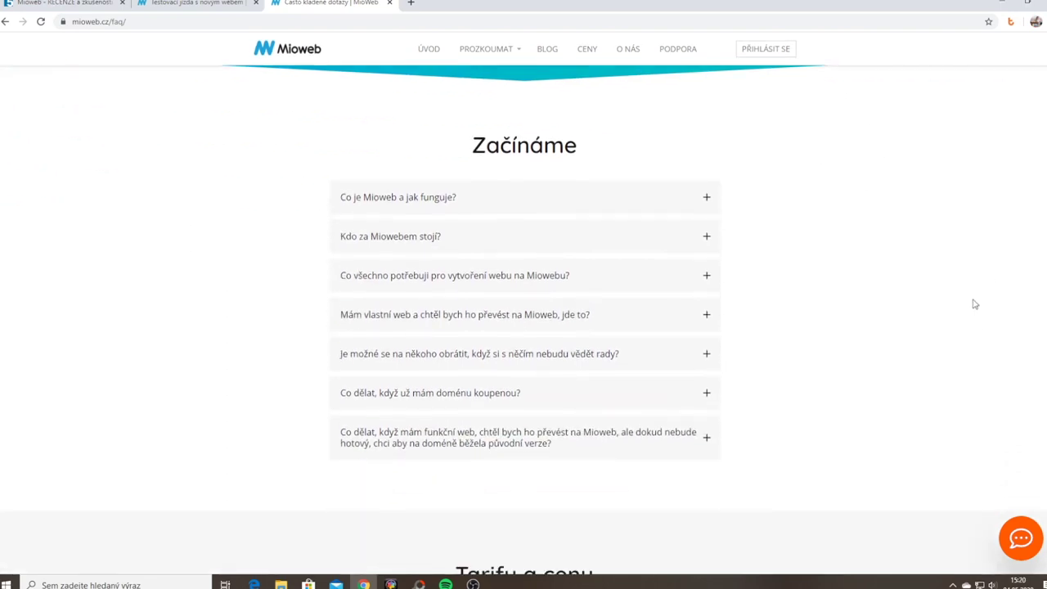
{"action": "scroll", "coordinate": [409, 215], "scroll_direction": "up", "scroll_amount": 1}
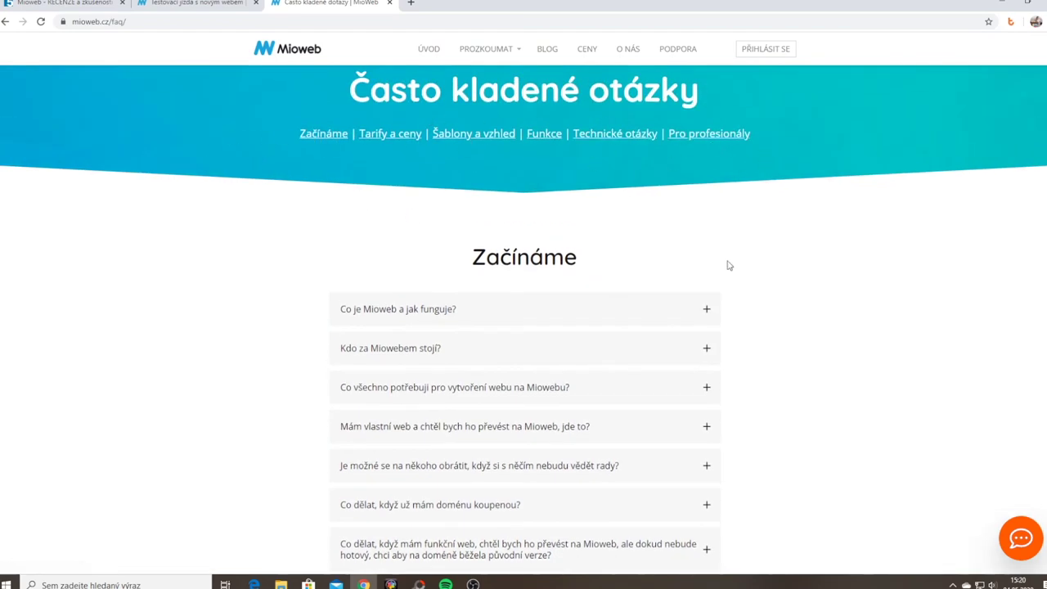
{"action": "scroll", "coordinate": [857, 292], "scroll_direction": "down", "scroll_amount": 1}
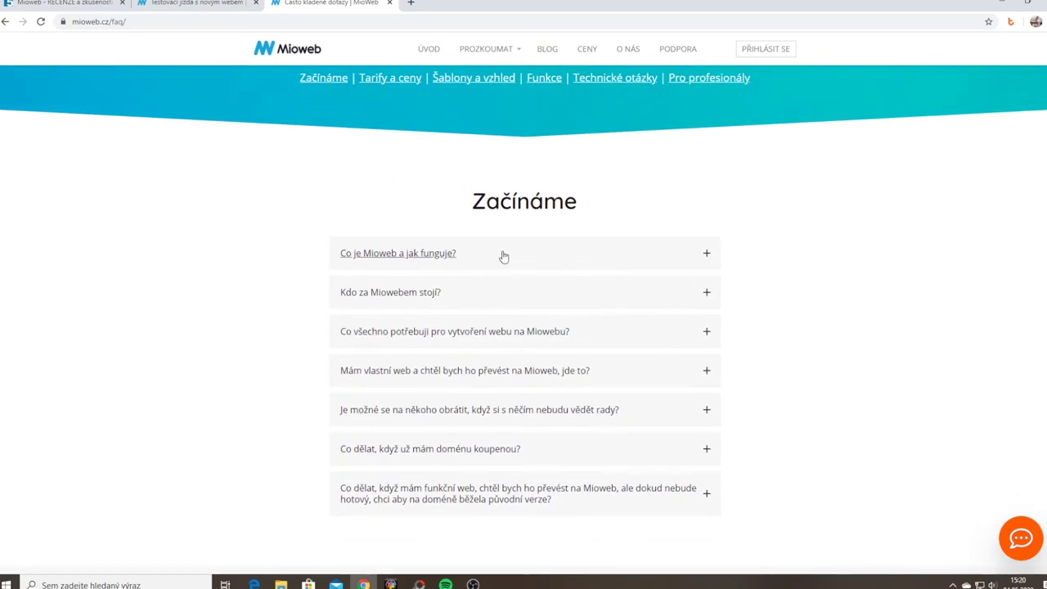
{"action": "scroll", "coordinate": [604, 342], "scroll_direction": "down", "scroll_amount": 1}
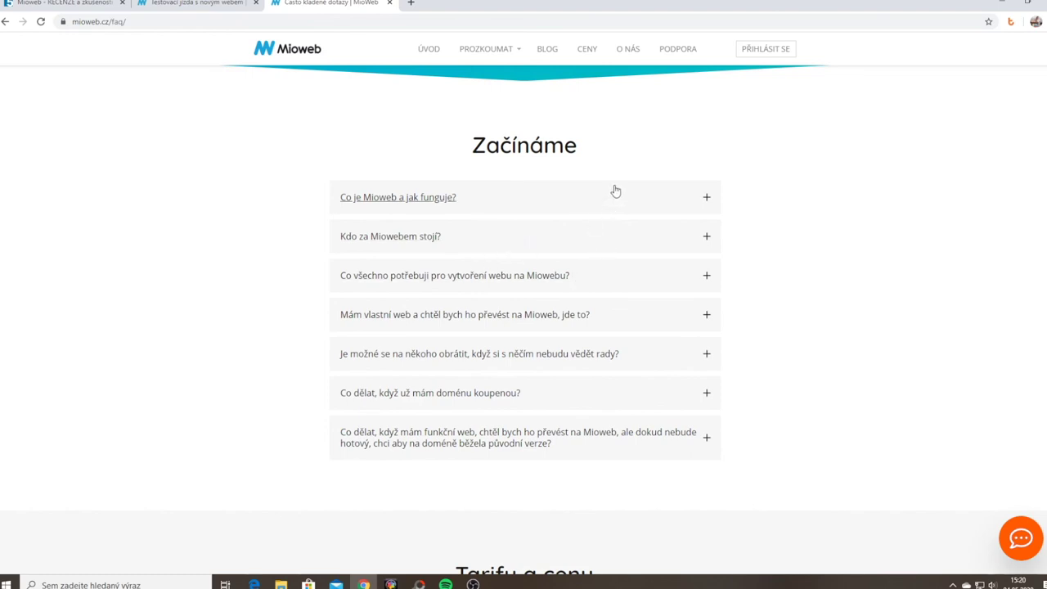
{"action": "scroll", "coordinate": [619, 184], "scroll_direction": "down", "scroll_amount": 1}
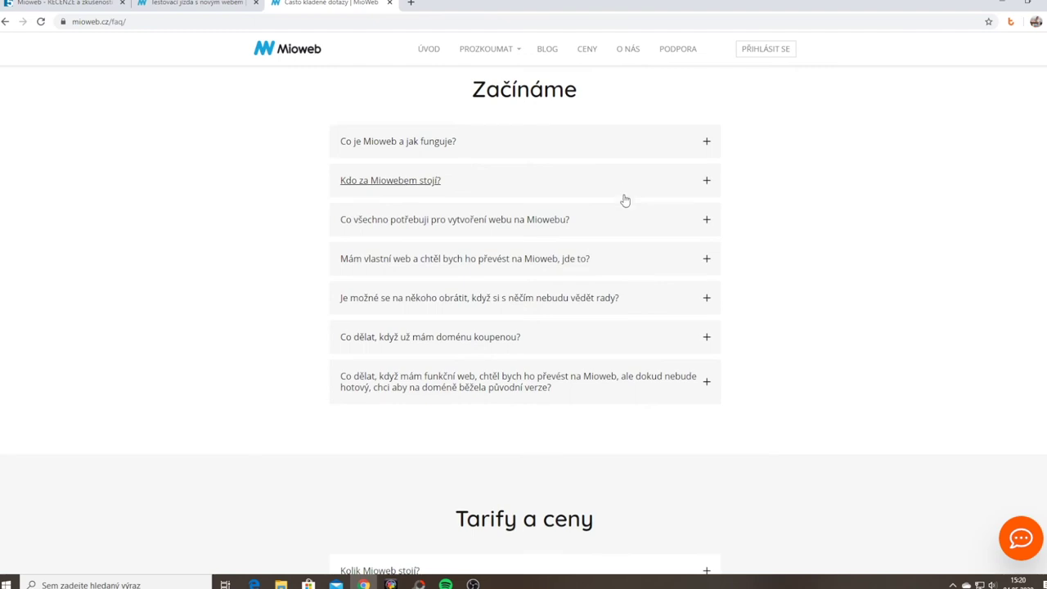
Expand the 'Je možné se na někoho obrátit…' answer and read further down the FAQ
{"action": "left_click", "coordinate": [345, 308]}
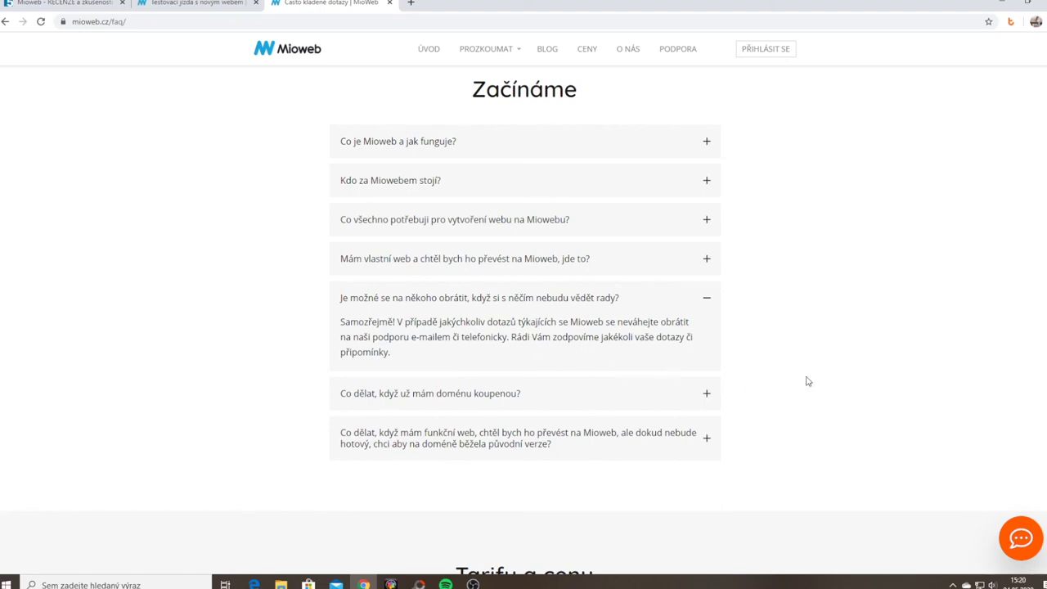
{"action": "scroll", "coordinate": [664, 330], "scroll_direction": "down", "scroll_amount": 9}
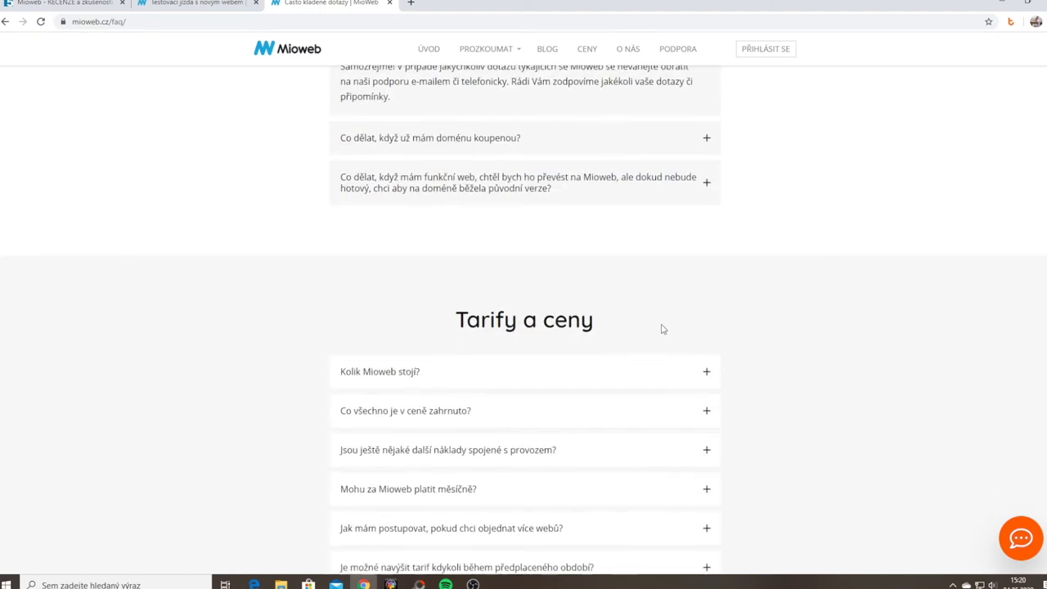
{"action": "scroll", "coordinate": [663, 330], "scroll_direction": "down", "scroll_amount": 12}
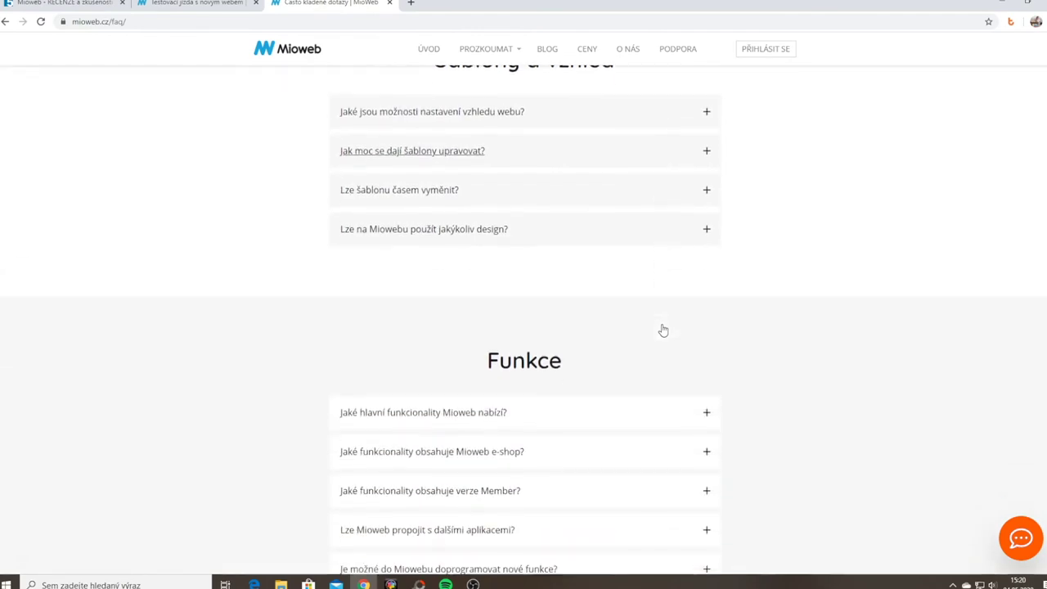
{"action": "scroll", "coordinate": [614, 325], "scroll_direction": "down", "scroll_amount": 7}
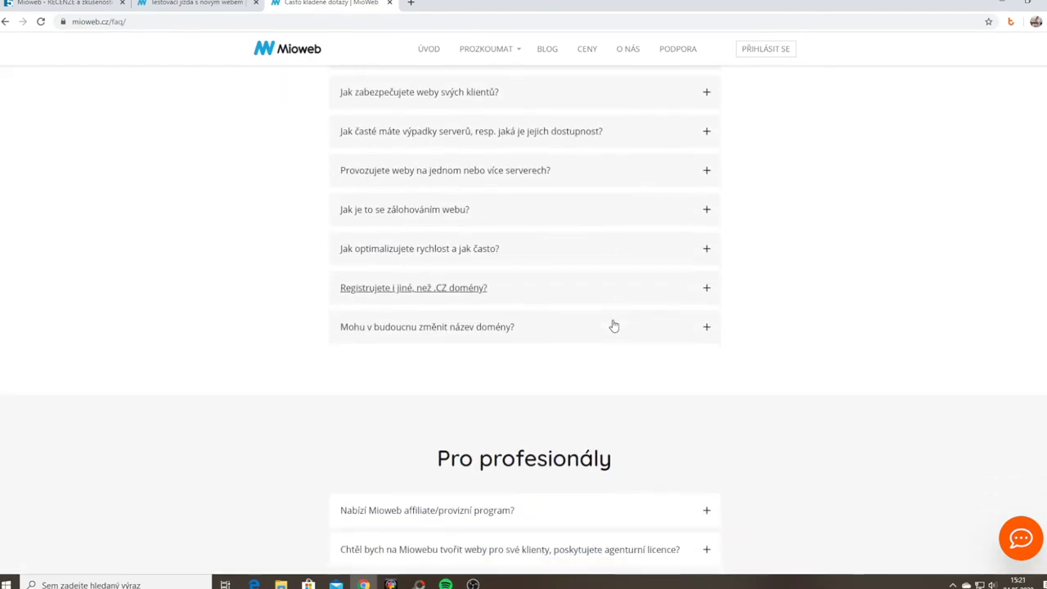
{"action": "scroll", "coordinate": [612, 325], "scroll_direction": "down", "scroll_amount": 1}
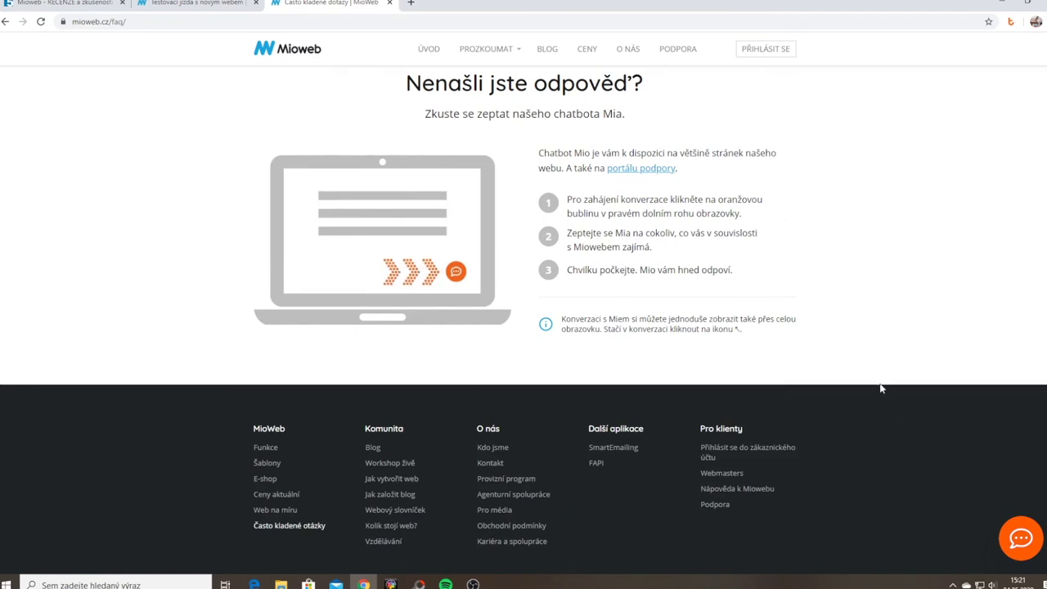
{"action": "scroll", "coordinate": [778, 328], "scroll_direction": "down", "scroll_amount": 1}
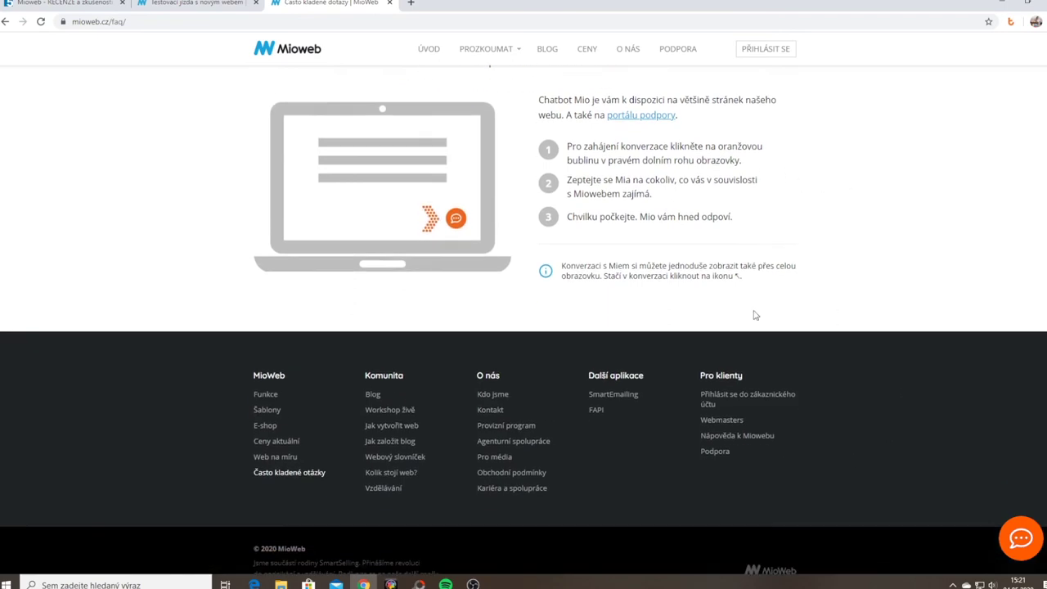
Open the Mioweb blog, scroll to its footer and follow the 'Workshop živě' link
{"action": "left_click", "coordinate": [373, 392]}
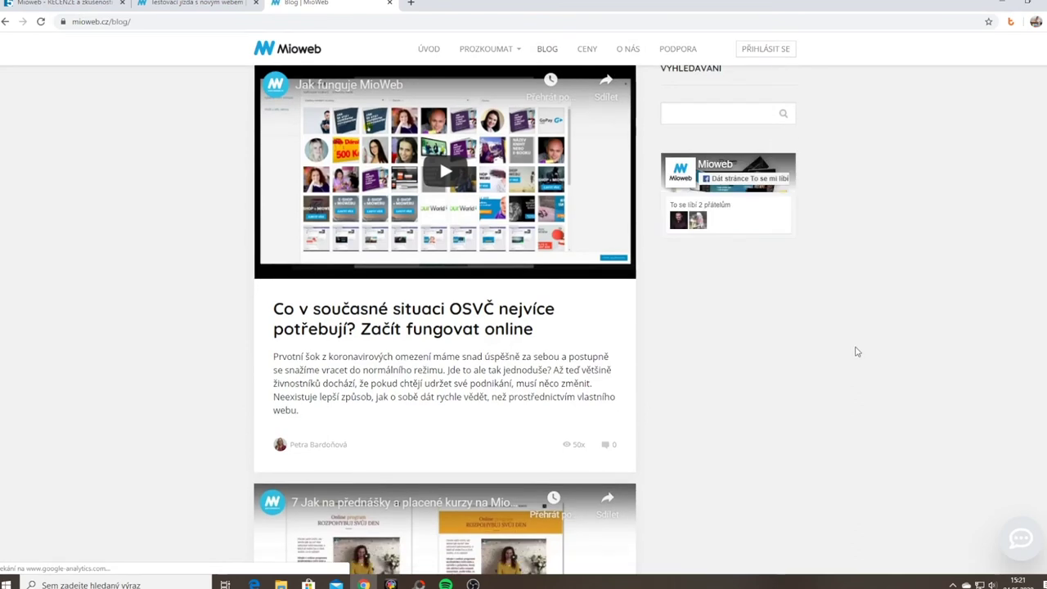
{"action": "scroll", "coordinate": [798, 355], "scroll_direction": "down", "scroll_amount": 3}
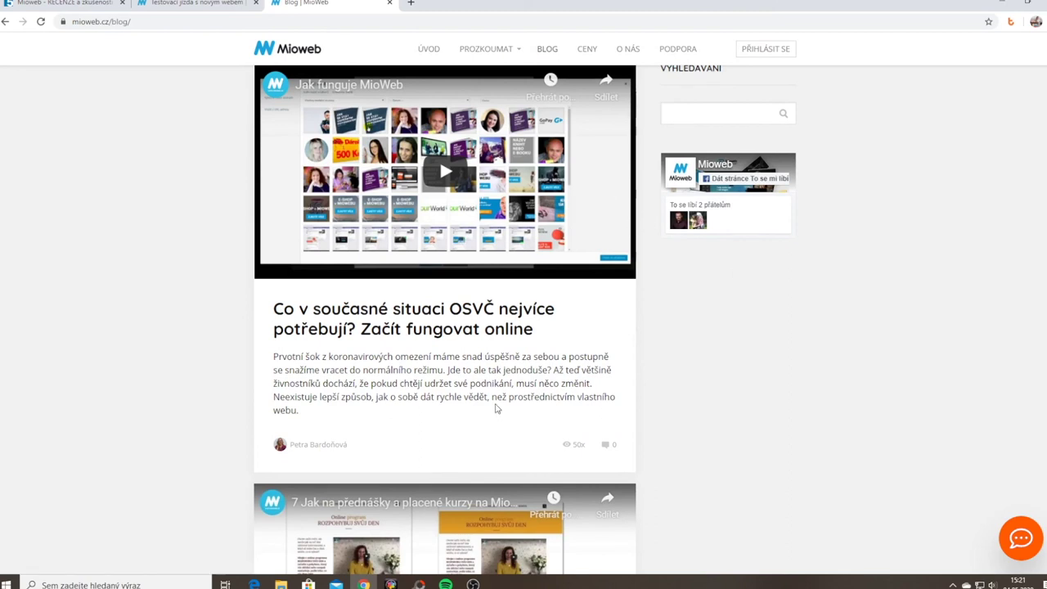
{"action": "scroll", "coordinate": [489, 396], "scroll_direction": "down", "scroll_amount": 4}
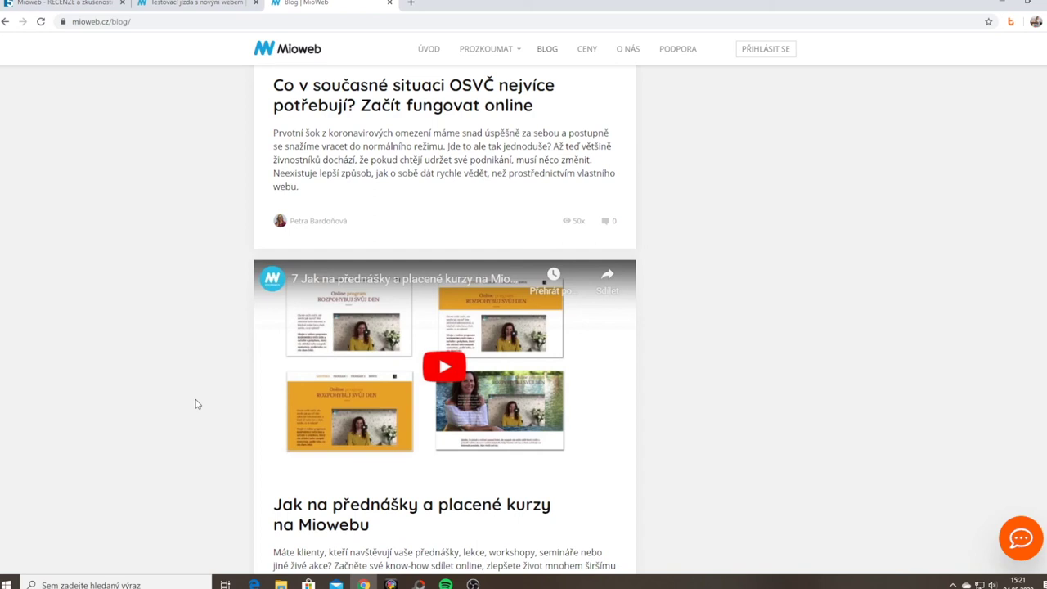
{"action": "scroll", "coordinate": [241, 381], "scroll_direction": "down", "scroll_amount": 3}
{"action": "scroll", "coordinate": [229, 353], "scroll_direction": "down", "scroll_amount": 2}
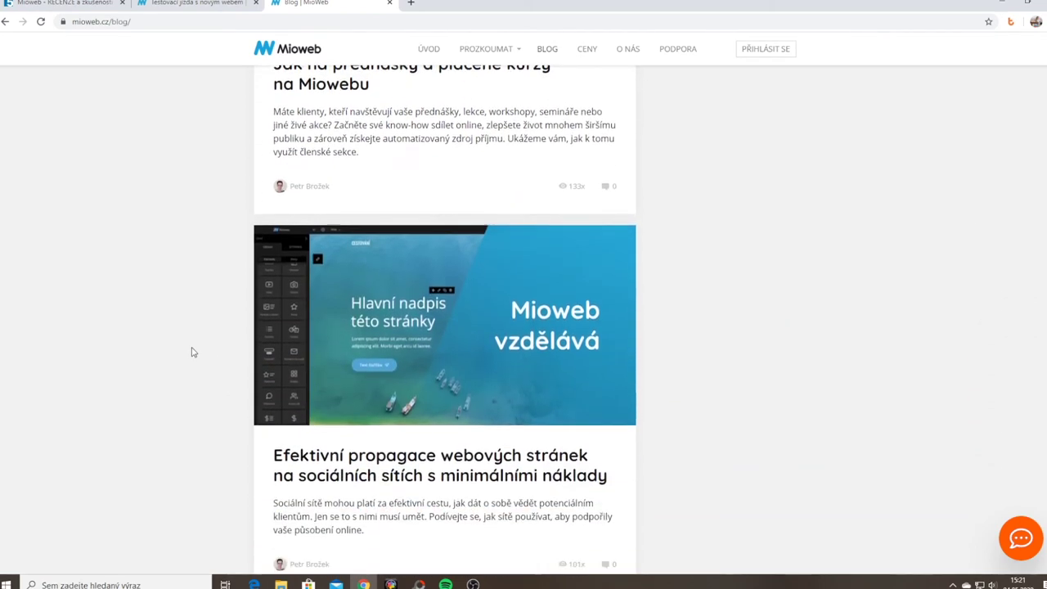
{"action": "scroll", "coordinate": [188, 360], "scroll_direction": "down", "scroll_amount": 4}
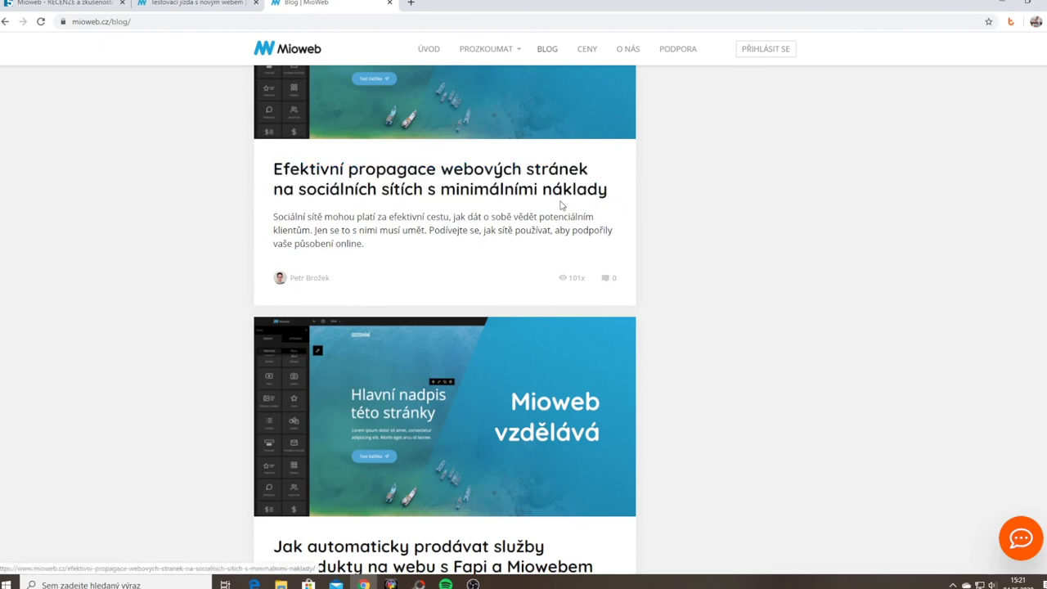
{"action": "scroll", "coordinate": [788, 418], "scroll_direction": "down", "scroll_amount": 10}
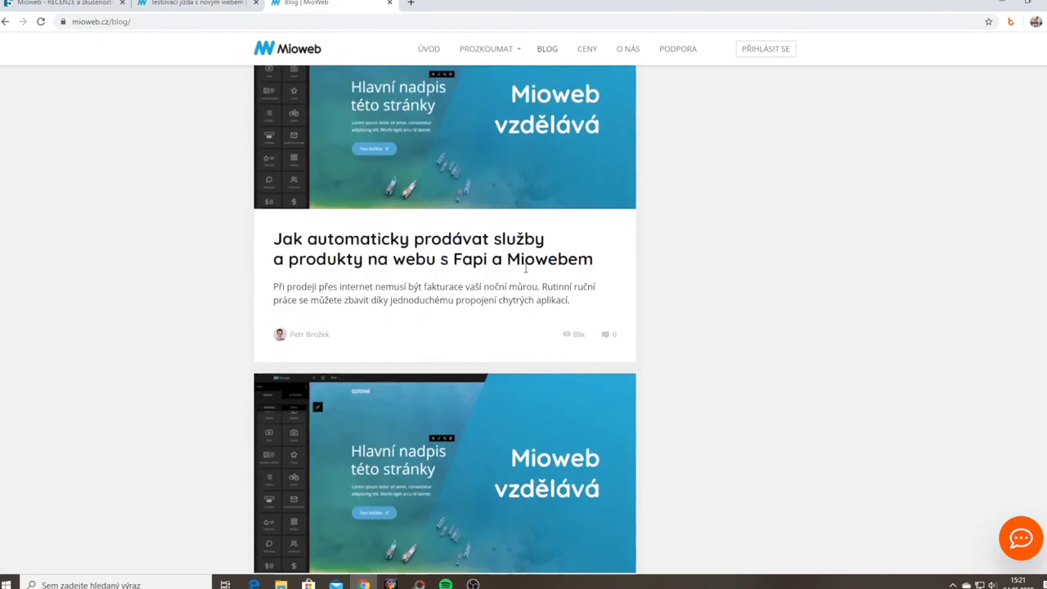
{"action": "scroll", "coordinate": [778, 404], "scroll_direction": "down", "scroll_amount": 17}
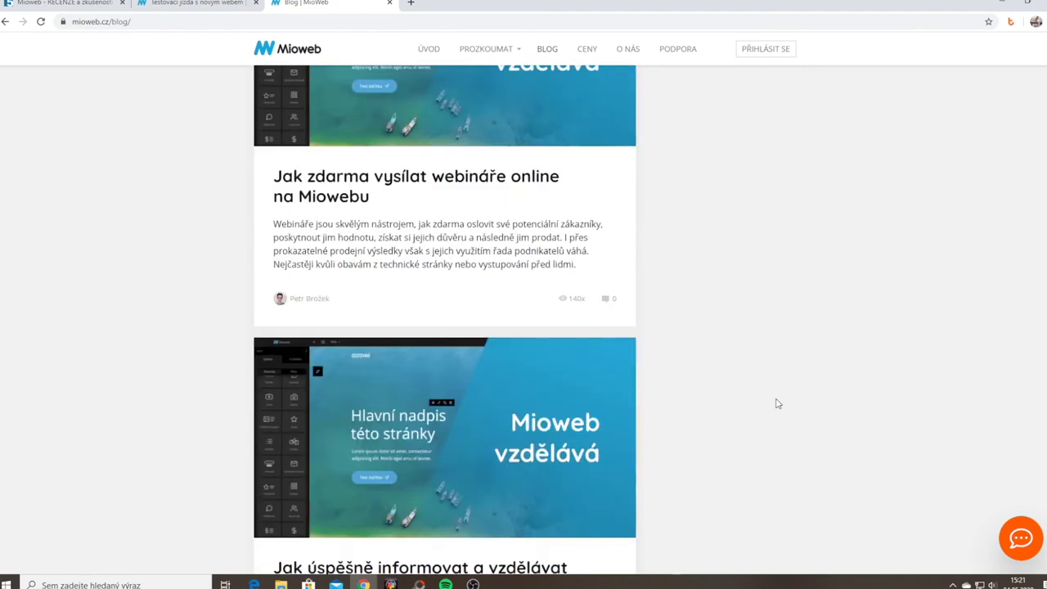
{"action": "scroll", "coordinate": [779, 401], "scroll_direction": "down", "scroll_amount": 8}
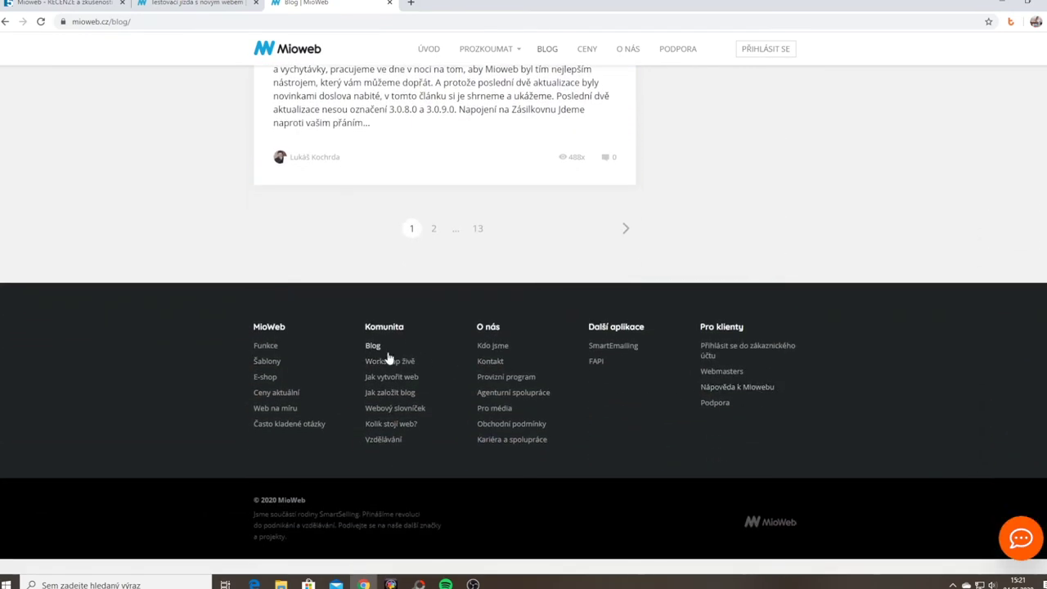
{"action": "left_click", "coordinate": [370, 365]}
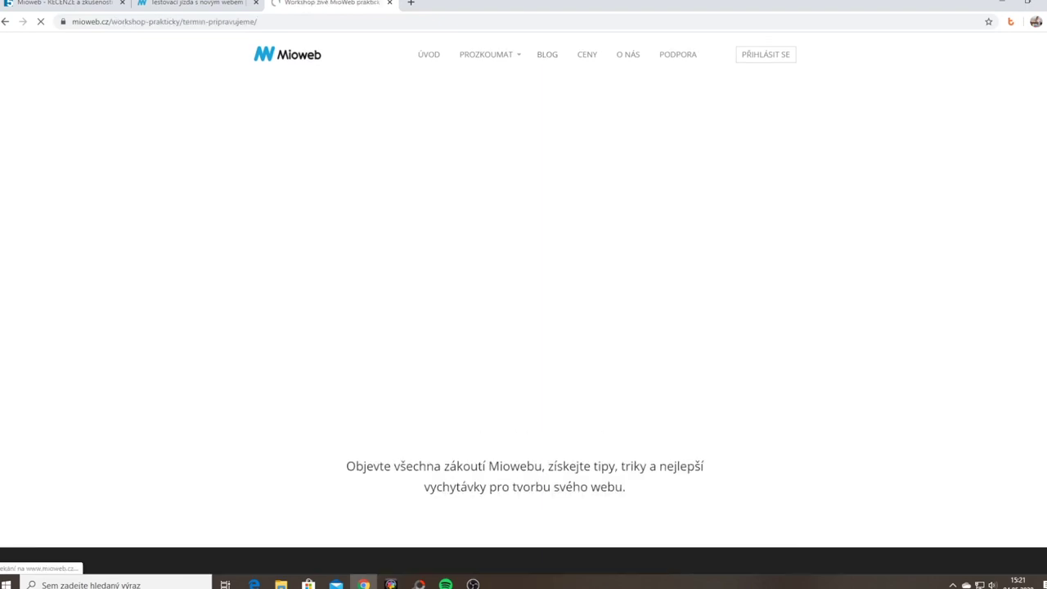
Read down the Workshop živě page and open 'Jak vytvořit web' from its footer
{"action": "scroll", "coordinate": [1005, 344], "scroll_direction": "down", "scroll_amount": 3}
{"action": "scroll", "coordinate": [1004, 345], "scroll_direction": "down", "scroll_amount": 8}
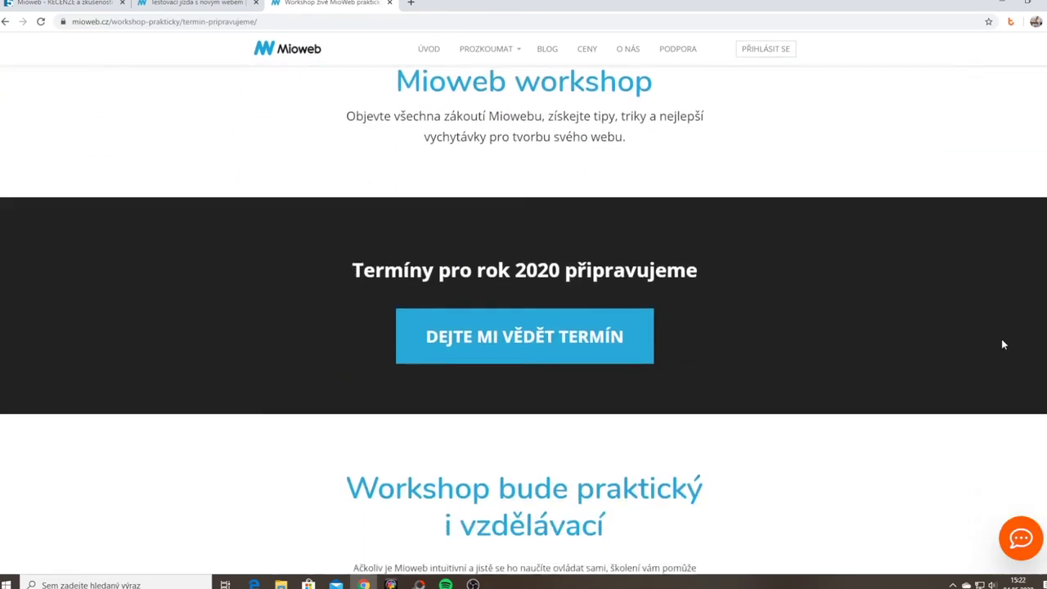
{"action": "scroll", "coordinate": [1003, 347], "scroll_direction": "up", "scroll_amount": 2}
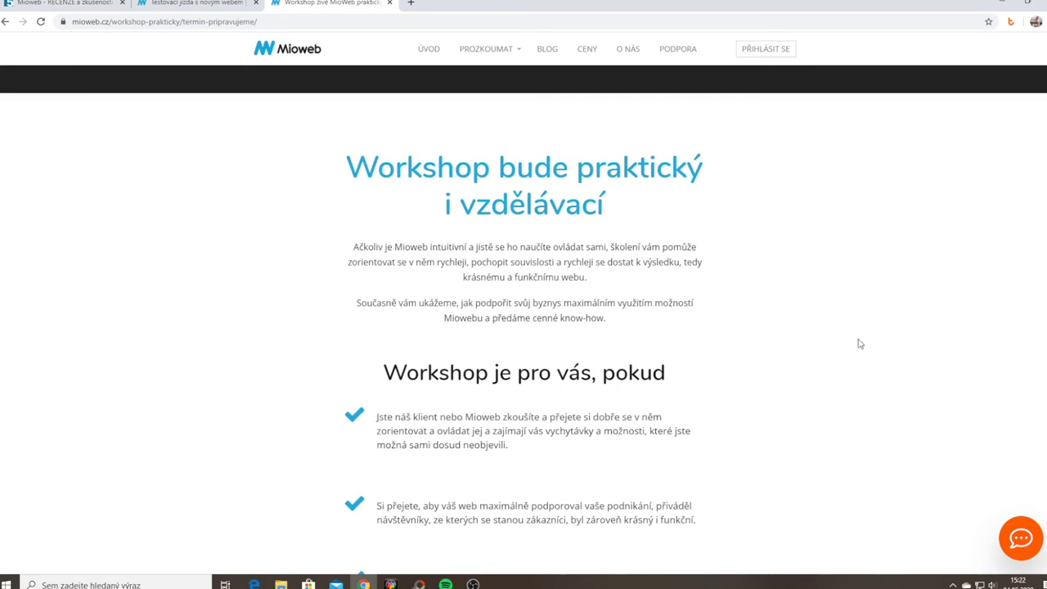
{"action": "scroll", "coordinate": [725, 306], "scroll_direction": "down", "scroll_amount": 2}
{"action": "scroll", "coordinate": [725, 306], "scroll_direction": "down", "scroll_amount": 5}
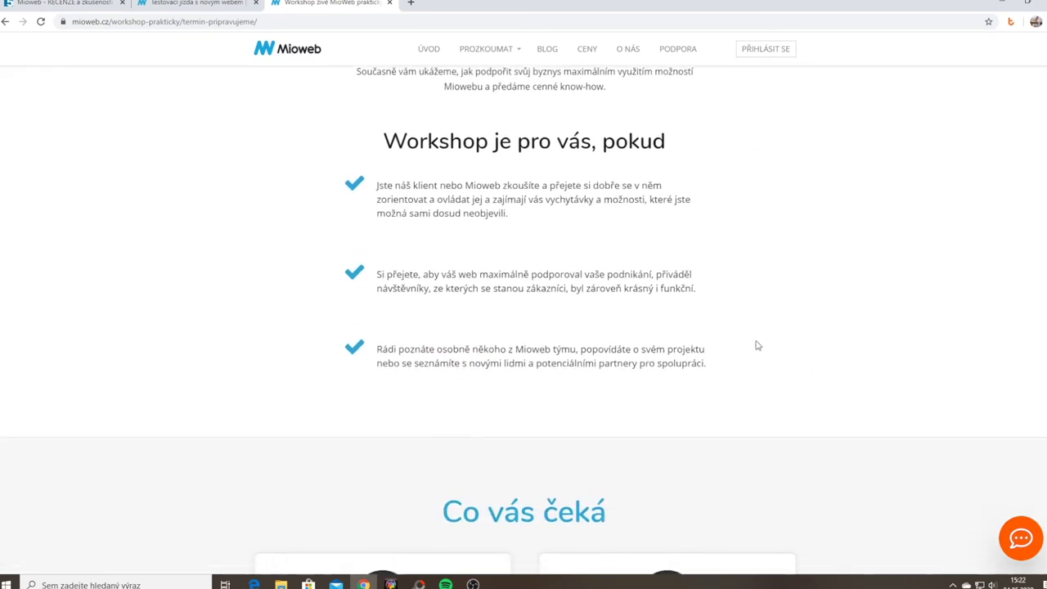
{"action": "scroll", "coordinate": [758, 345], "scroll_direction": "down", "scroll_amount": 1}
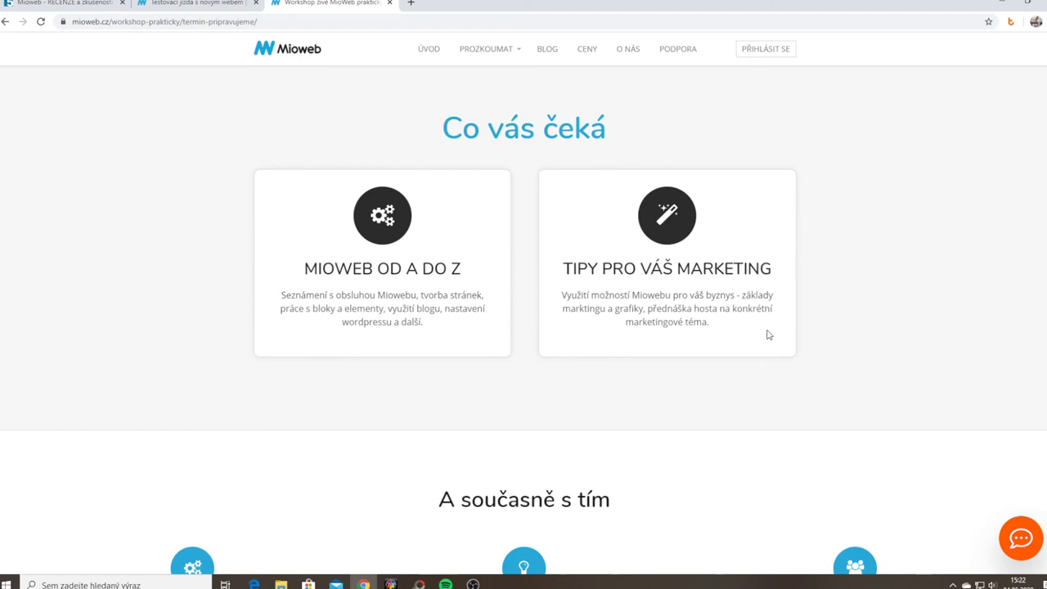
{"action": "scroll", "coordinate": [769, 342], "scroll_direction": "down", "scroll_amount": 3}
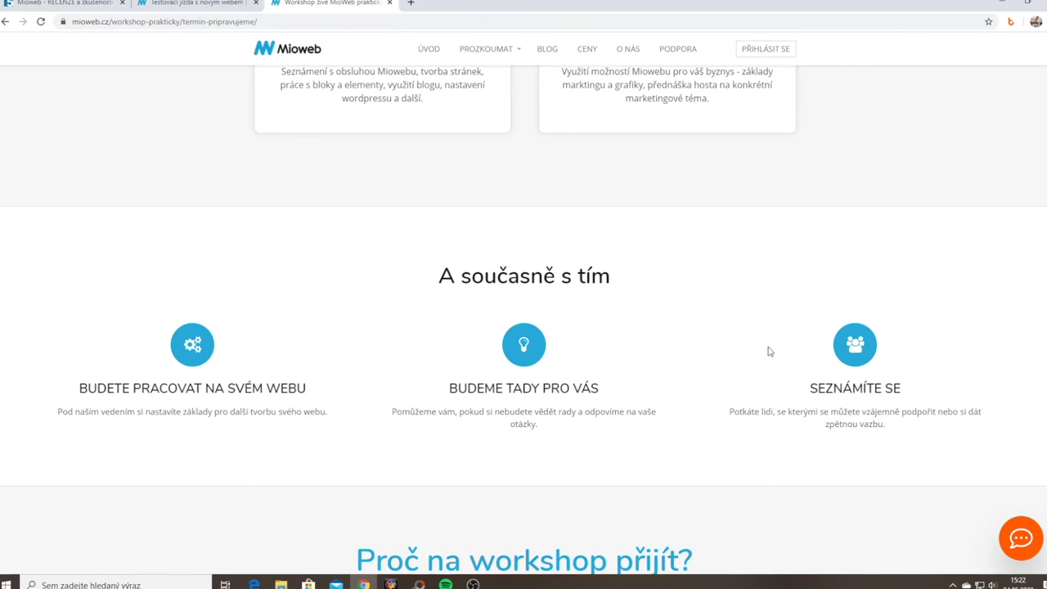
{"action": "scroll", "coordinate": [765, 339], "scroll_direction": "down", "scroll_amount": 10}
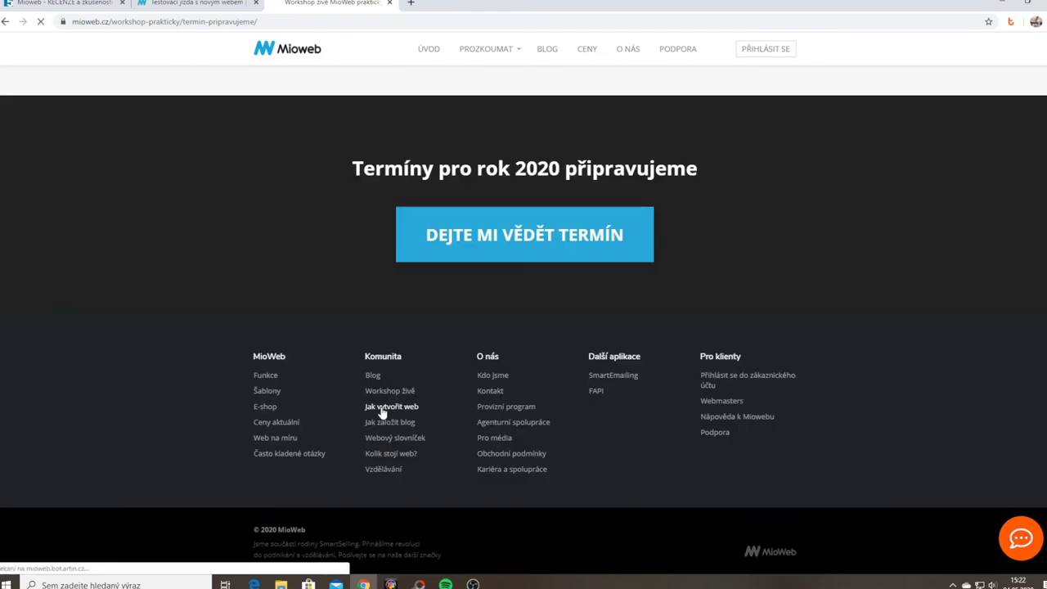
{"action": "left_click", "coordinate": [379, 406]}
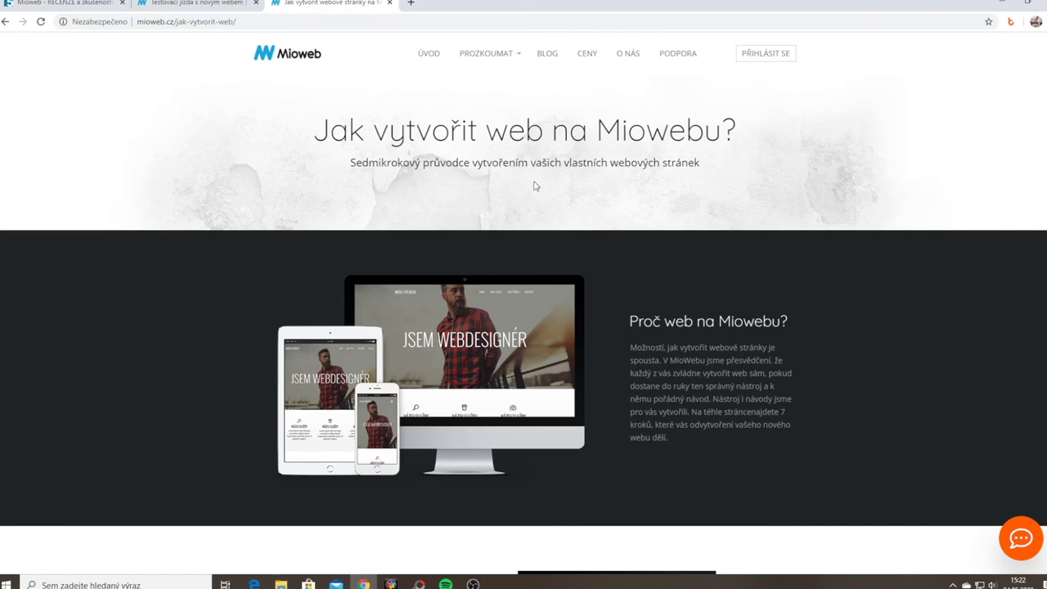
Scroll through all seven guide steps down to 'Spuštění webu' and the customer website showcase
{"action": "scroll", "coordinate": [925, 315], "scroll_direction": "down", "scroll_amount": 10}
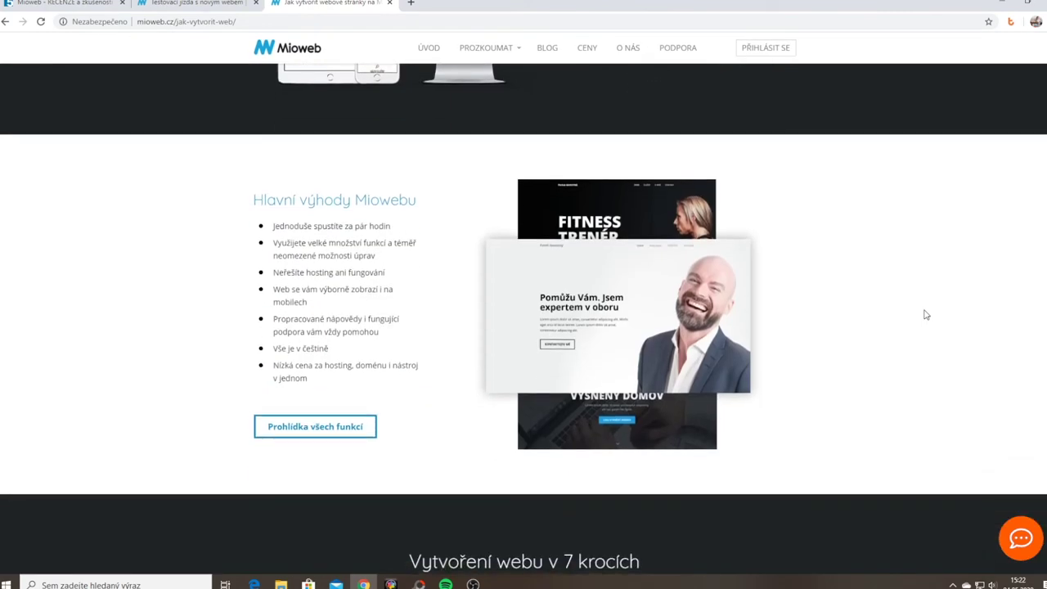
{"action": "scroll", "coordinate": [412, 401], "scroll_direction": "down", "scroll_amount": 3}
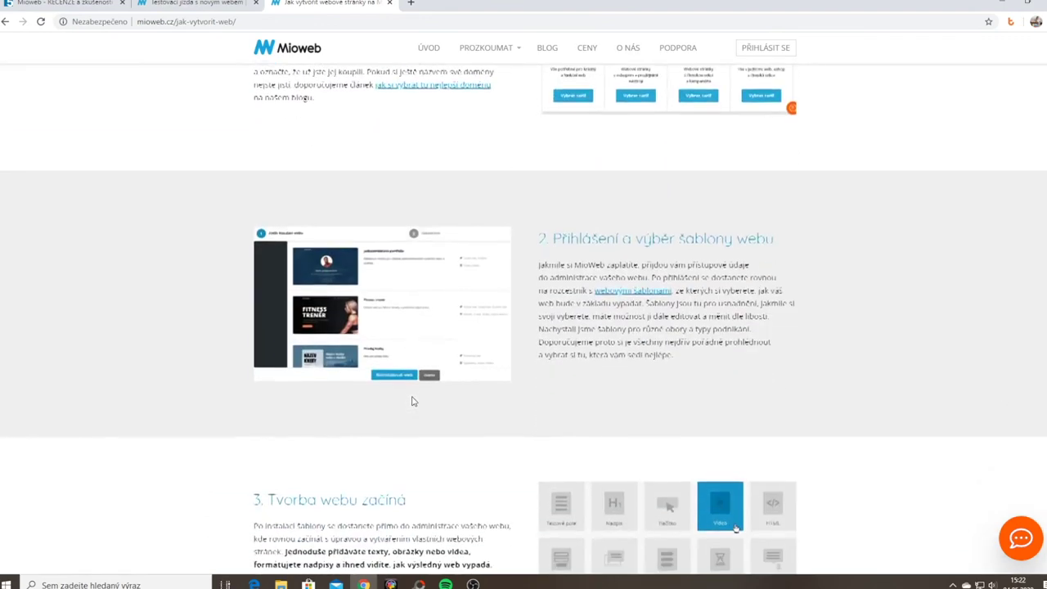
{"action": "scroll", "coordinate": [848, 369], "scroll_direction": "down", "scroll_amount": 3}
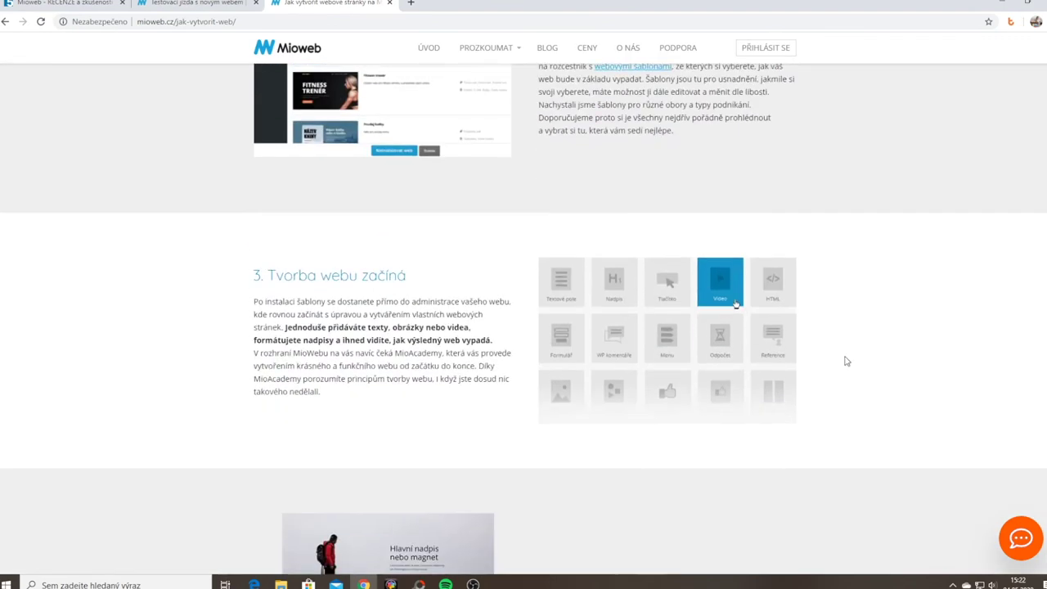
{"action": "scroll", "coordinate": [312, 357], "scroll_direction": "down", "scroll_amount": 3}
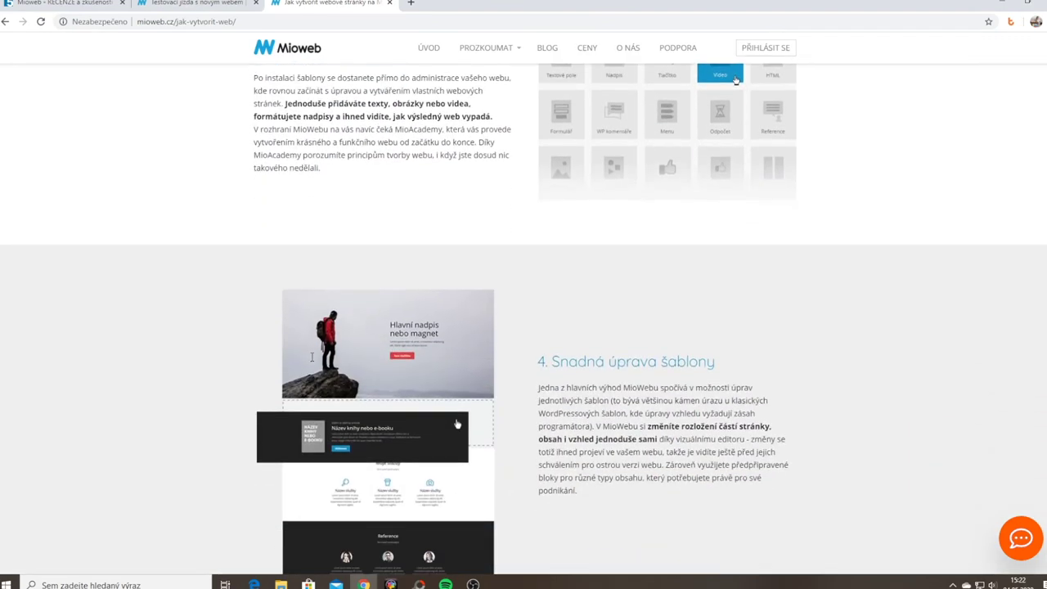
{"action": "scroll", "coordinate": [835, 413], "scroll_direction": "down", "scroll_amount": 4}
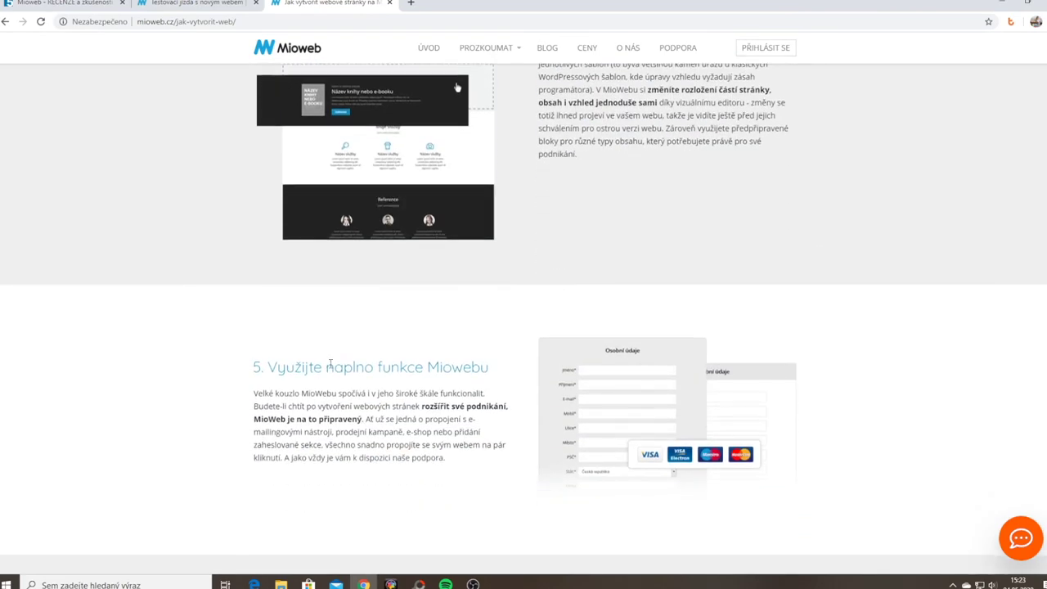
{"action": "scroll", "coordinate": [331, 363], "scroll_direction": "down", "scroll_amount": 4}
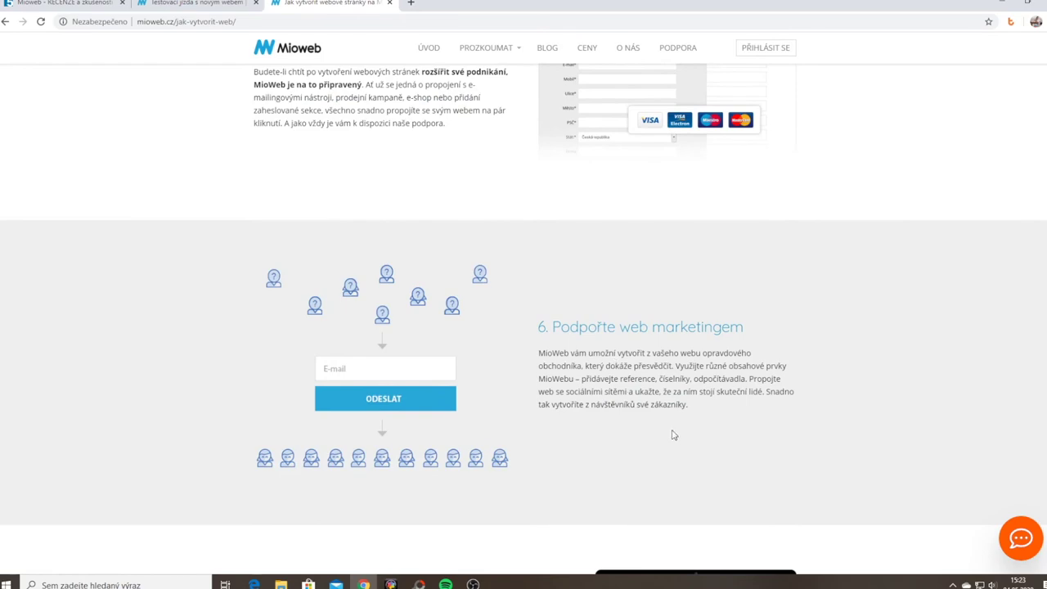
{"action": "scroll", "coordinate": [641, 389], "scroll_direction": "down", "scroll_amount": 4}
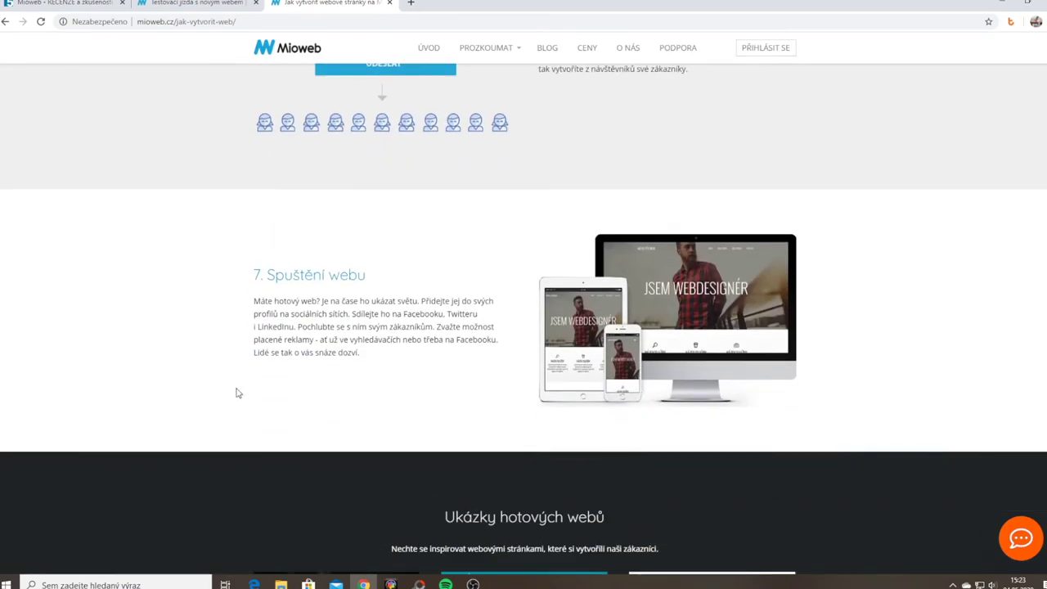
{"action": "scroll", "coordinate": [300, 456], "scroll_direction": "down", "scroll_amount": 5}
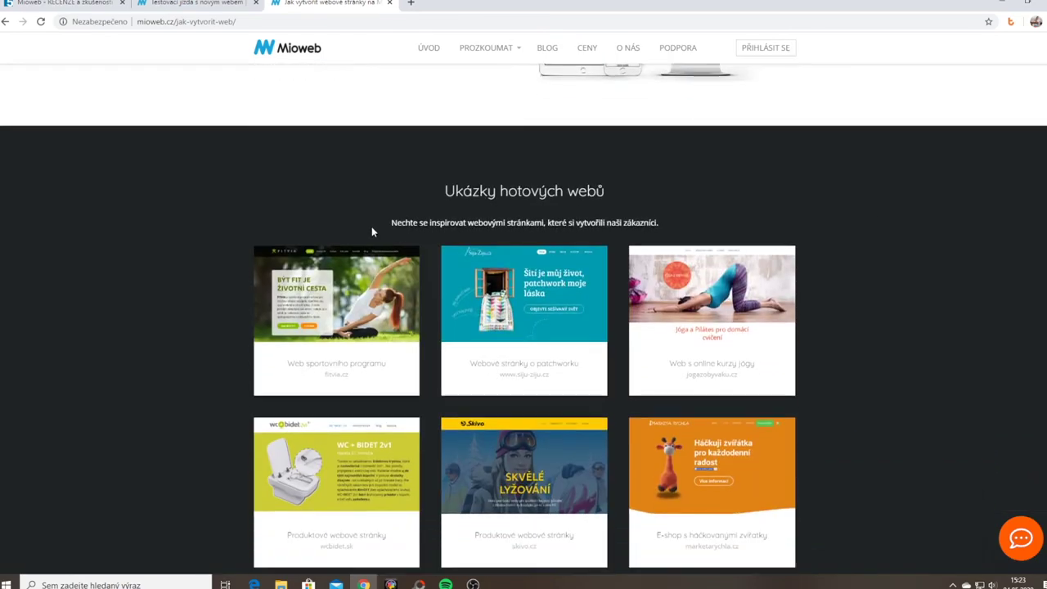
{"action": "scroll", "coordinate": [114, 365], "scroll_direction": "down", "scroll_amount": 3}
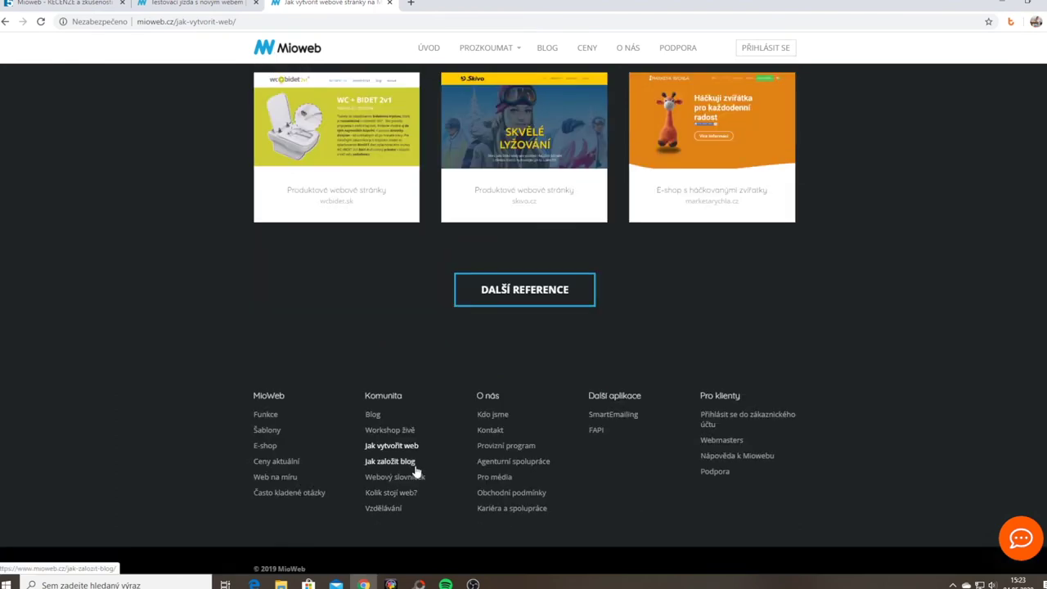
Open 'Jak založit blog' and scroll through its 11 steps to 'Když dochází nápady…'
{"action": "left_click", "coordinate": [414, 462]}
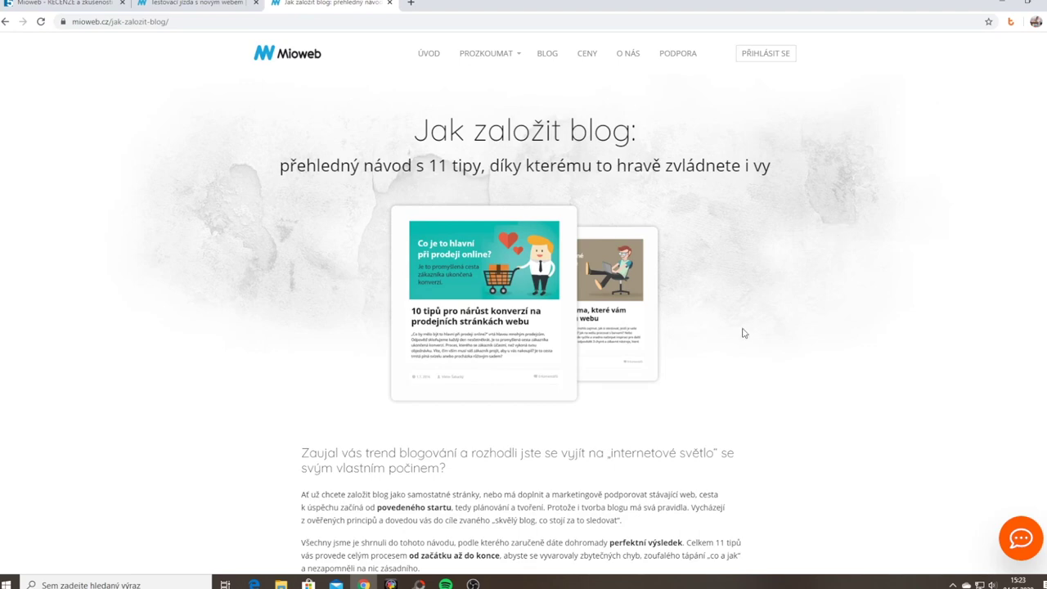
{"action": "scroll", "coordinate": [683, 321], "scroll_direction": "down", "scroll_amount": 8}
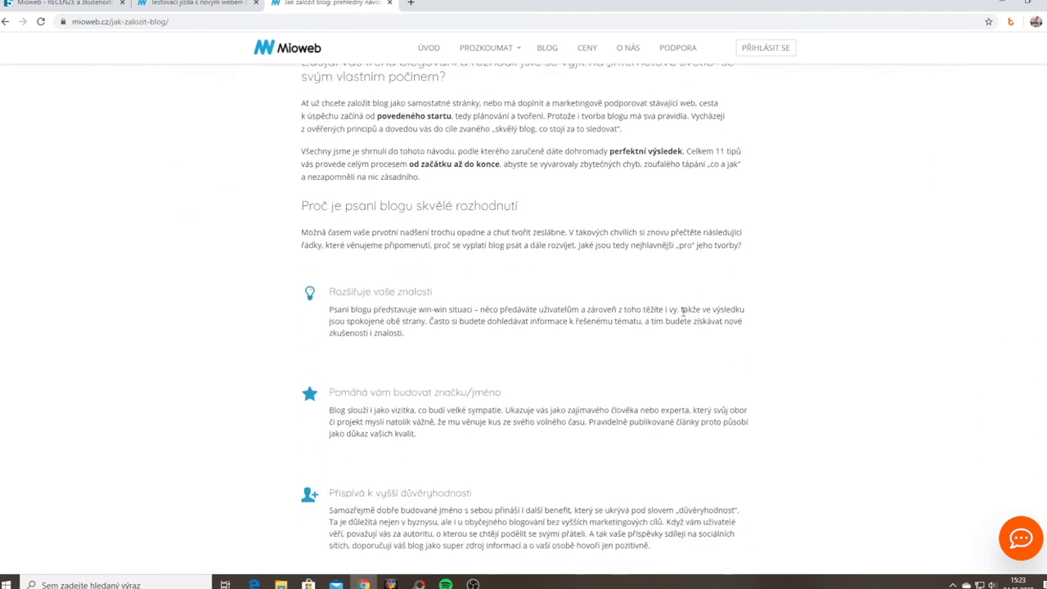
{"action": "scroll", "coordinate": [683, 310], "scroll_direction": "down", "scroll_amount": 4}
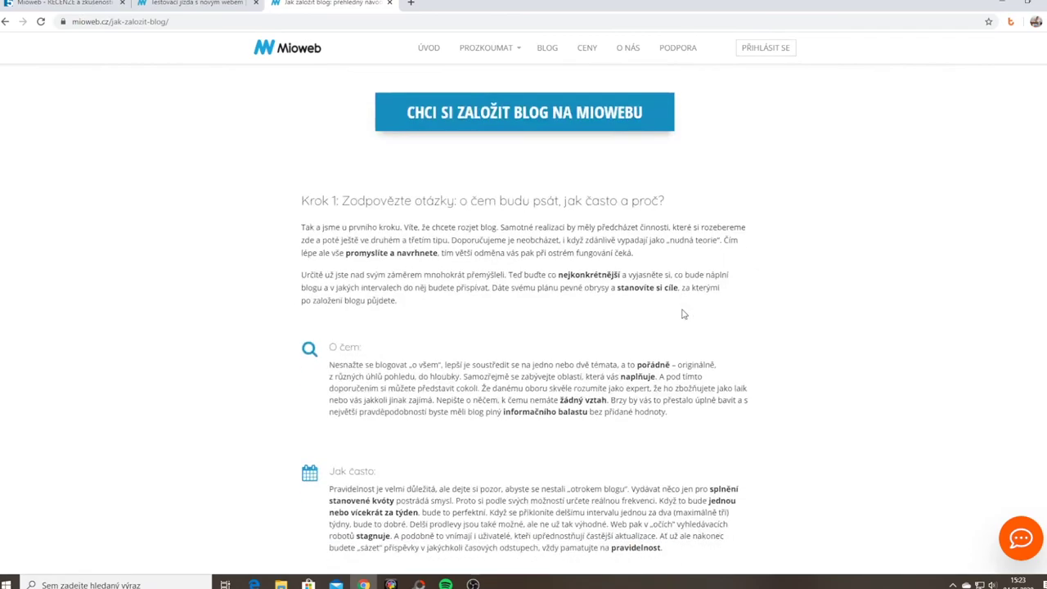
{"action": "scroll", "coordinate": [683, 308], "scroll_direction": "down", "scroll_amount": 8}
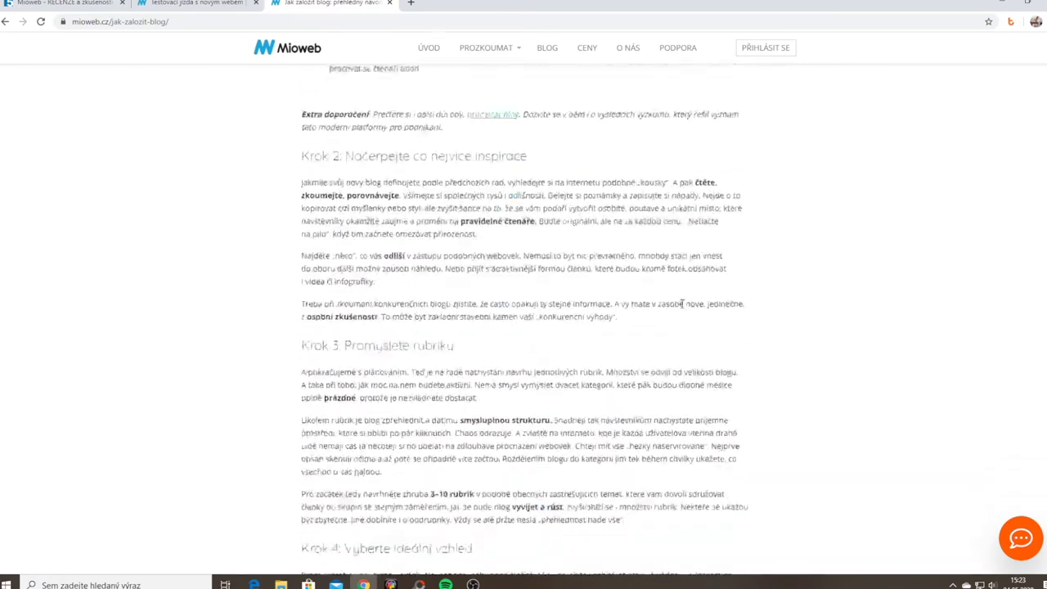
{"action": "scroll", "coordinate": [682, 303], "scroll_direction": "down", "scroll_amount": 10}
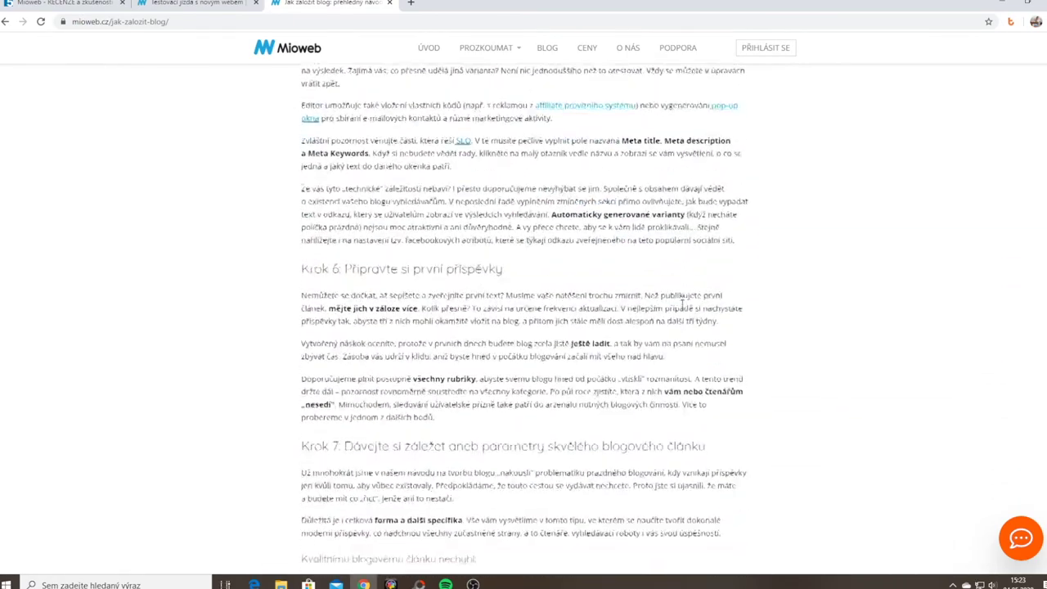
{"action": "scroll", "coordinate": [682, 304], "scroll_direction": "down", "scroll_amount": 6}
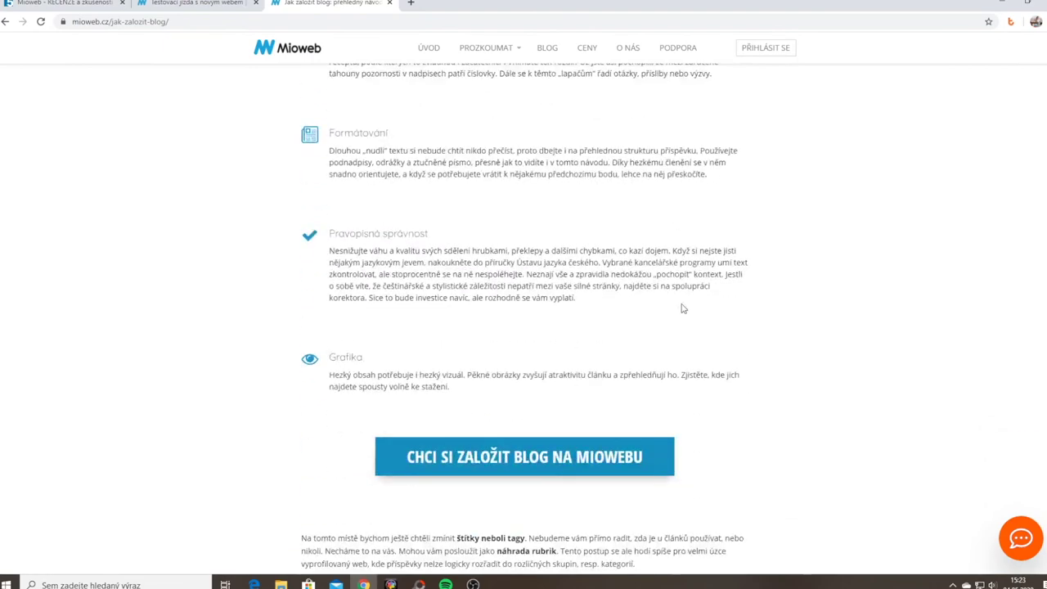
{"action": "scroll", "coordinate": [679, 315], "scroll_direction": "down", "scroll_amount": 4}
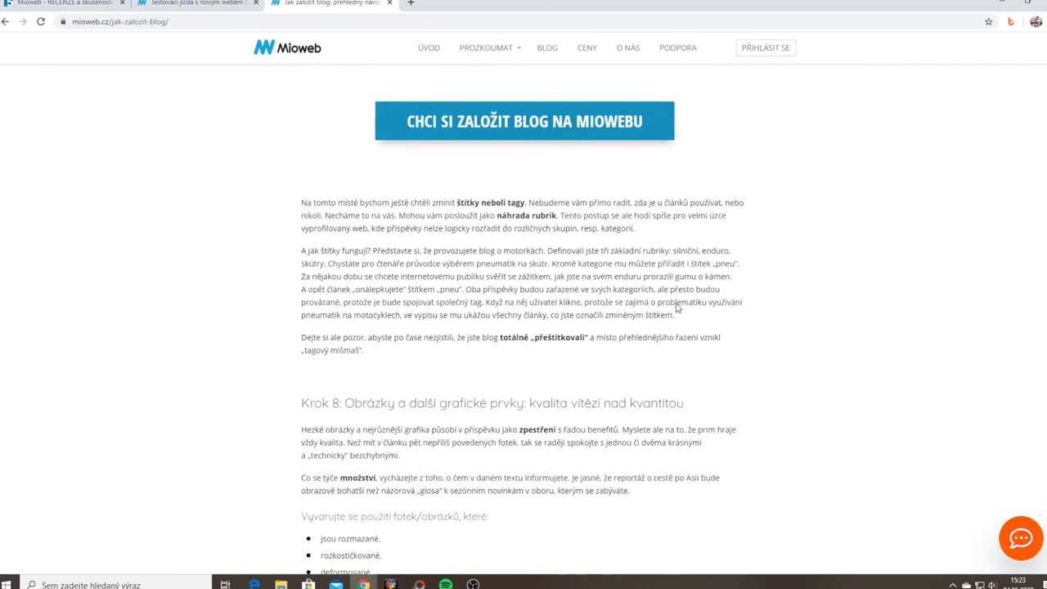
{"action": "scroll", "coordinate": [667, 327], "scroll_direction": "down", "scroll_amount": 3}
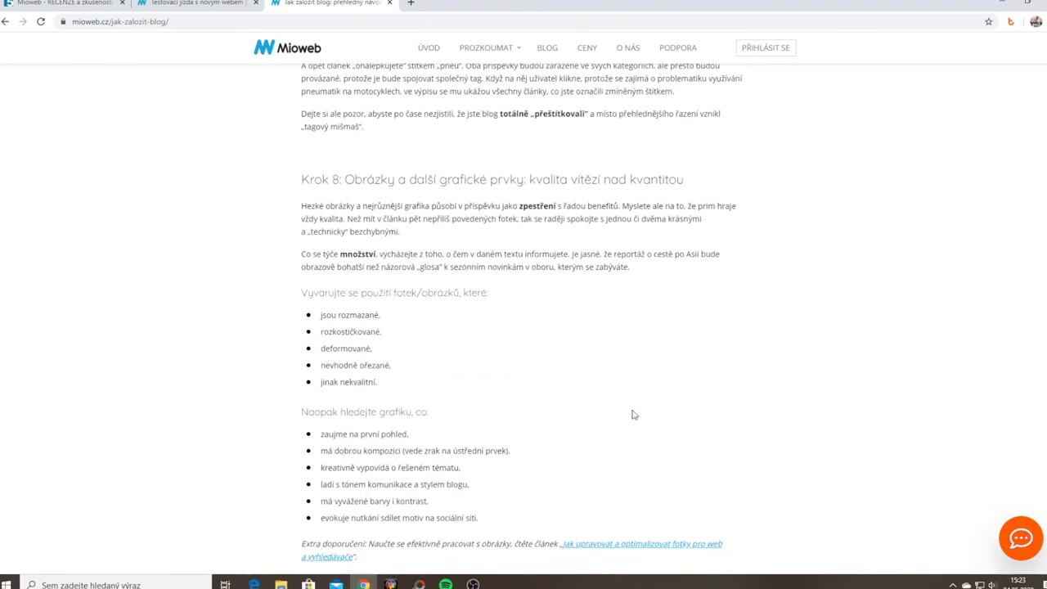
{"action": "scroll", "coordinate": [630, 409], "scroll_direction": "down", "scroll_amount": 4}
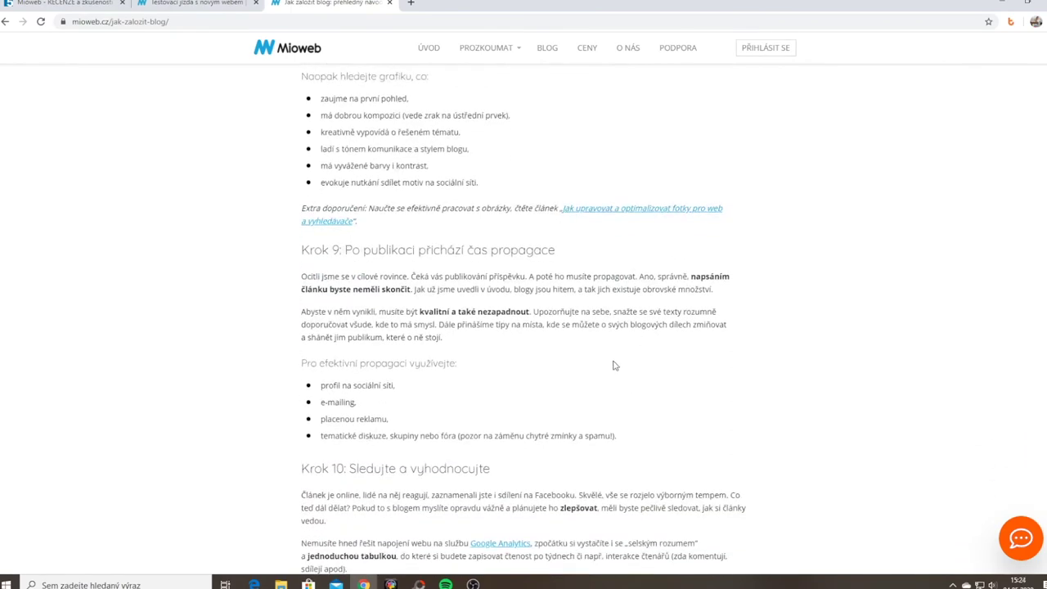
{"action": "scroll", "coordinate": [668, 172], "scroll_direction": "down", "scroll_amount": 7}
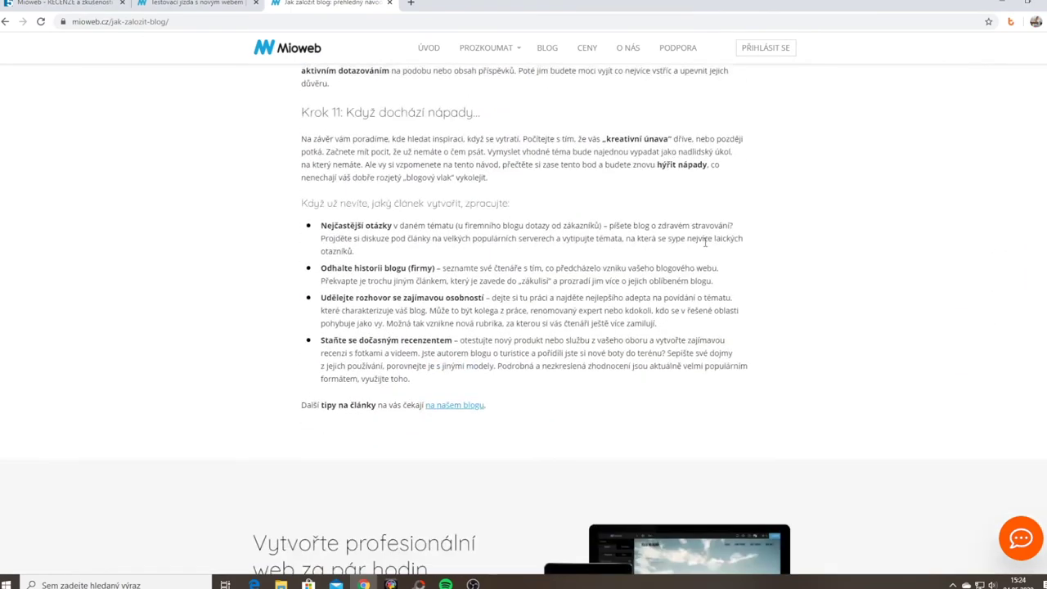
{"action": "scroll", "coordinate": [704, 242], "scroll_direction": "down", "scroll_amount": 5}
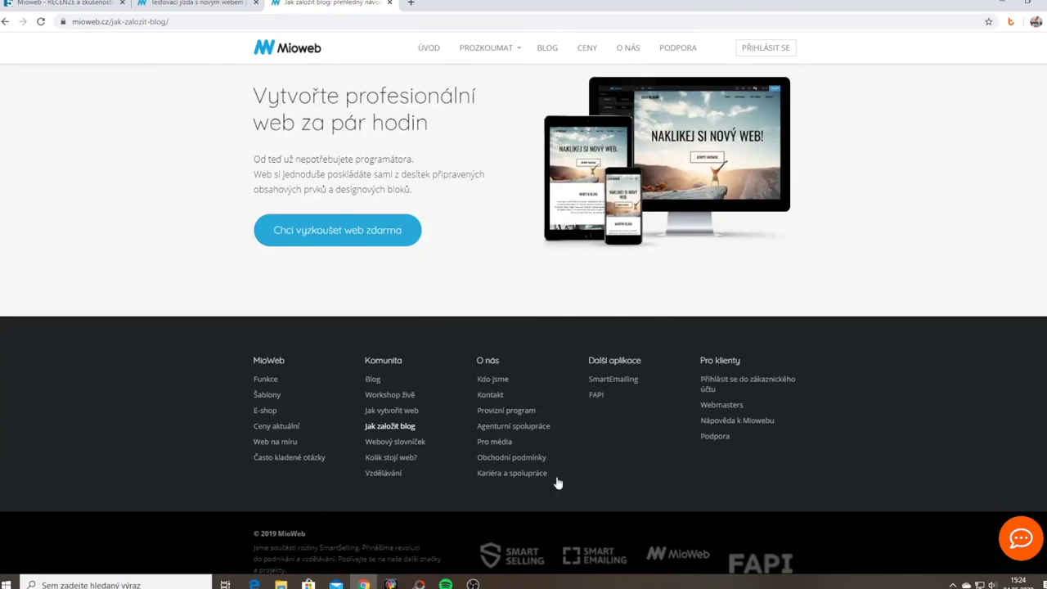
Open the 'Webový slovníček' glossary from the footer and browse its terms
{"action": "left_click", "coordinate": [394, 442]}
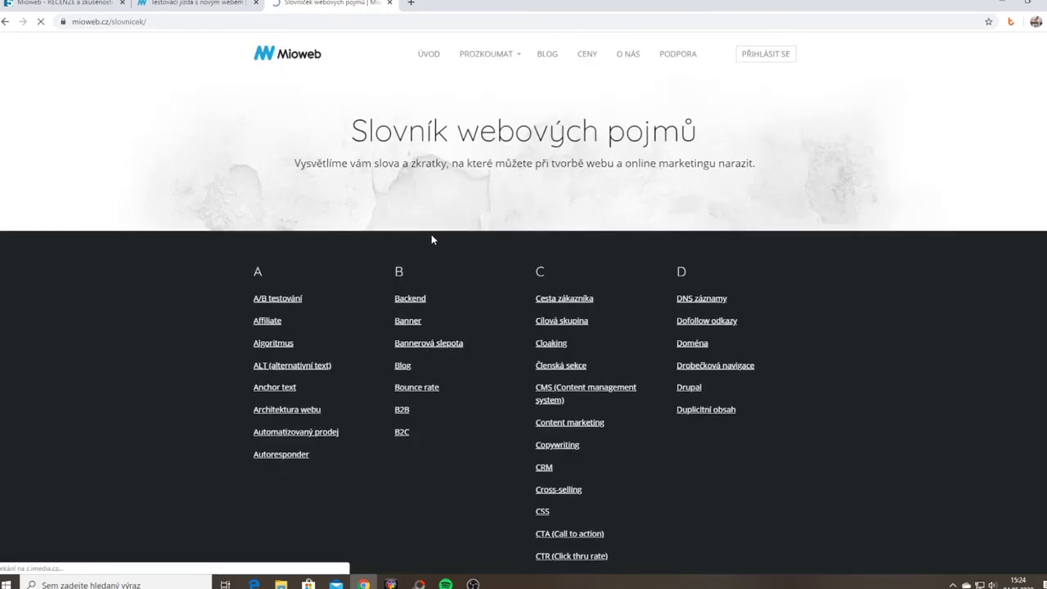
{"action": "scroll", "coordinate": [880, 183], "scroll_direction": "down", "scroll_amount": 1}
{"action": "scroll", "coordinate": [891, 236], "scroll_direction": "down", "scroll_amount": 10}
{"action": "scroll", "coordinate": [893, 237], "scroll_direction": "up", "scroll_amount": 4}
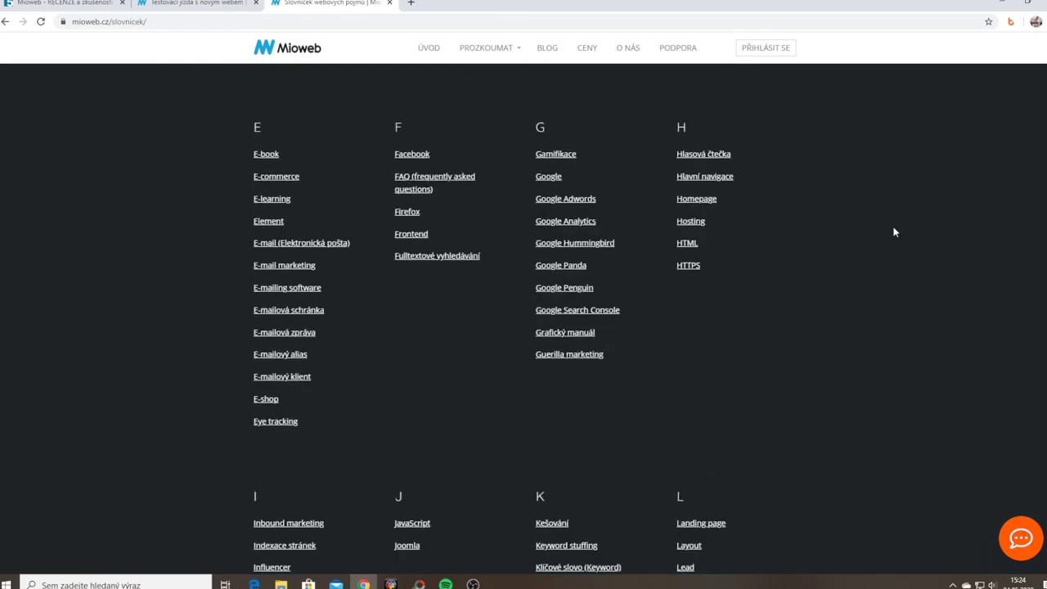
{"action": "scroll", "coordinate": [894, 231], "scroll_direction": "up", "scroll_amount": 6}
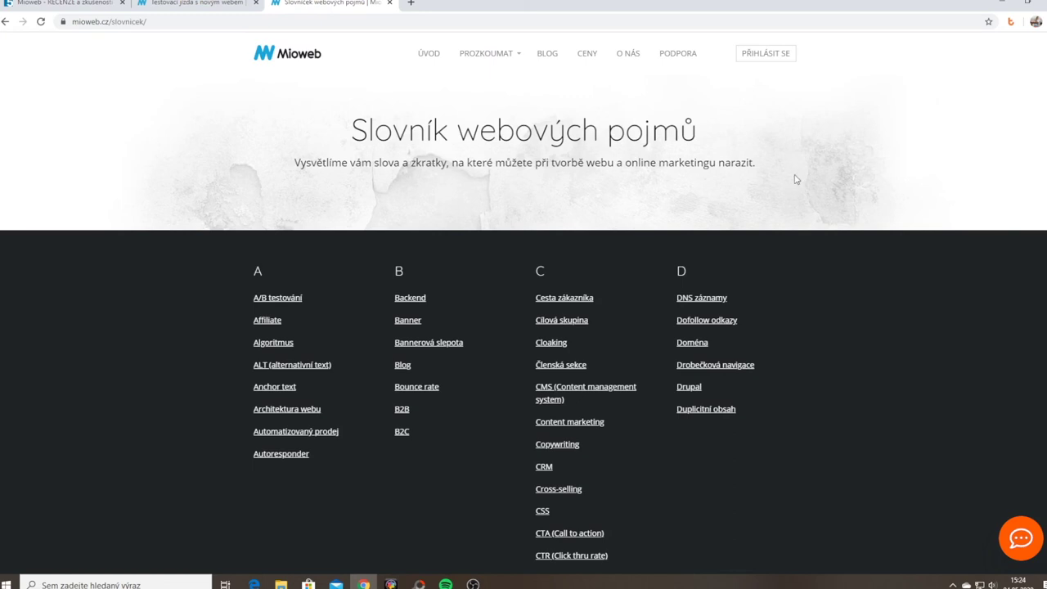
{"action": "scroll", "coordinate": [796, 178], "scroll_direction": "down", "scroll_amount": 15}
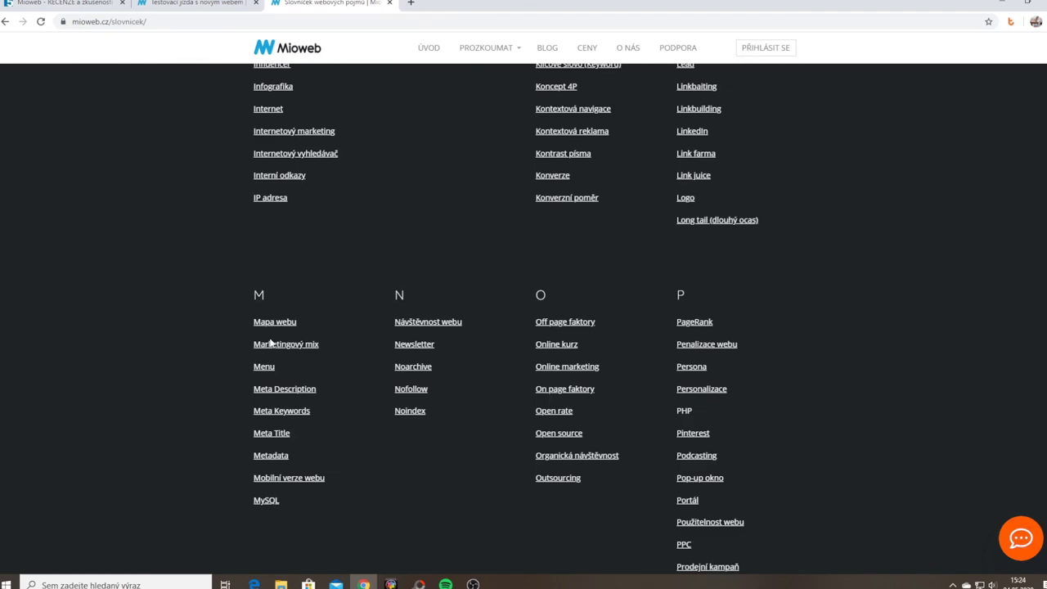
Read the 'Marketingový mix' glossary entry, then return to the glossary list
{"action": "left_click", "coordinate": [270, 344]}
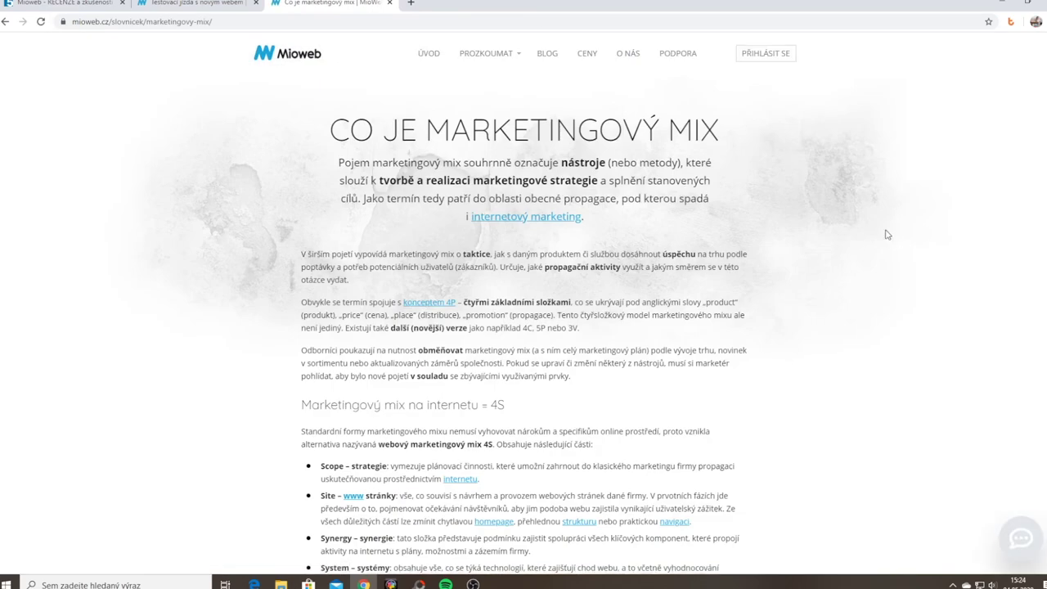
{"action": "scroll", "coordinate": [856, 169], "scroll_direction": "down", "scroll_amount": 4}
{"action": "scroll", "coordinate": [847, 337], "scroll_direction": "up", "scroll_amount": 4}
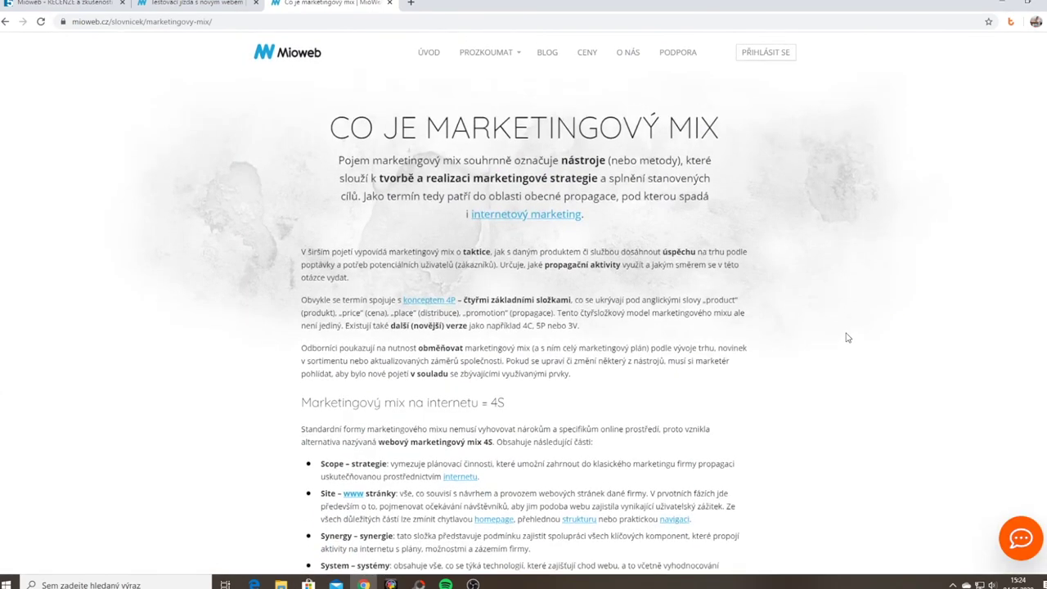
{"action": "scroll", "coordinate": [847, 337], "scroll_direction": "down", "scroll_amount": 5}
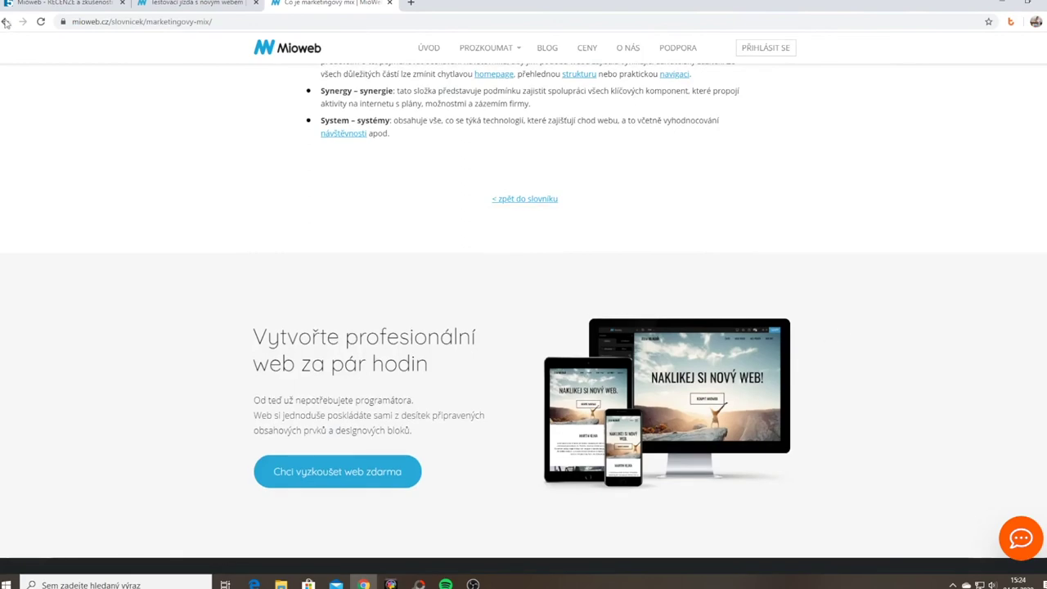
{"action": "left_click", "coordinate": [4, 22]}
Scroll to the glossary footer and open the 'Kolik stojí web?' article
{"action": "scroll", "coordinate": [991, 348], "scroll_direction": "up", "scroll_amount": 4}
{"action": "scroll", "coordinate": [939, 382], "scroll_direction": "up", "scroll_amount": 7}
{"action": "scroll", "coordinate": [941, 349], "scroll_direction": "down", "scroll_amount": 6}
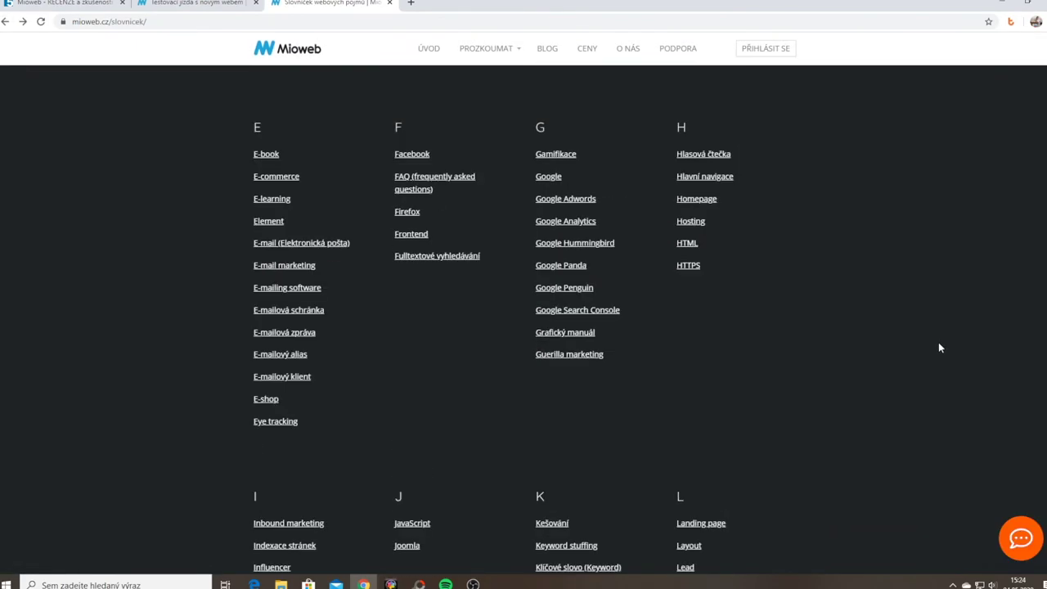
{"action": "scroll", "coordinate": [938, 342], "scroll_direction": "down", "scroll_amount": 20}
{"action": "left_click", "coordinate": [391, 411]}
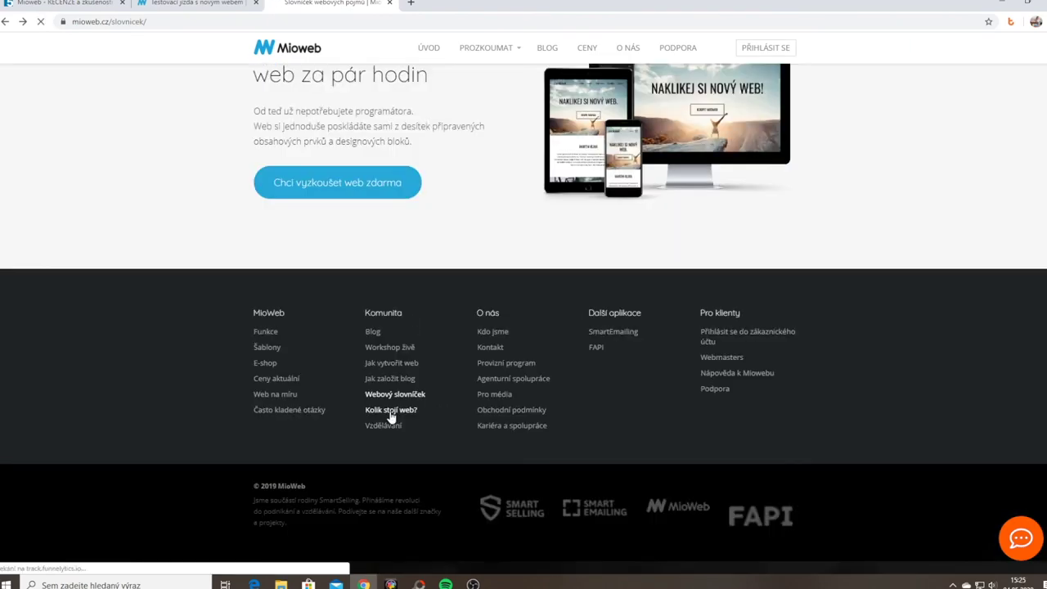
Scroll through the six website options in 'Kolik stojí web?' down to the comment form
{"action": "scroll", "coordinate": [584, 315], "scroll_direction": "down", "scroll_amount": 8}
{"action": "scroll", "coordinate": [584, 316], "scroll_direction": "down", "scroll_amount": 8}
{"action": "scroll", "coordinate": [583, 319], "scroll_direction": "down", "scroll_amount": 8}
{"action": "scroll", "coordinate": [583, 319], "scroll_direction": "down", "scroll_amount": 1}
{"action": "scroll", "coordinate": [583, 321], "scroll_direction": "down", "scroll_amount": 7}
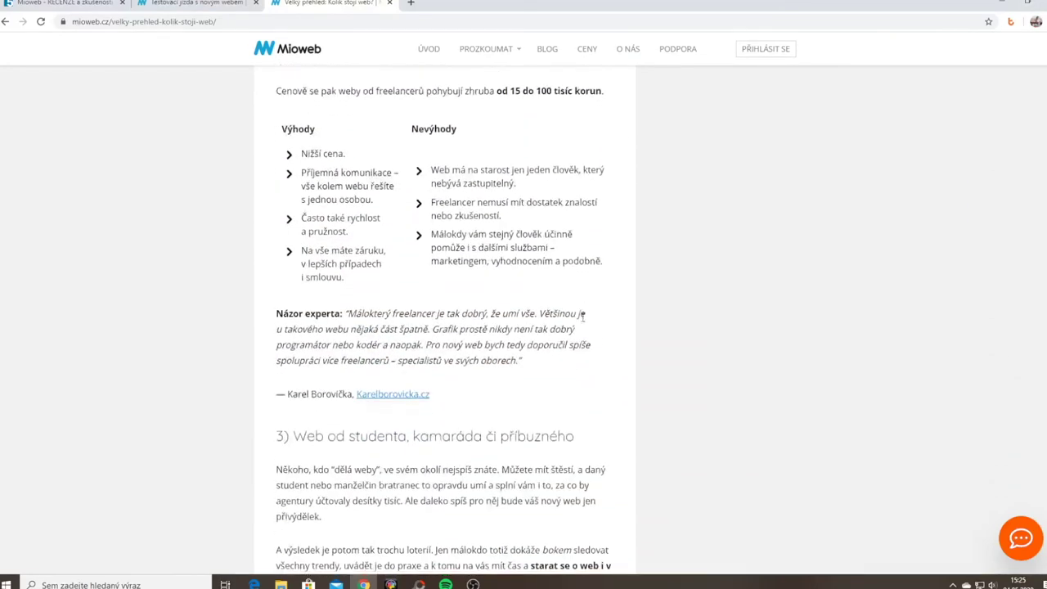
{"action": "scroll", "coordinate": [579, 322], "scroll_direction": "down", "scroll_amount": 10}
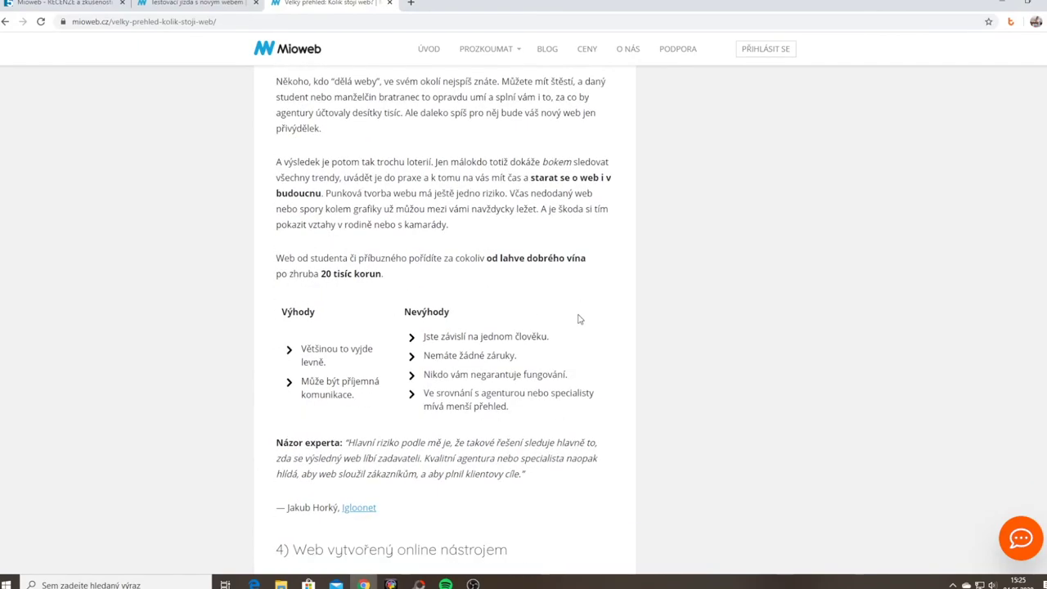
{"action": "scroll", "coordinate": [578, 307], "scroll_direction": "down", "scroll_amount": 6}
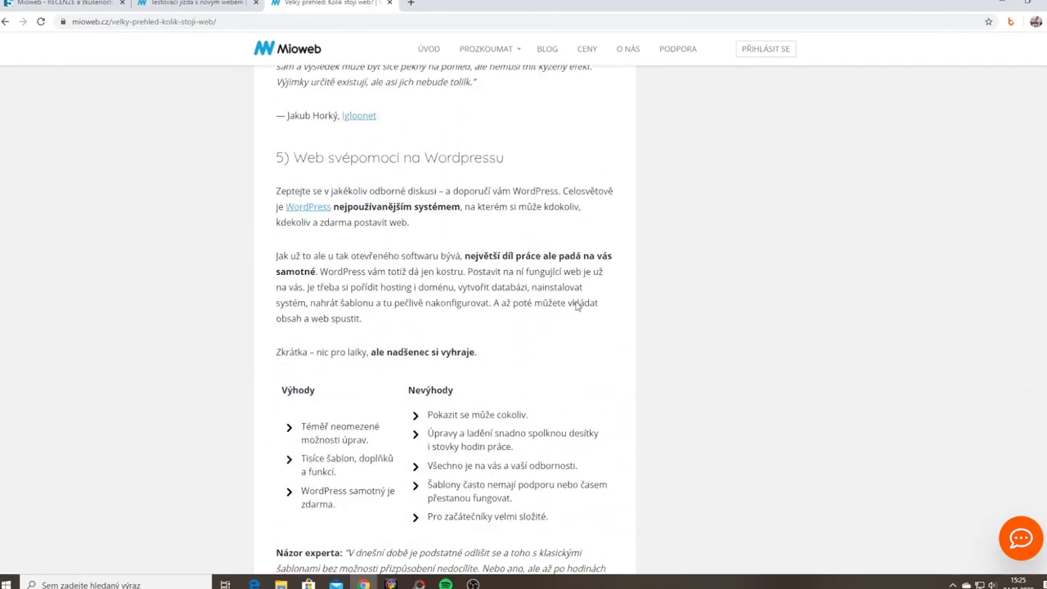
{"action": "scroll", "coordinate": [576, 304], "scroll_direction": "down", "scroll_amount": 13}
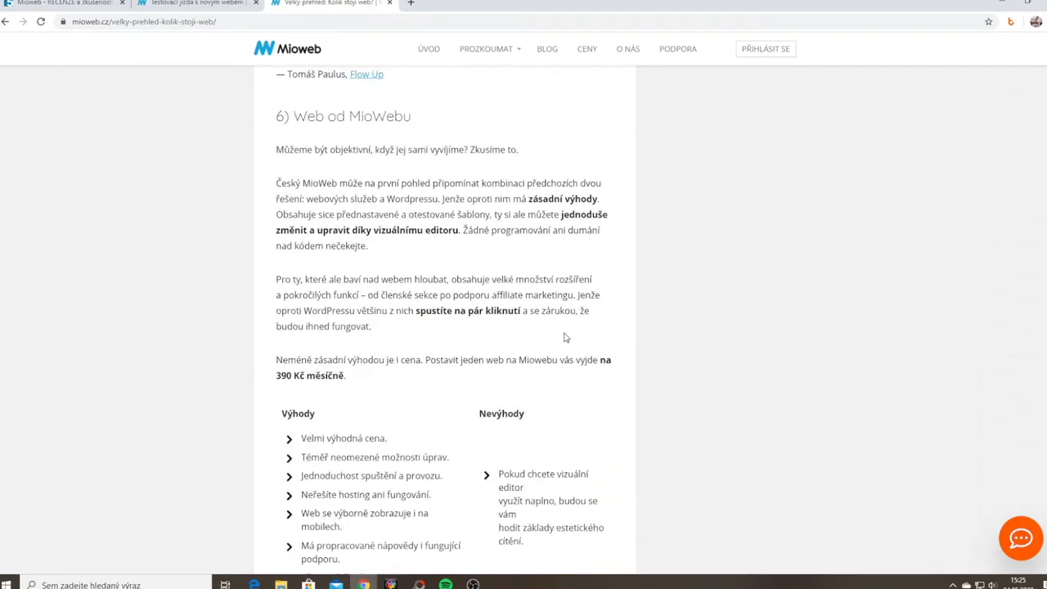
{"action": "scroll", "coordinate": [559, 312], "scroll_direction": "down", "scroll_amount": 15}
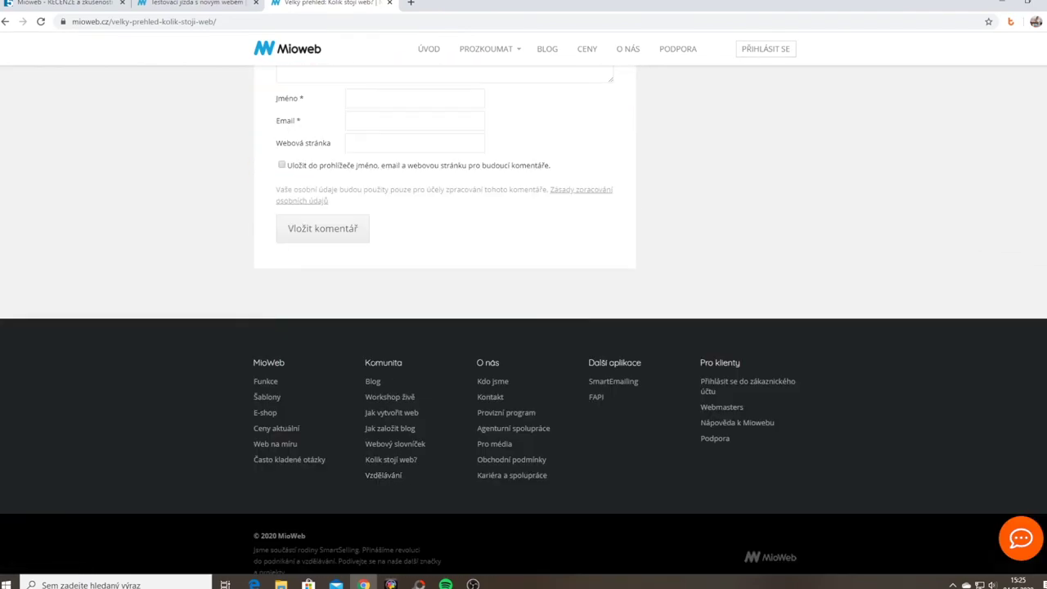
Go to Vzdělávání, open the 'Mioweb vzdělává' course and start its free registration form
{"action": "left_click", "coordinate": [391, 478]}
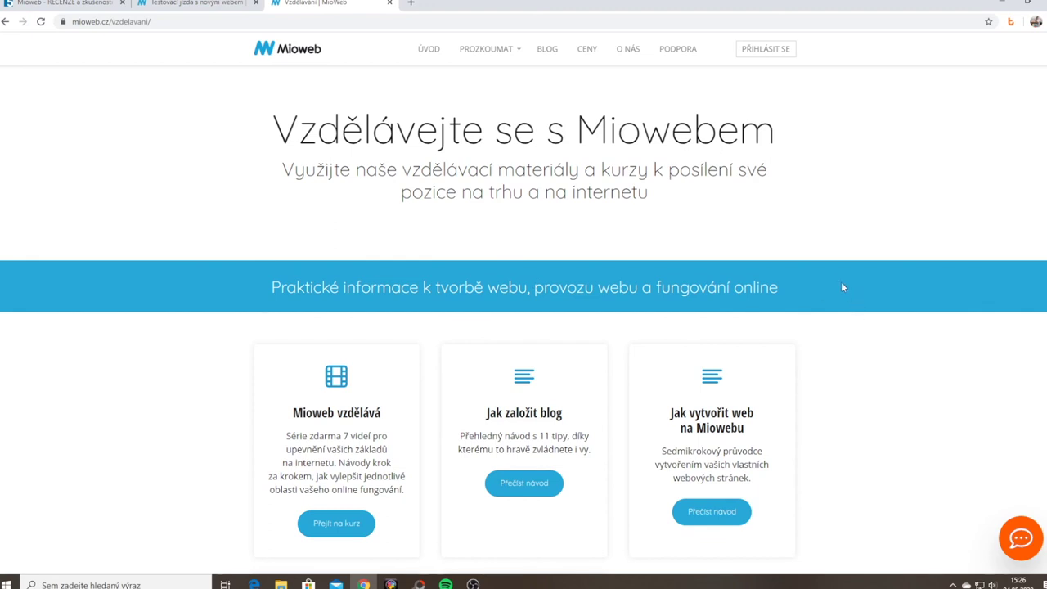
{"action": "scroll", "coordinate": [824, 276], "scroll_direction": "down", "scroll_amount": 3}
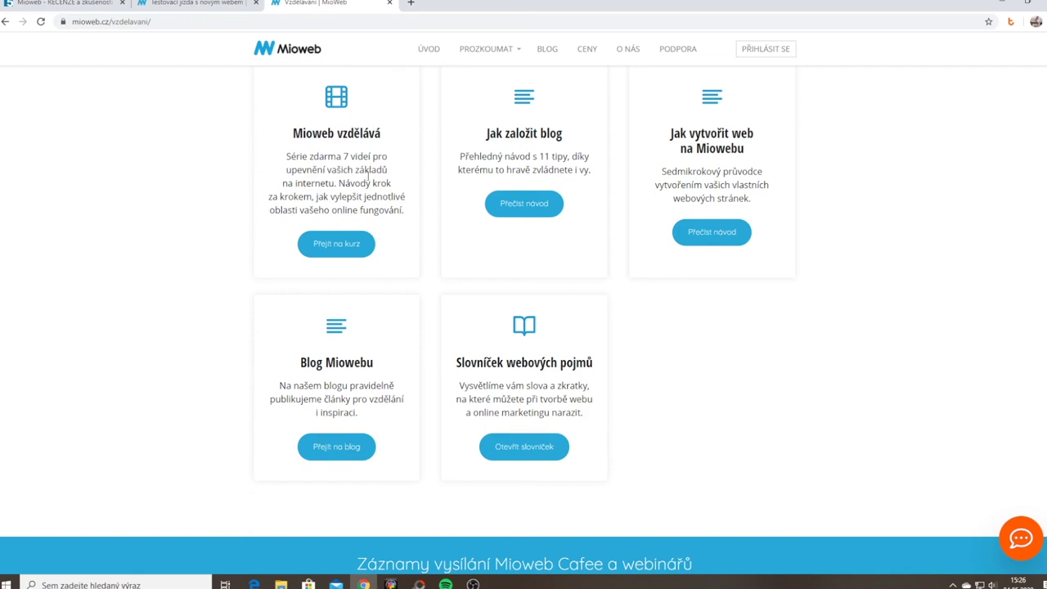
{"action": "left_click", "coordinate": [349, 256]}
{"action": "scroll", "coordinate": [879, 266], "scroll_direction": "down", "scroll_amount": 3}
{"action": "scroll", "coordinate": [869, 260], "scroll_direction": "up", "scroll_amount": 3}
{"action": "left_click", "coordinate": [318, 374]}
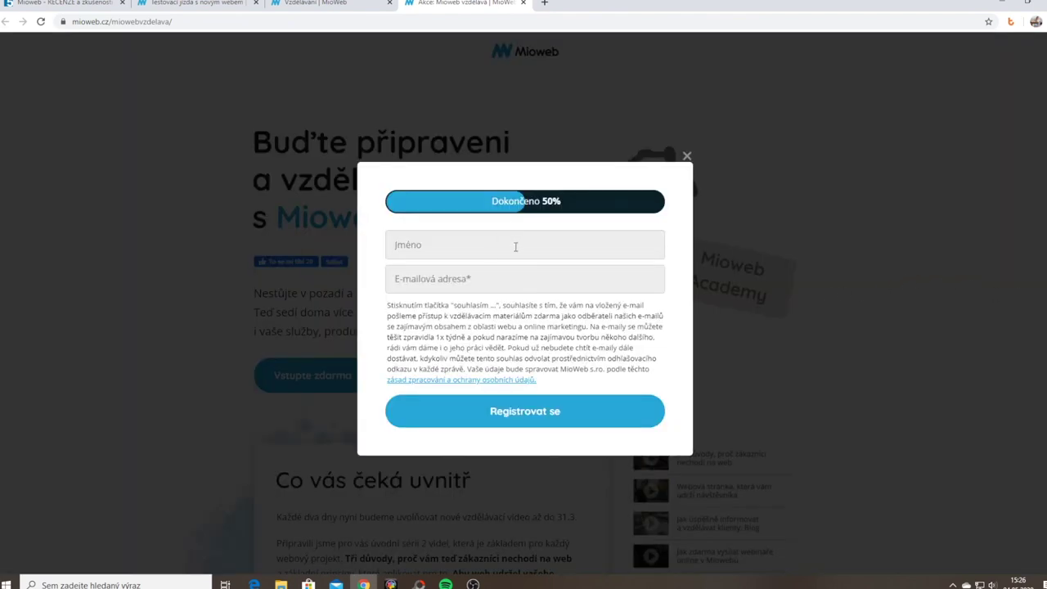
Leave the free course registration popup and return to the Vzdělávání overview tab
{"action": "left_click", "coordinate": [327, 3]}
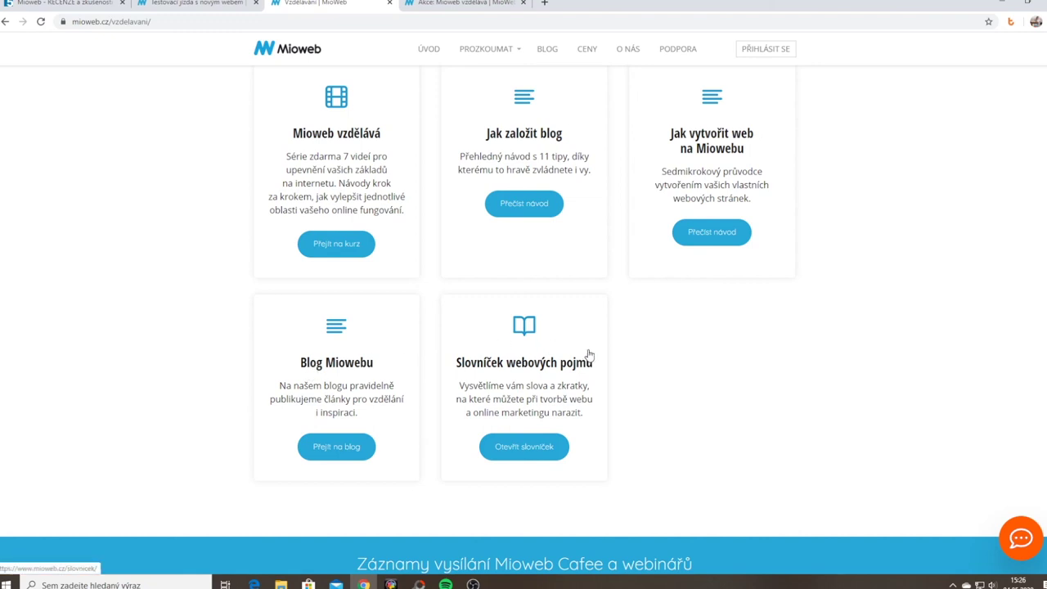
{"action": "scroll", "coordinate": [589, 354], "scroll_direction": "down", "scroll_amount": 5}
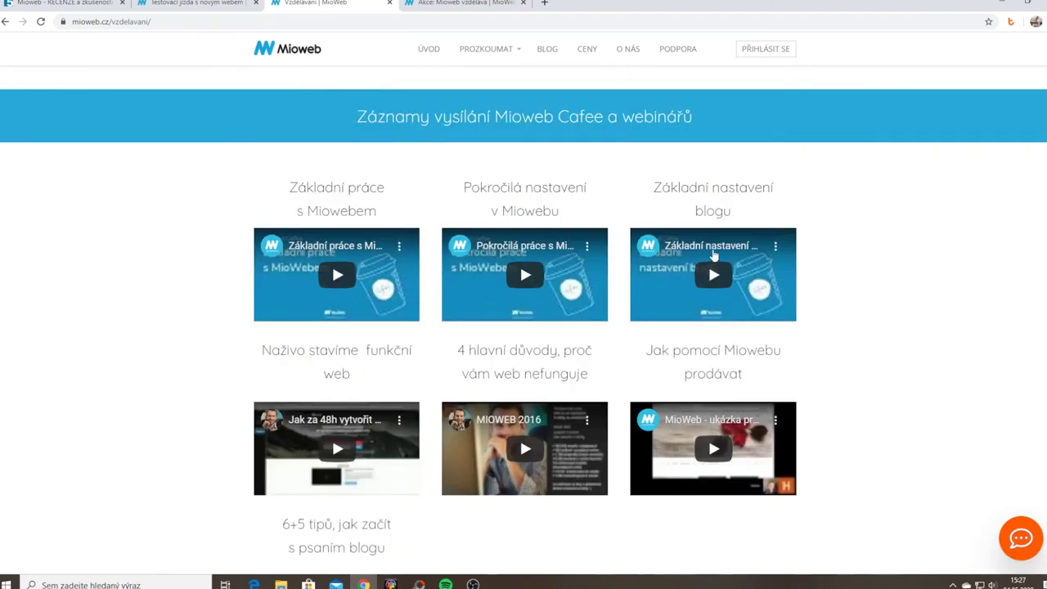
{"action": "scroll", "coordinate": [720, 270], "scroll_direction": "down", "scroll_amount": 2}
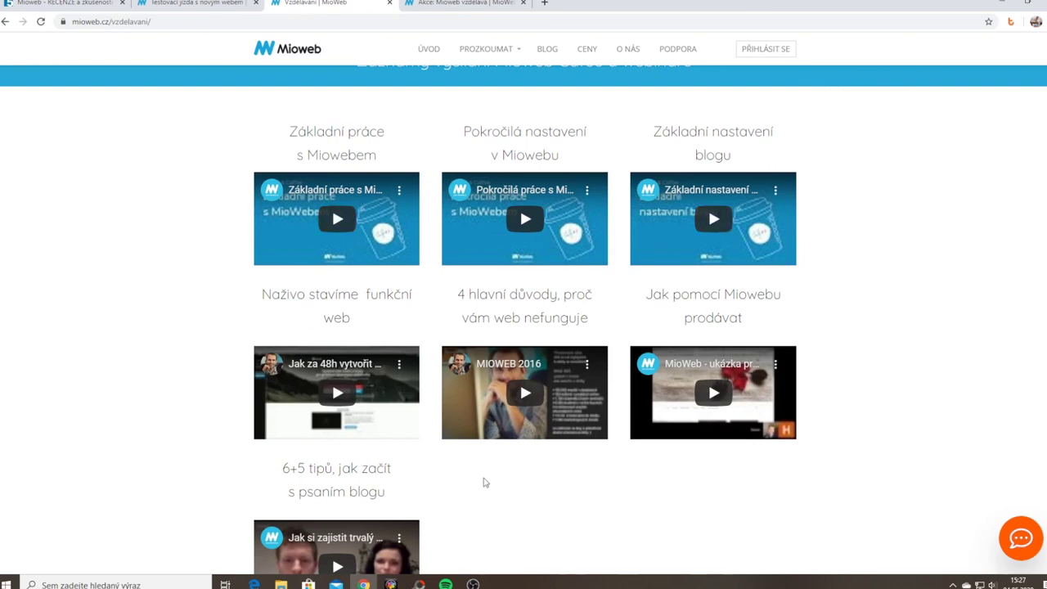
{"action": "scroll", "coordinate": [486, 482], "scroll_direction": "down", "scroll_amount": 6}
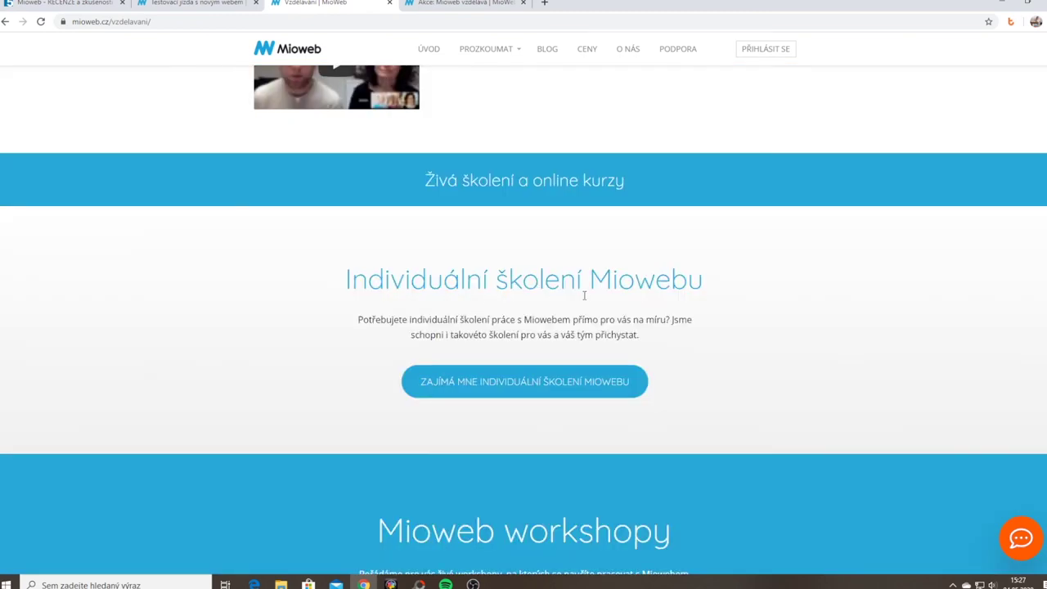
{"action": "scroll", "coordinate": [570, 330], "scroll_direction": "down", "scroll_amount": 3}
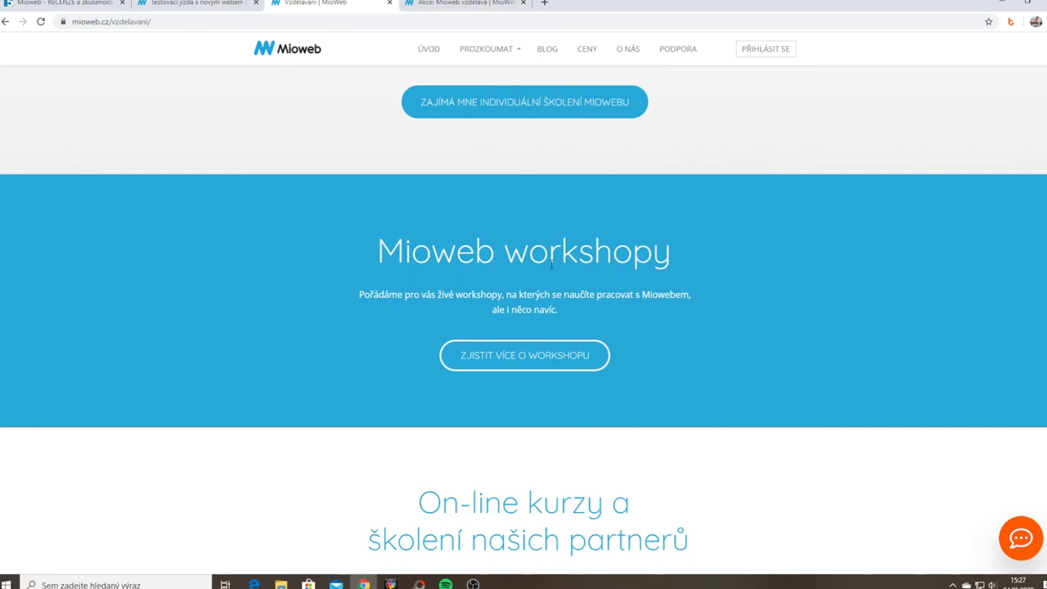
{"action": "scroll", "coordinate": [552, 269], "scroll_direction": "down", "scroll_amount": 3}
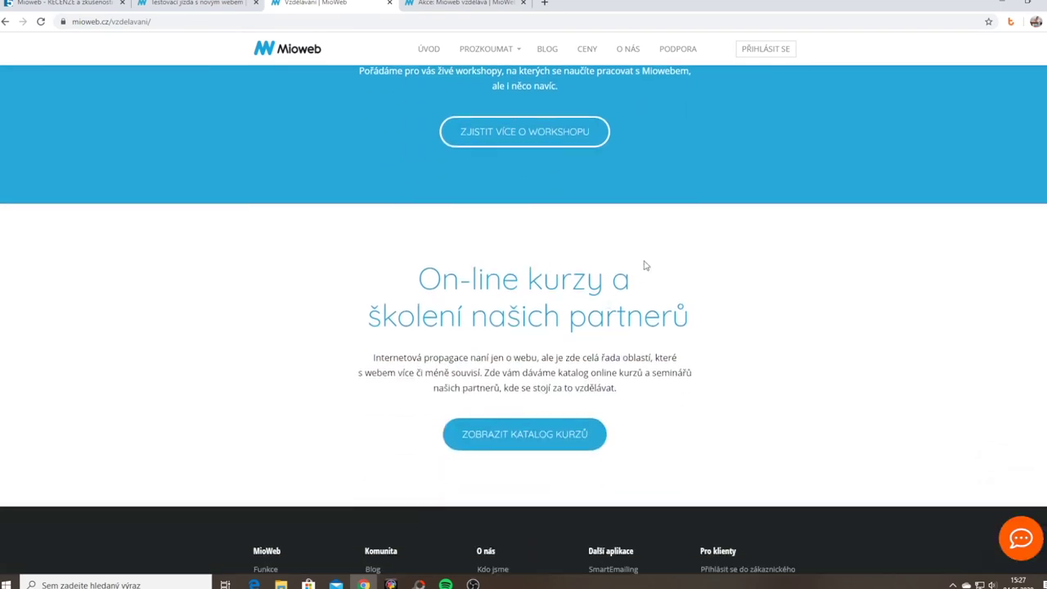
{"action": "scroll", "coordinate": [645, 265], "scroll_direction": "down", "scroll_amount": 3}
{"action": "scroll", "coordinate": [596, 273], "scroll_direction": "up", "scroll_amount": 4}
{"action": "scroll", "coordinate": [576, 274], "scroll_direction": "down", "scroll_amount": 1}
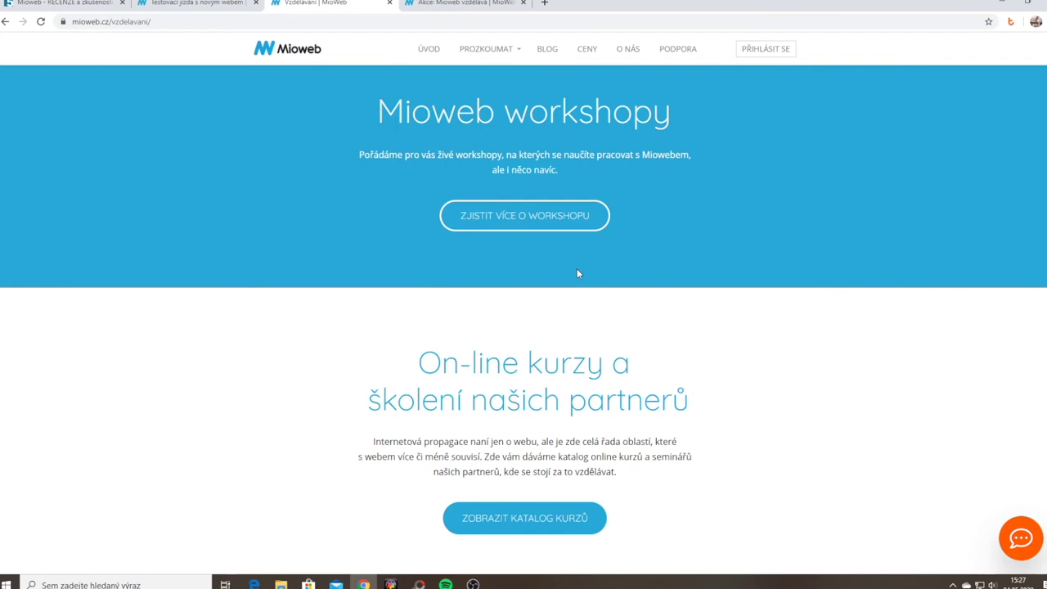
{"action": "scroll", "coordinate": [577, 274], "scroll_direction": "down", "scroll_amount": 4}
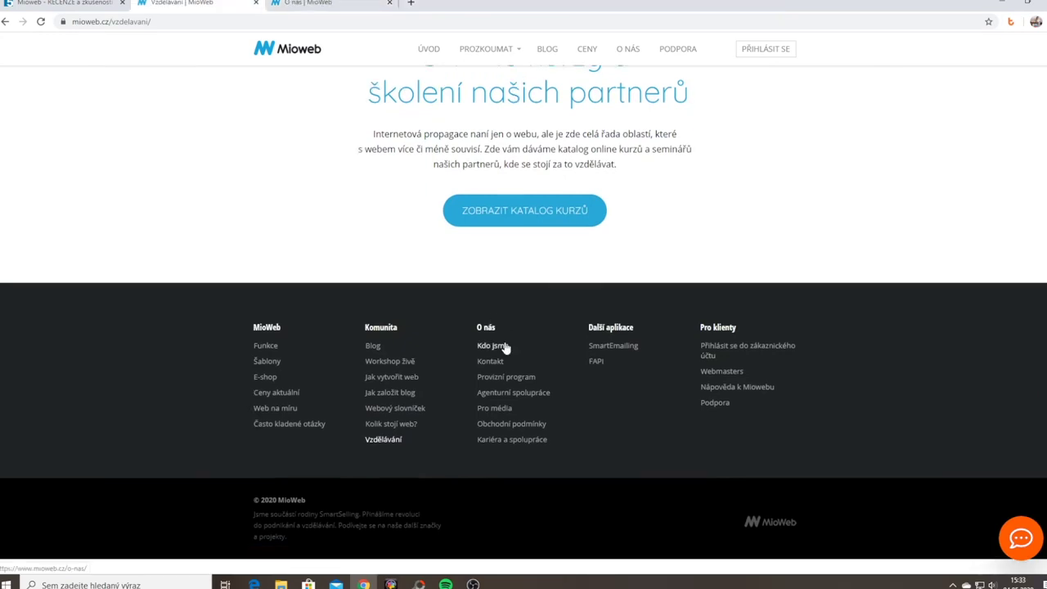
Switch to the O nás page and read through its company timeline
{"action": "left_click", "coordinate": [327, 3]}
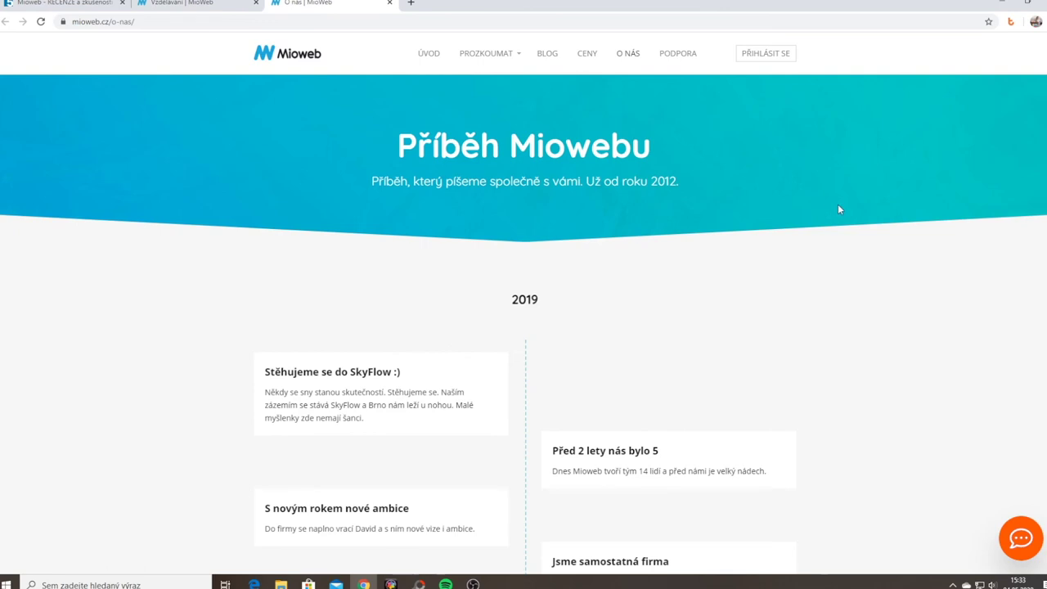
{"action": "scroll", "coordinate": [838, 209], "scroll_direction": "down", "scroll_amount": 2}
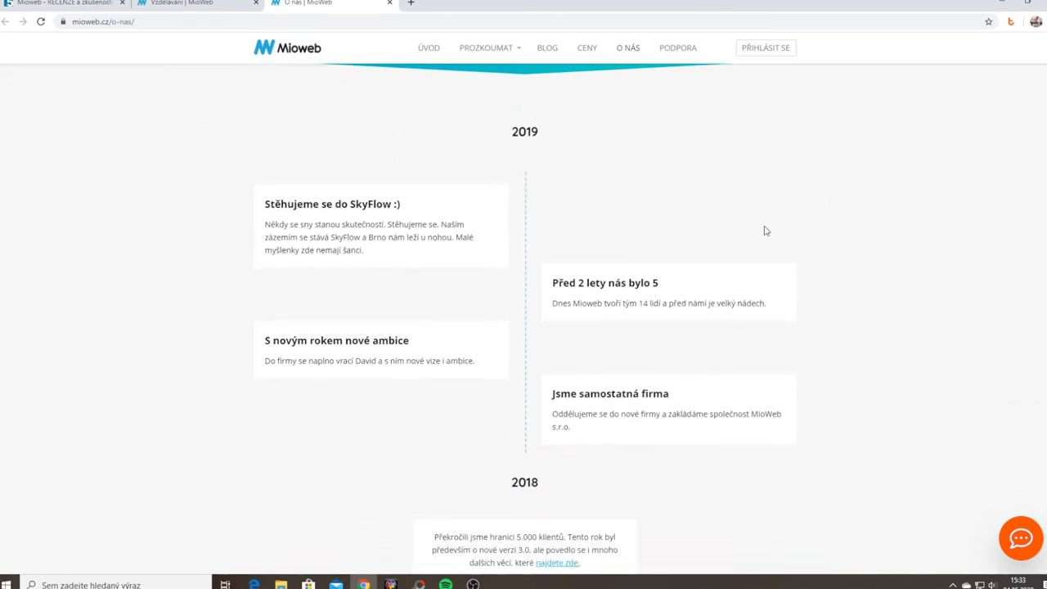
{"action": "scroll", "coordinate": [685, 201], "scroll_direction": "down", "scroll_amount": 1}
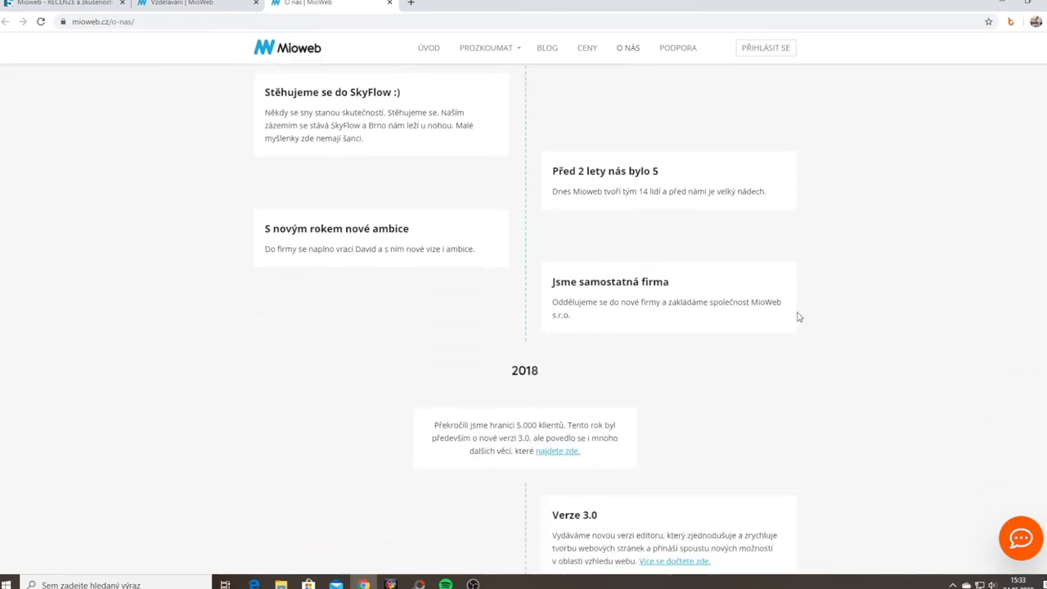
{"action": "scroll", "coordinate": [809, 316], "scroll_direction": "down", "scroll_amount": 2}
{"action": "scroll", "coordinate": [809, 317], "scroll_direction": "down", "scroll_amount": 1}
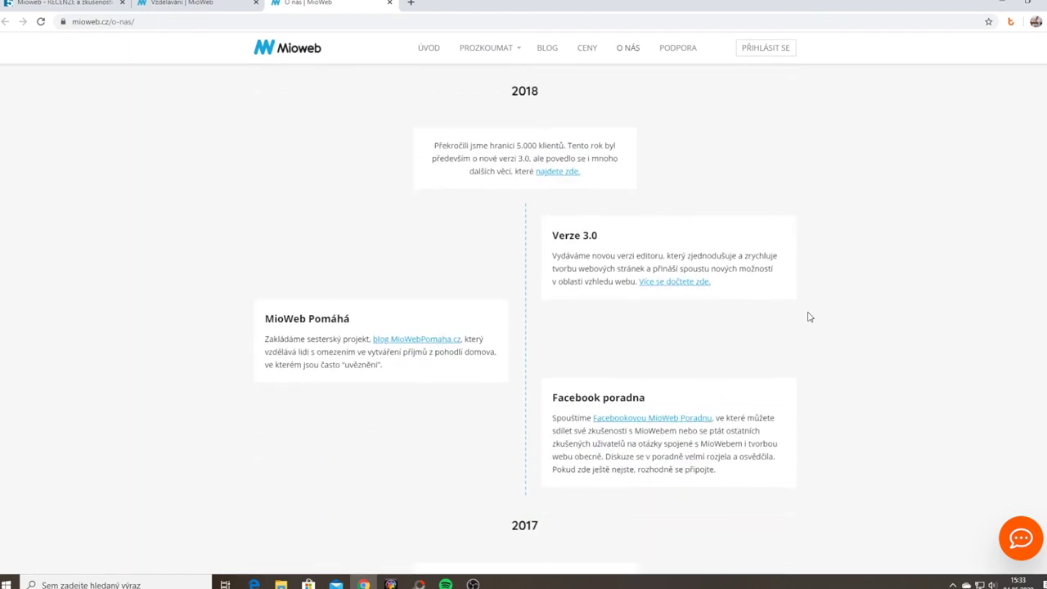
{"action": "scroll", "coordinate": [812, 310], "scroll_direction": "down", "scroll_amount": 3}
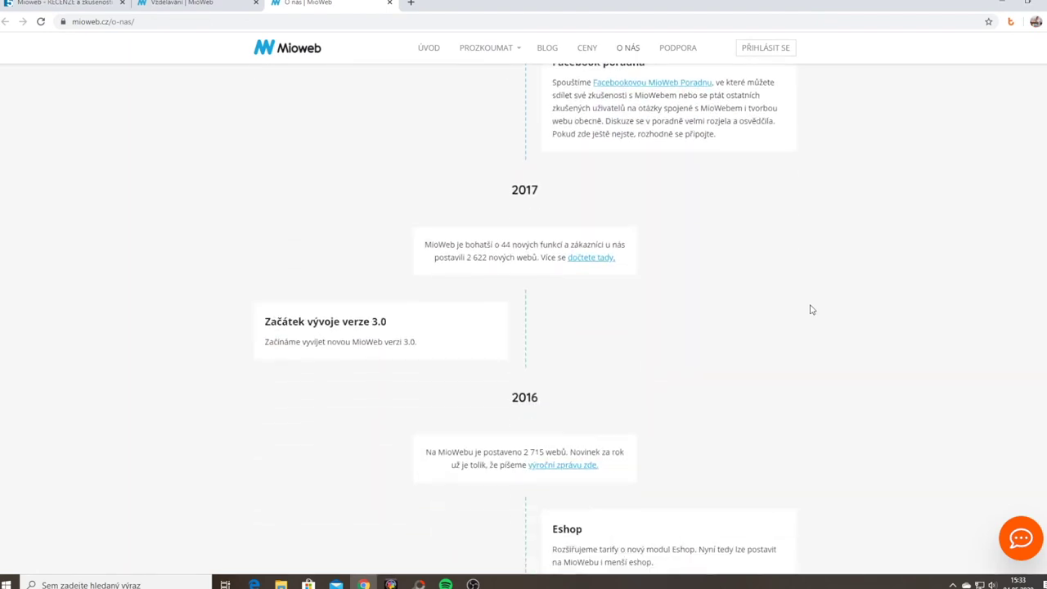
{"action": "scroll", "coordinate": [811, 310], "scroll_direction": "down", "scroll_amount": 2}
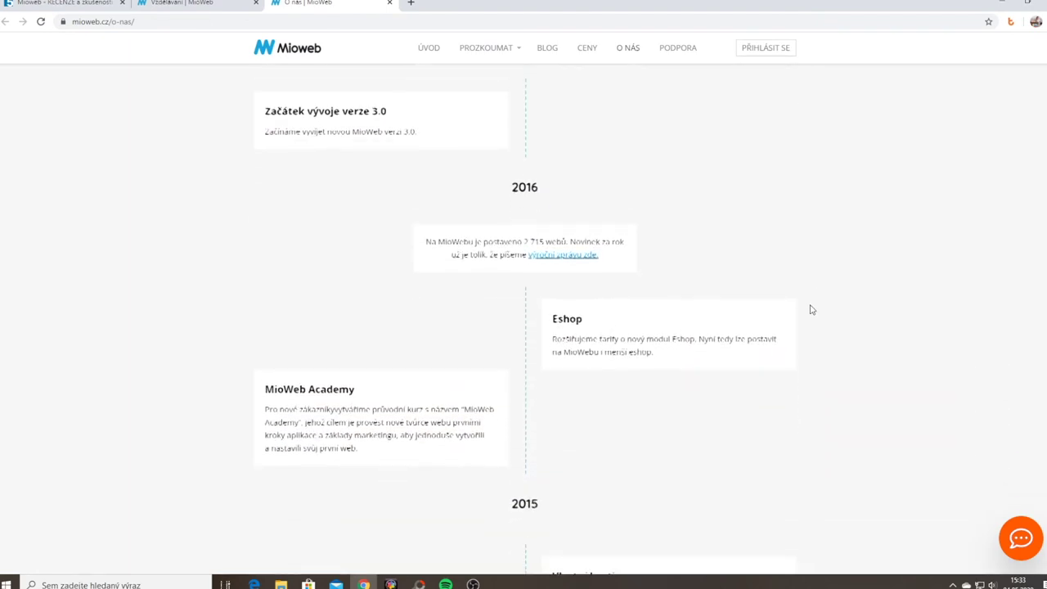
{"action": "scroll", "coordinate": [812, 310], "scroll_direction": "down", "scroll_amount": 2}
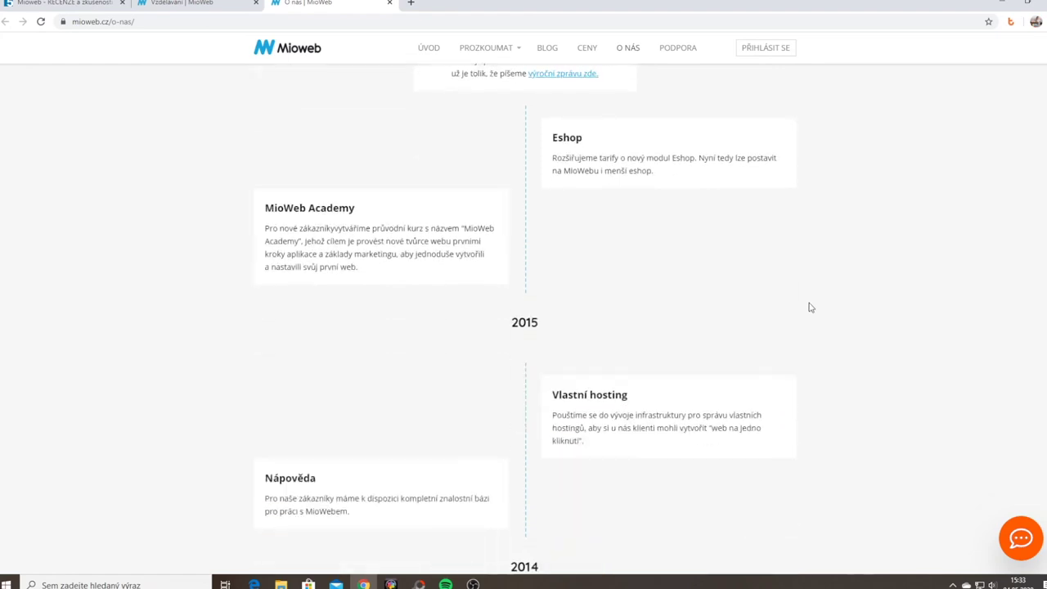
{"action": "scroll", "coordinate": [761, 215], "scroll_direction": "down", "scroll_amount": 2}
Scroll past the team section to the O nás footer, then switch back to the Vzdělávání tab
{"action": "scroll", "coordinate": [766, 275], "scroll_direction": "down", "scroll_amount": 2}
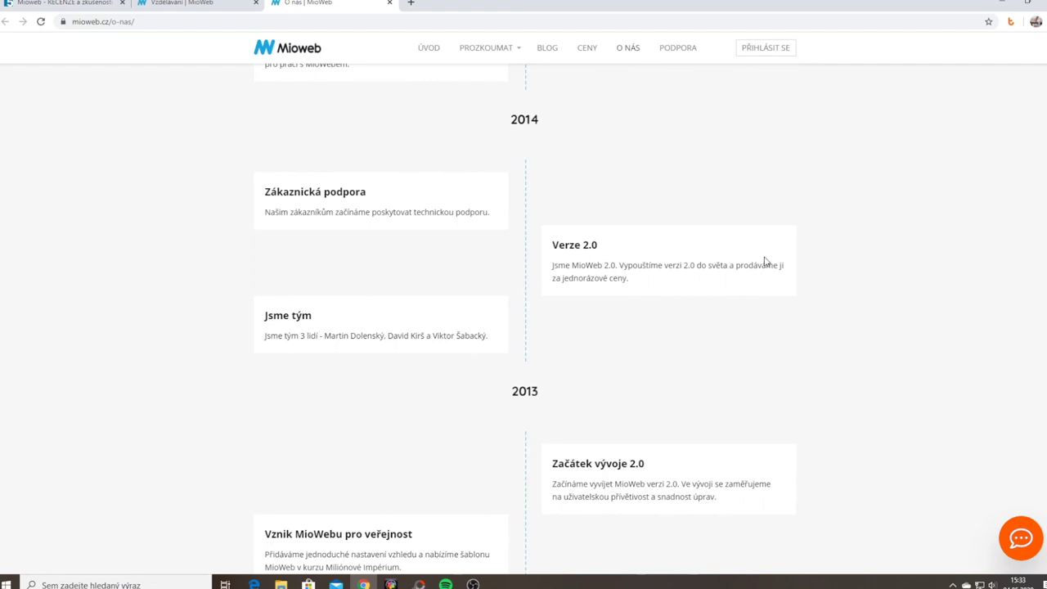
{"action": "scroll", "coordinate": [766, 260], "scroll_direction": "down", "scroll_amount": 2}
{"action": "scroll", "coordinate": [765, 266], "scroll_direction": "down", "scroll_amount": 4}
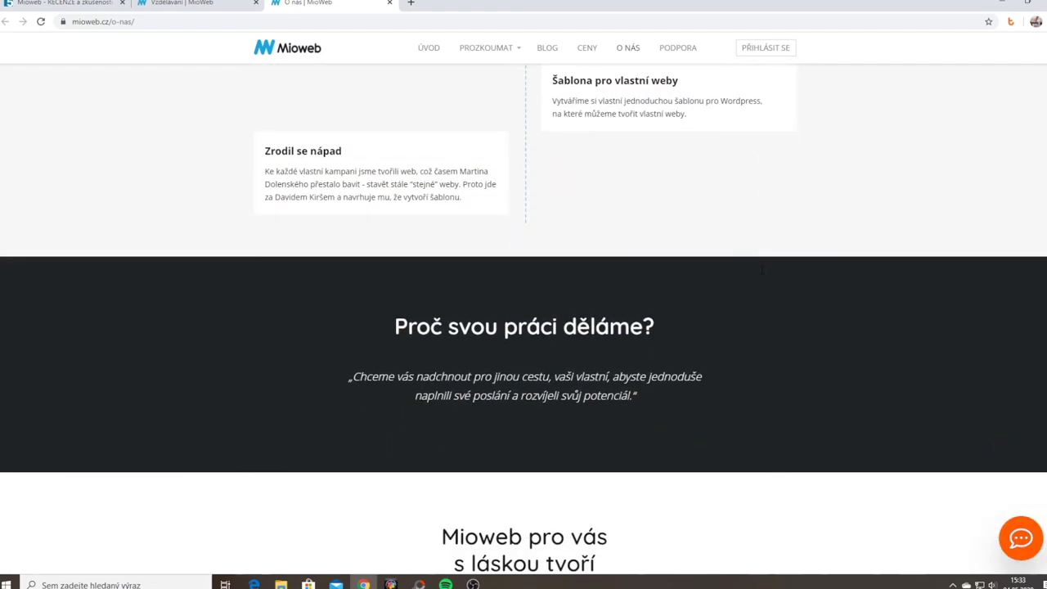
{"action": "scroll", "coordinate": [762, 274], "scroll_direction": "down", "scroll_amount": 3}
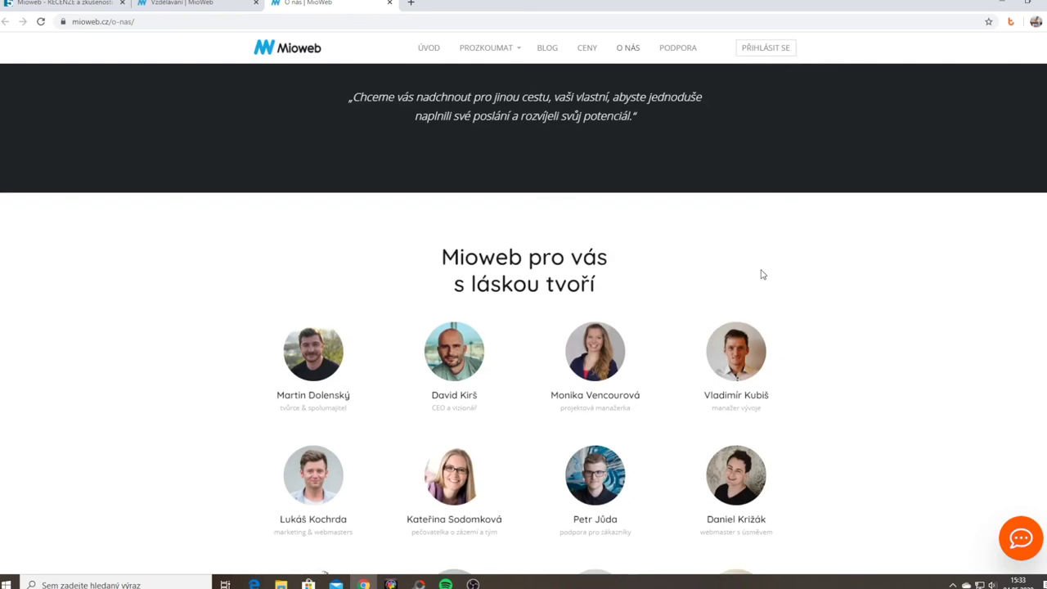
{"action": "scroll", "coordinate": [761, 275], "scroll_direction": "down", "scroll_amount": 1}
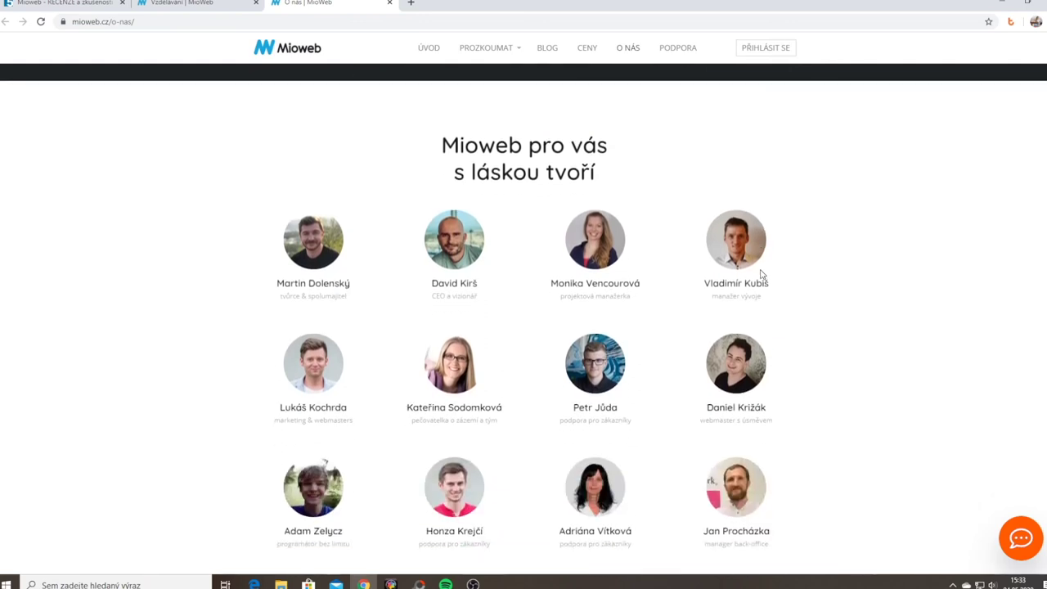
{"action": "scroll", "coordinate": [762, 275], "scroll_direction": "down", "scroll_amount": 2}
{"action": "scroll", "coordinate": [798, 317], "scroll_direction": "down", "scroll_amount": 1}
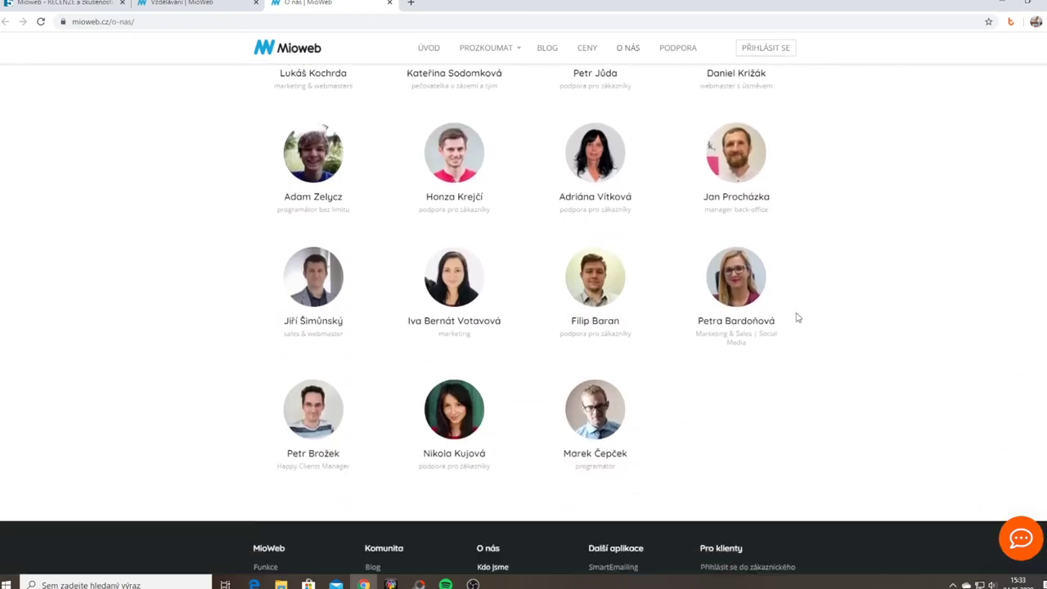
{"action": "scroll", "coordinate": [797, 318], "scroll_direction": "down", "scroll_amount": 1}
{"action": "key", "text": "ctrl+shift+Tab"}
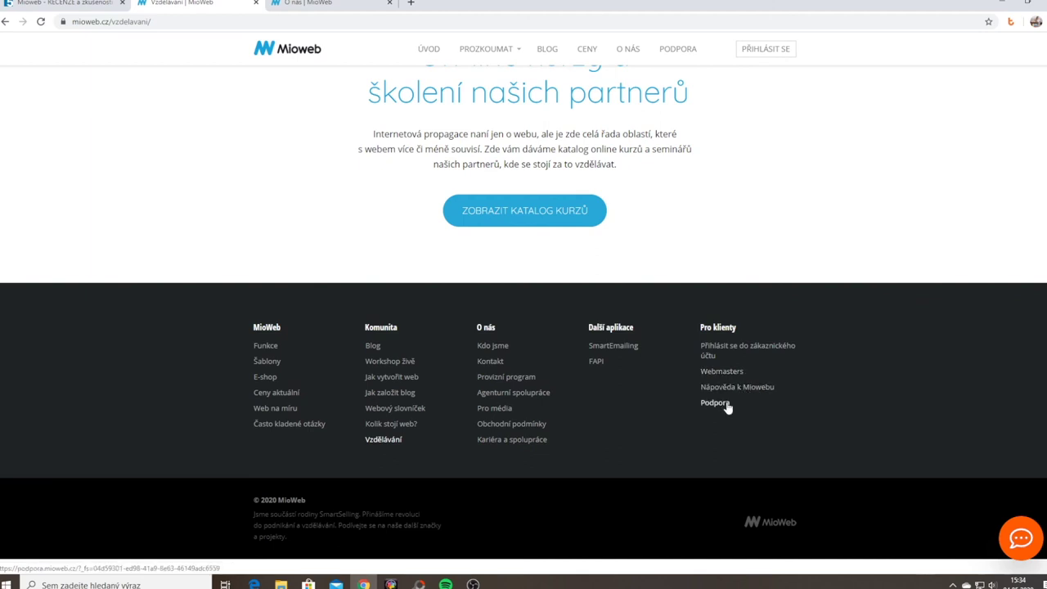
Go to the Mioweb home page, close the O nás tab, and open the PODPORA support site
{"action": "left_click", "coordinate": [429, 48]}
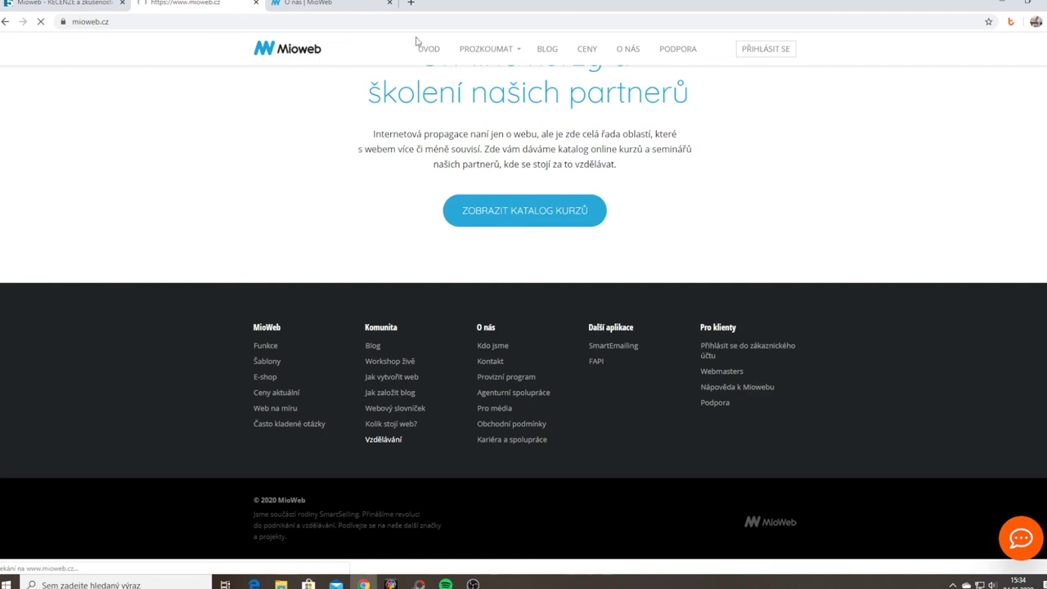
{"action": "left_click", "coordinate": [389, 3]}
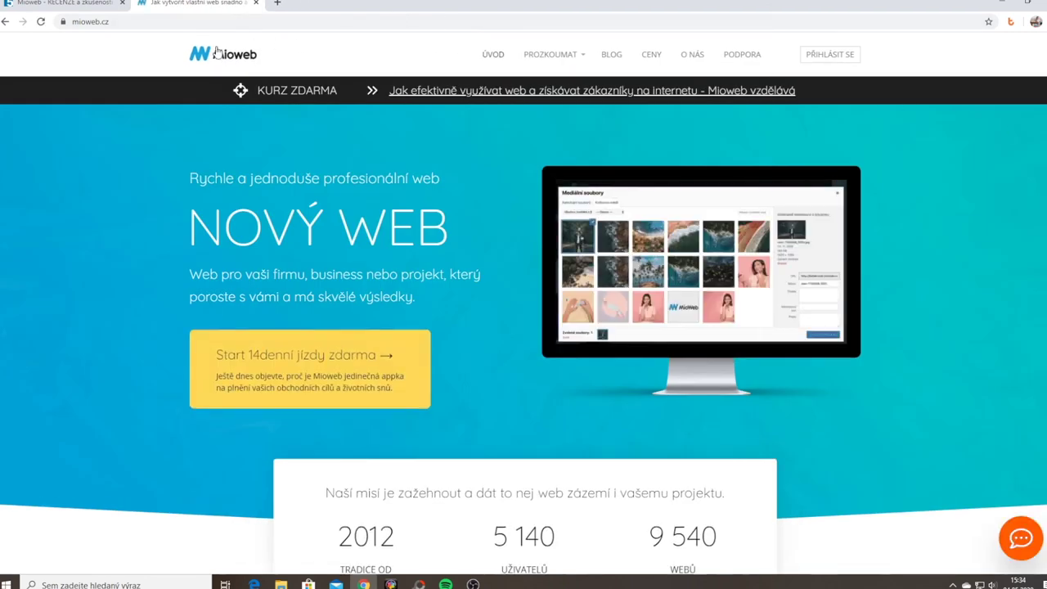
{"action": "mouse_move", "coordinate": [551, 32]}
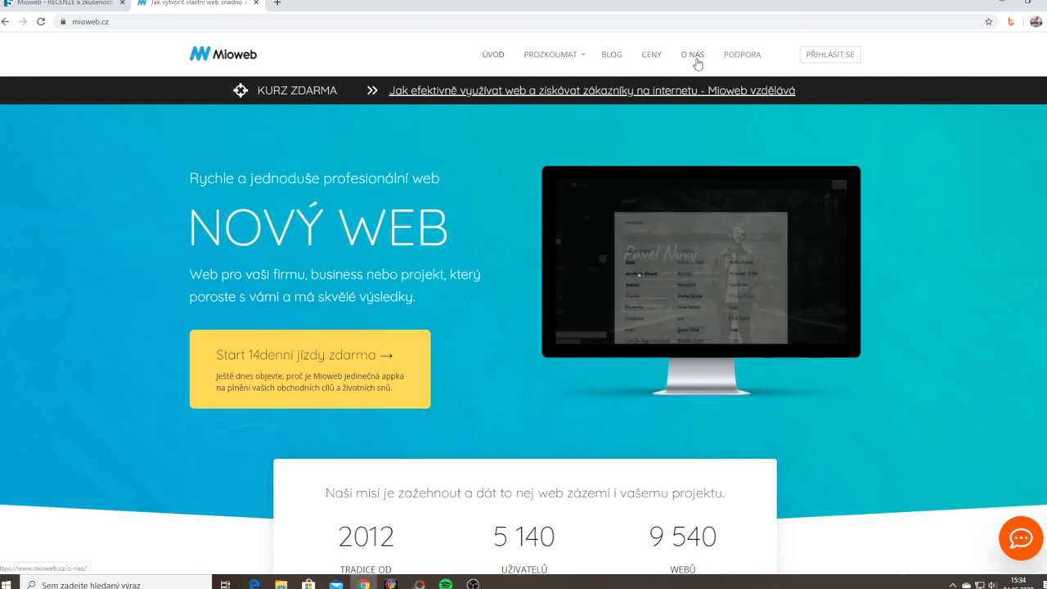
{"action": "left_click", "coordinate": [761, 54]}
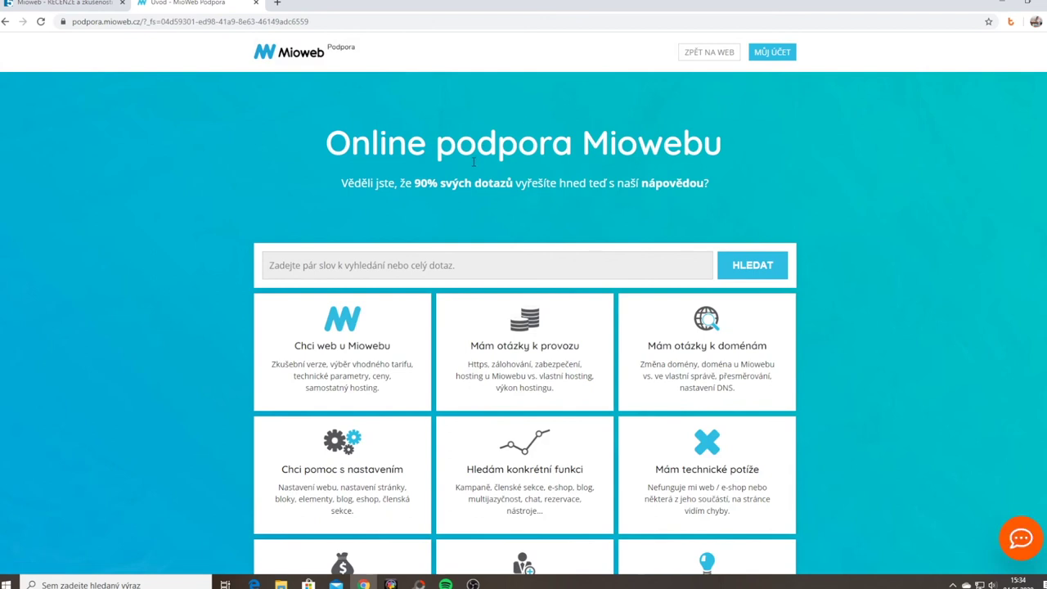
Open Chci web u Miowebu > Jaký tarif si mám vybrat > Chci svobodu a nový start
{"action": "scroll", "coordinate": [473, 161], "scroll_direction": "down", "scroll_amount": 1}
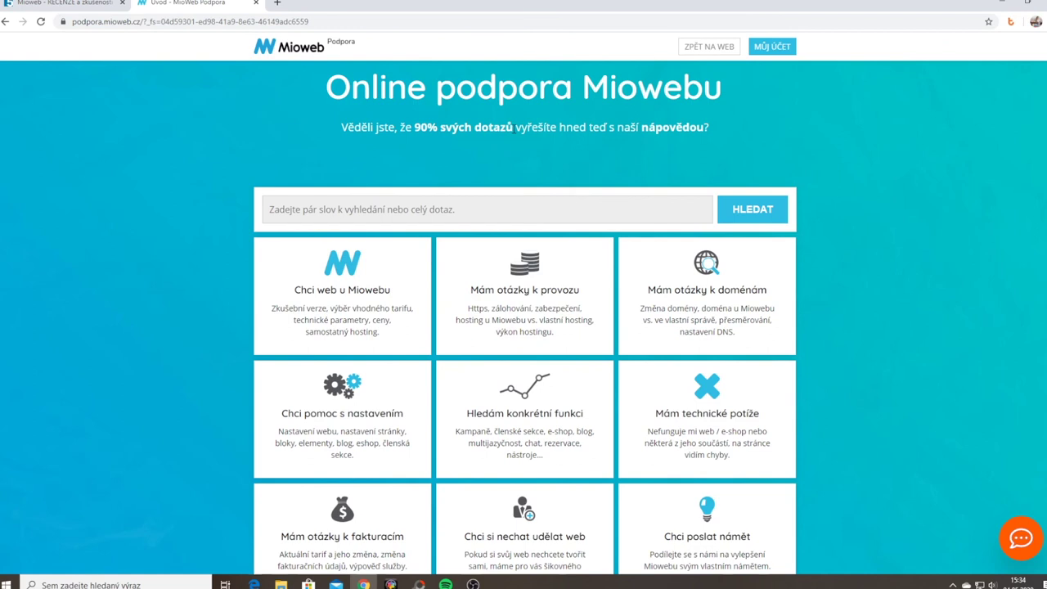
{"action": "scroll", "coordinate": [349, 161], "scroll_direction": "down", "scroll_amount": 2}
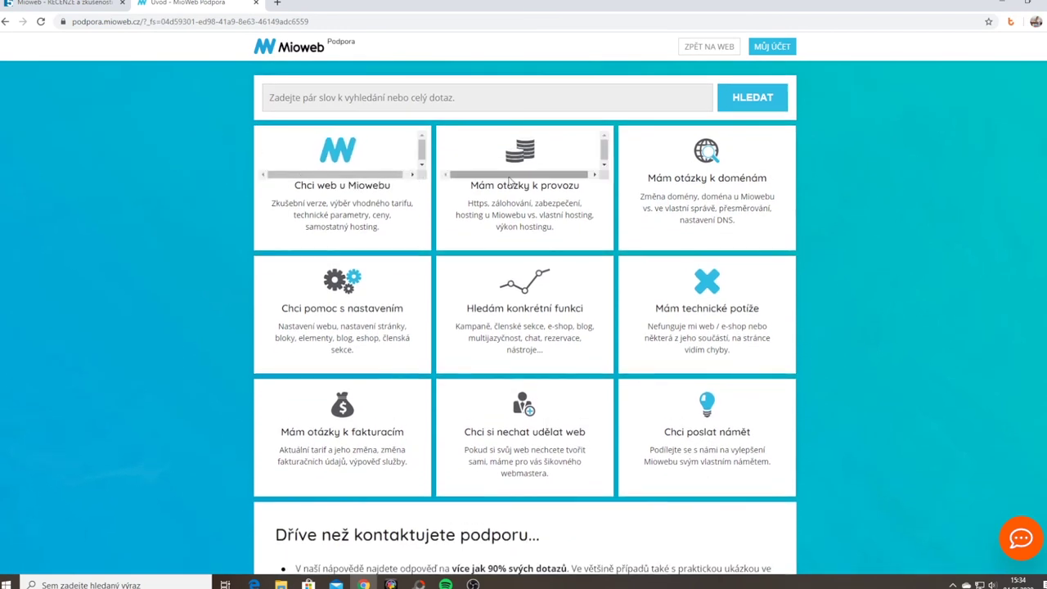
{"action": "scroll", "coordinate": [911, 253], "scroll_direction": "down", "scroll_amount": 2}
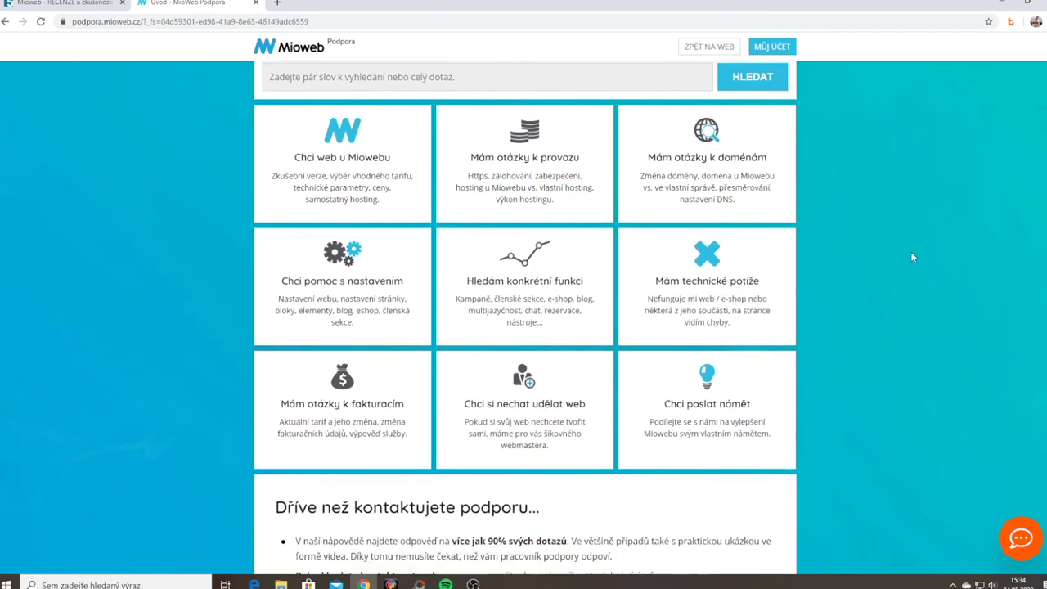
{"action": "scroll", "coordinate": [913, 258], "scroll_direction": "up", "scroll_amount": 4}
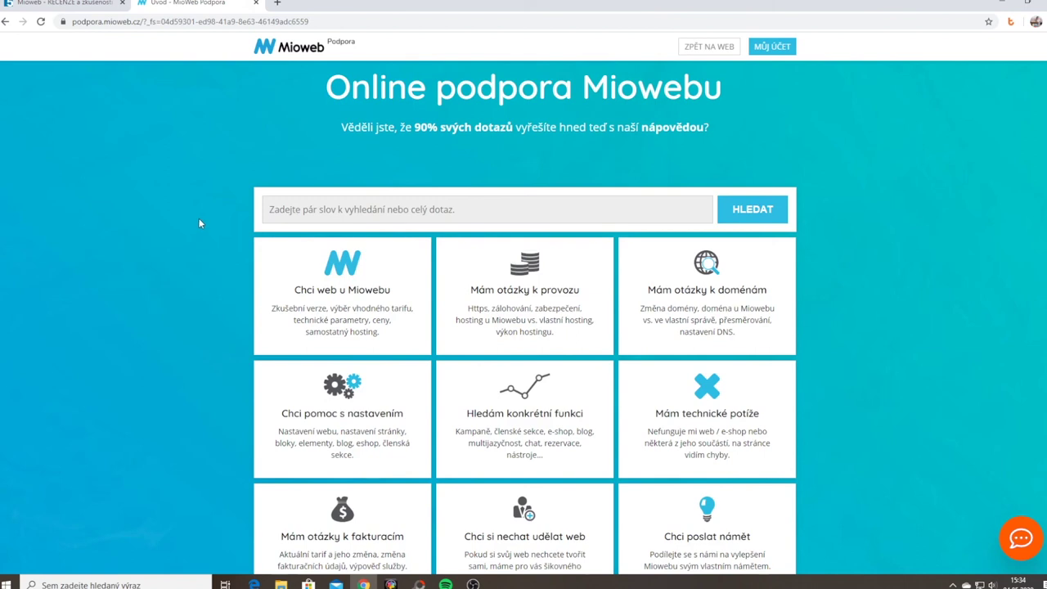
{"action": "scroll", "coordinate": [198, 224], "scroll_direction": "down", "scroll_amount": 1}
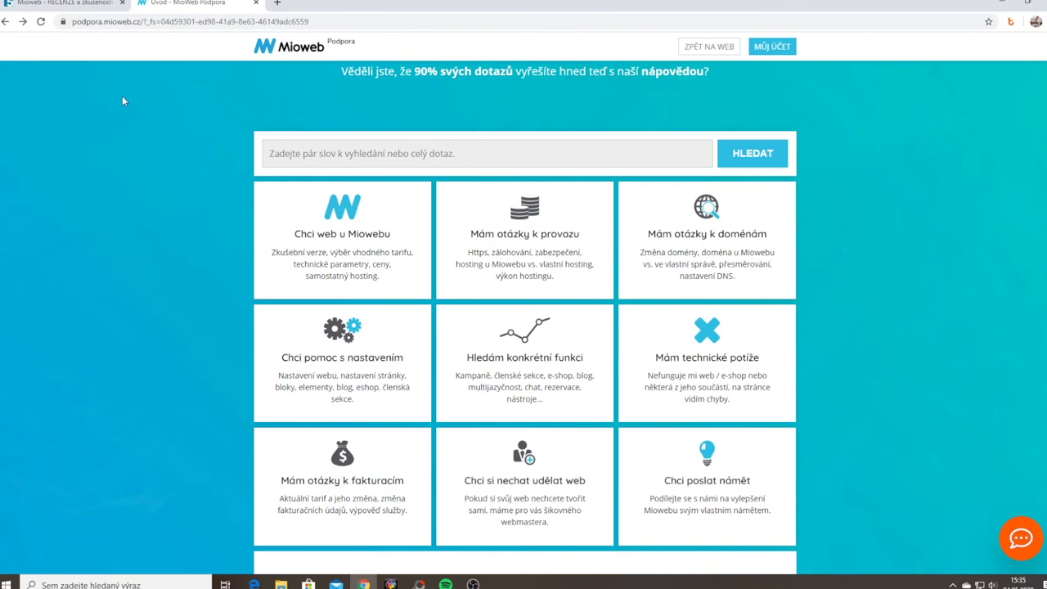
{"action": "left_click", "coordinate": [337, 245]}
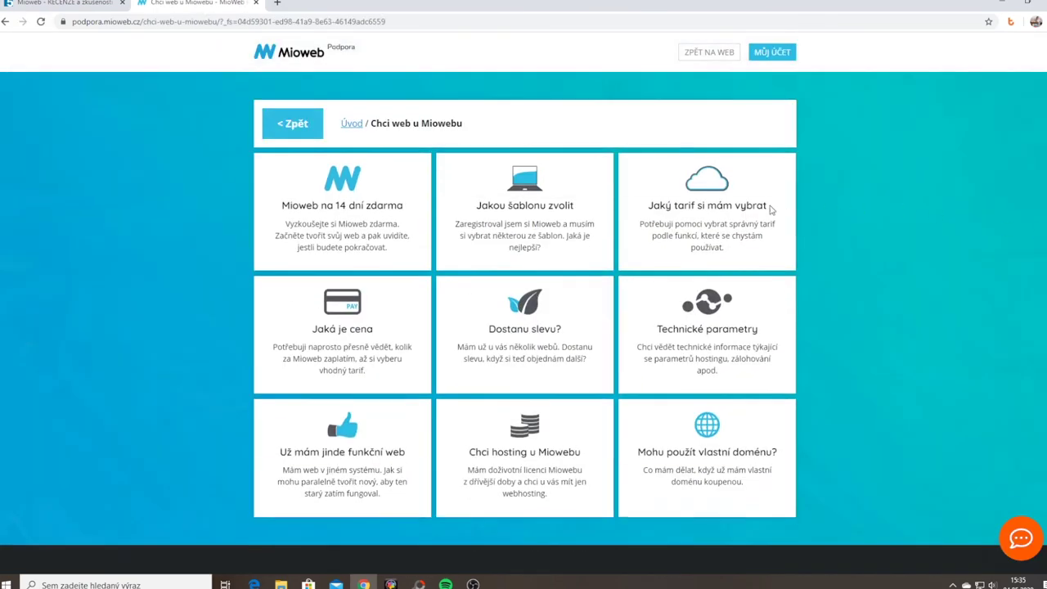
{"action": "left_click", "coordinate": [770, 210]}
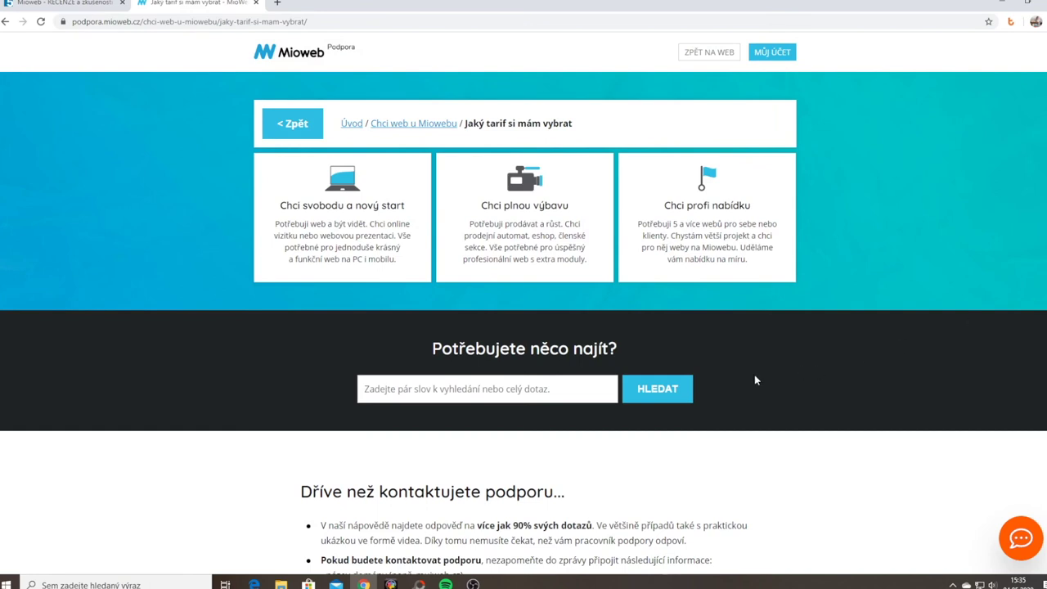
{"action": "left_click", "coordinate": [375, 217]}
Go back from the plan details and scroll down the support home page
{"action": "scroll", "coordinate": [434, 244], "scroll_direction": "down", "scroll_amount": 3}
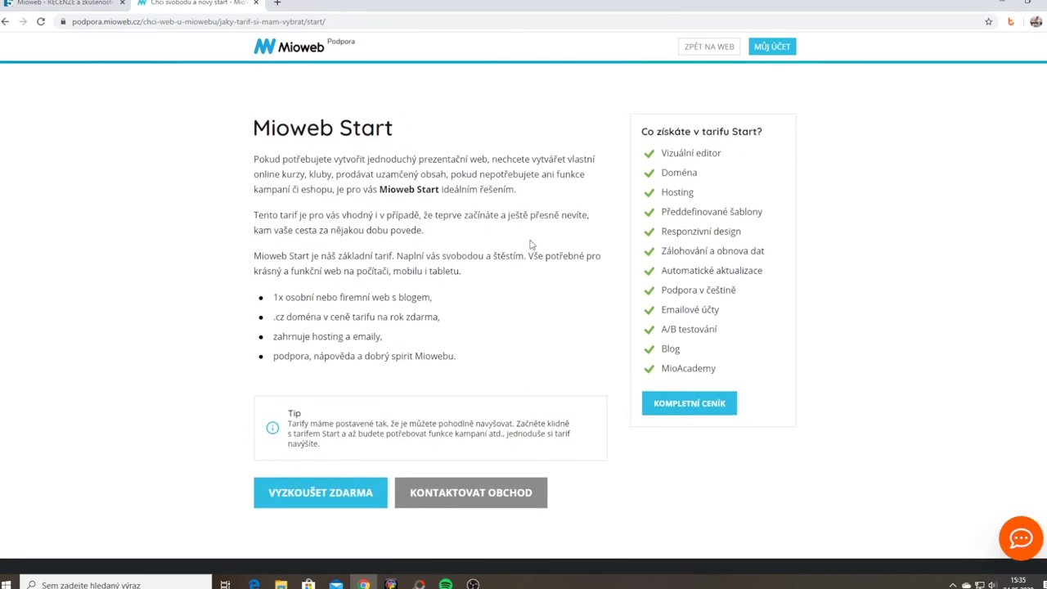
{"action": "key", "text": "alt+Left"}
{"action": "scroll", "coordinate": [986, 180], "scroll_direction": "down", "scroll_amount": 10}
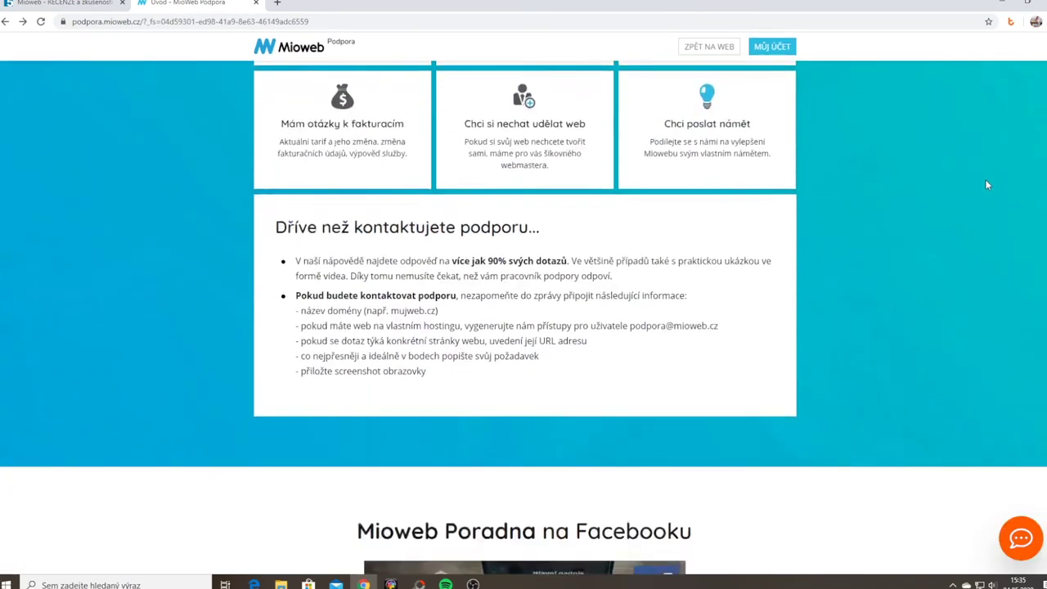
{"action": "scroll", "coordinate": [987, 185], "scroll_direction": "down", "scroll_amount": 2}
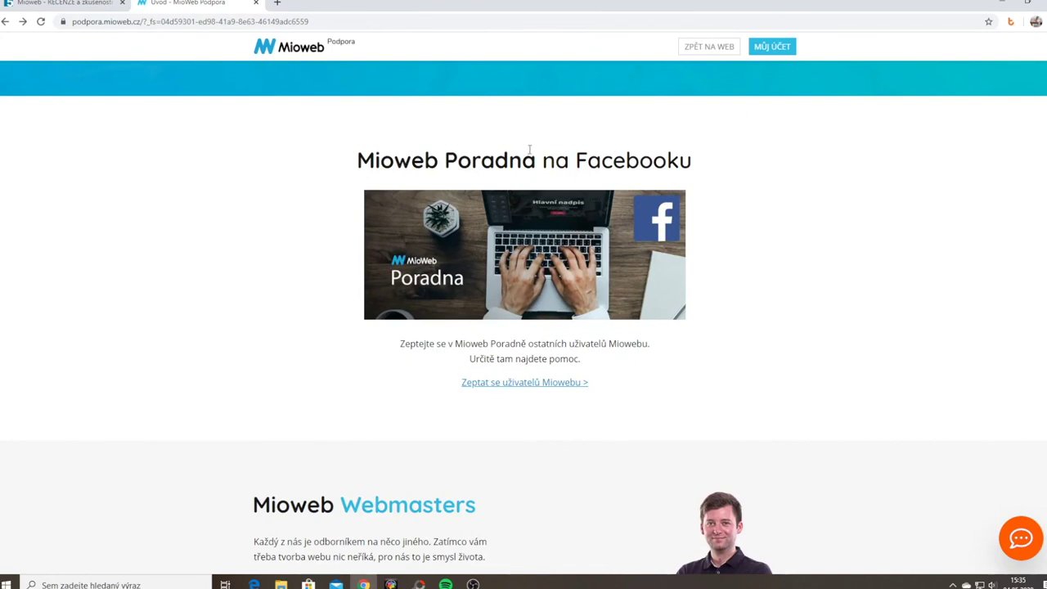
{"action": "scroll", "coordinate": [491, 197], "scroll_direction": "down", "scroll_amount": 3}
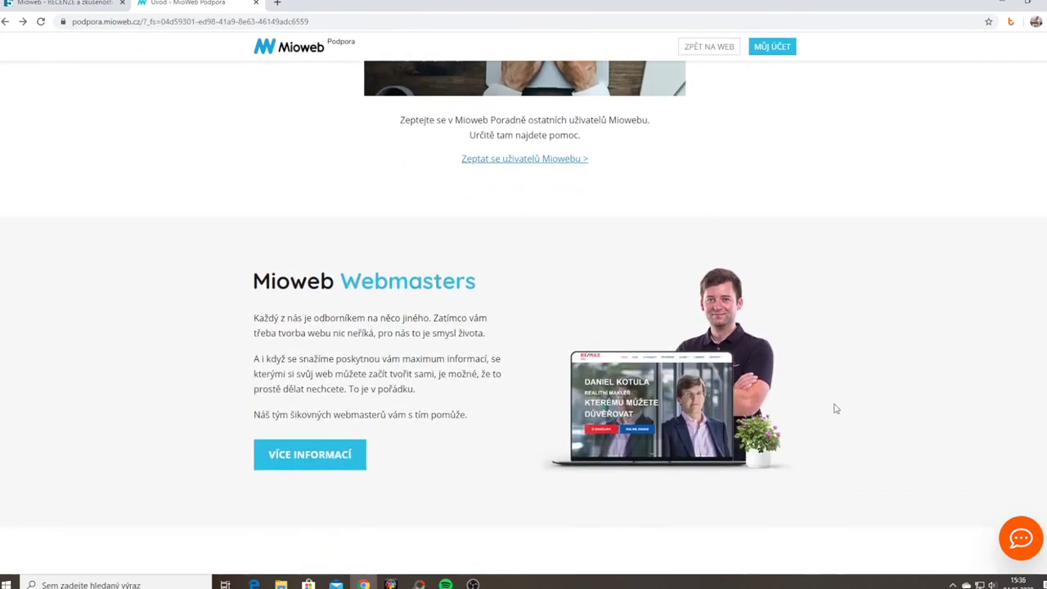
{"action": "scroll", "coordinate": [762, 330], "scroll_direction": "down", "scroll_amount": 5}
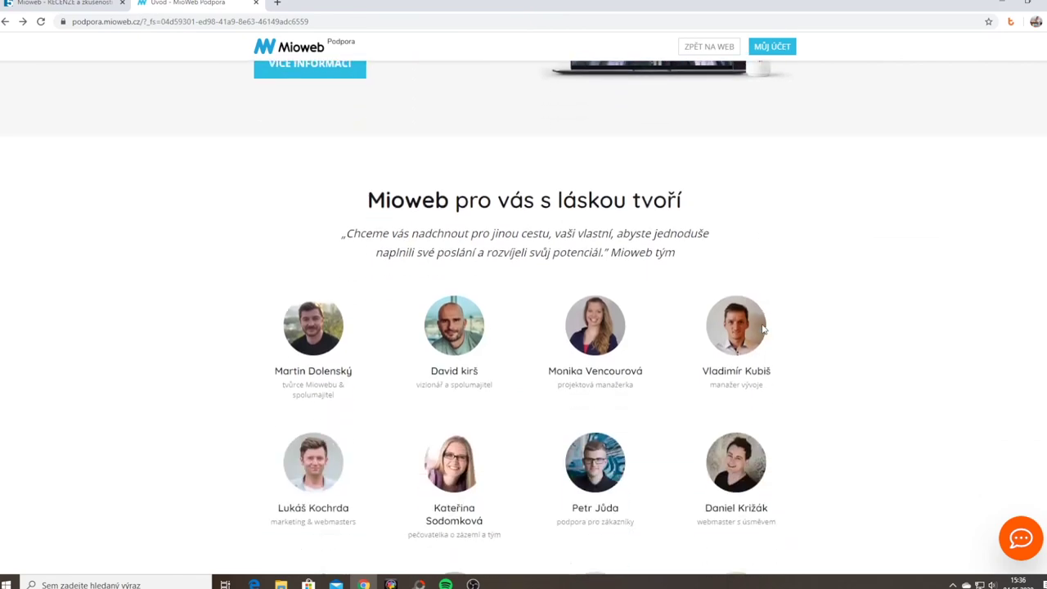
{"action": "scroll", "coordinate": [761, 330], "scroll_direction": "down", "scroll_amount": 6}
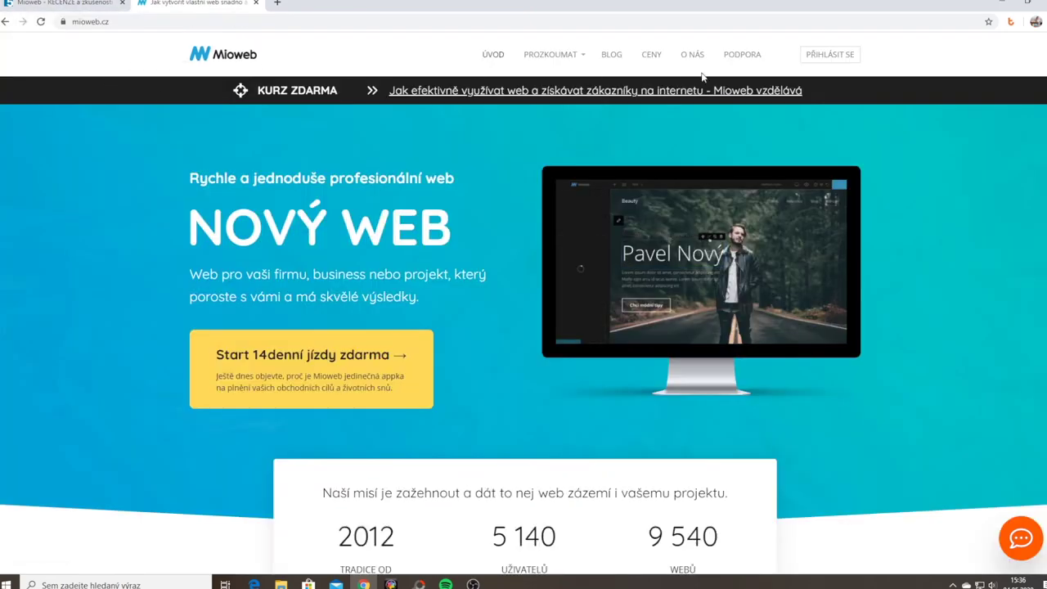
Open the reference websites and client stories pages in background tabs, then view the references
{"action": "mouse_move", "coordinate": [528, 54]}
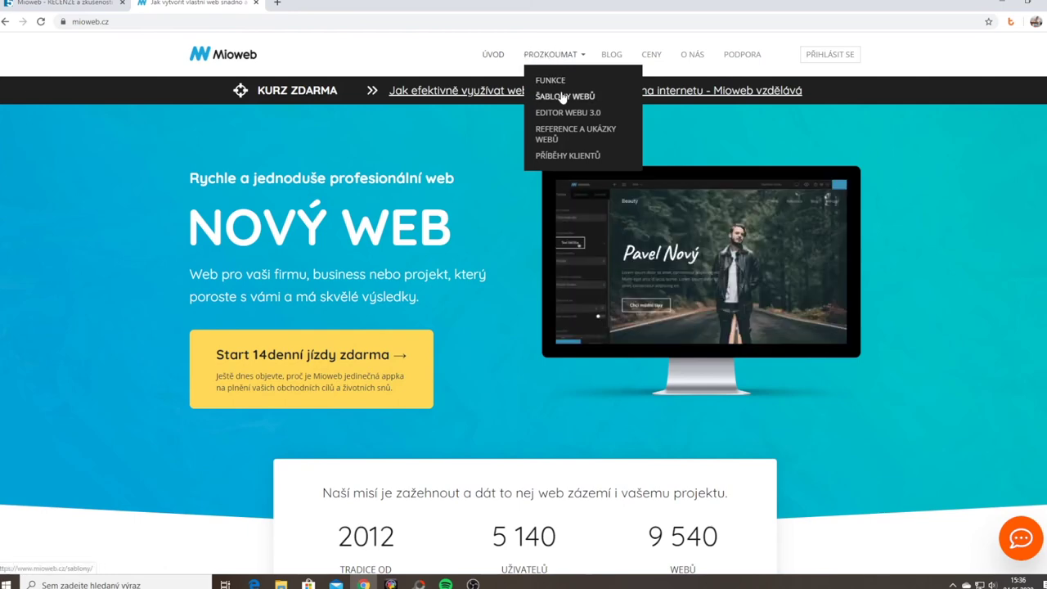
{"action": "left_click", "coordinate": [582, 138], "text": "ctrl"}
{"action": "left_click", "coordinate": [568, 155], "text": "ctrl"}
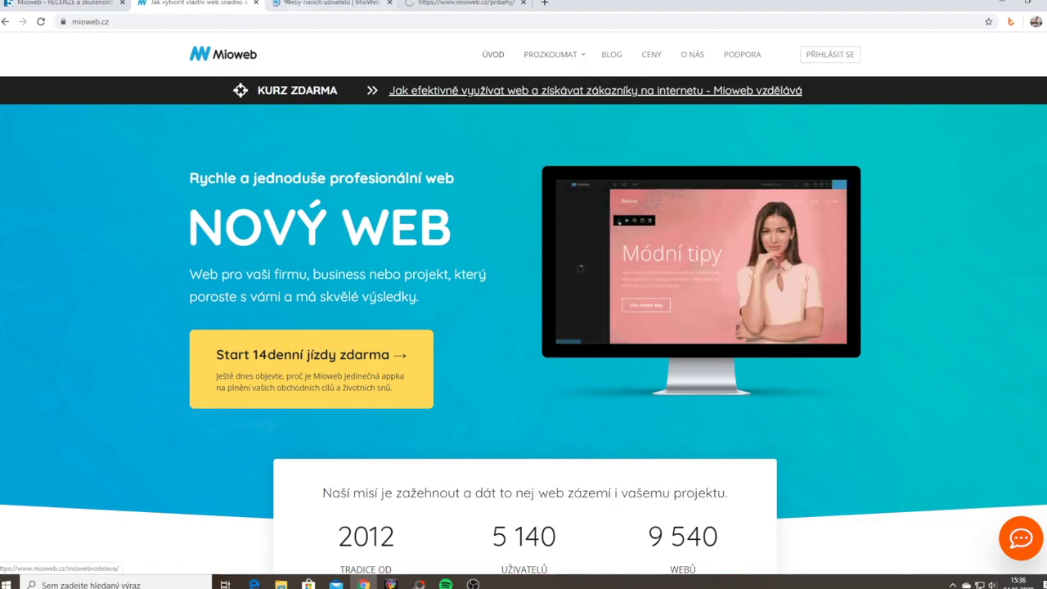
{"action": "key", "text": "ctrl+Tab"}
Scroll through the Weby našich uživatelů reference websites
{"action": "scroll", "coordinate": [678, 215], "scroll_direction": "down", "scroll_amount": 10}
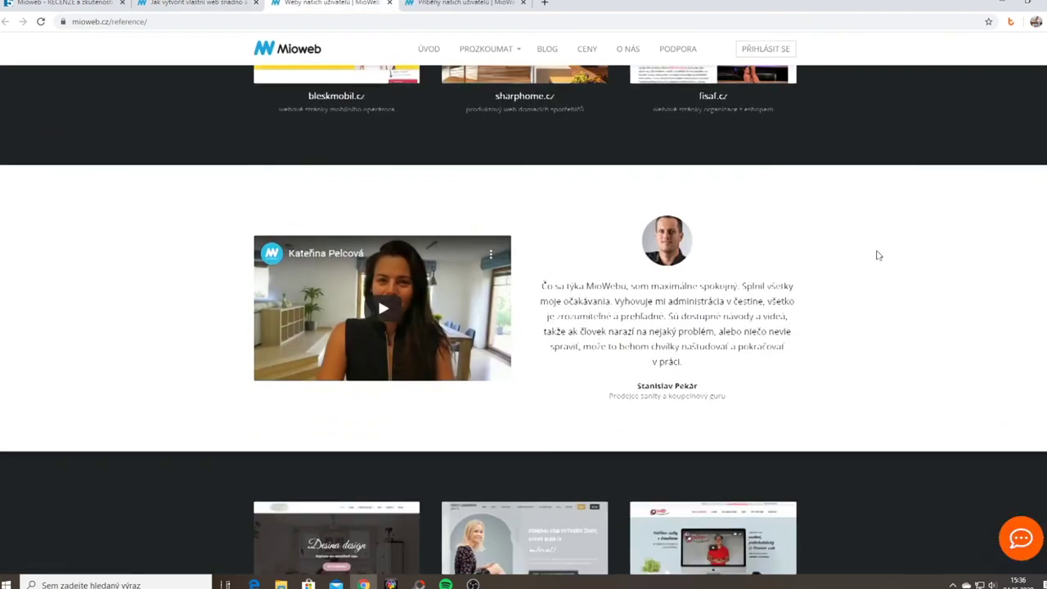
{"action": "scroll", "coordinate": [838, 248], "scroll_direction": "down", "scroll_amount": 3}
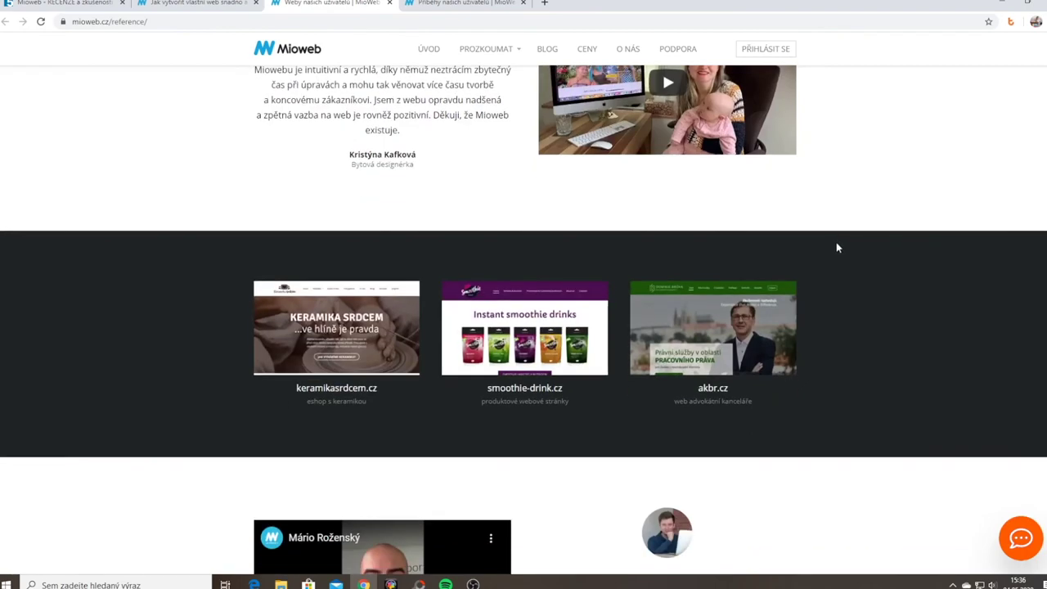
{"action": "scroll", "coordinate": [836, 247], "scroll_direction": "up", "scroll_amount": 1}
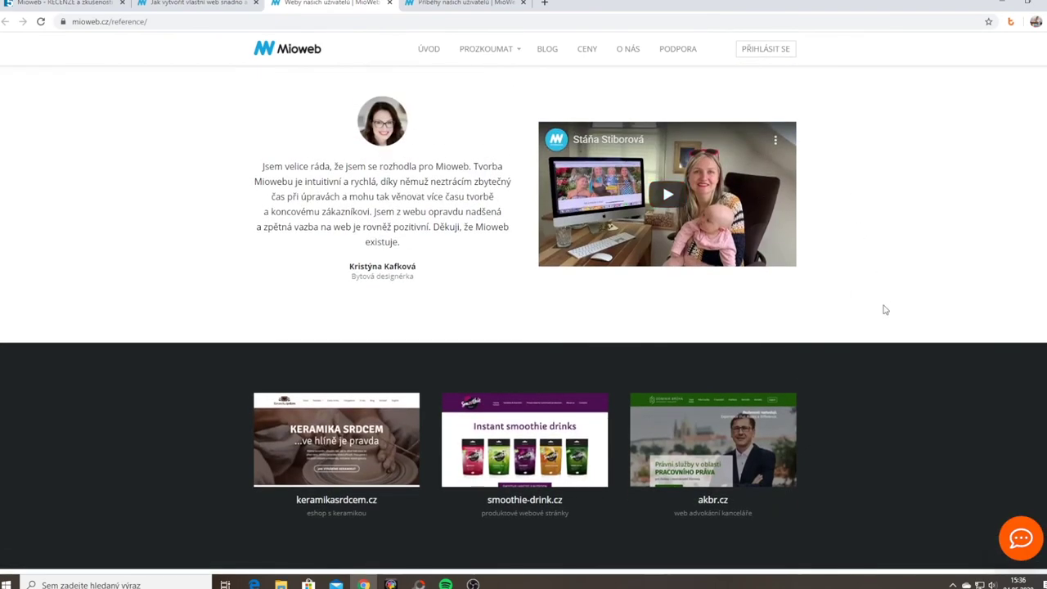
{"action": "scroll", "coordinate": [884, 310], "scroll_direction": "down", "scroll_amount": 11}
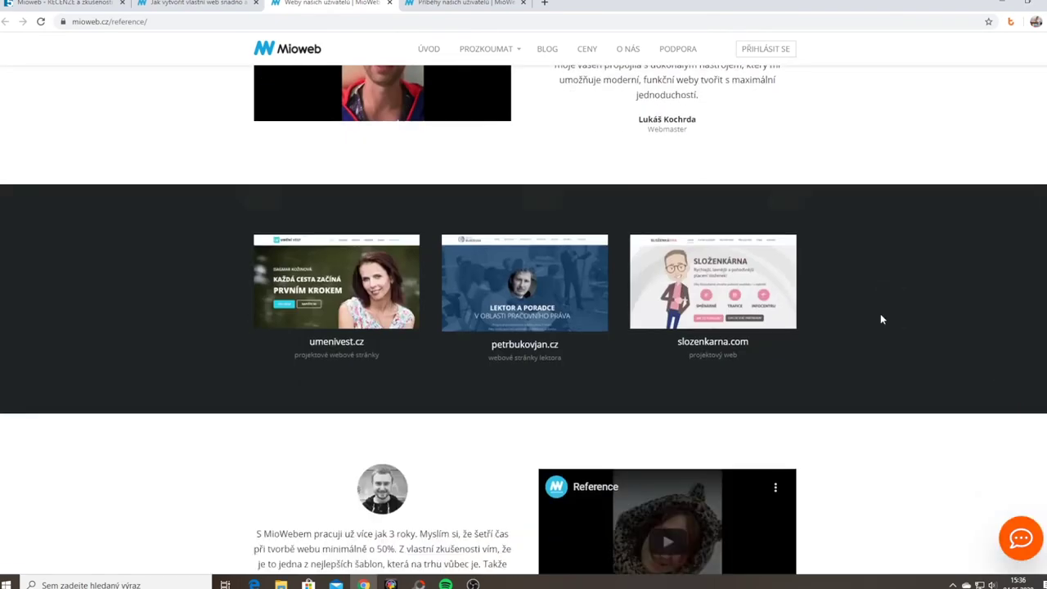
{"action": "scroll", "coordinate": [882, 319], "scroll_direction": "down", "scroll_amount": 6}
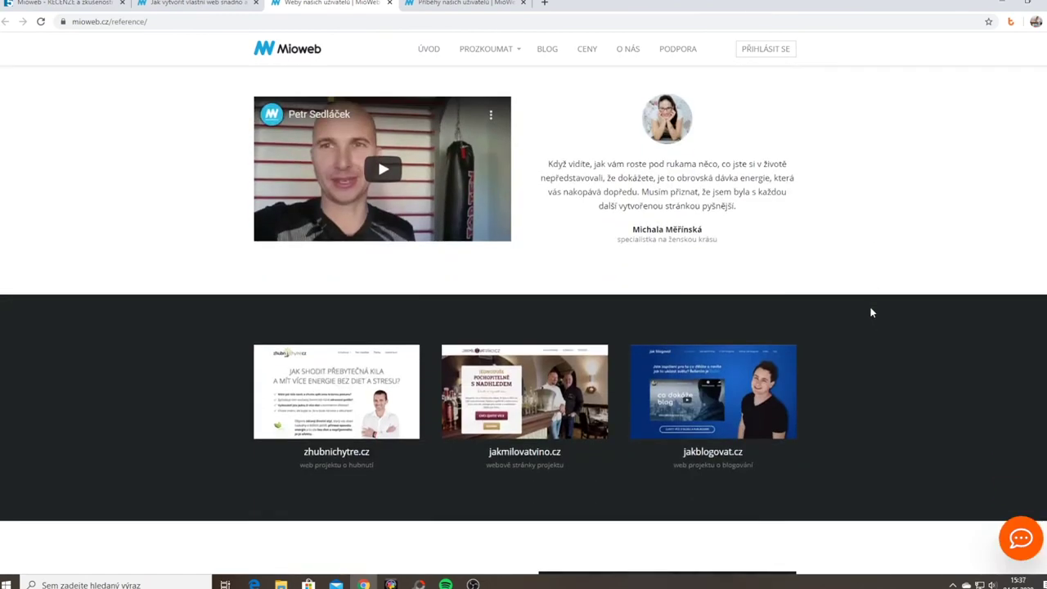
{"action": "scroll", "coordinate": [880, 326], "scroll_direction": "down", "scroll_amount": 4}
{"action": "scroll", "coordinate": [873, 312], "scroll_direction": "down", "scroll_amount": 2}
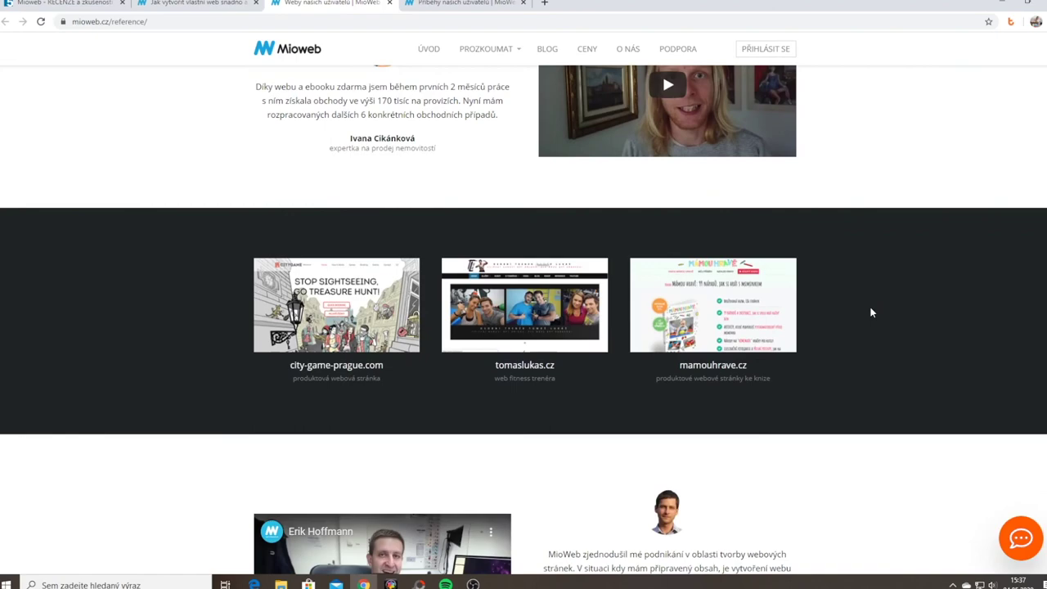
{"action": "scroll", "coordinate": [872, 312], "scroll_direction": "down", "scroll_amount": 2}
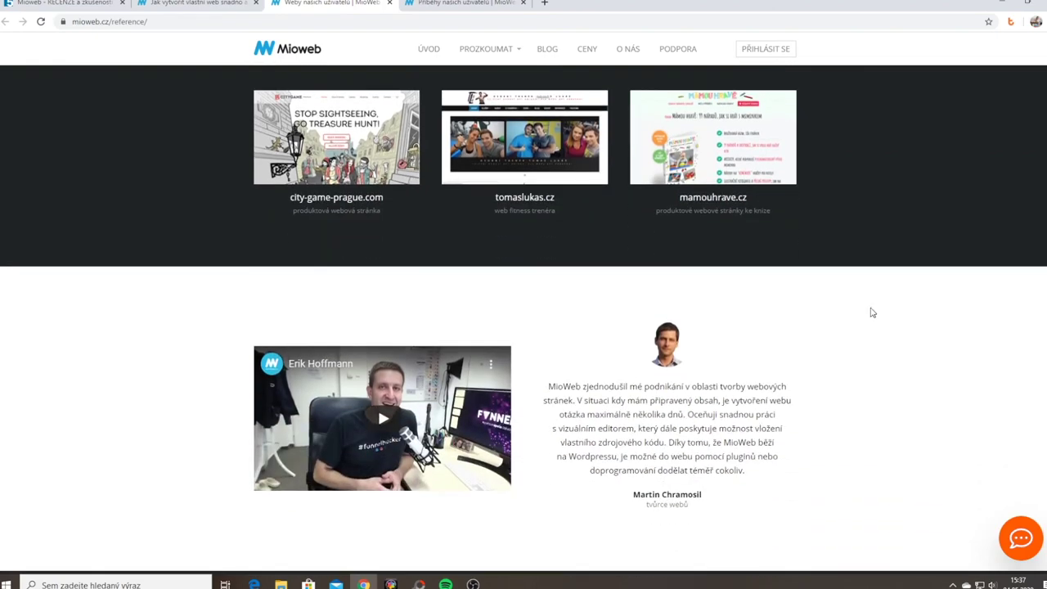
{"action": "scroll", "coordinate": [872, 312], "scroll_direction": "down", "scroll_amount": 6}
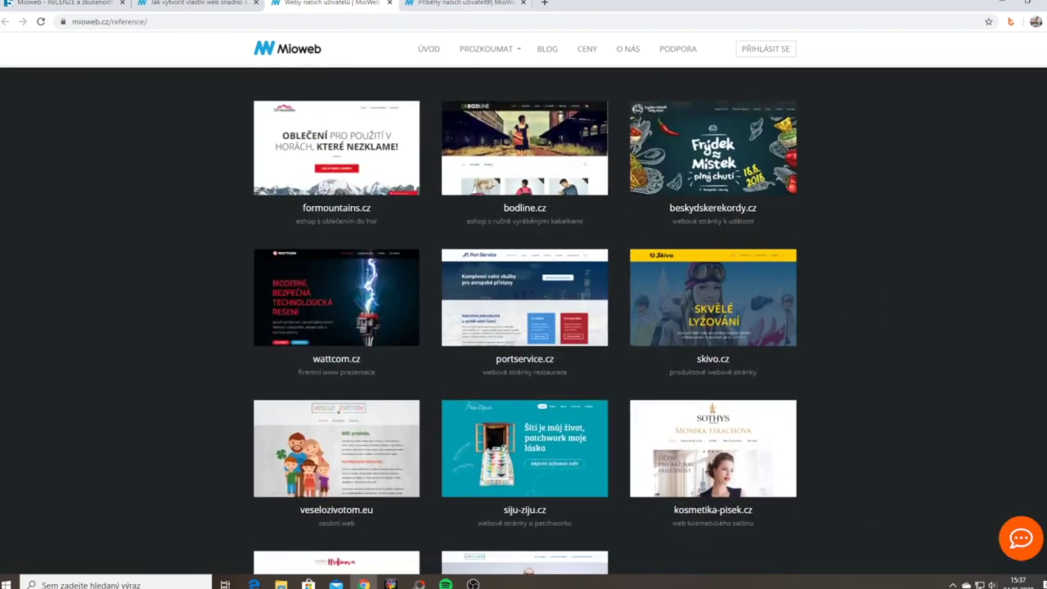
Glance at the Příběhy user stories page, then close the stories and references tabs
{"action": "key", "text": "ctrl+Tab"}
{"action": "scroll", "coordinate": [898, 323], "scroll_direction": "down", "scroll_amount": 8}
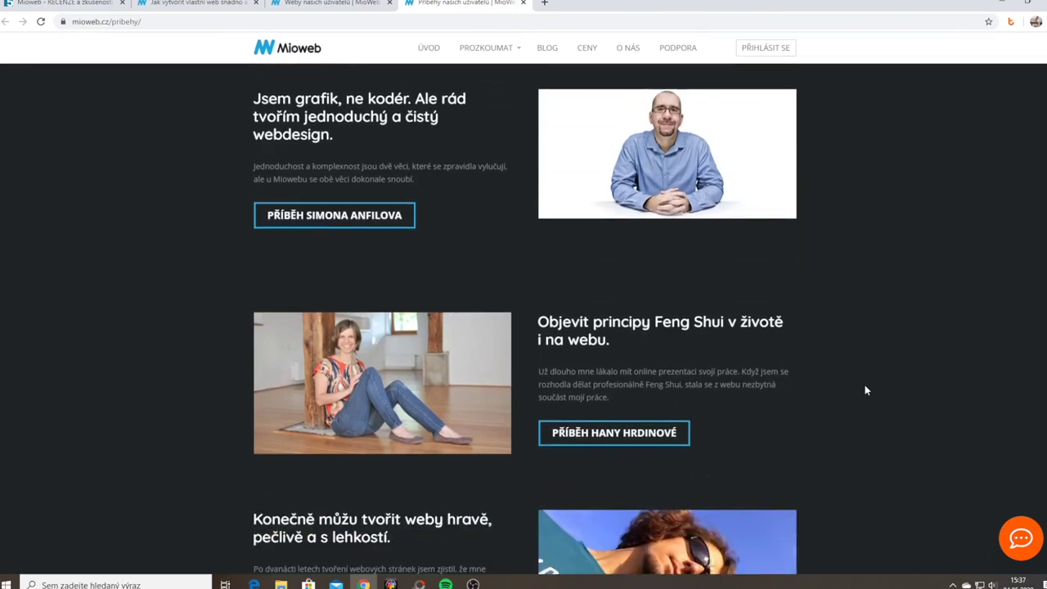
{"action": "key", "text": "ctrl+w"}
{"action": "key", "text": "ctrl+w"}
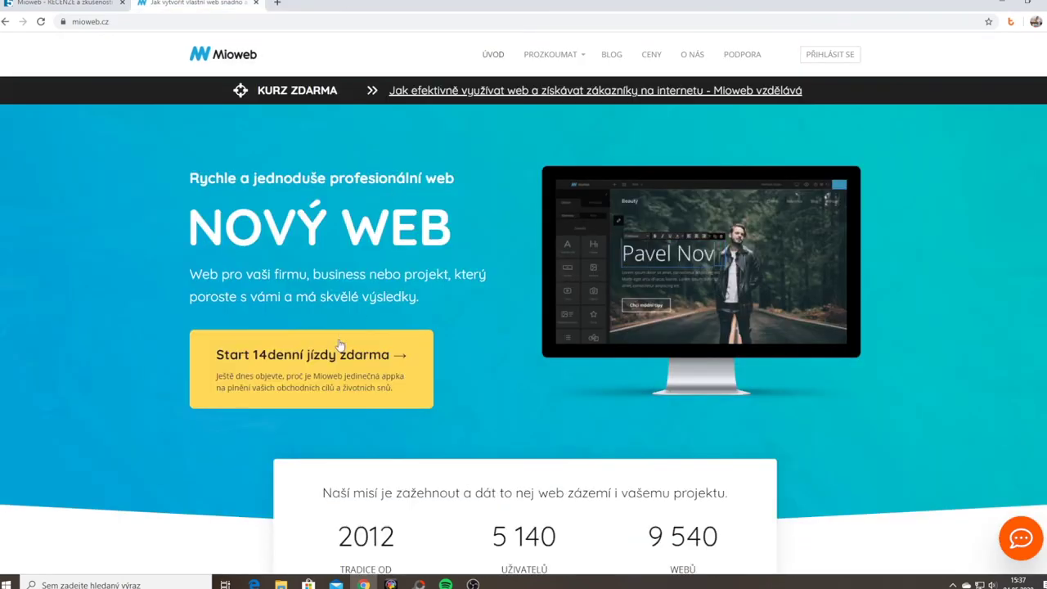
Open the 14-day free trial sign-up form and enter the first name and surname
{"action": "left_click", "coordinate": [332, 366]}
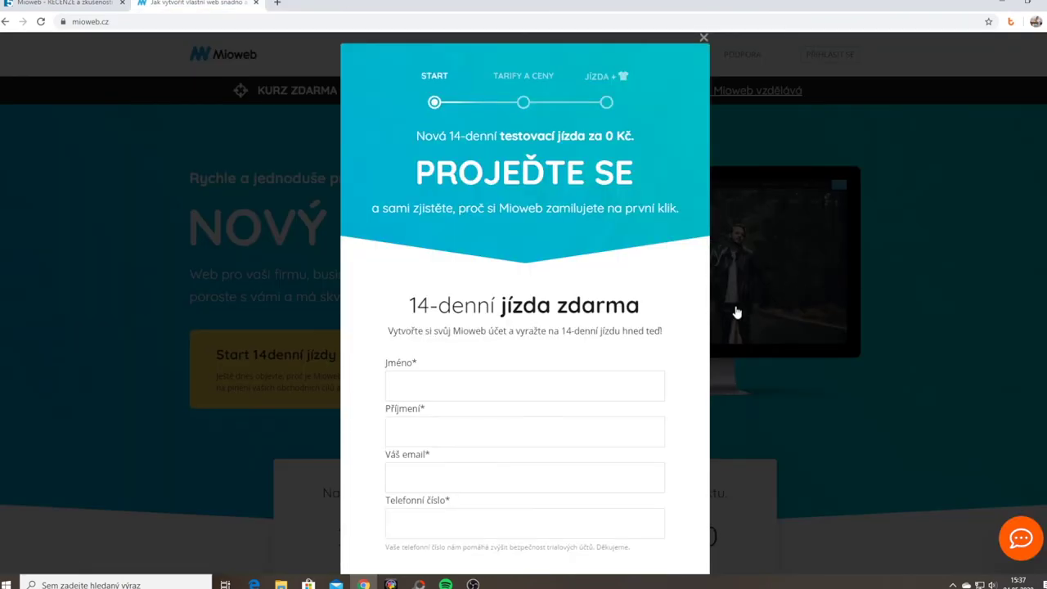
{"action": "left_click", "coordinate": [530, 371]}
{"action": "type", "text": "Irena"}
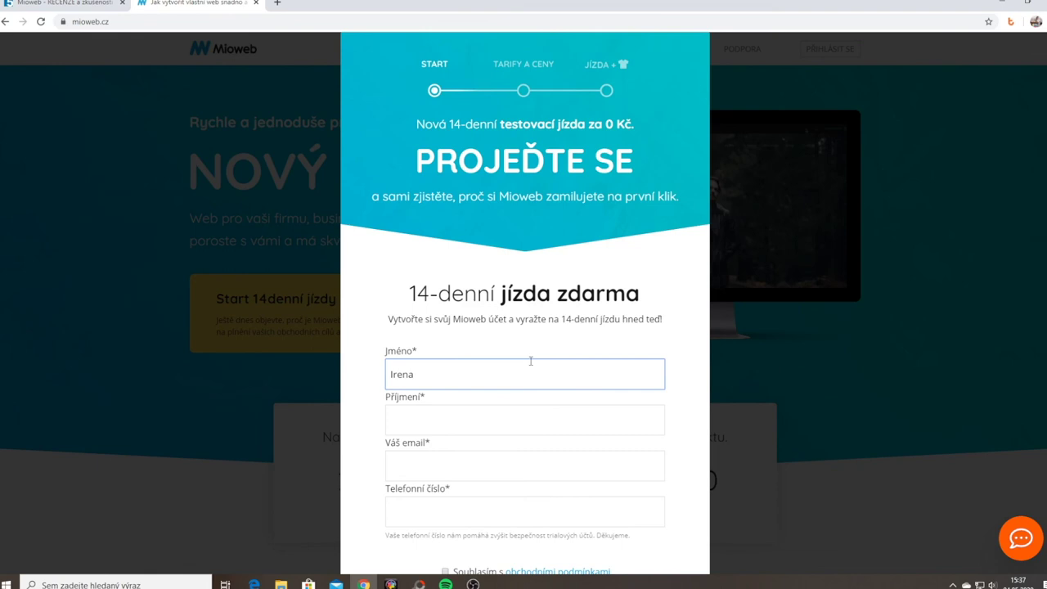
{"action": "key", "text": "Tab"}
{"action": "type", "text": "tEPLÁ"}
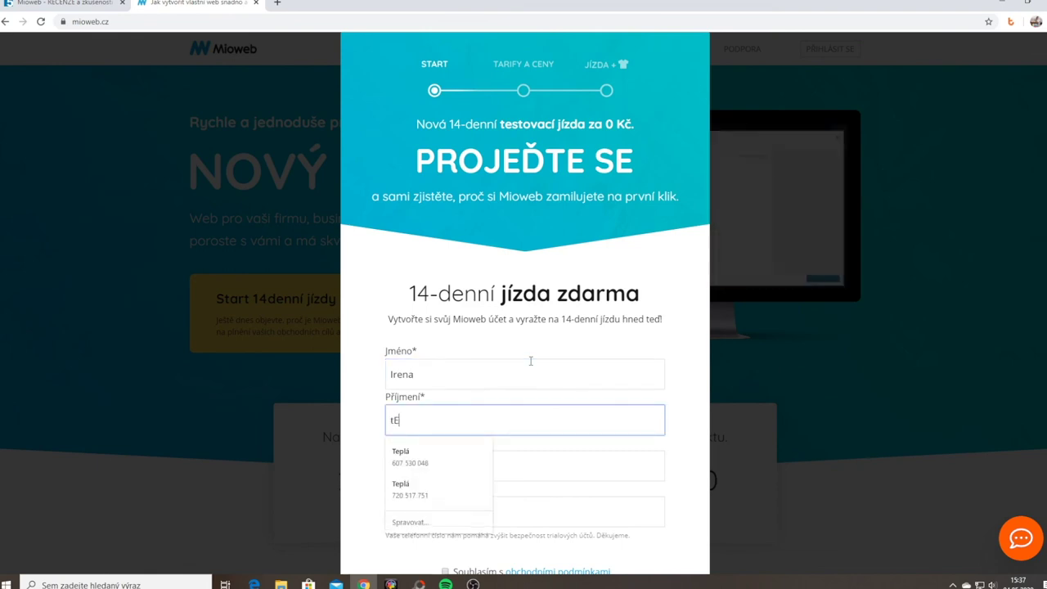
{"action": "key", "text": "Tab"}
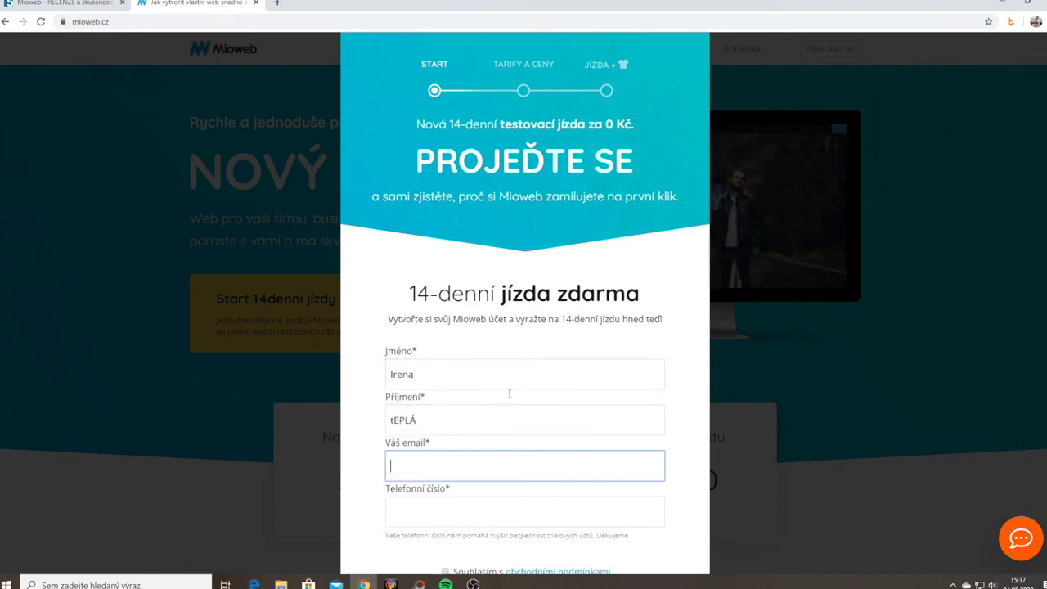
Retype the mistyped surname and fill the e-mail from the saved autofill suggestion
{"action": "double_click", "coordinate": [487, 417]}
{"action": "type", "text": "Teplá"}
{"action": "key", "text": "Tab"}
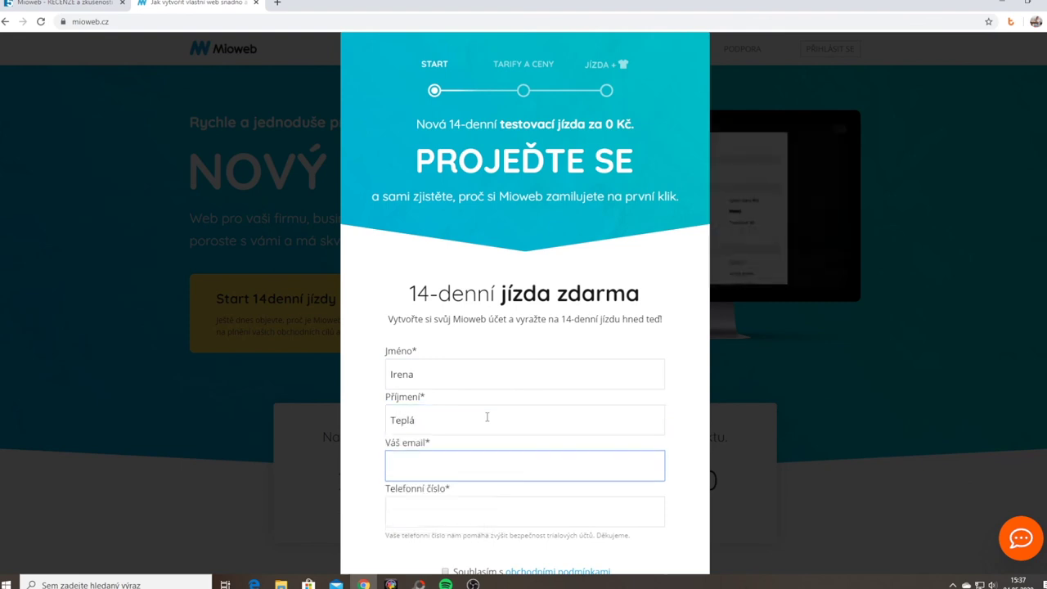
{"action": "type", "text": "iren"}
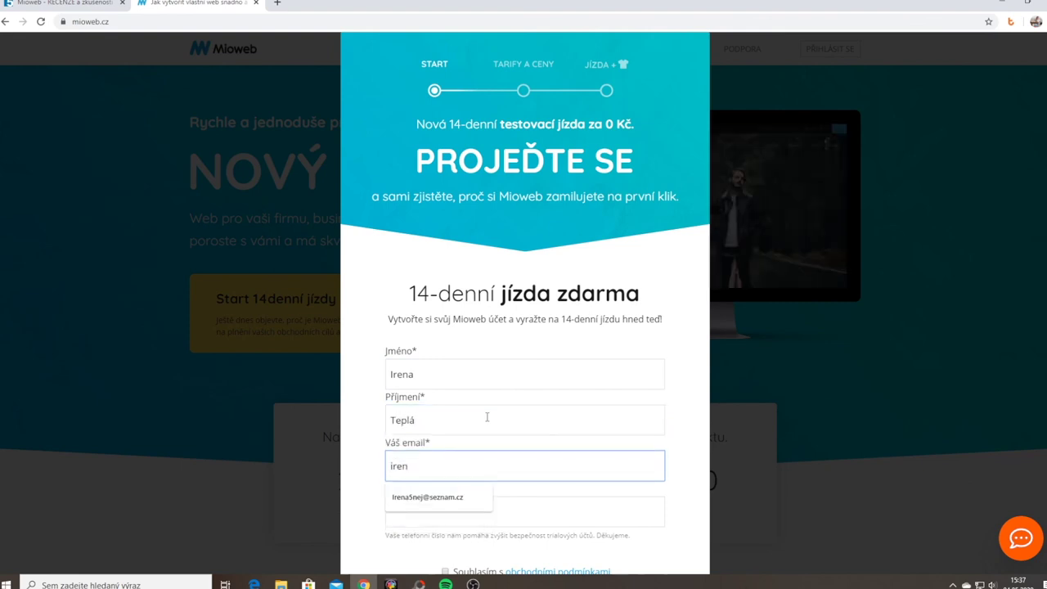
{"action": "left_click", "coordinate": [440, 496]}
{"action": "scroll", "coordinate": [460, 401], "scroll_direction": "down", "scroll_amount": 1}
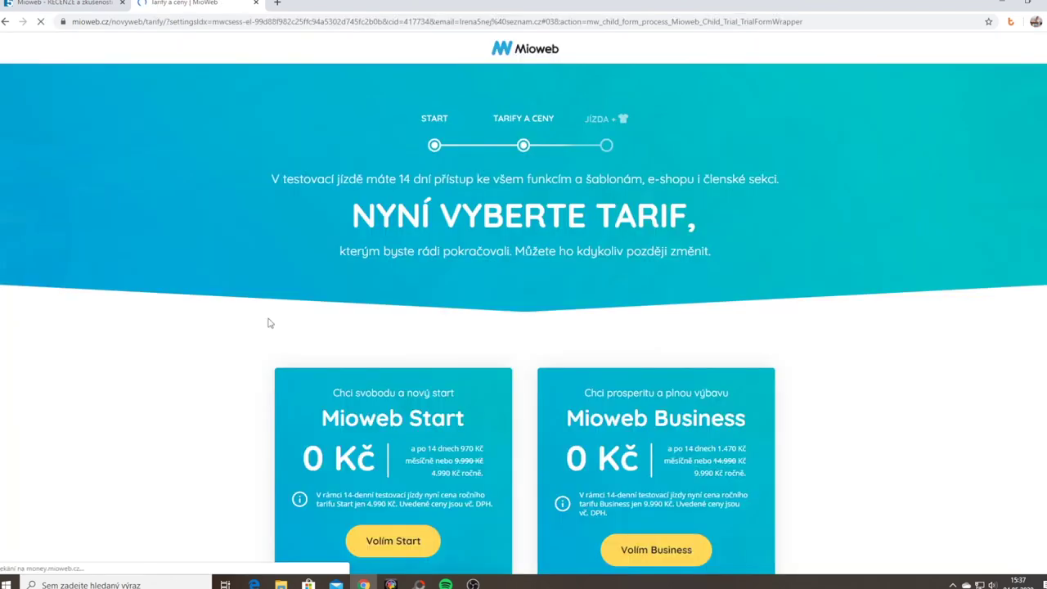
Choose the Start plan for the trial and start the welcome video with sound
{"action": "scroll", "coordinate": [267, 323], "scroll_direction": "down", "scroll_amount": 2}
{"action": "scroll", "coordinate": [268, 323], "scroll_direction": "down", "scroll_amount": 1}
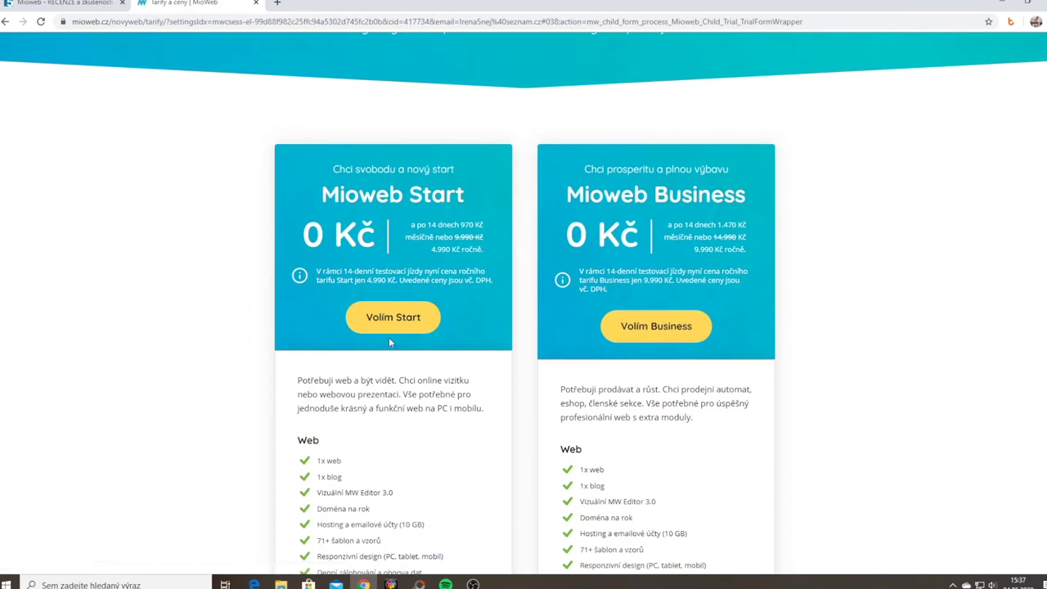
{"action": "left_click", "coordinate": [383, 325]}
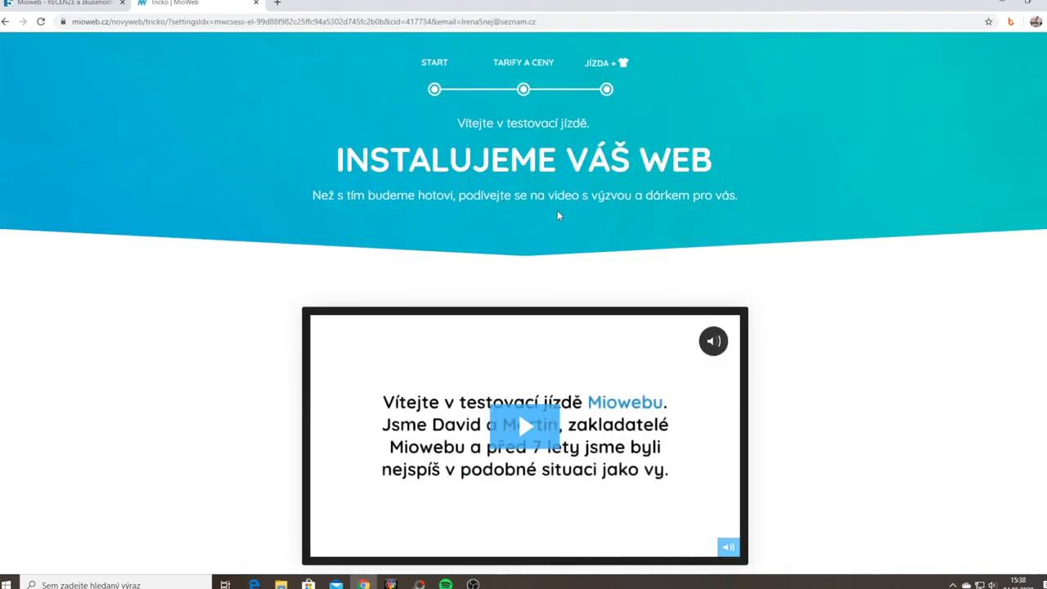
{"action": "scroll", "coordinate": [558, 270], "scroll_direction": "down", "scroll_amount": 1}
{"action": "left_click", "coordinate": [558, 325]}
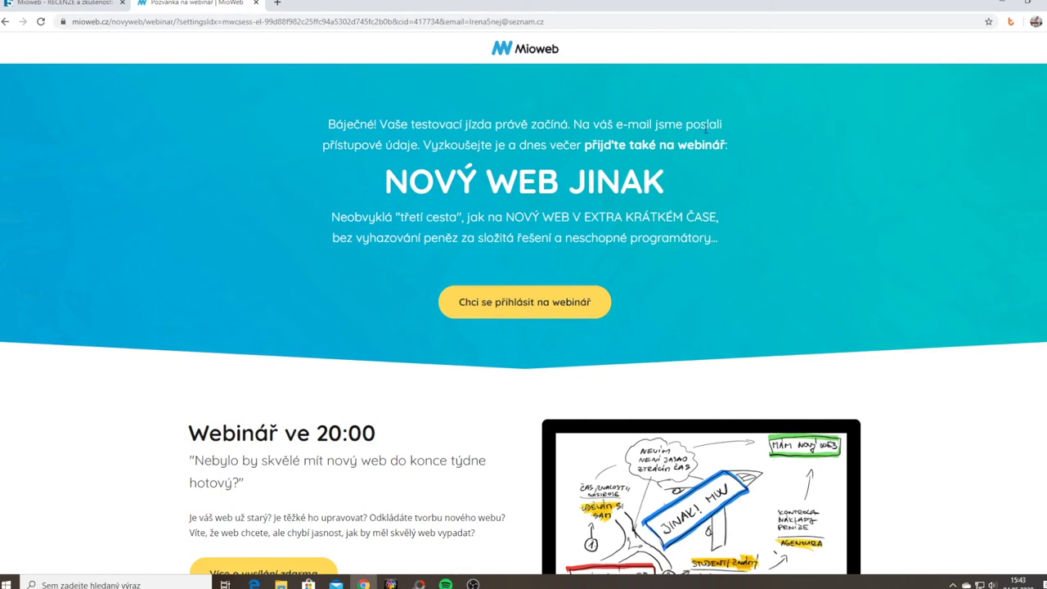
Scroll down the NOVÝ WEB JINAK webinar page below the welcome video
{"action": "scroll", "coordinate": [867, 285], "scroll_direction": "down", "scroll_amount": 1}
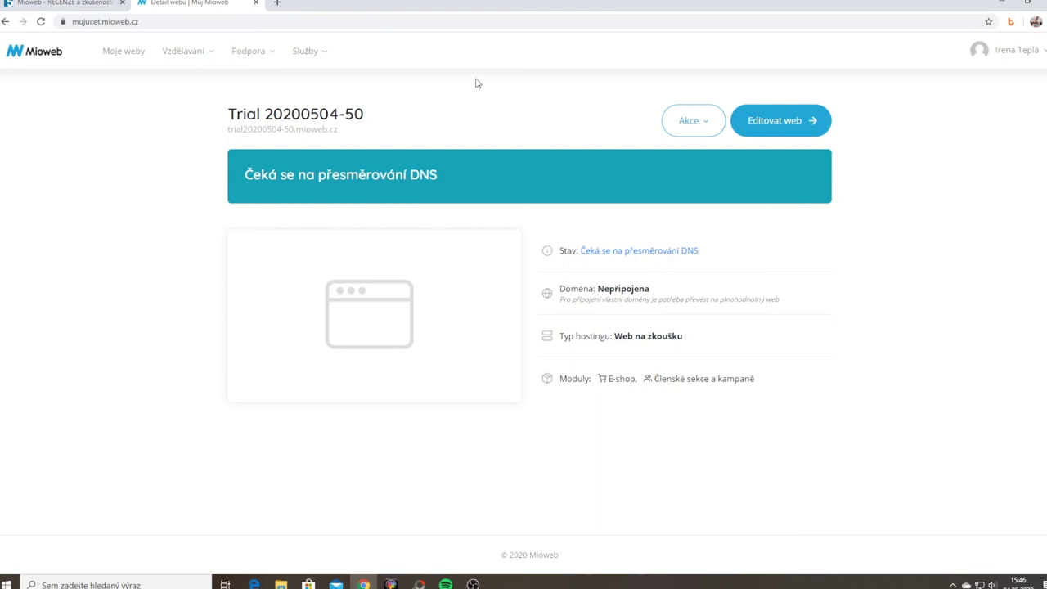
Open and dismiss the trial site's Akce dropdown, then go to the Moje weby list
{"action": "left_click", "coordinate": [706, 121]}
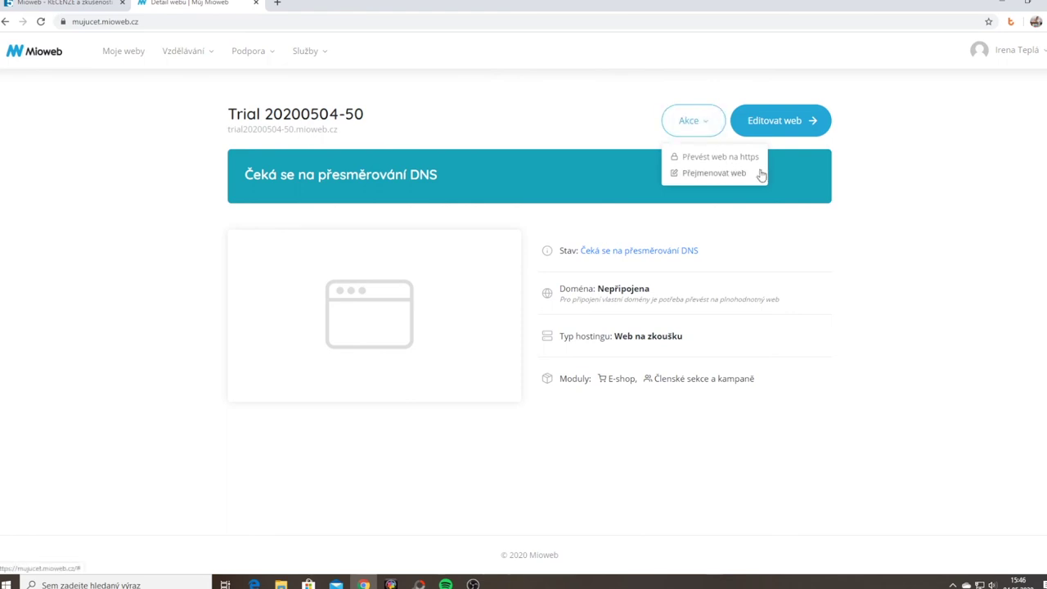
{"action": "left_click", "coordinate": [994, 215]}
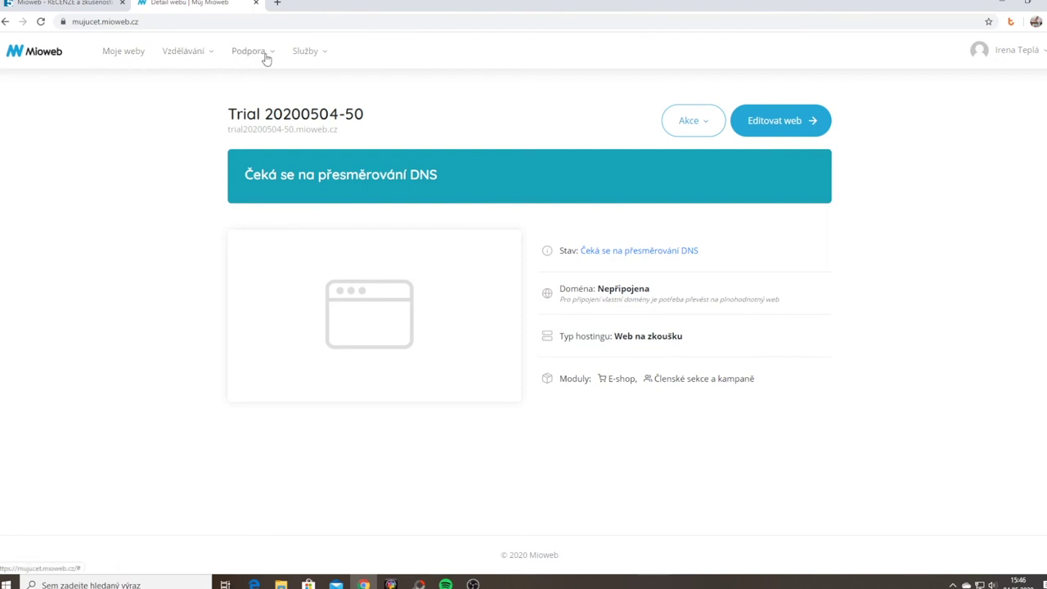
{"action": "left_click", "coordinate": [136, 54]}
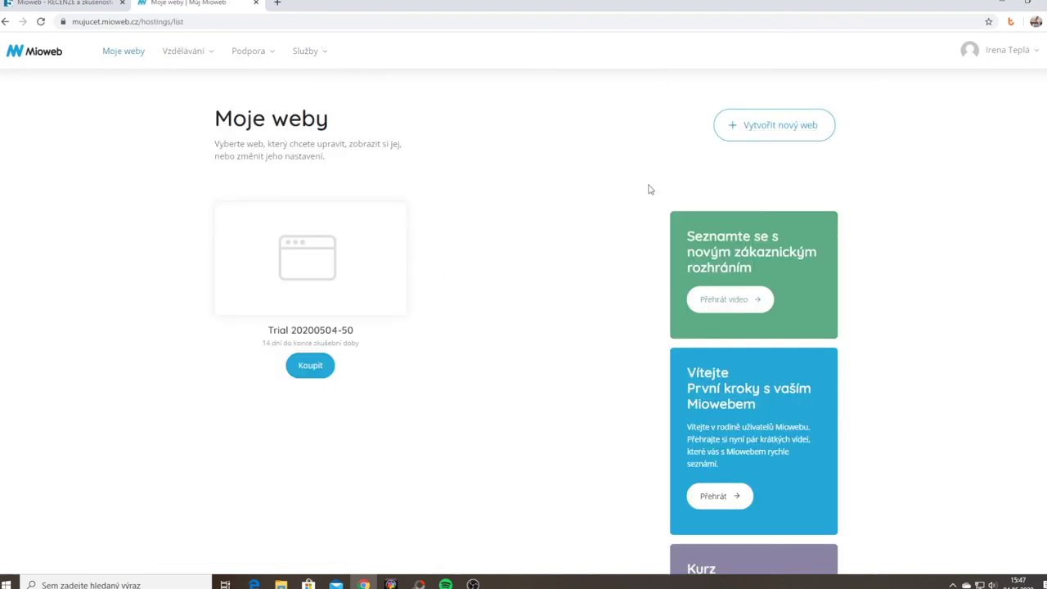
View the Vytvořit nový web options and scroll down the website list
{"action": "left_click", "coordinate": [772, 126]}
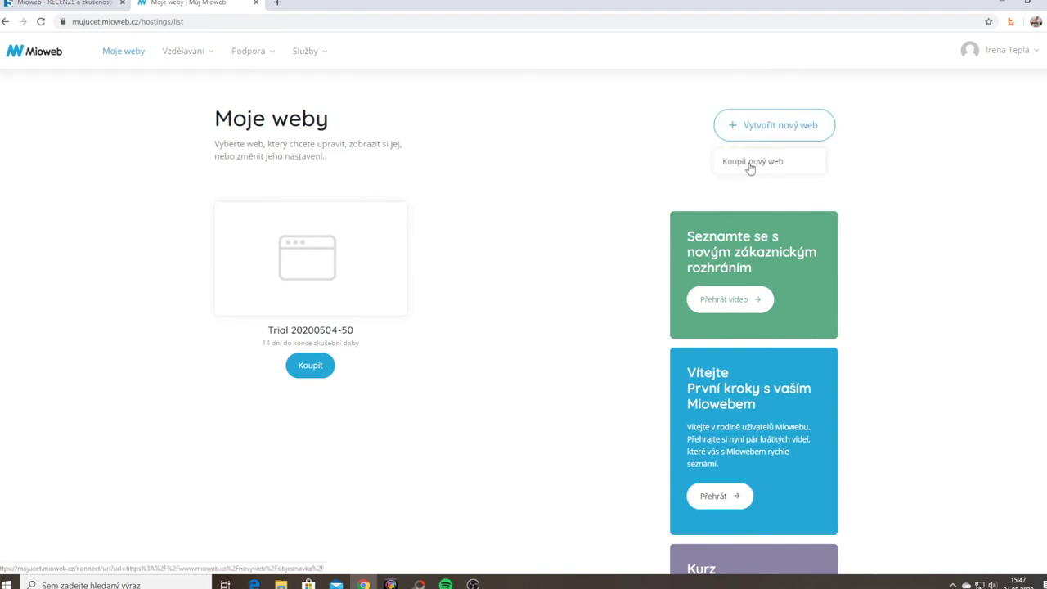
{"action": "scroll", "coordinate": [781, 197], "scroll_direction": "down", "scroll_amount": 3}
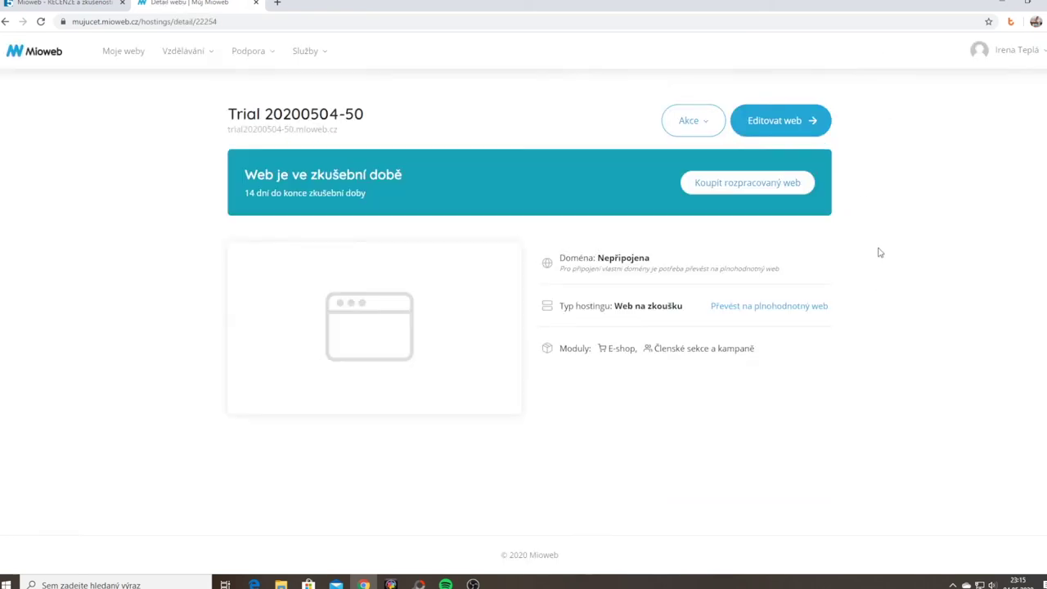
Open the trial site in the editor, start the intro game with 'Jdu na to!', and pick Katka's template
{"action": "left_click", "coordinate": [802, 121]}
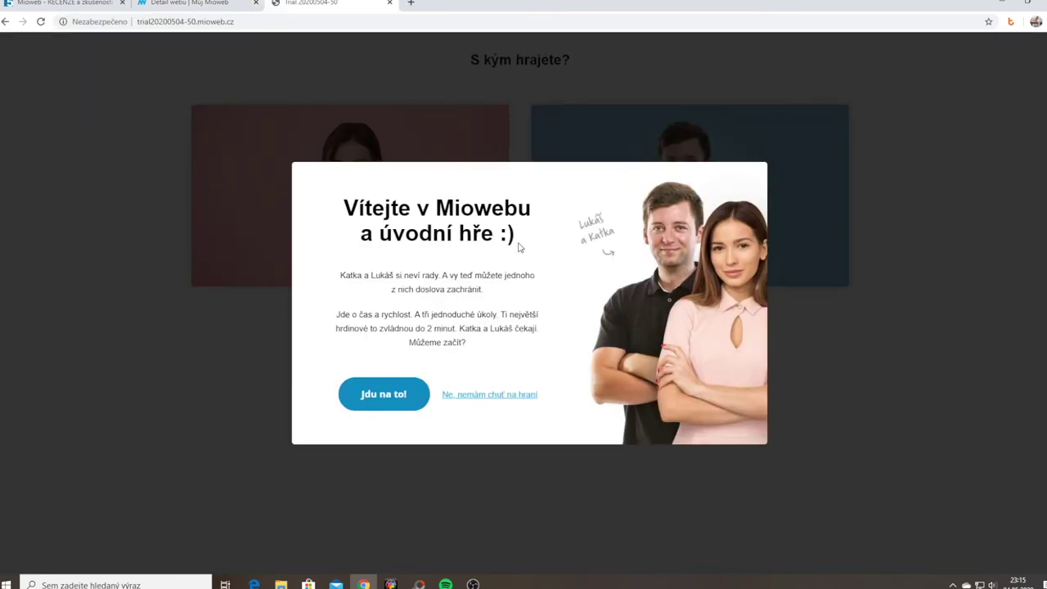
{"action": "left_click", "coordinate": [400, 395]}
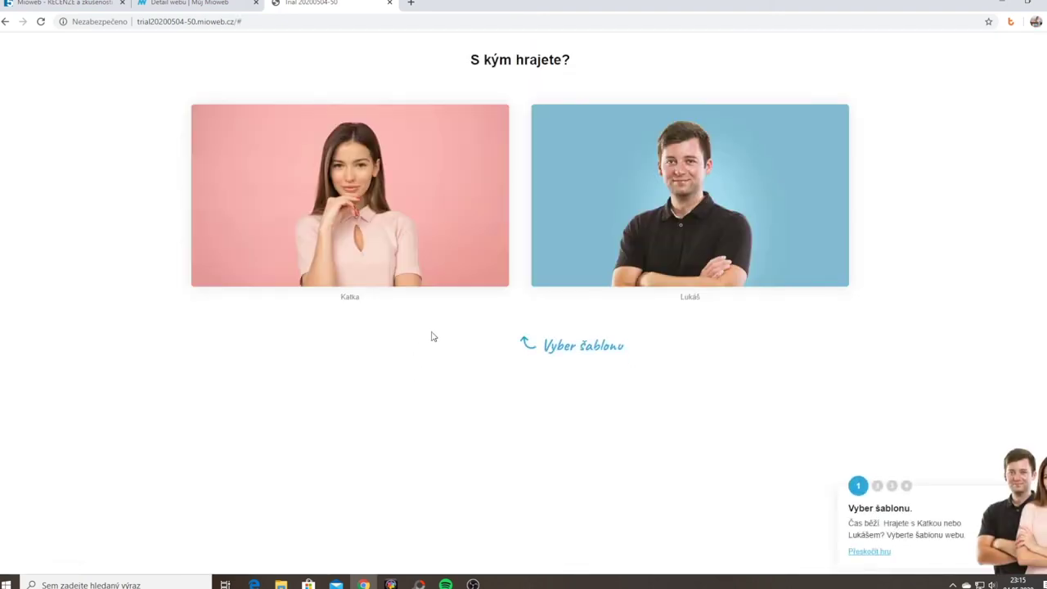
{"action": "left_click", "coordinate": [360, 195]}
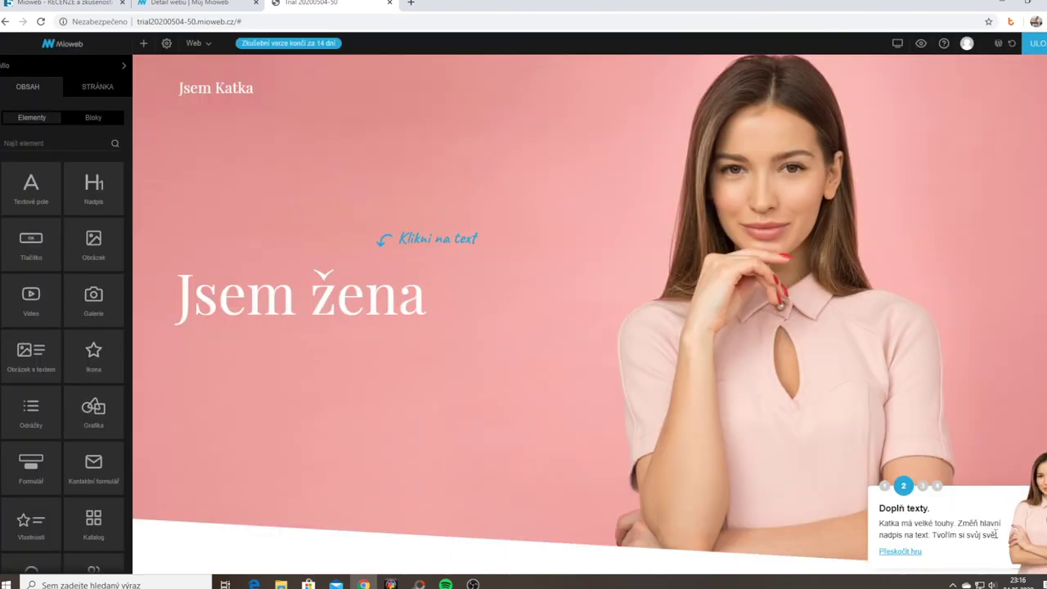
Change the 'Jsem žena' heading to 'Tvořím si svůj svět'
{"action": "left_click", "coordinate": [345, 290]}
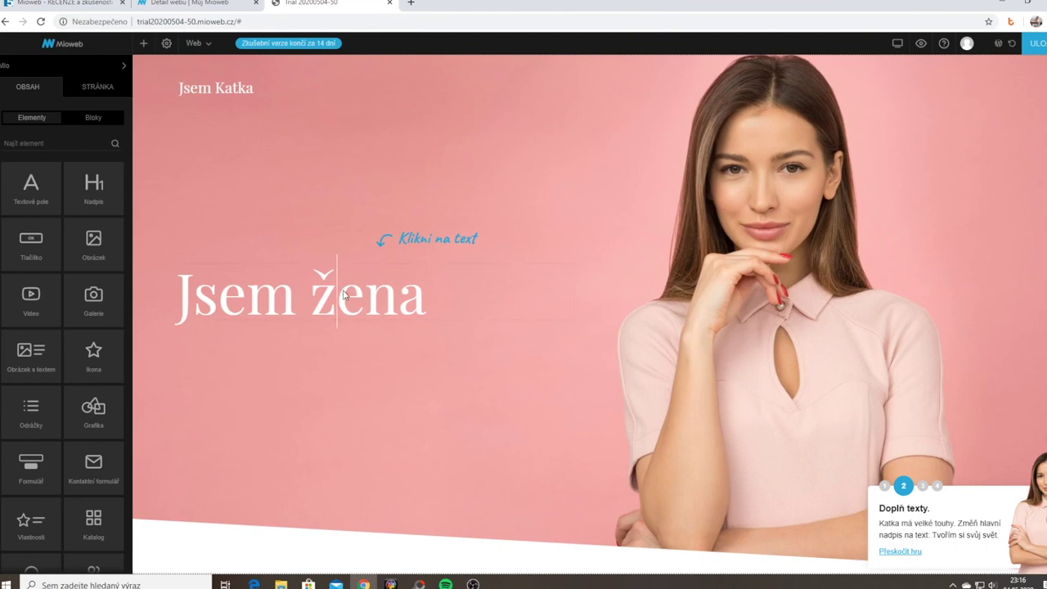
{"action": "triple_click", "coordinate": [344, 290]}
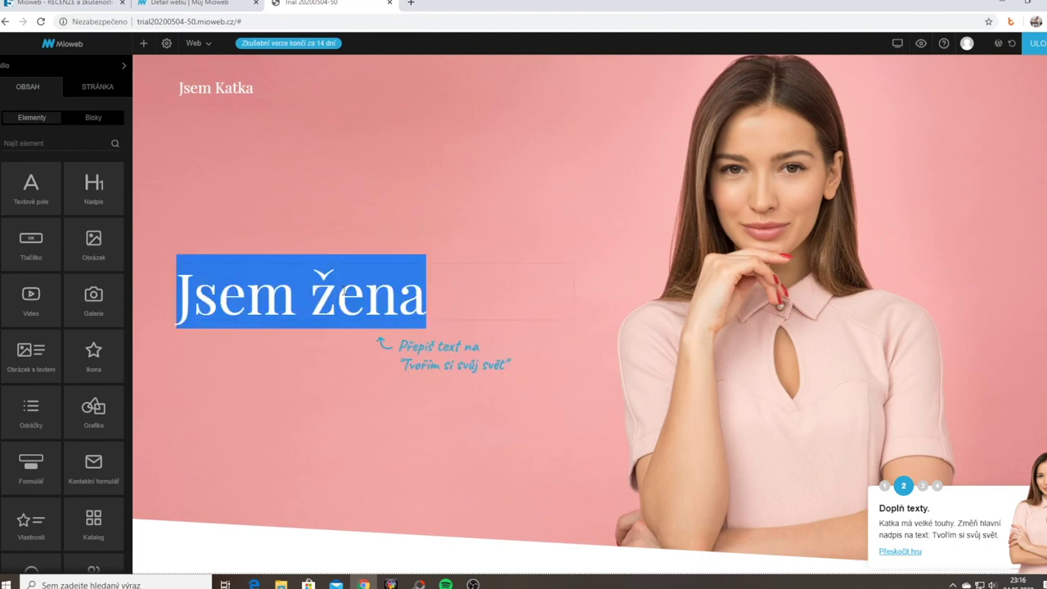
{"action": "type", "text": "Tv"}
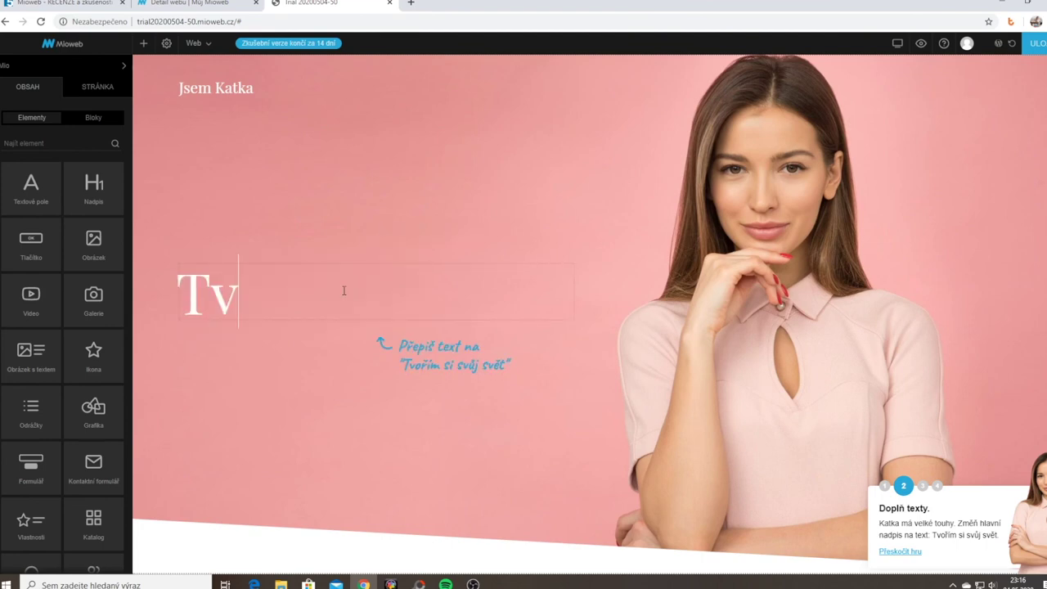
{"action": "type", "text": "ořím si svů"}
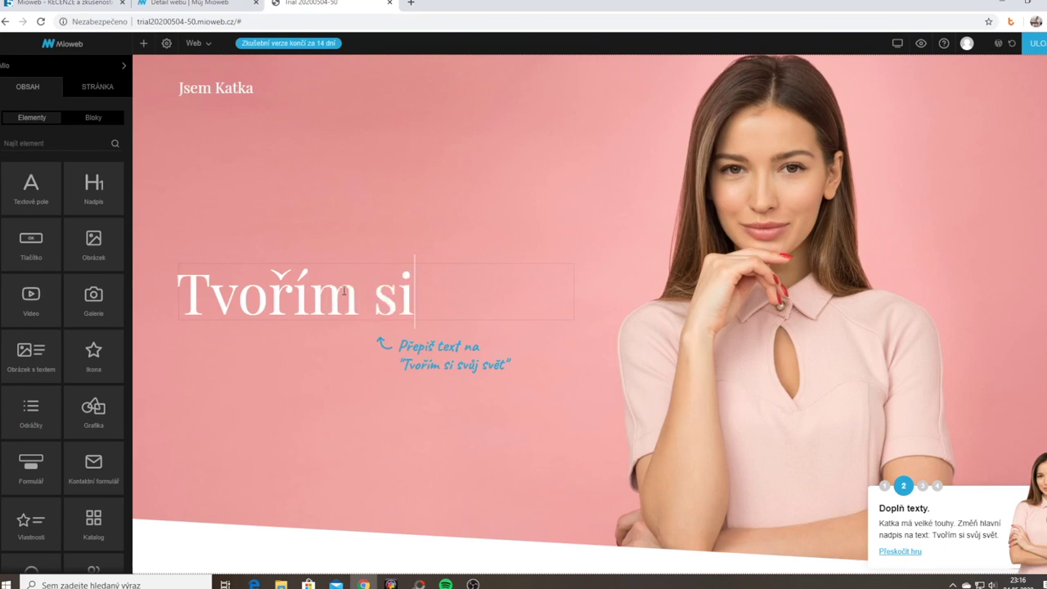
{"action": "type", "text": "j svět"}
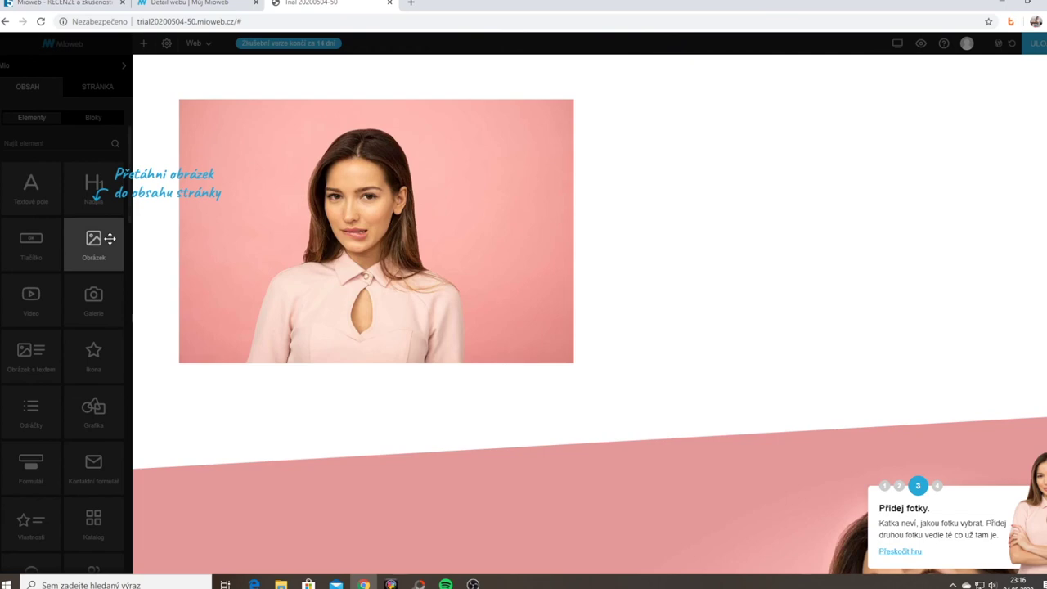
Add an image element beside the portrait holding the smiling woman photo, and save the page
{"action": "left_click_drag", "start_coordinate": [109, 238], "coordinate": [795, 324]}
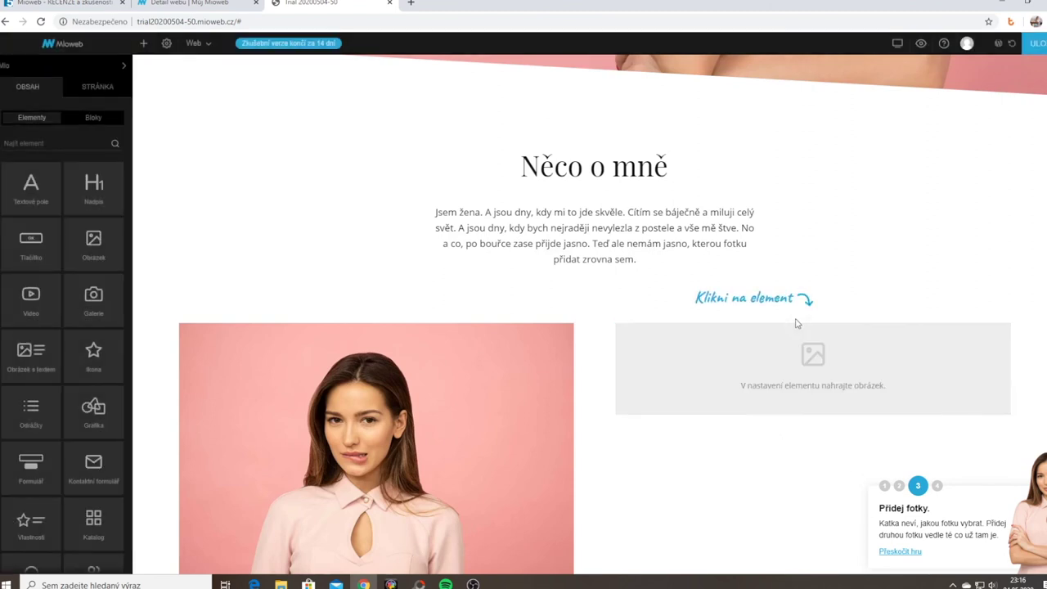
{"action": "left_click", "coordinate": [823, 360]}
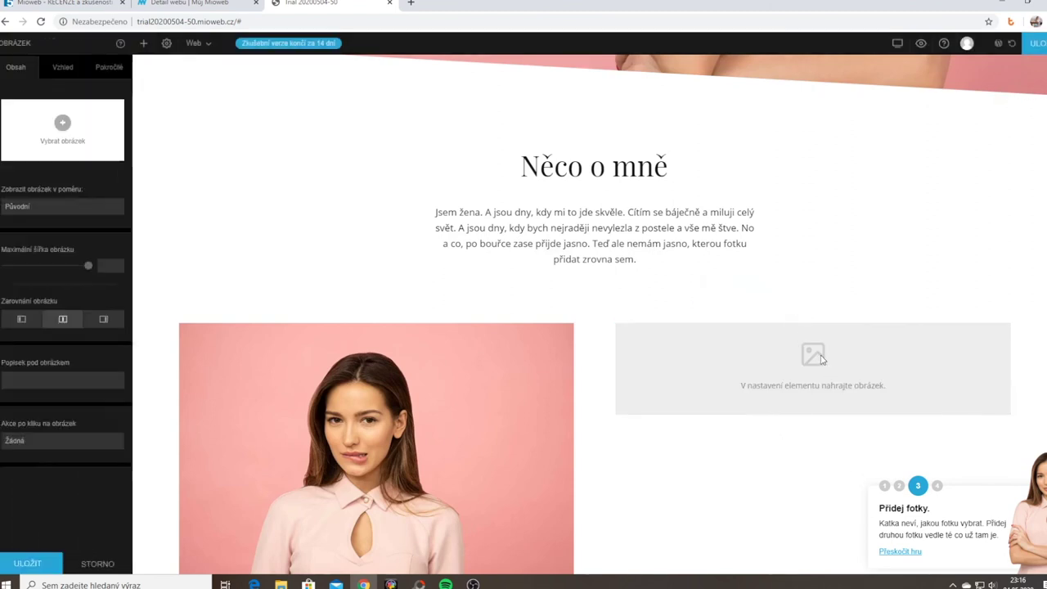
{"action": "left_click", "coordinate": [62, 123]}
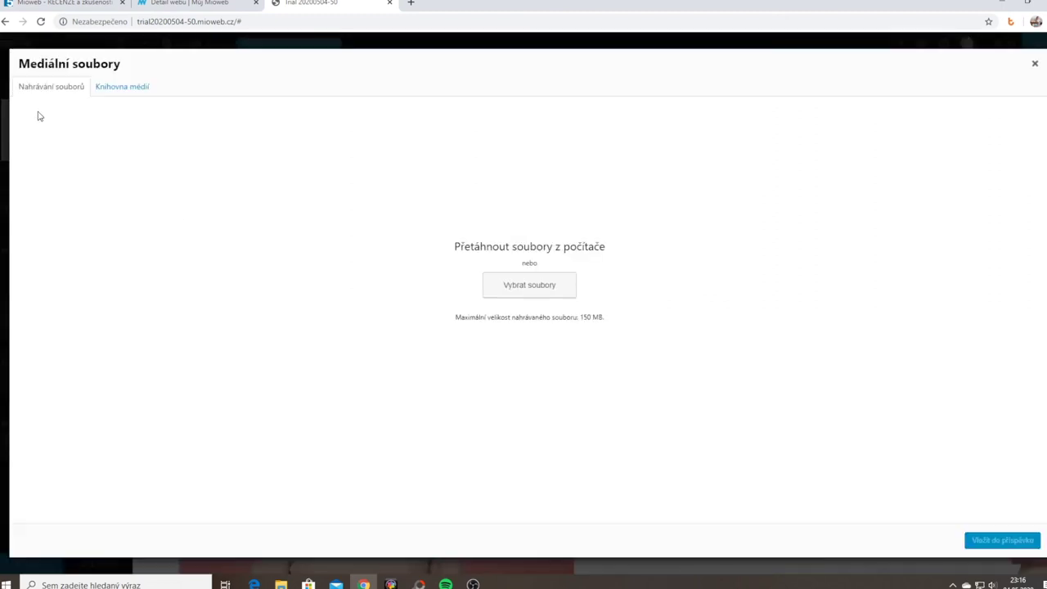
{"action": "left_click", "coordinate": [67, 164]}
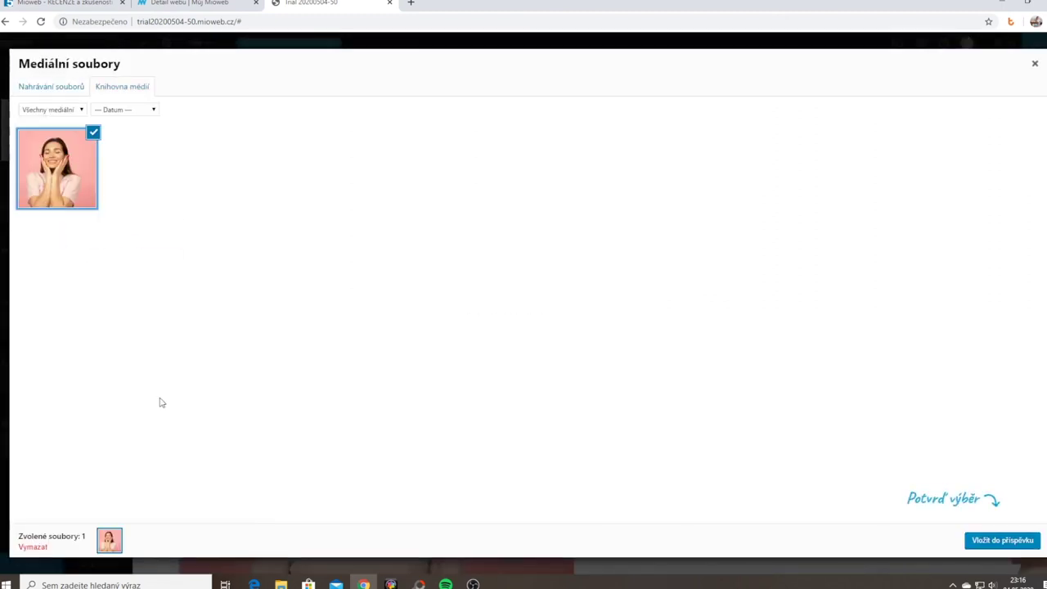
{"action": "left_click", "coordinate": [984, 543]}
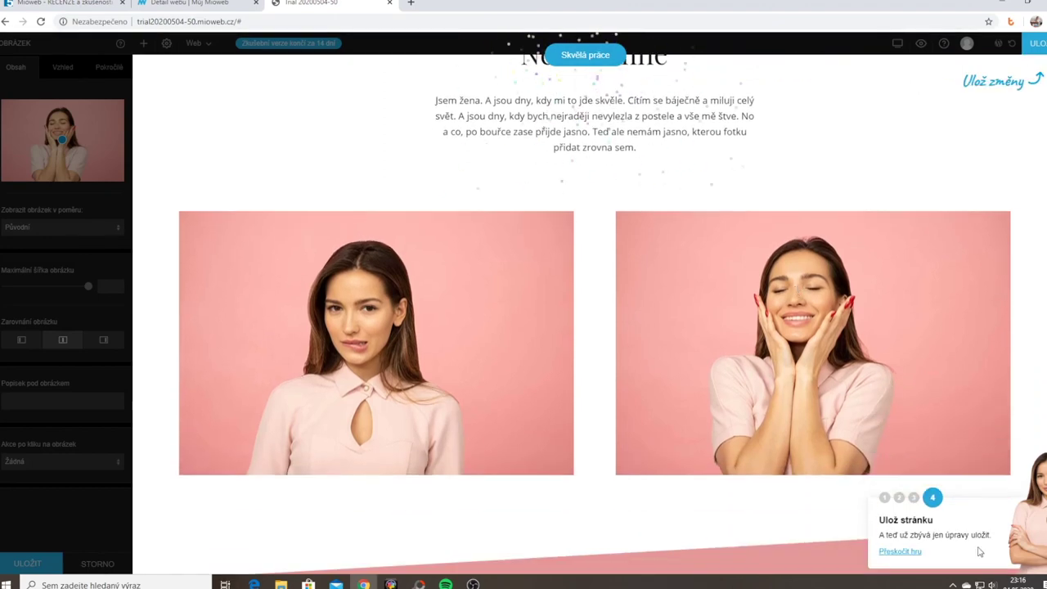
{"action": "left_click", "coordinate": [1037, 53]}
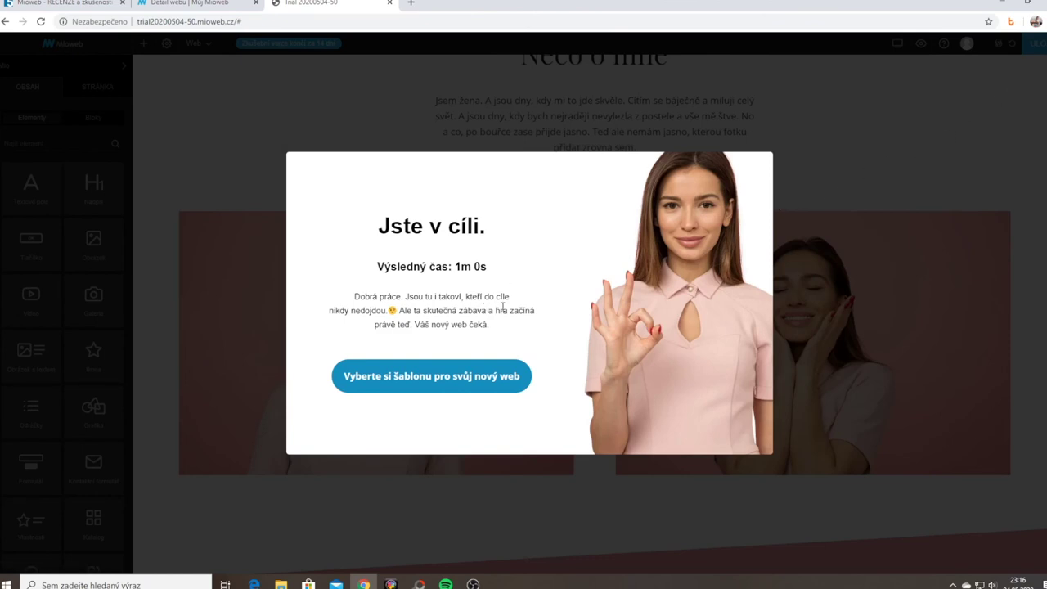
Start a new site from the Moderní kavárna template in the template gallery
{"action": "left_click", "coordinate": [479, 376]}
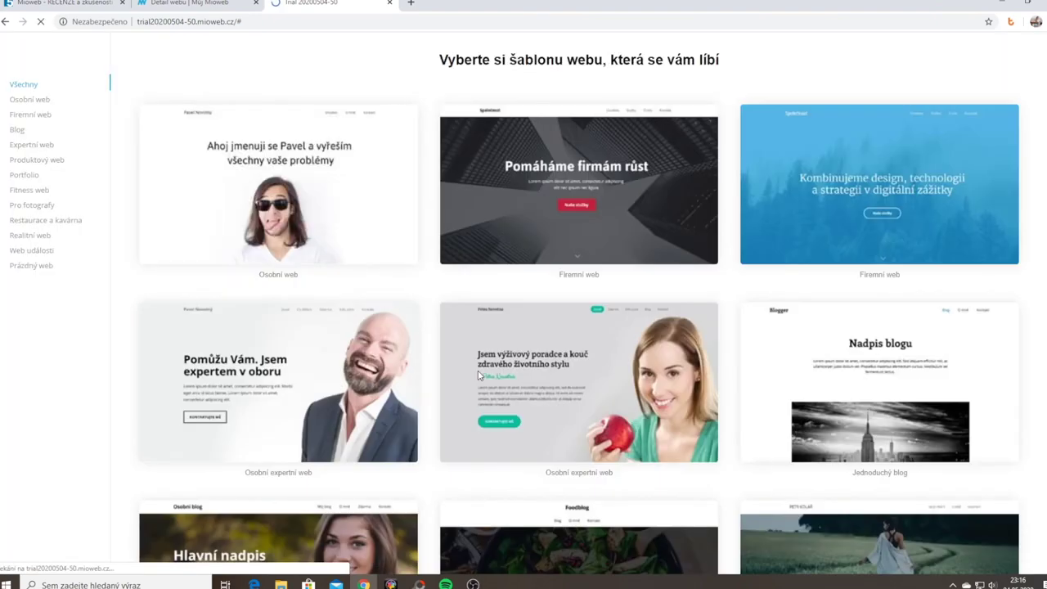
{"action": "scroll", "coordinate": [660, 166], "scroll_direction": "down", "scroll_amount": 3}
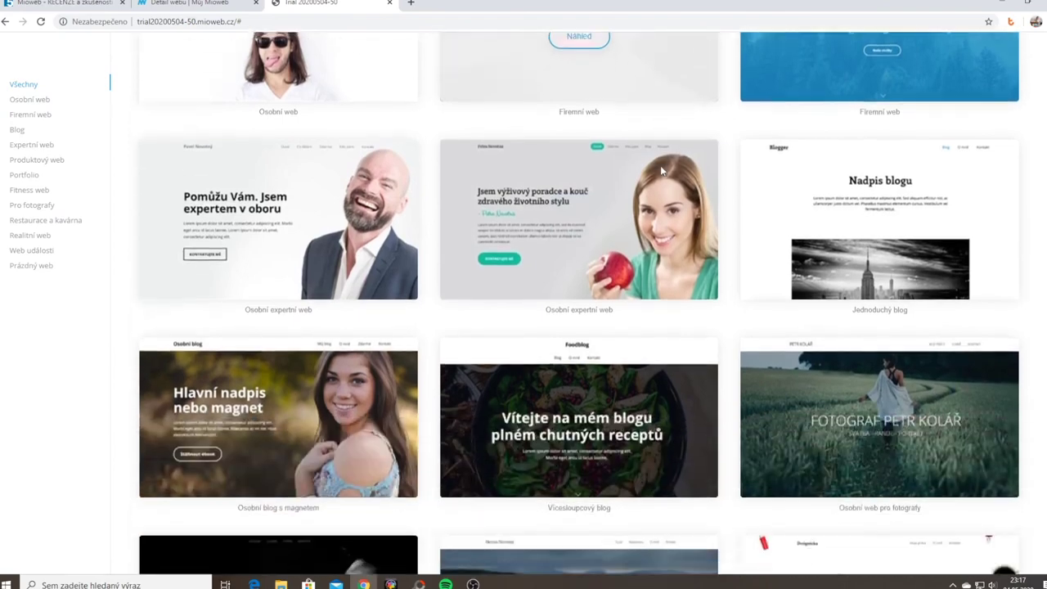
{"action": "scroll", "coordinate": [666, 158], "scroll_direction": "down", "scroll_amount": 6}
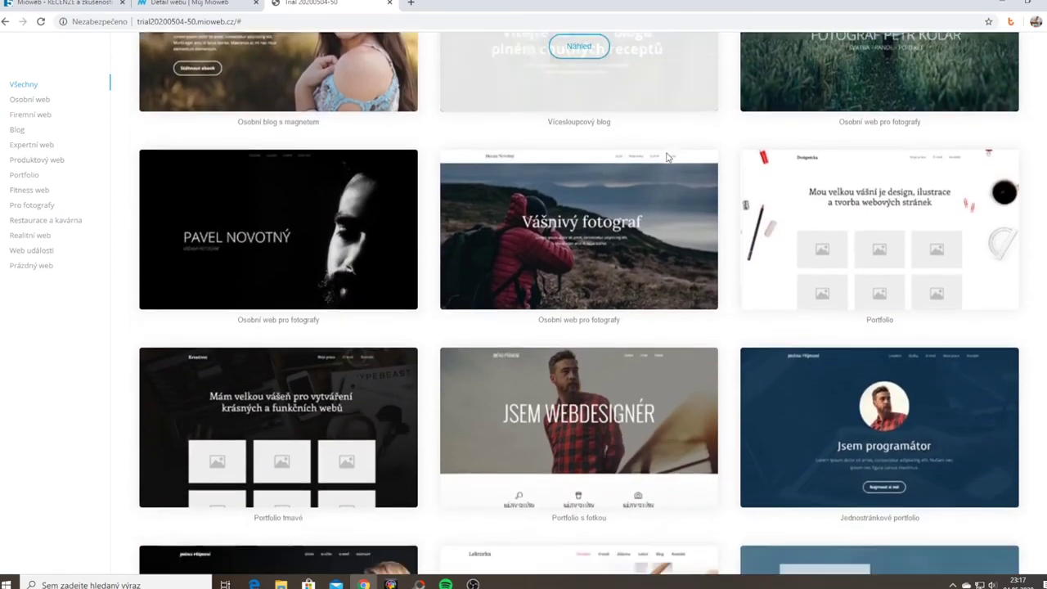
{"action": "scroll", "coordinate": [666, 157], "scroll_direction": "down", "scroll_amount": 5}
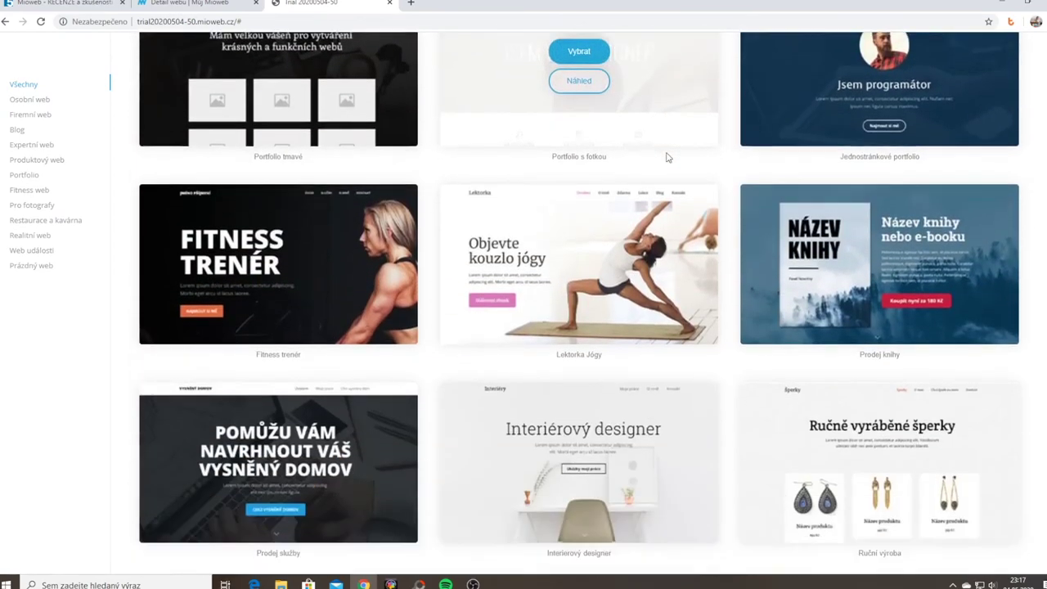
{"action": "scroll", "coordinate": [666, 157], "scroll_direction": "down", "scroll_amount": 5}
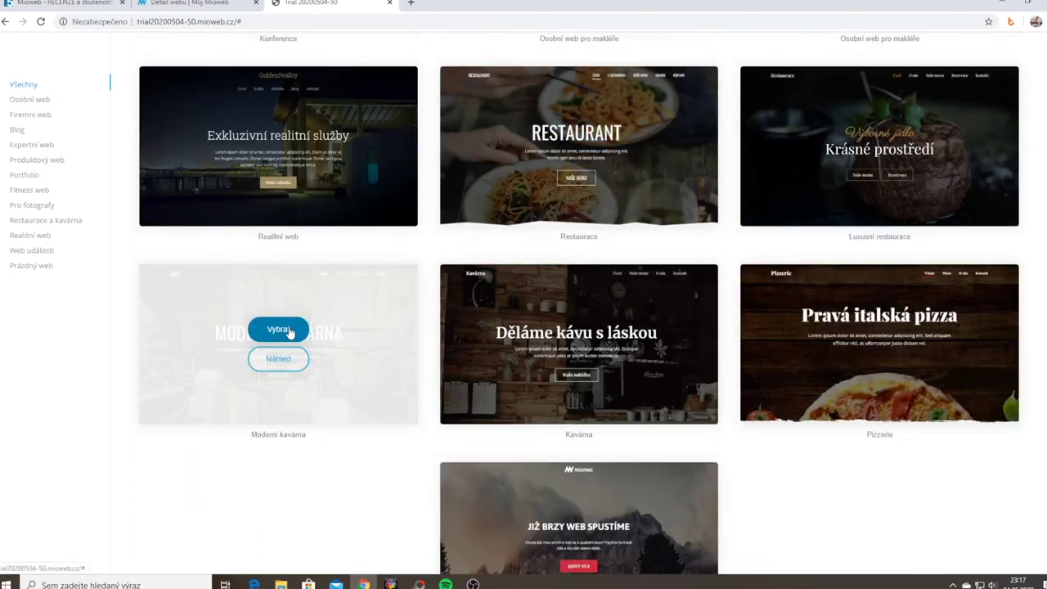
{"action": "left_click", "coordinate": [288, 331]}
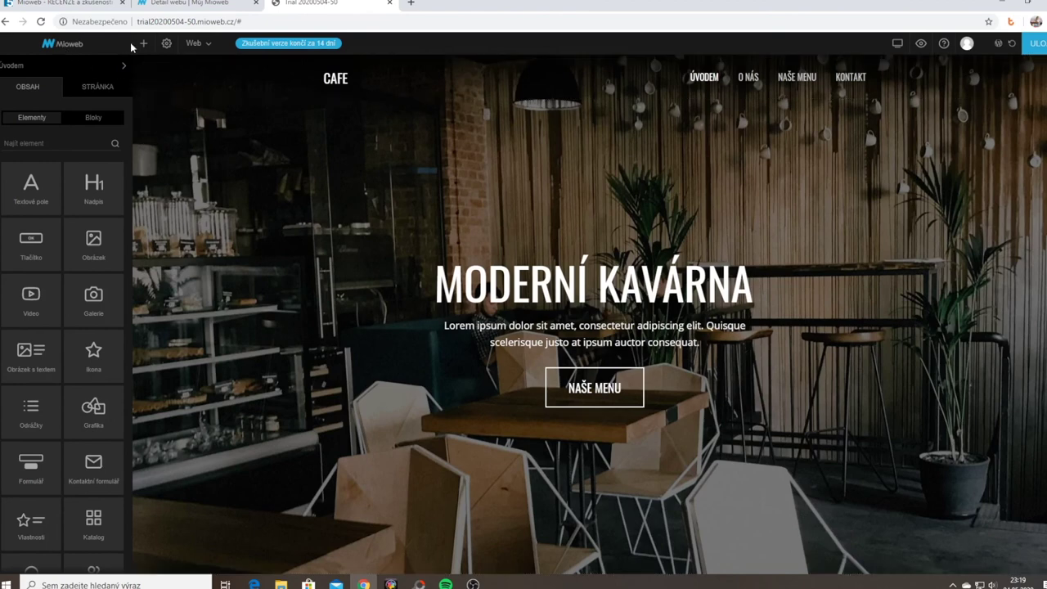
Browse the Web settings pages for general settings, appearance and app integration
{"action": "mouse_move", "coordinate": [142, 46]}
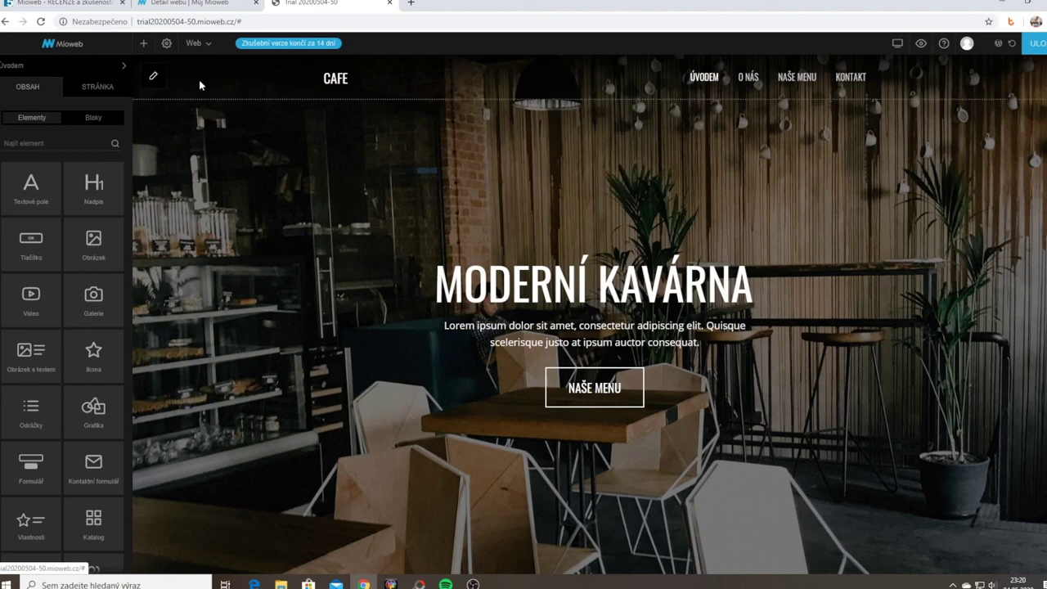
{"action": "left_click", "coordinate": [167, 46]}
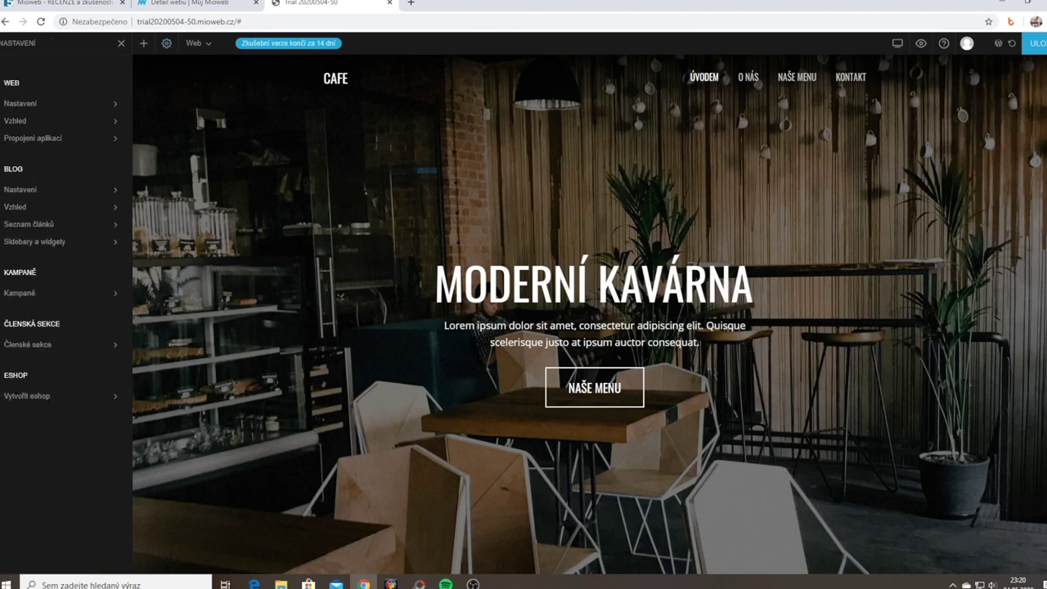
{"action": "left_click", "coordinate": [59, 105]}
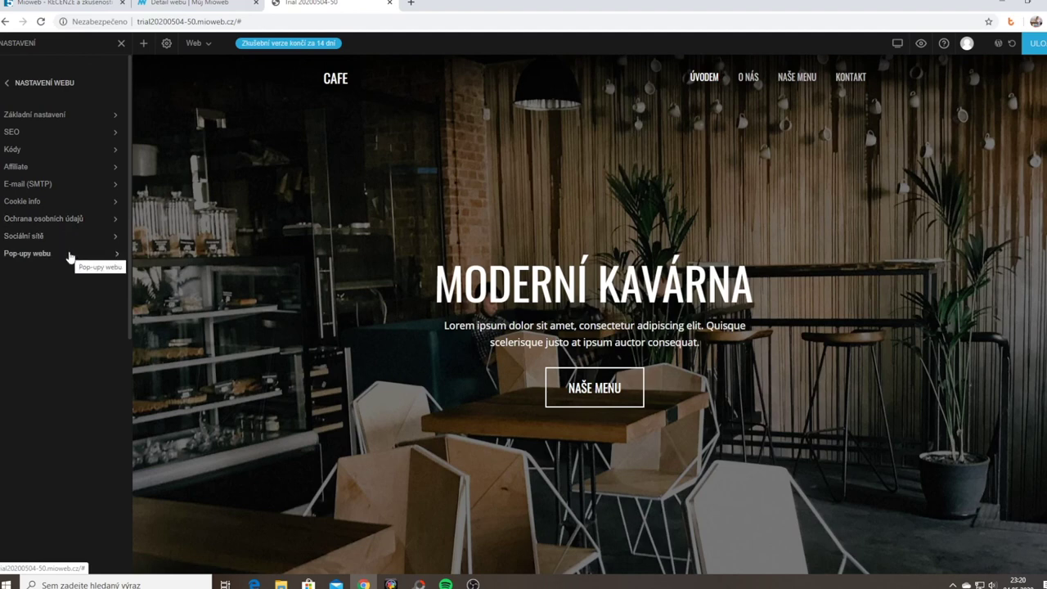
{"action": "left_click", "coordinate": [11, 82]}
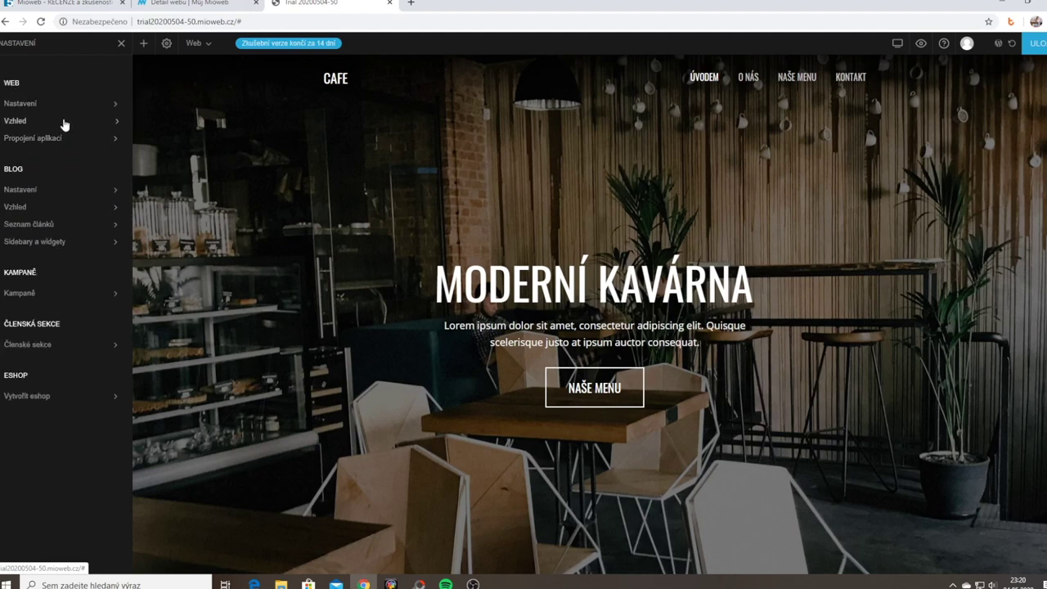
{"action": "left_click", "coordinate": [65, 123]}
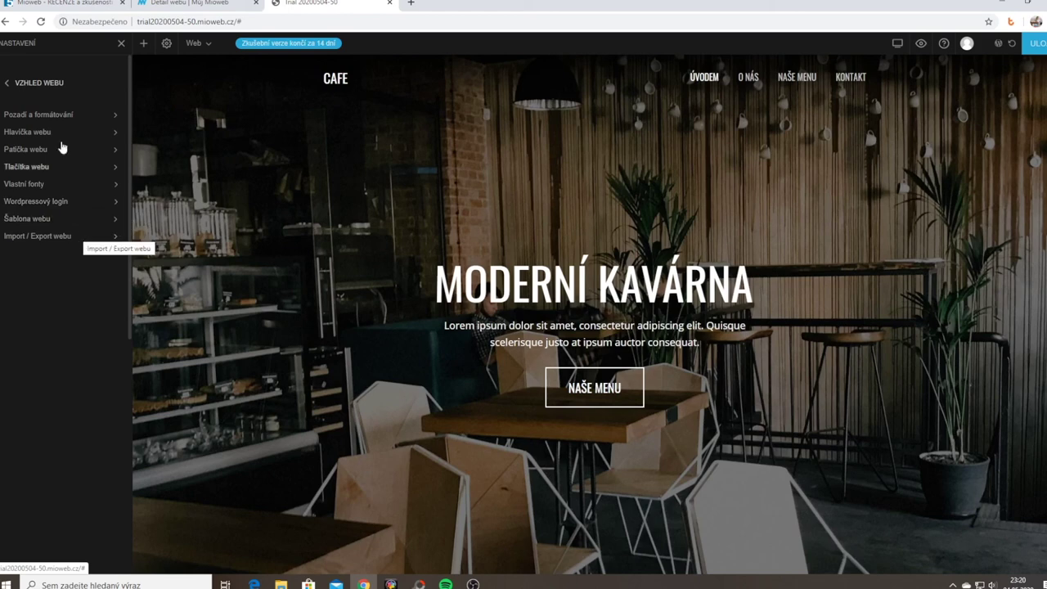
{"action": "left_click", "coordinate": [37, 83]}
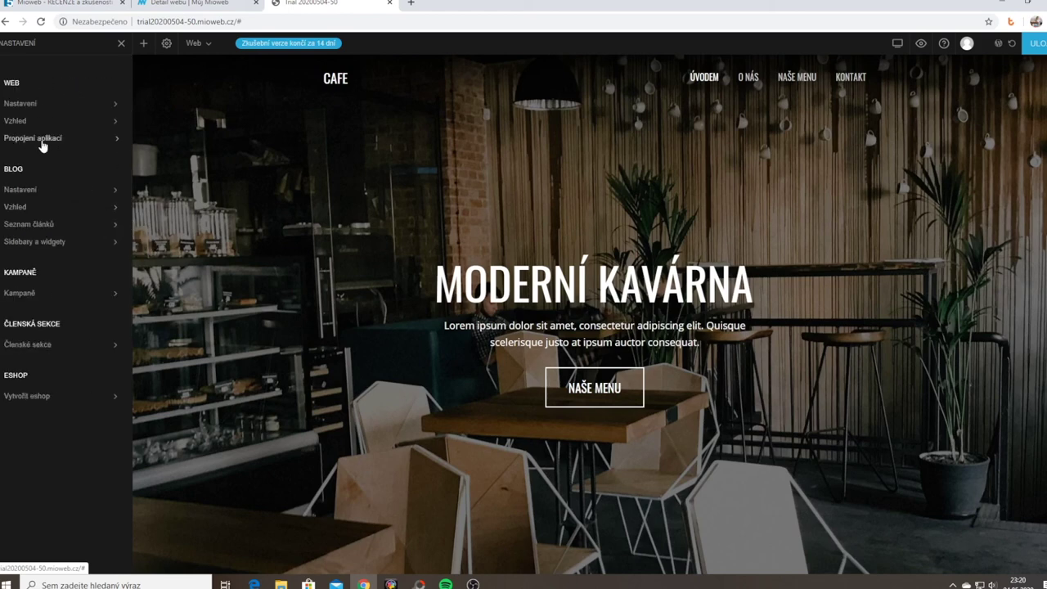
{"action": "left_click", "coordinate": [41, 140]}
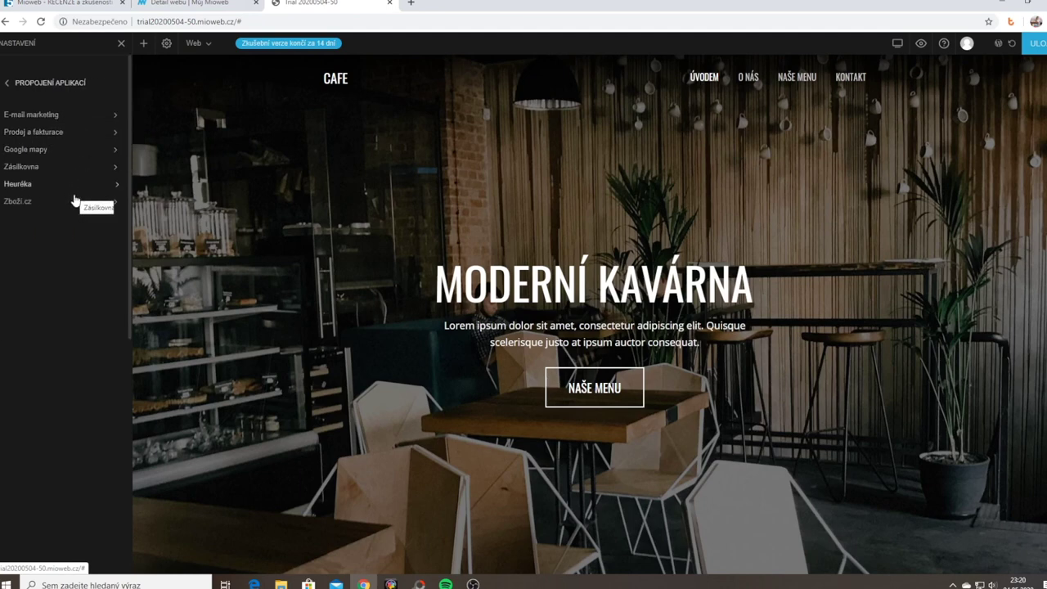
{"action": "left_click", "coordinate": [57, 85]}
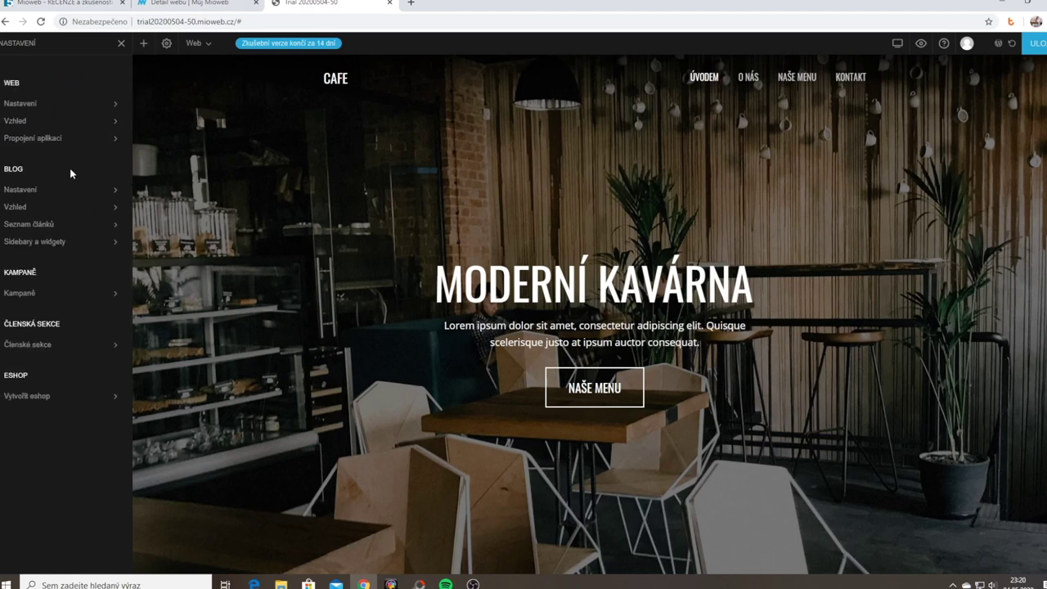
Browse the blog settings, blog appearance, Seznam článků and Sidebary a widgety pages
{"action": "left_click", "coordinate": [25, 190]}
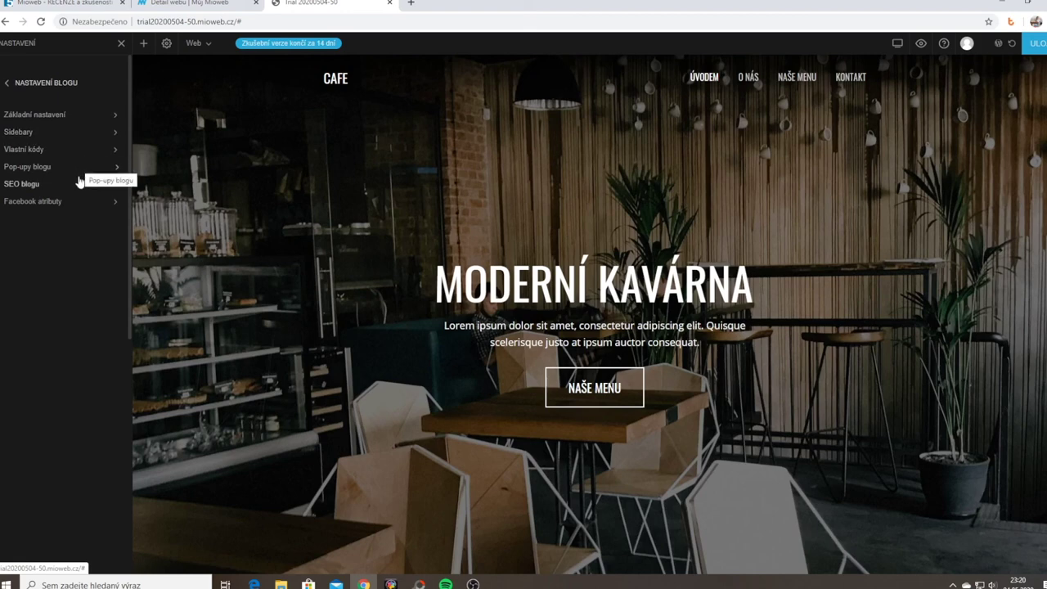
{"action": "left_click", "coordinate": [45, 90]}
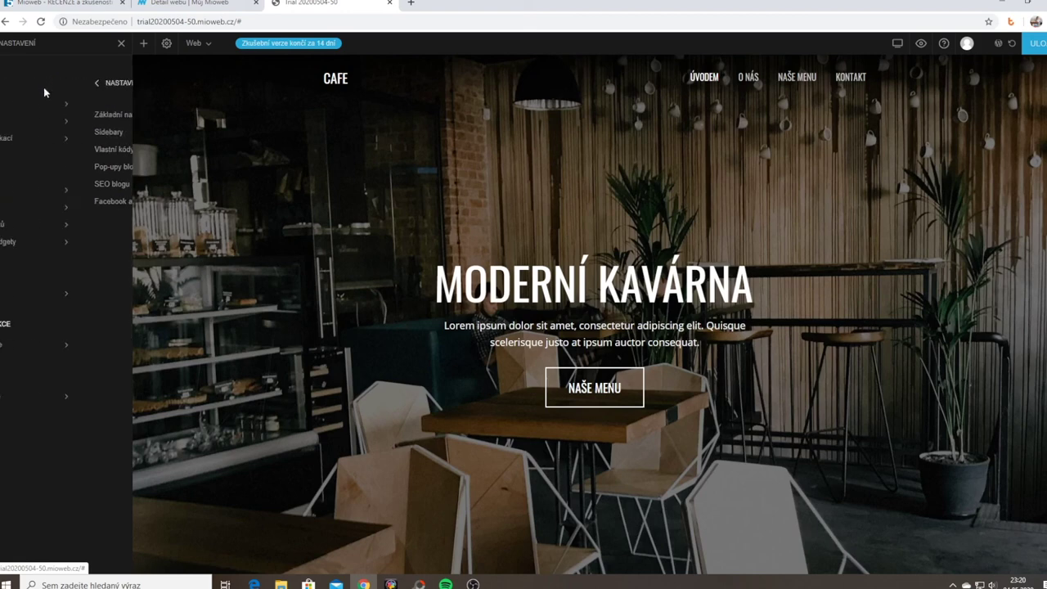
{"action": "left_click", "coordinate": [41, 208]}
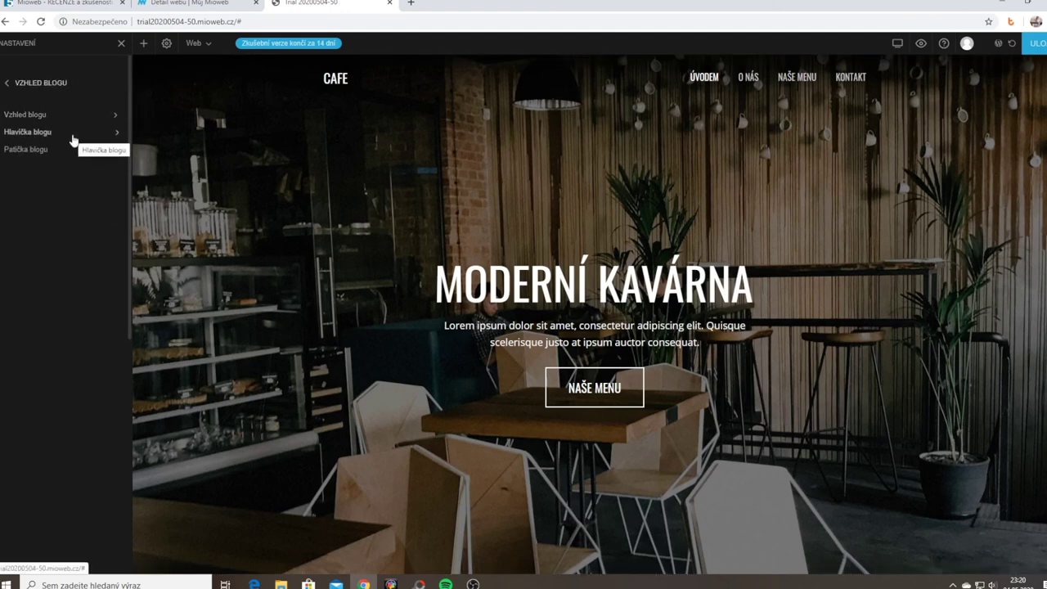
{"action": "left_click", "coordinate": [47, 83]}
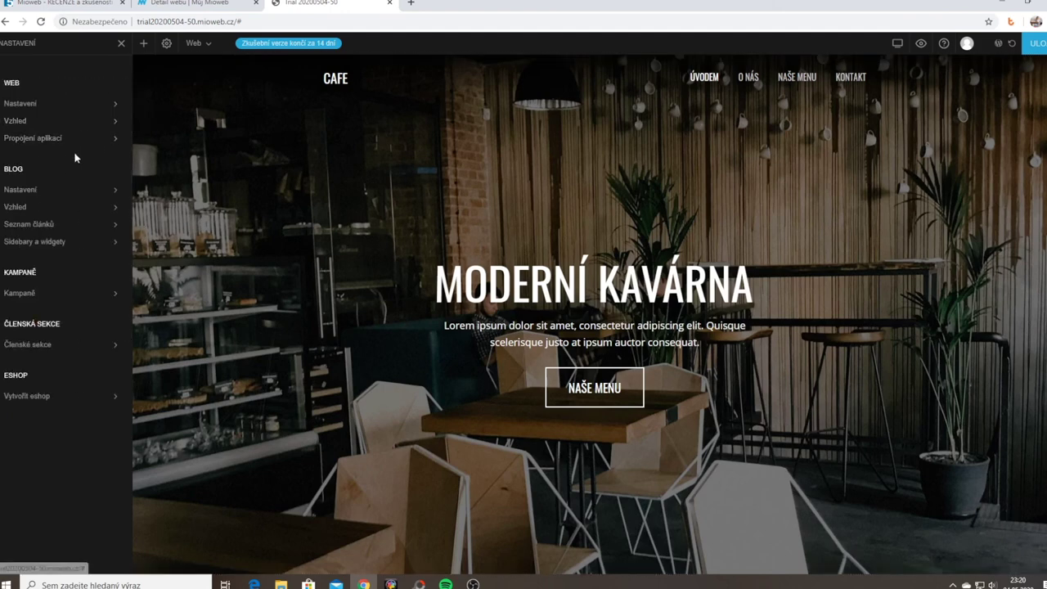
{"action": "left_click", "coordinate": [71, 224]}
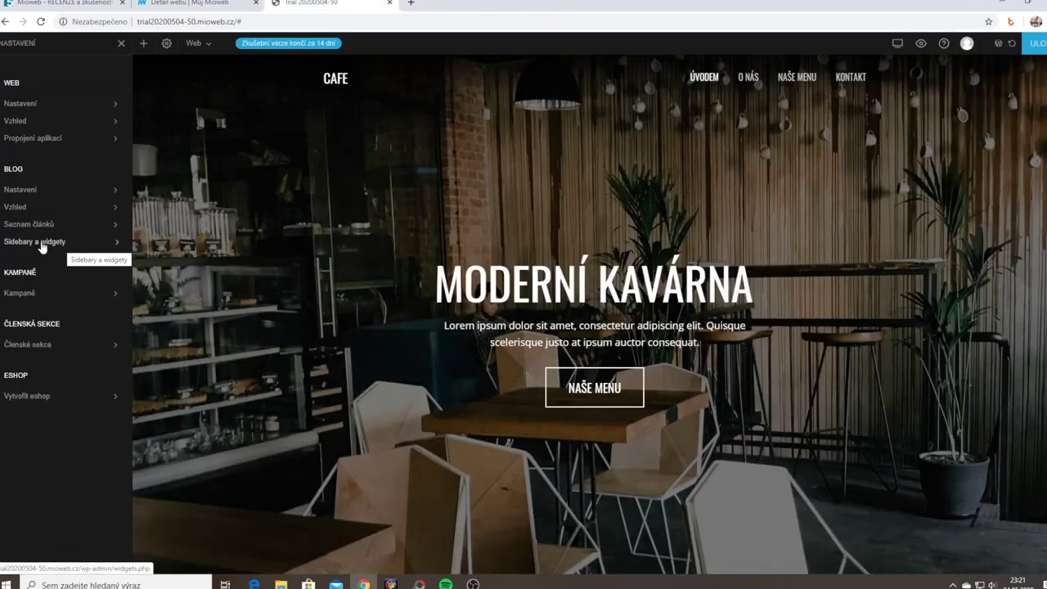
{"action": "left_click", "coordinate": [39, 244]}
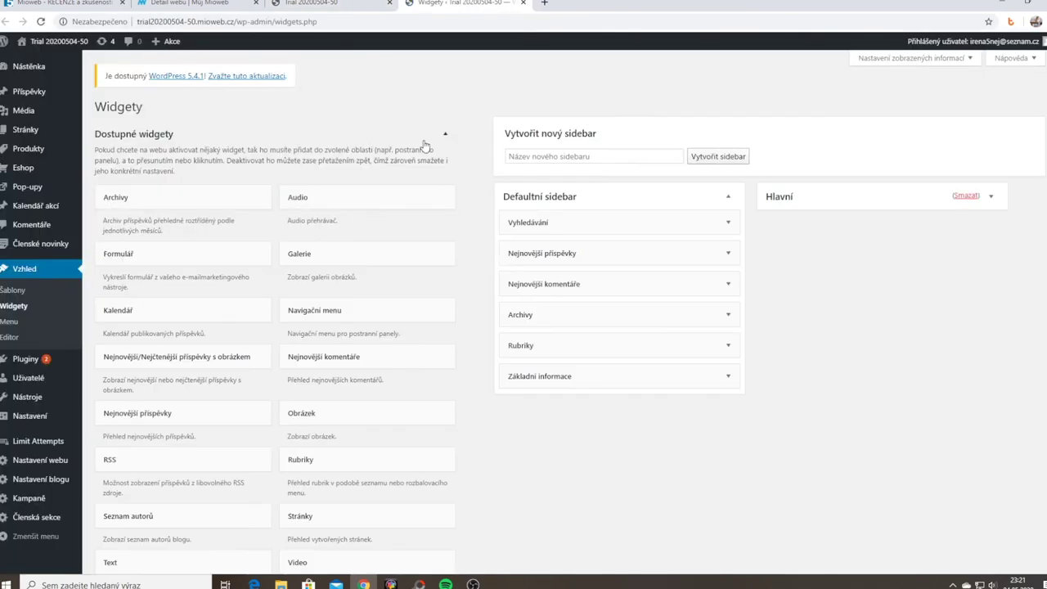
{"action": "scroll", "coordinate": [424, 145], "scroll_direction": "down", "scroll_amount": 4}
{"action": "scroll", "coordinate": [425, 146], "scroll_direction": "up", "scroll_amount": 4}
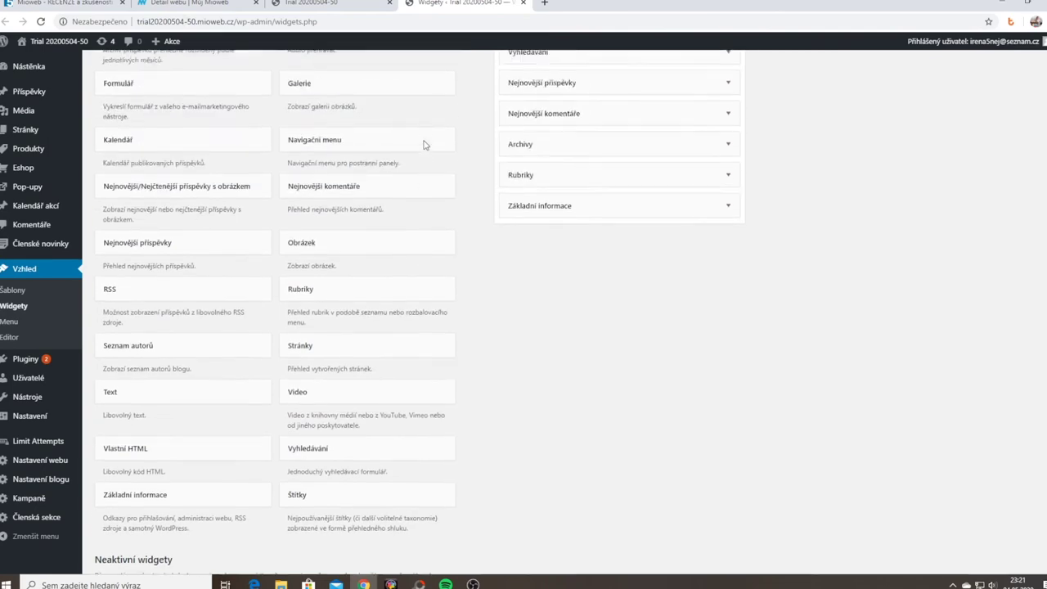
{"action": "key", "text": "ctrl+w"}
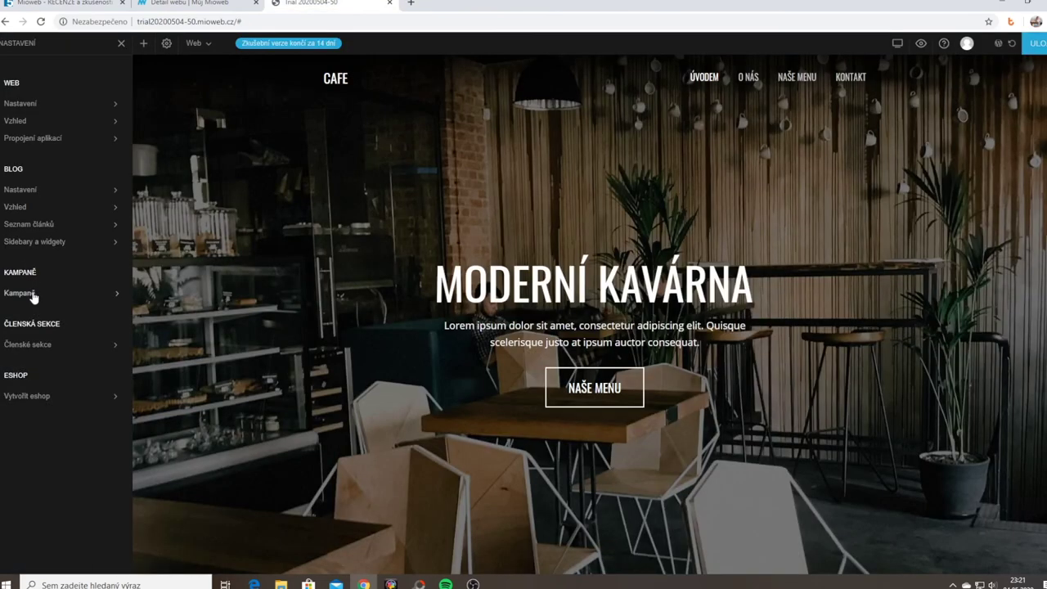
Look through the Kampaně, Členská sekce and Eshop settings, trying new campaign and member section
{"action": "left_click", "coordinate": [34, 295]}
{"action": "left_click", "coordinate": [41, 123]}
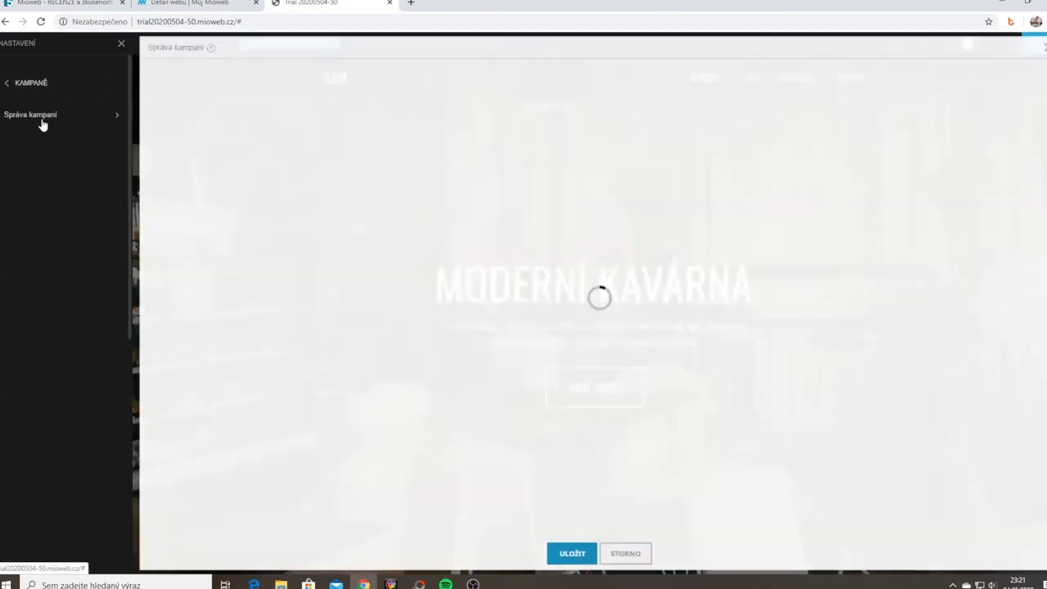
{"action": "left_click", "coordinate": [618, 109]}
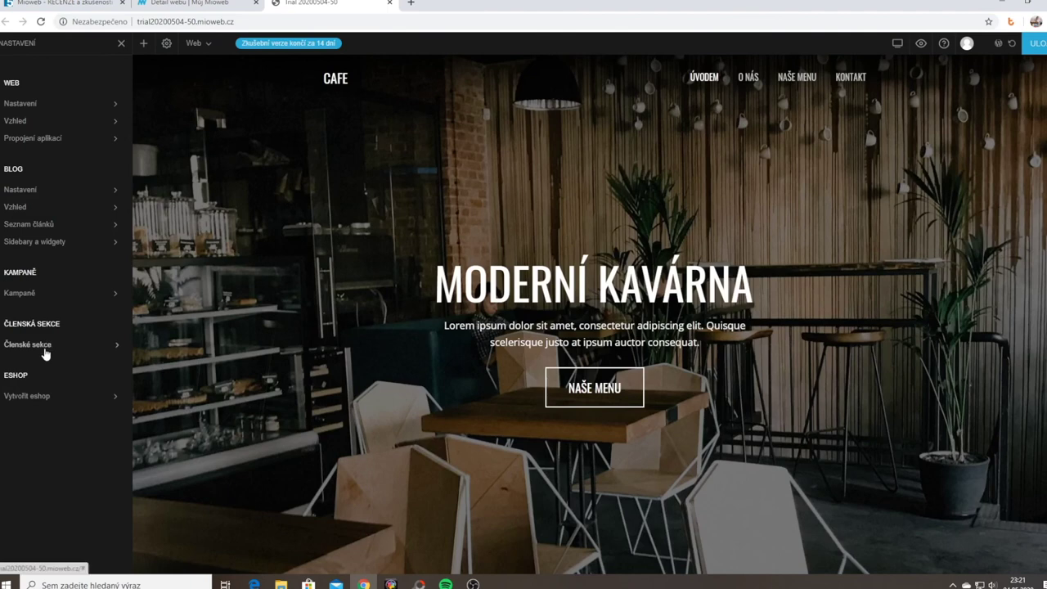
{"action": "left_click", "coordinate": [45, 348]}
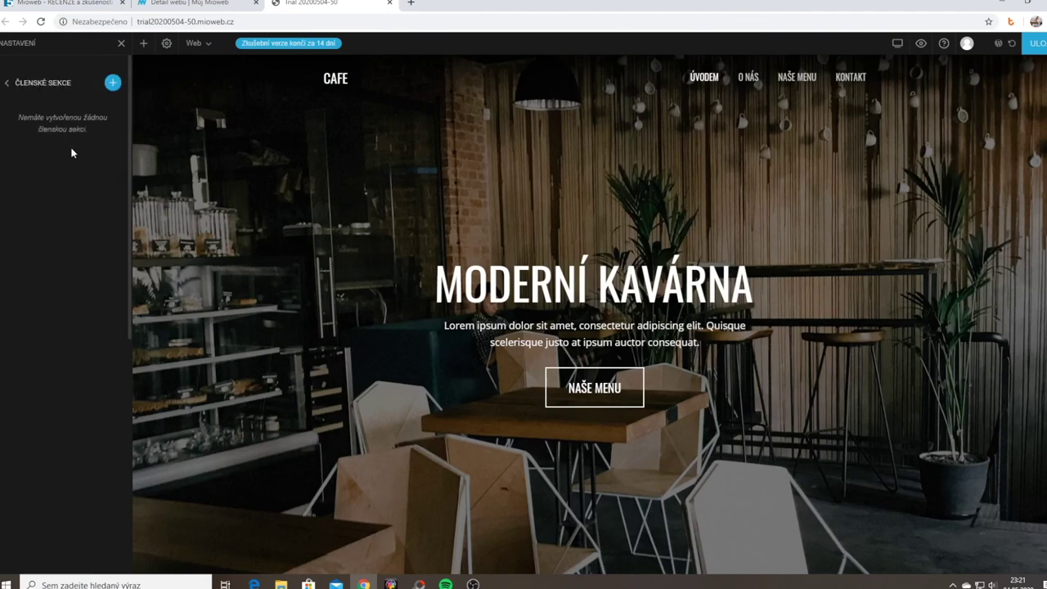
{"action": "left_click", "coordinate": [113, 82]}
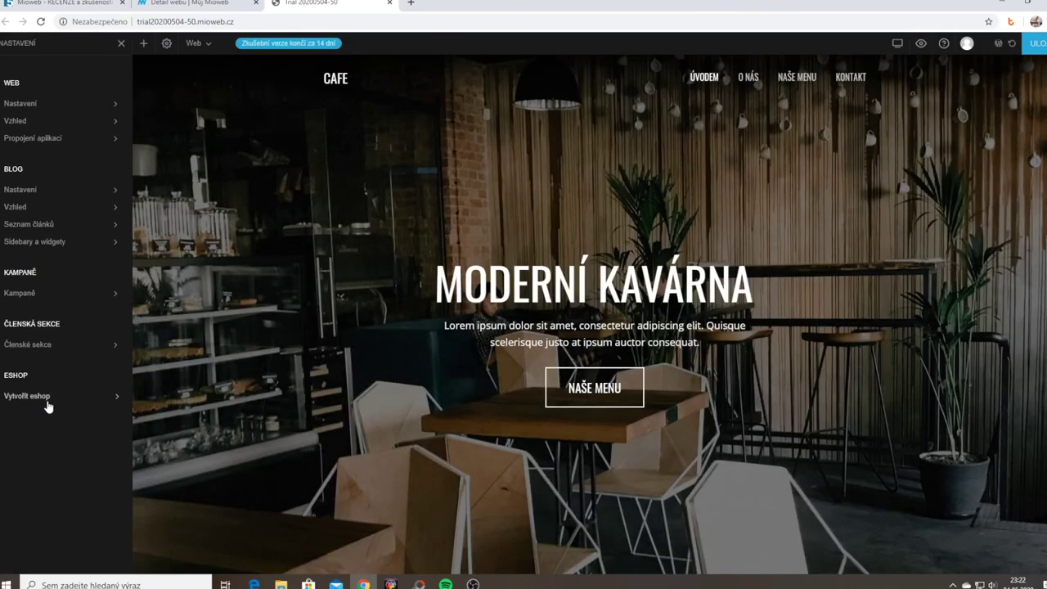
{"action": "left_click", "coordinate": [49, 398]}
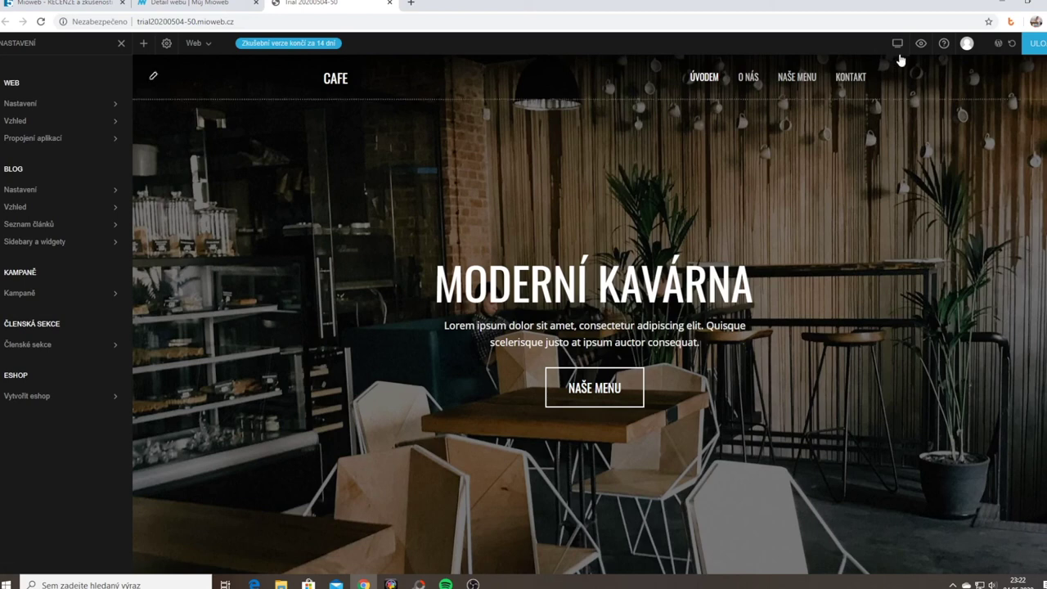
{"action": "mouse_move", "coordinate": [892, 48]}
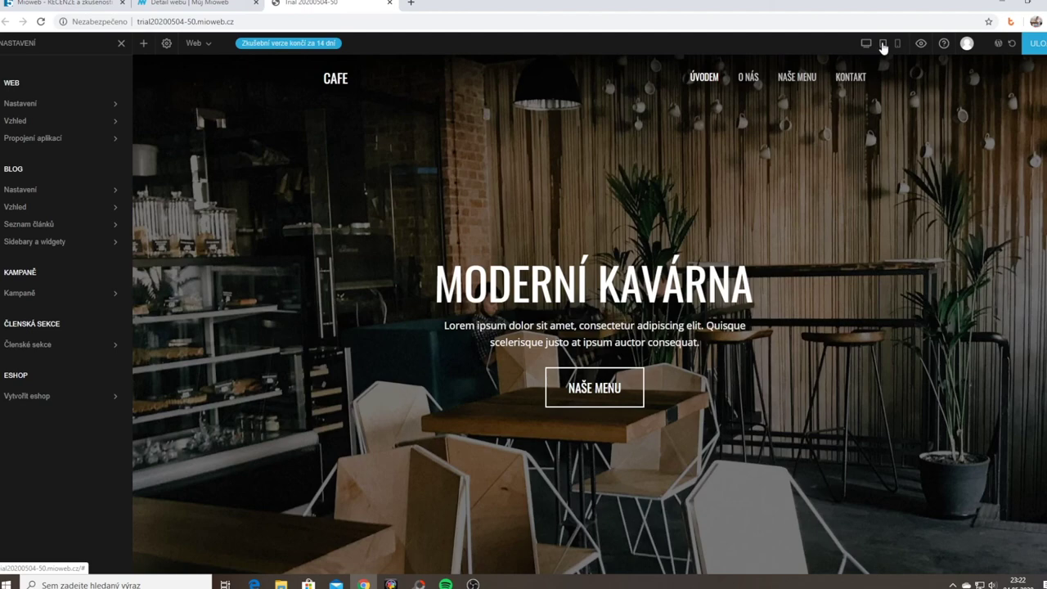
View the café homepage at tablet and phone widths in the editor
{"action": "left_click", "coordinate": [884, 45]}
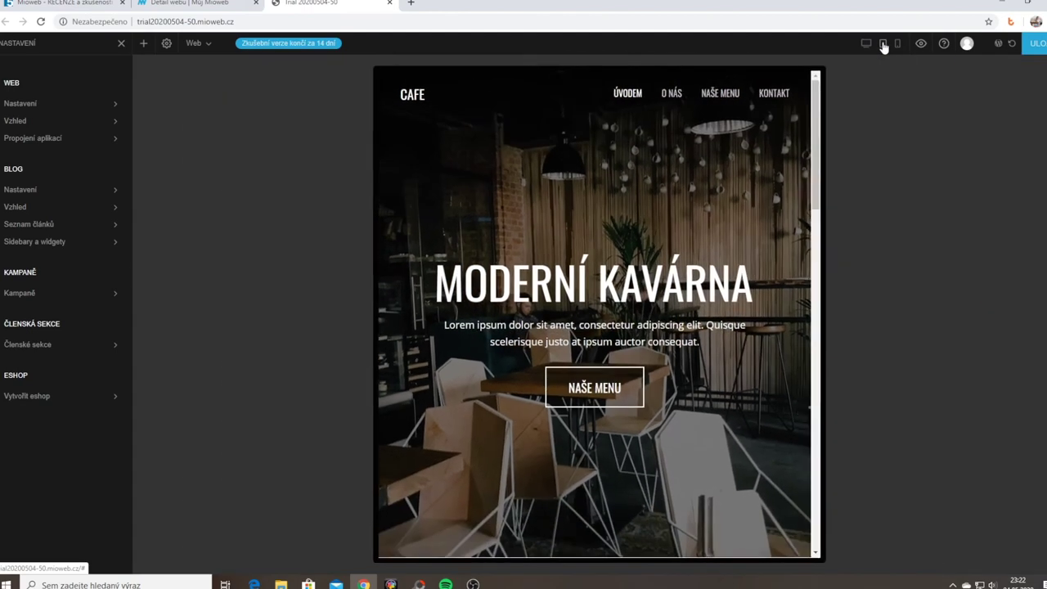
{"action": "scroll", "coordinate": [788, 162], "scroll_direction": "down", "scroll_amount": 5}
{"action": "scroll", "coordinate": [788, 162], "scroll_direction": "down", "scroll_amount": 10}
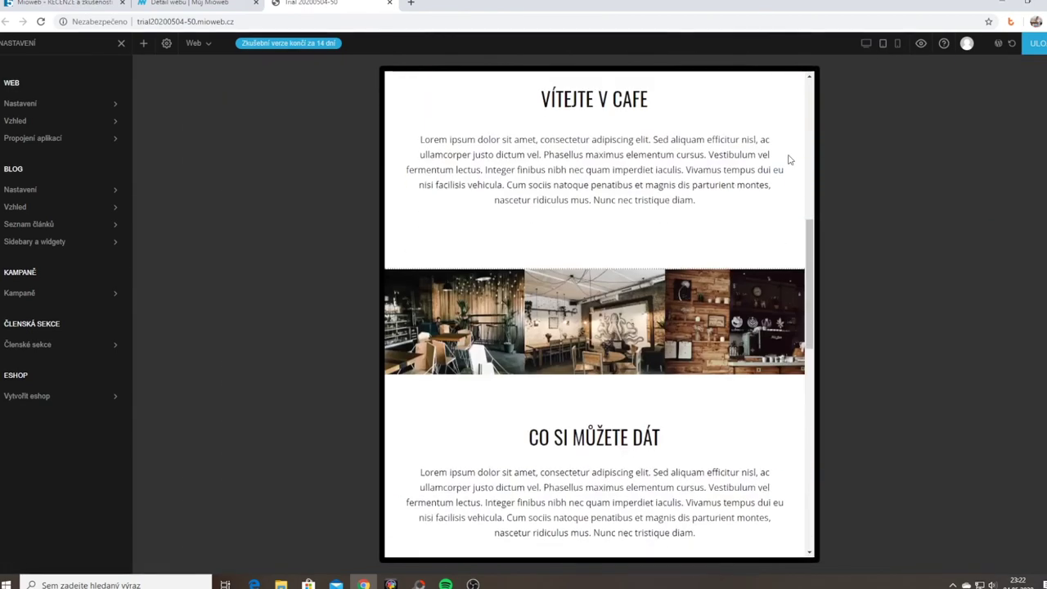
{"action": "scroll", "coordinate": [790, 159], "scroll_direction": "down", "scroll_amount": 3}
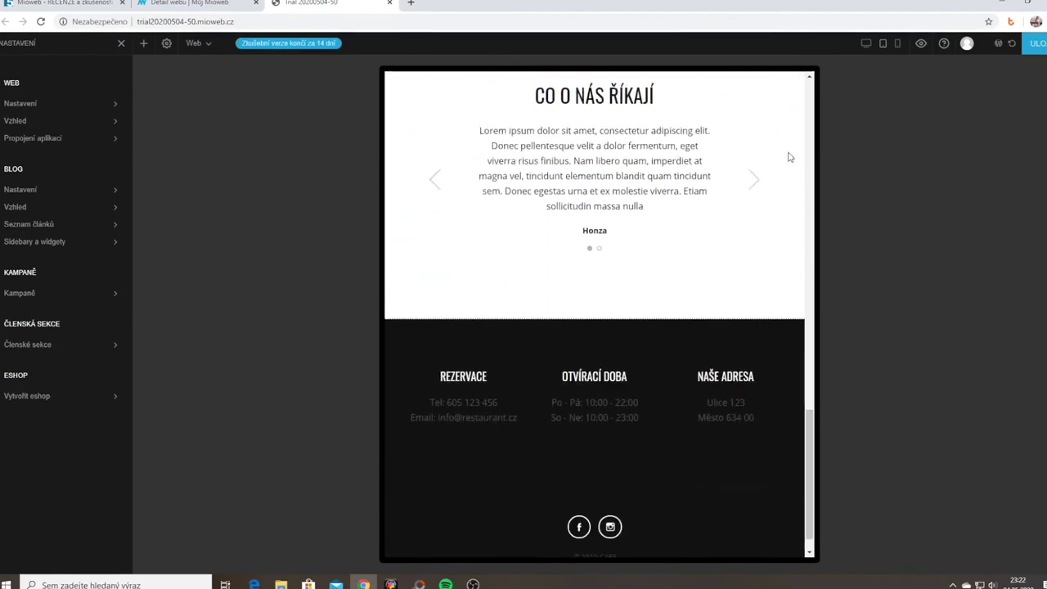
{"action": "scroll", "coordinate": [788, 155], "scroll_direction": "up", "scroll_amount": 8}
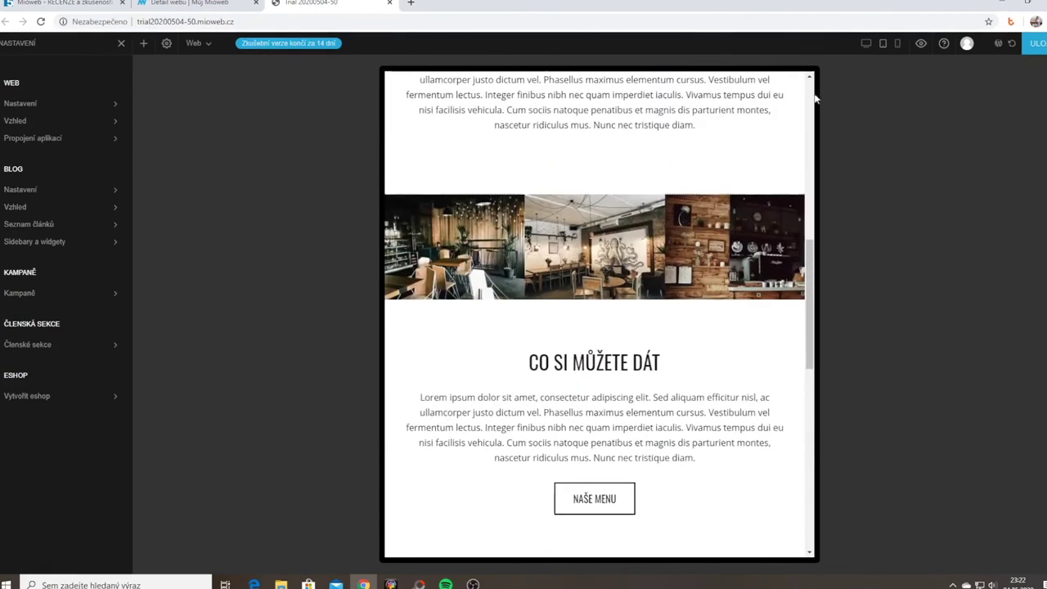
{"action": "left_click", "coordinate": [898, 43]}
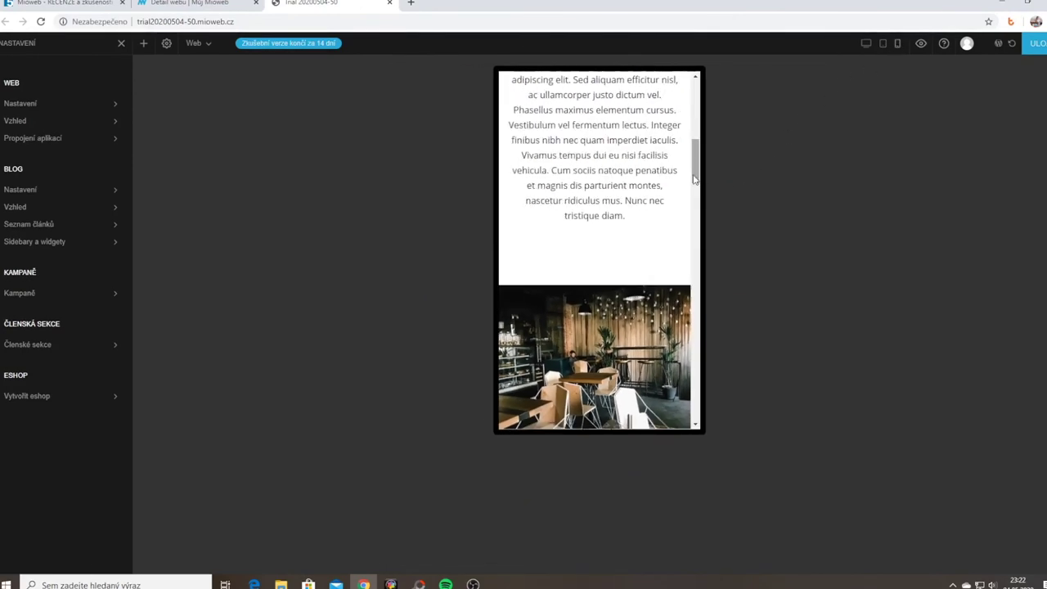
{"action": "scroll", "coordinate": [676, 168], "scroll_direction": "up", "scroll_amount": 10}
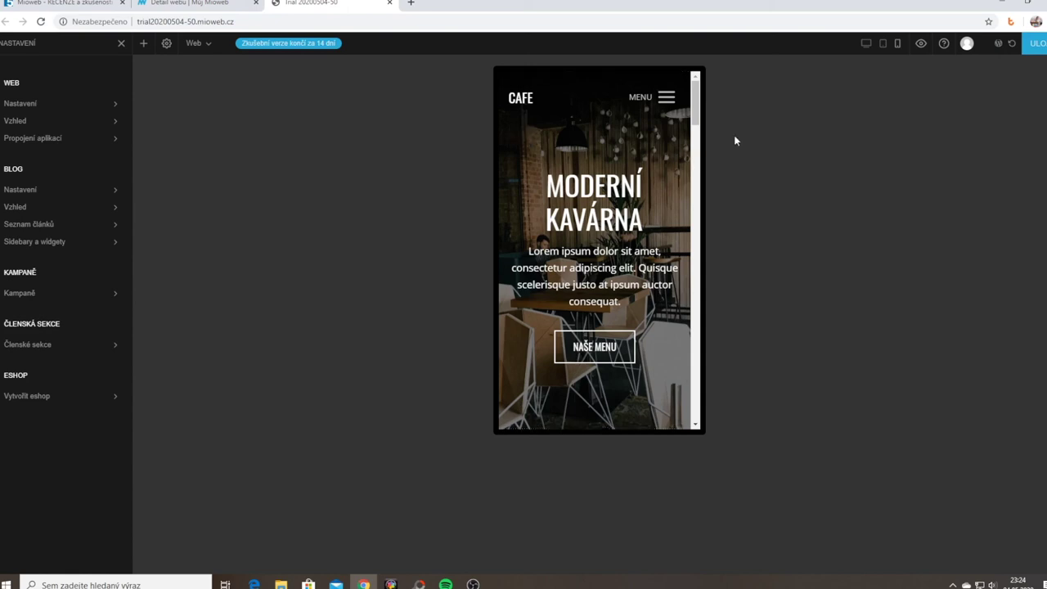
Check the live Náhled preview at tablet and desktop widths, then close it
{"action": "left_click", "coordinate": [921, 43]}
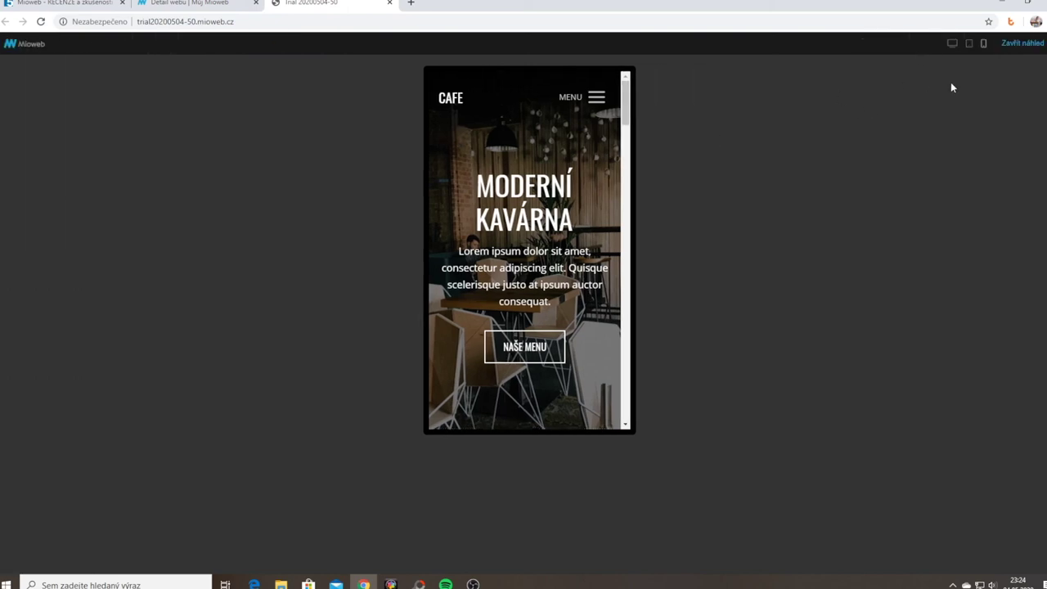
{"action": "scroll", "coordinate": [525, 251], "scroll_direction": "down", "scroll_amount": 10}
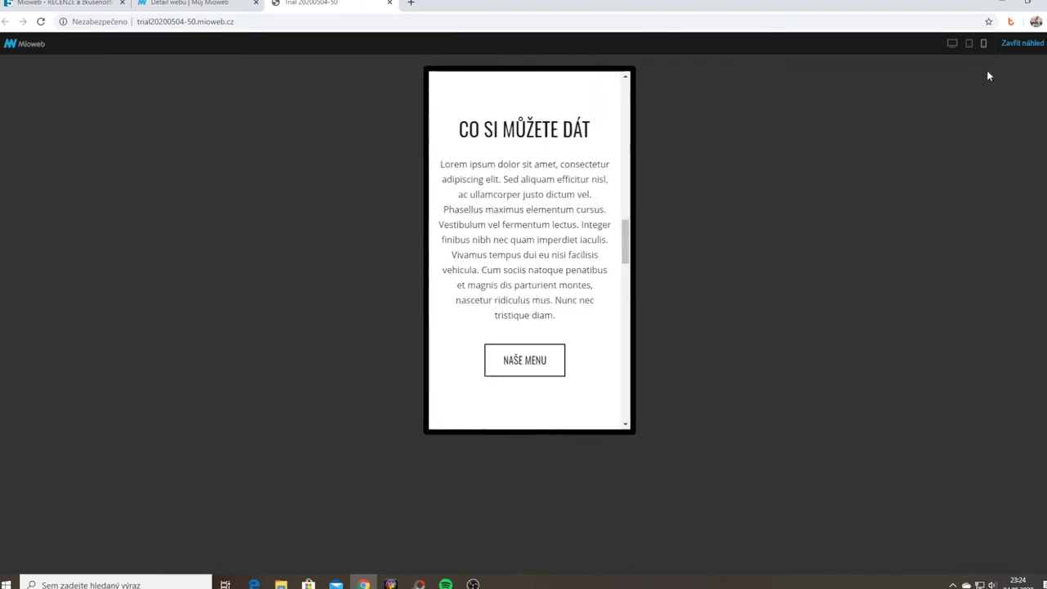
{"action": "left_click", "coordinate": [968, 43]}
{"action": "scroll", "coordinate": [688, 222], "scroll_direction": "down", "scroll_amount": 10}
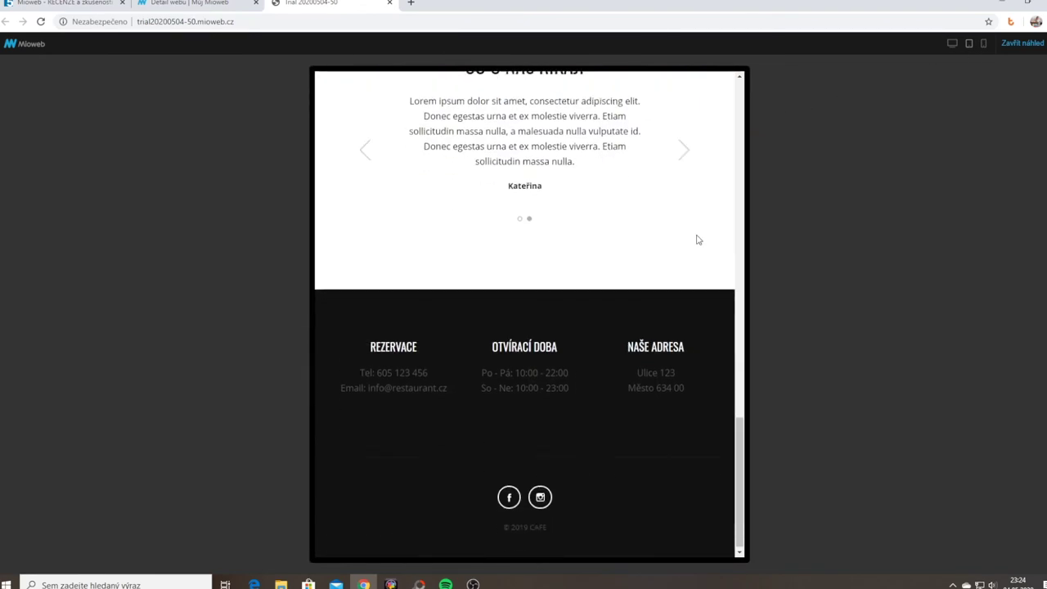
{"action": "left_click", "coordinate": [952, 44]}
{"action": "scroll", "coordinate": [678, 238], "scroll_direction": "up", "scroll_amount": 8}
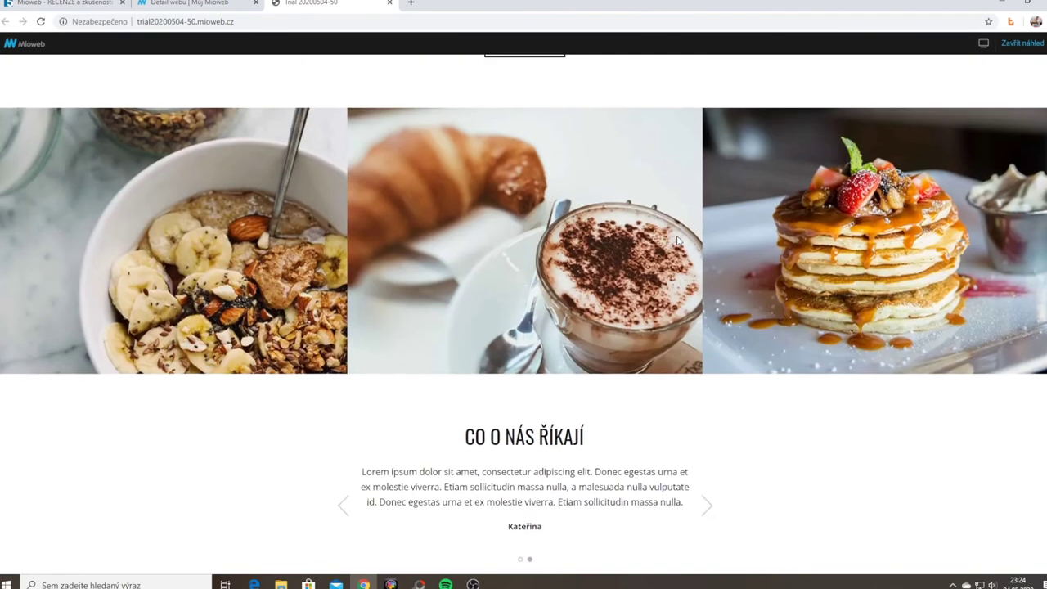
{"action": "scroll", "coordinate": [680, 237], "scroll_direction": "up", "scroll_amount": 8}
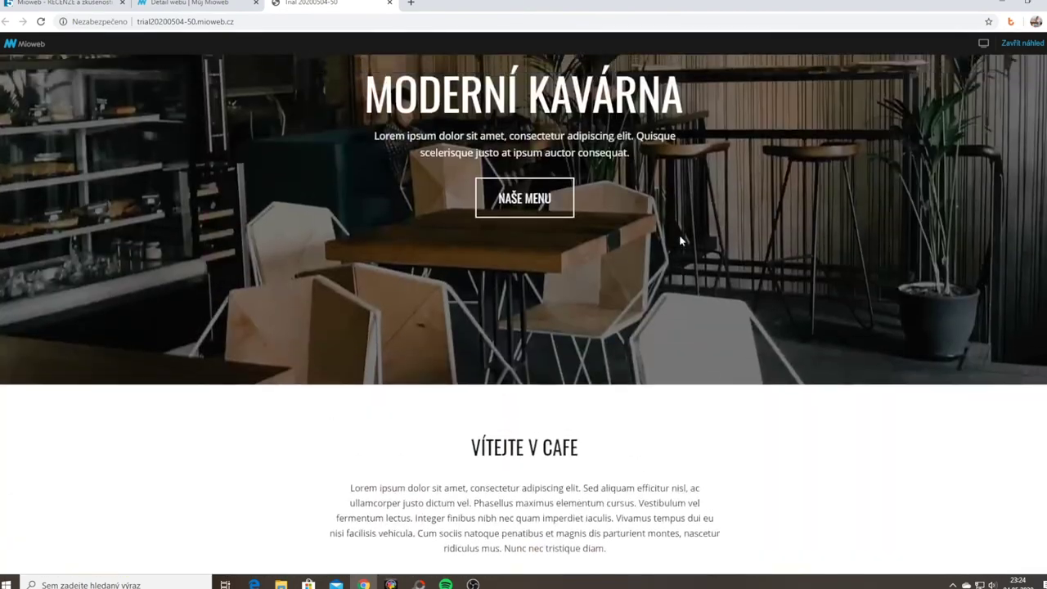
{"action": "scroll", "coordinate": [680, 241], "scroll_direction": "down", "scroll_amount": 8}
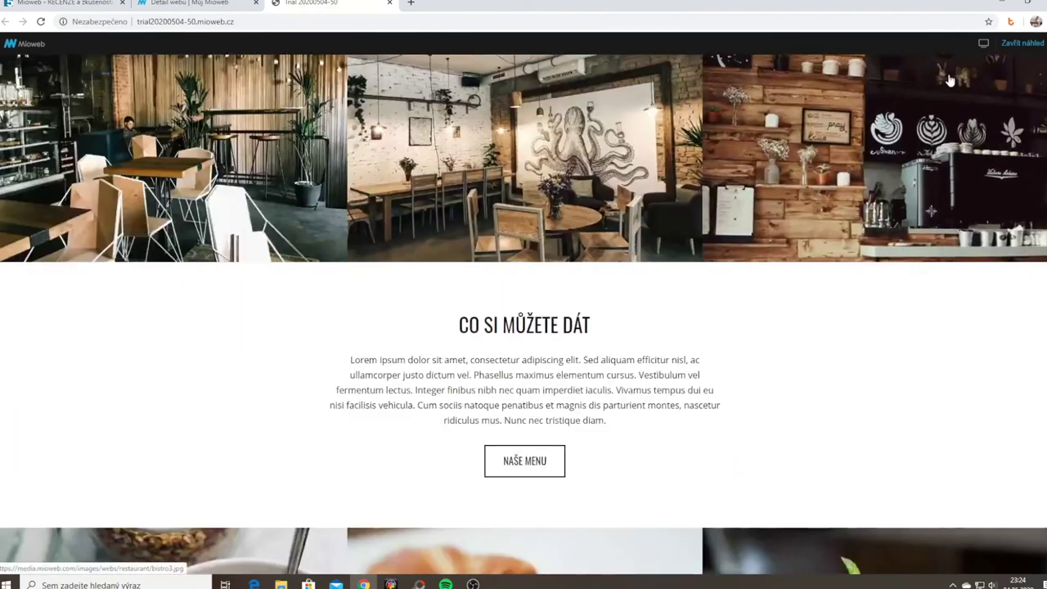
{"action": "left_click", "coordinate": [1013, 45]}
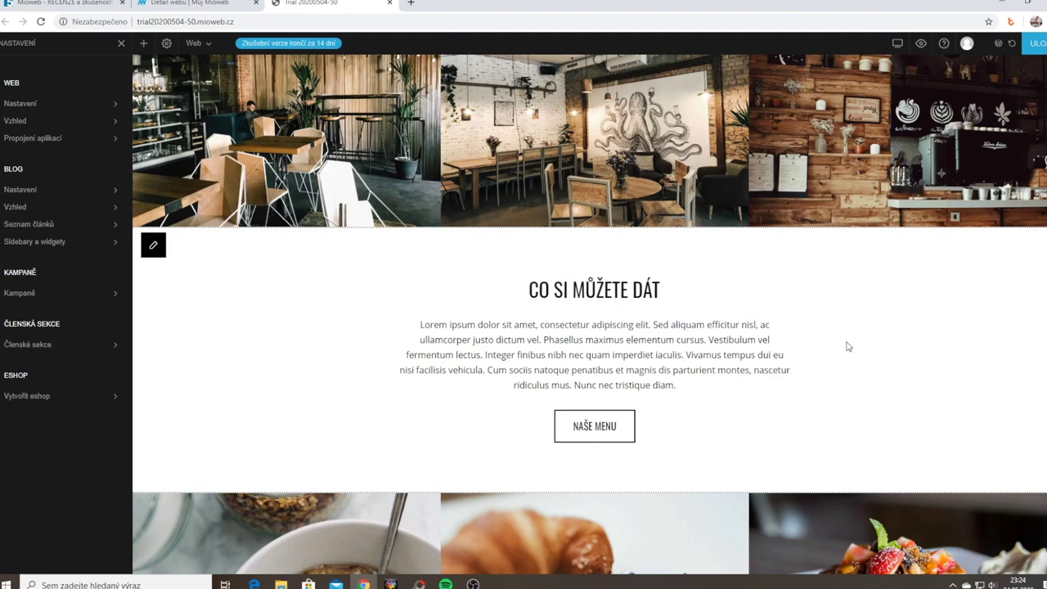
{"action": "mouse_move", "coordinate": [967, 43]}
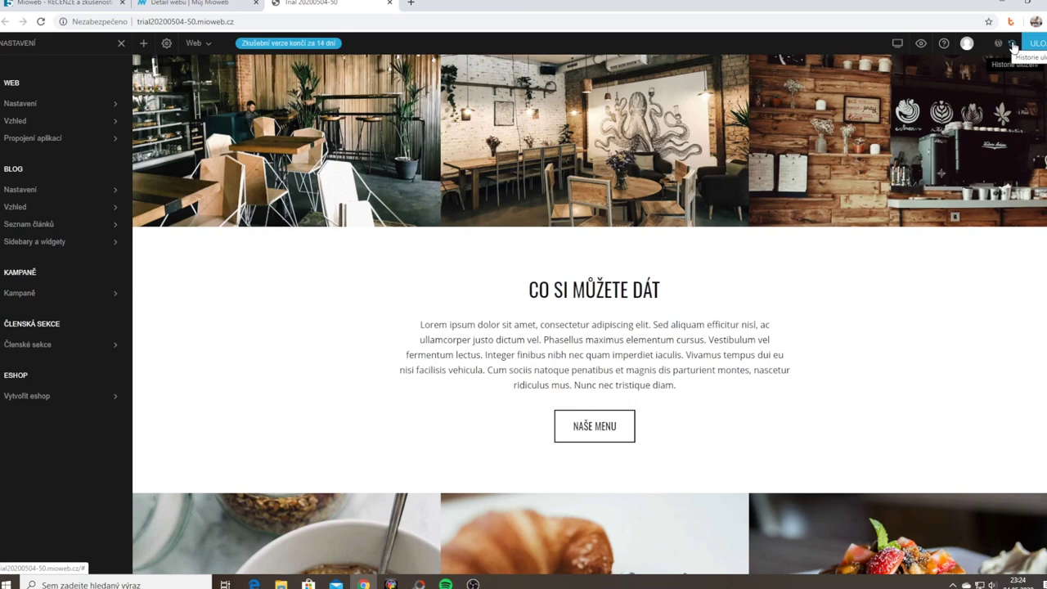
{"action": "left_click", "coordinate": [1013, 45]}
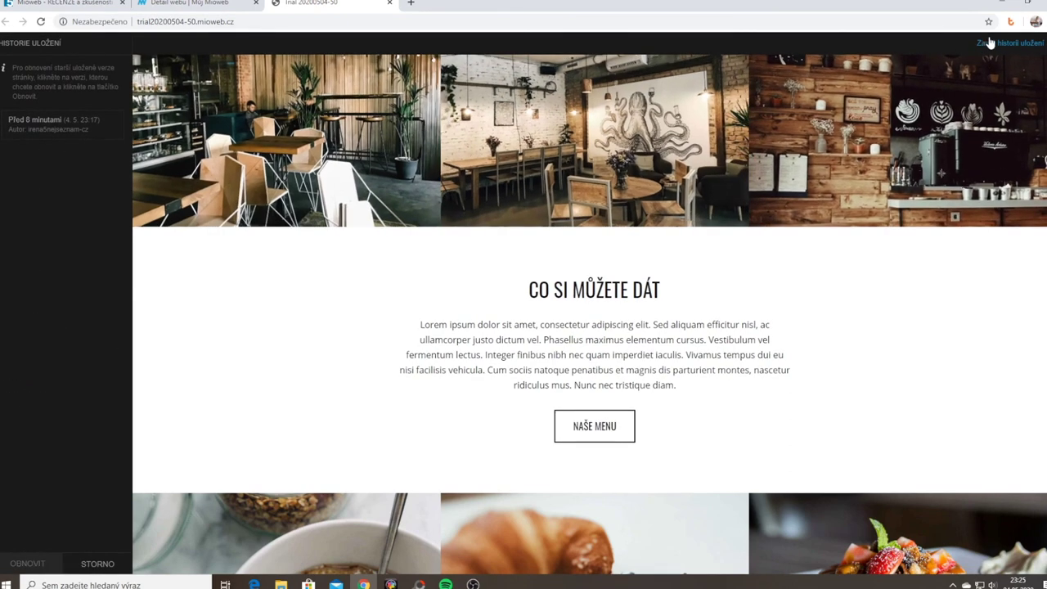
{"action": "left_click", "coordinate": [996, 43]}
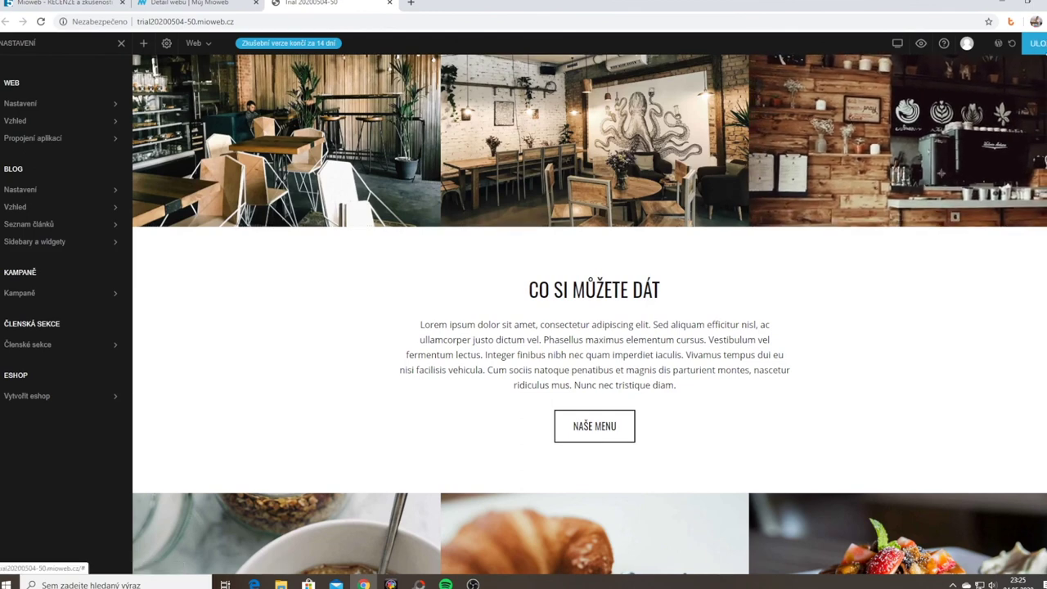
Add '?' to the CO SI MŮŽETE DÁT heading and type 'aaaa' into the paragraph below
{"action": "left_click", "coordinate": [660, 290]}
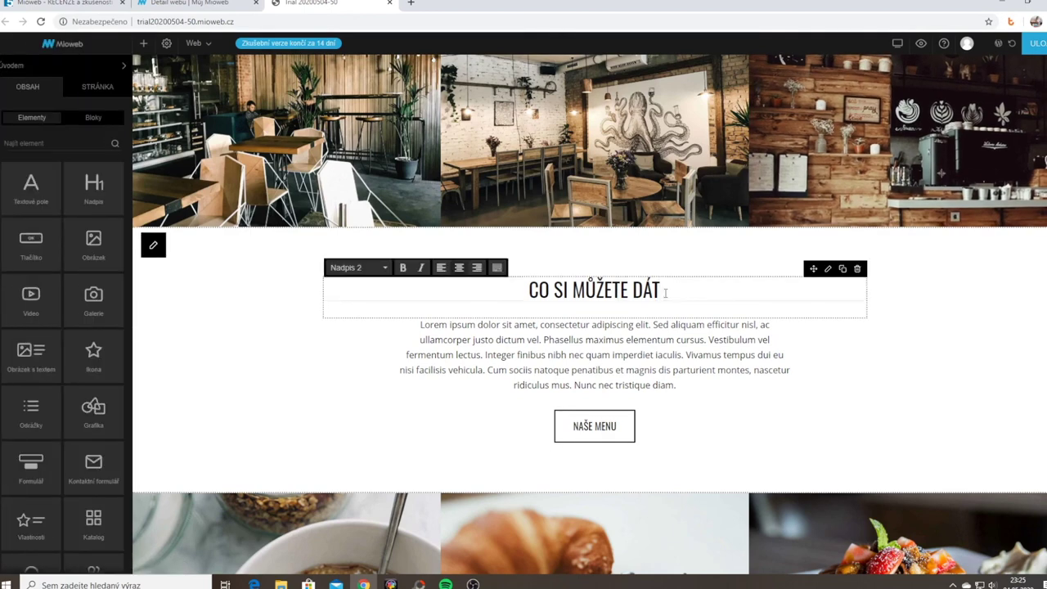
{"action": "type", "text": "?"}
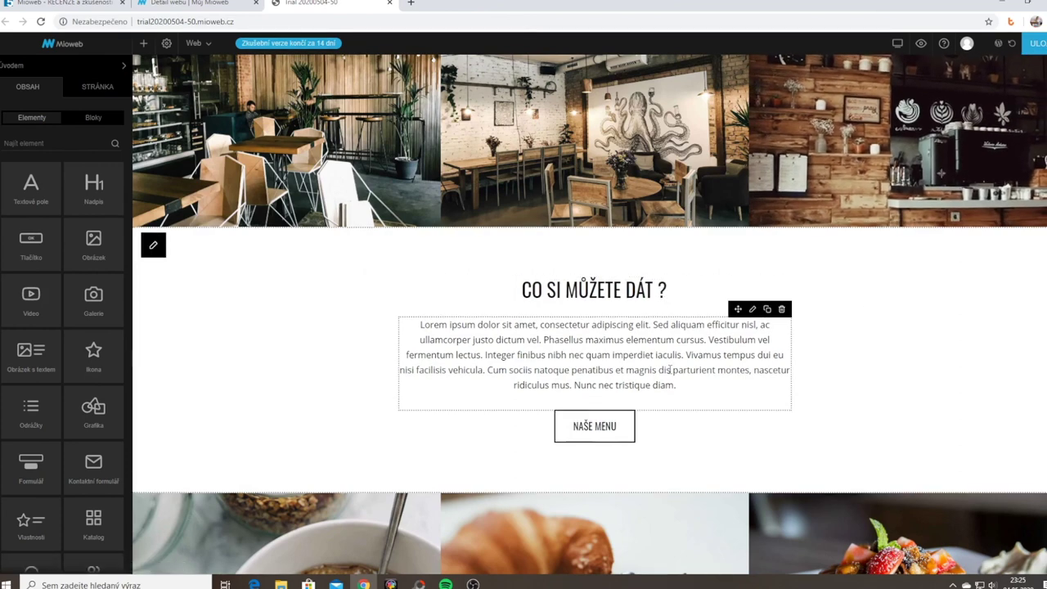
{"action": "left_click", "coordinate": [687, 390]}
{"action": "type", "text": "aaaa"}
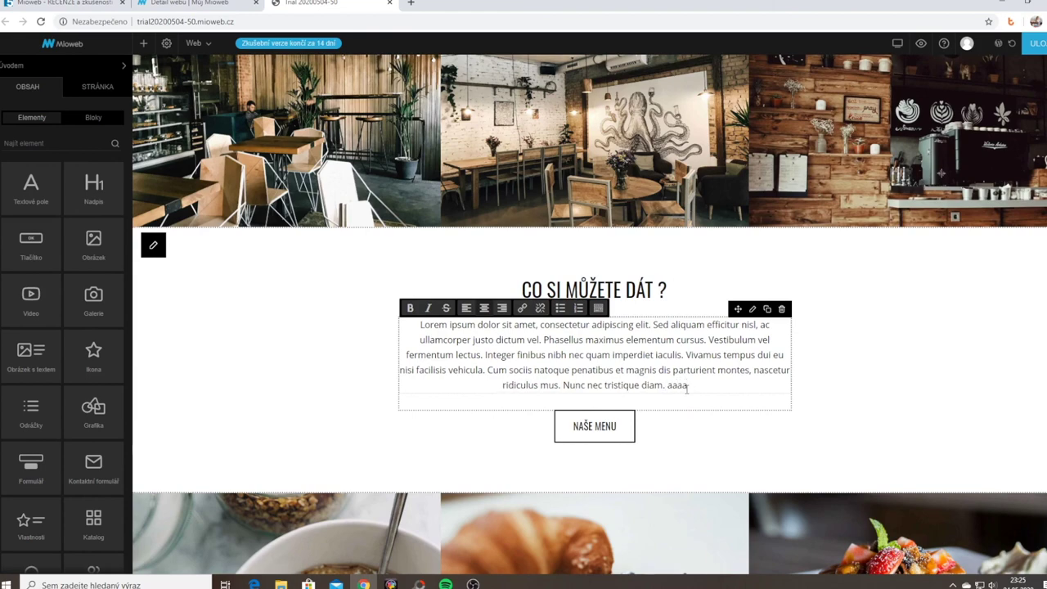
{"action": "scroll", "coordinate": [686, 390], "scroll_direction": "down", "scroll_amount": 5}
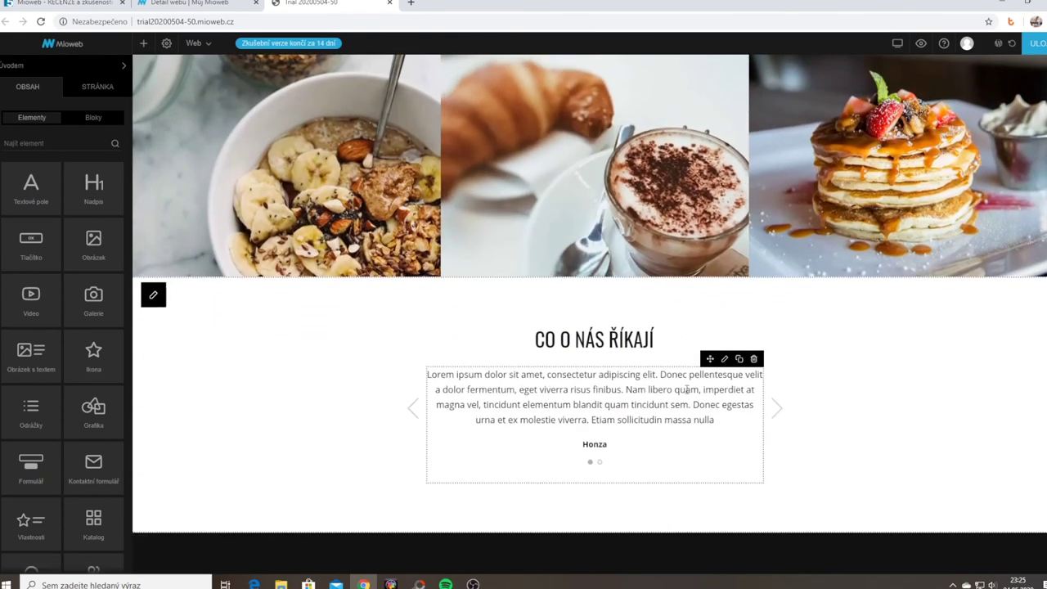
{"action": "scroll", "coordinate": [687, 389], "scroll_direction": "down", "scroll_amount": 2}
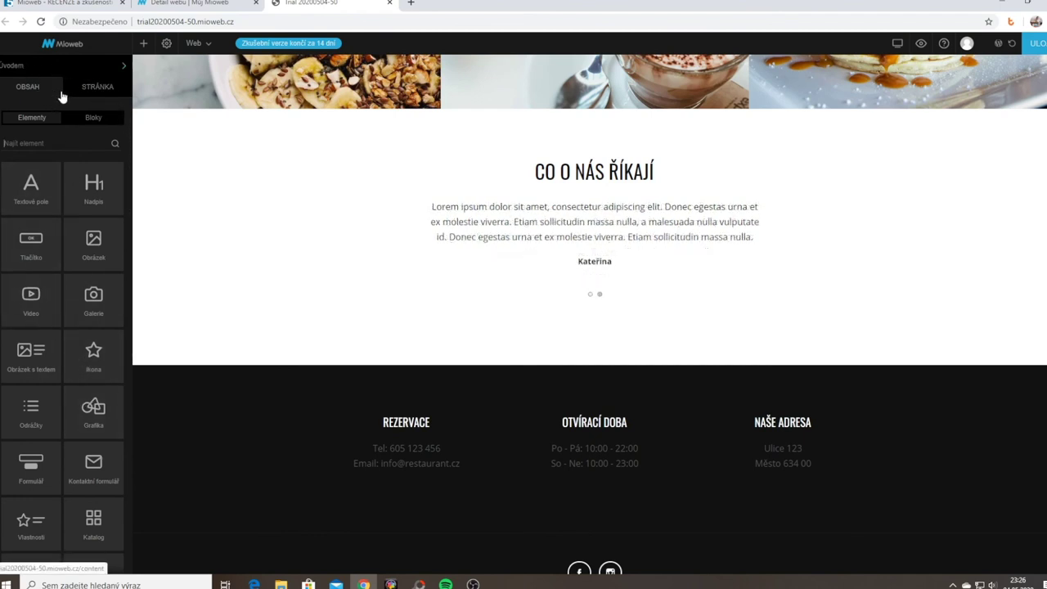
Open the Bloky tab and scroll through its empty and predefined section blocks
{"action": "left_click", "coordinate": [93, 90]}
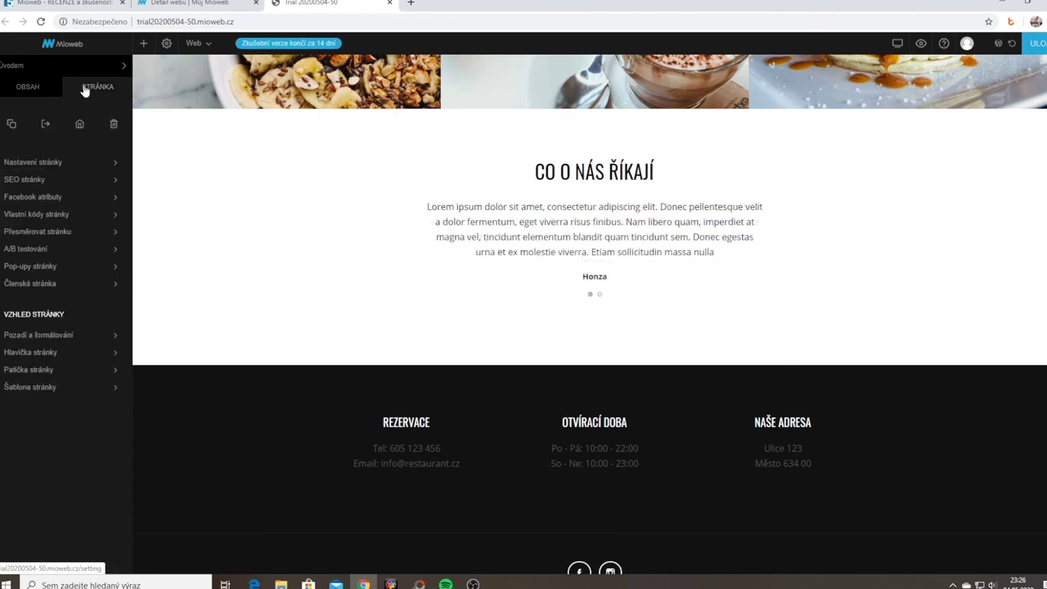
{"action": "left_click", "coordinate": [47, 93]}
{"action": "scroll", "coordinate": [259, 270], "scroll_direction": "up", "scroll_amount": 10}
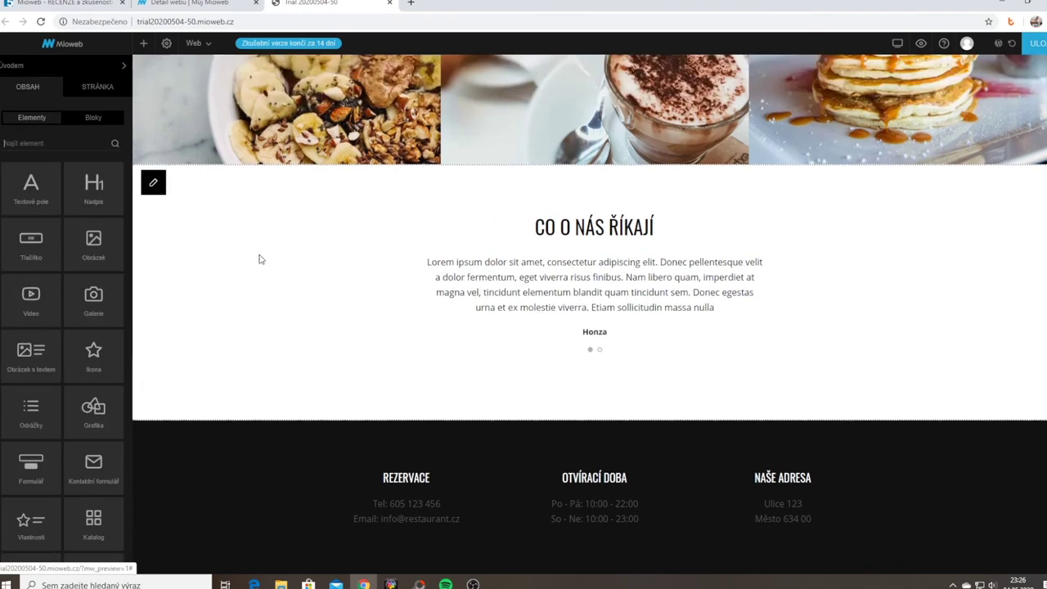
{"action": "scroll", "coordinate": [260, 290], "scroll_direction": "up", "scroll_amount": 10}
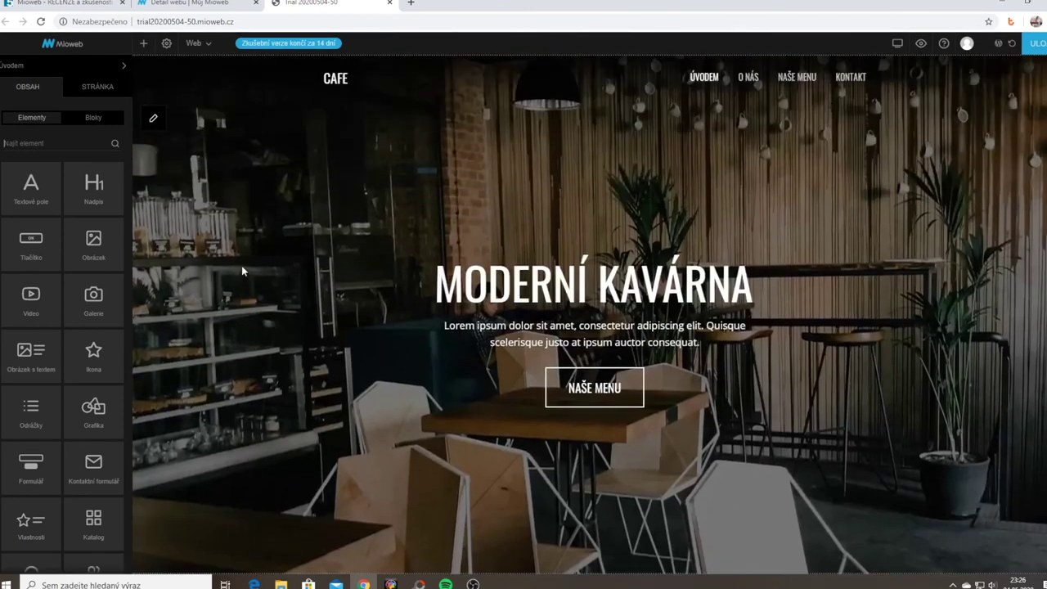
{"action": "left_click", "coordinate": [93, 117]}
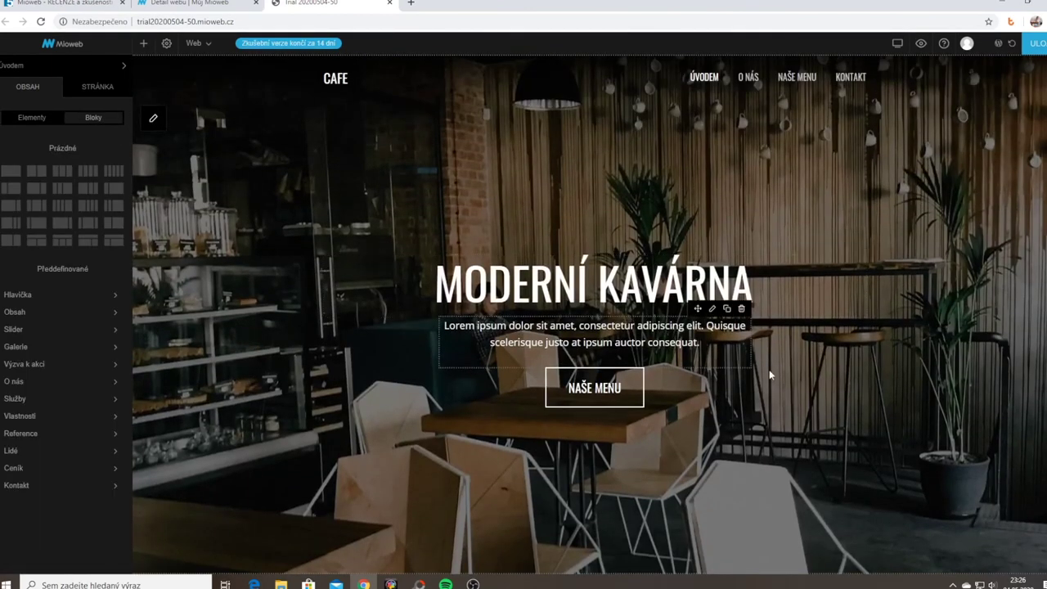
{"action": "scroll", "coordinate": [771, 373], "scroll_direction": "down", "scroll_amount": 2}
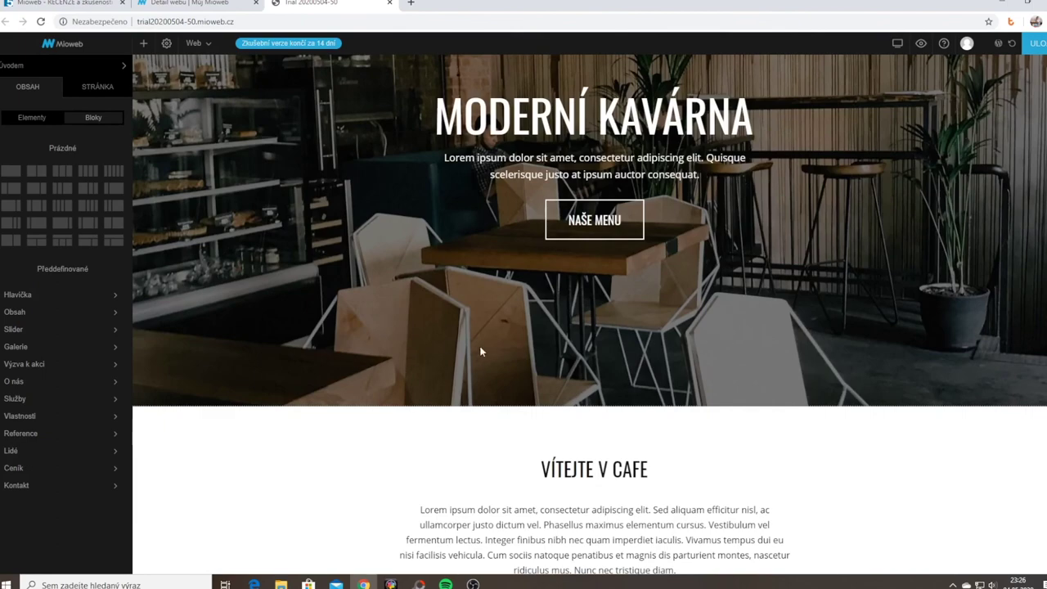
{"action": "scroll", "coordinate": [481, 352], "scroll_direction": "down", "scroll_amount": 3}
{"action": "scroll", "coordinate": [255, 397], "scroll_direction": "down", "scroll_amount": 1}
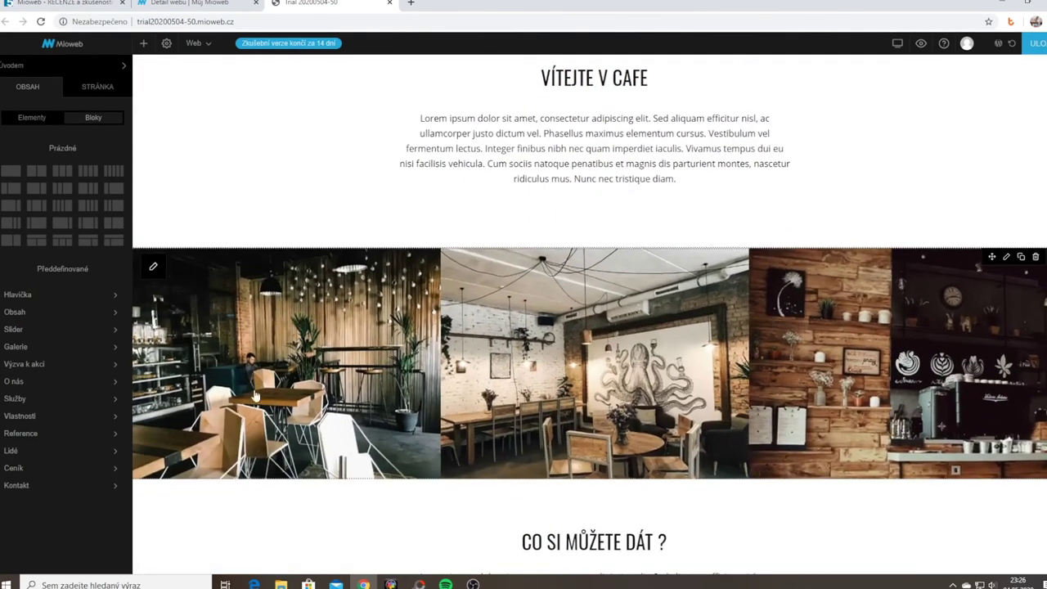
{"action": "scroll", "coordinate": [969, 419], "scroll_direction": "down", "scroll_amount": 2}
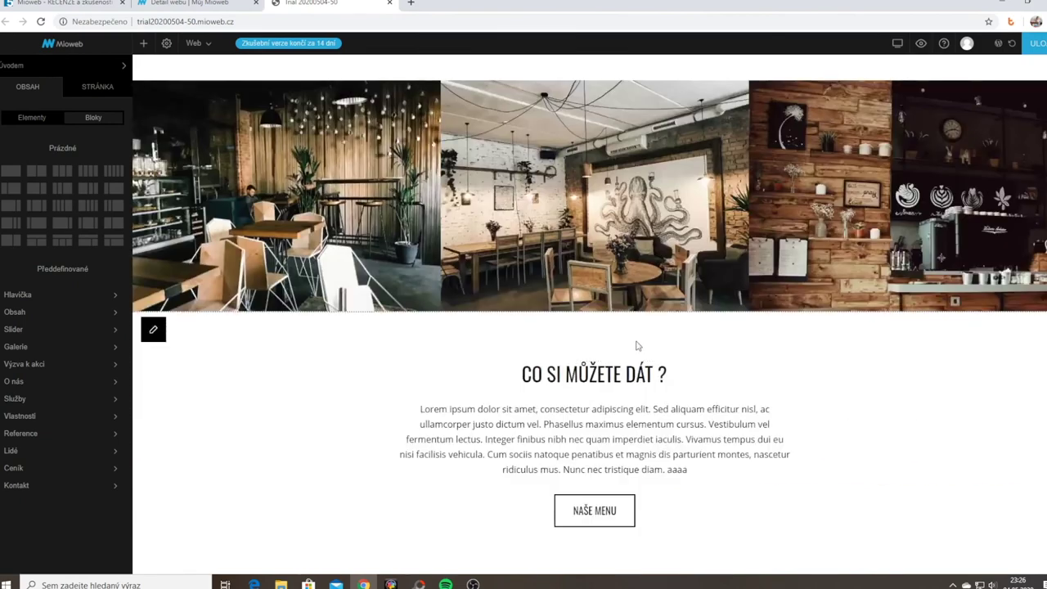
{"action": "scroll", "coordinate": [638, 346], "scroll_direction": "down", "scroll_amount": 3}
{"action": "scroll", "coordinate": [631, 377], "scroll_direction": "down", "scroll_amount": 3}
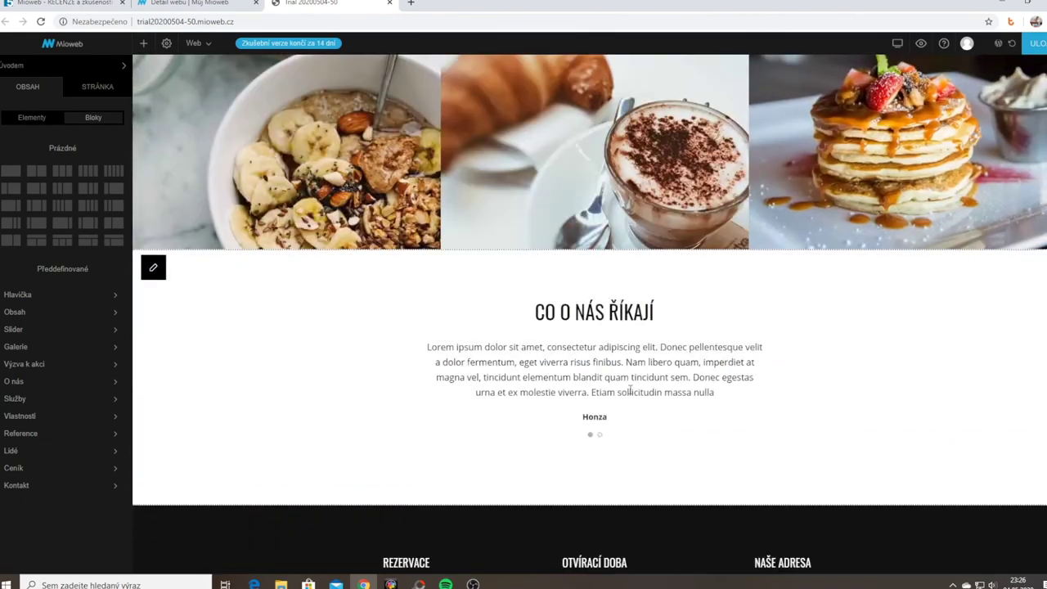
{"action": "scroll", "coordinate": [737, 342], "scroll_direction": "up", "scroll_amount": 3}
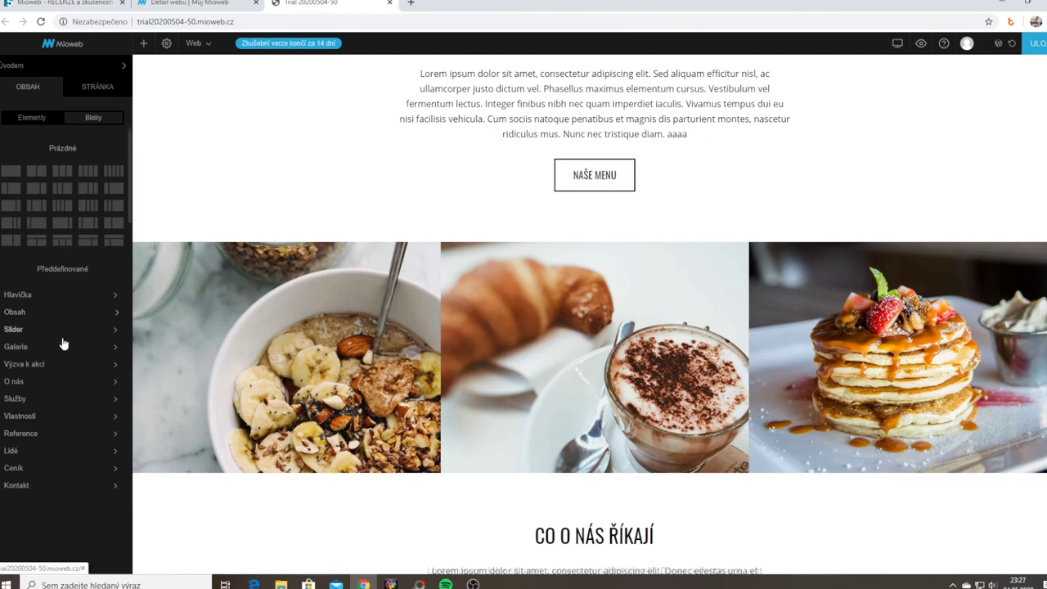
Drag the e-mail form template from Výzva k akci onto the page below the menu text
{"action": "mouse_move", "coordinate": [53, 368]}
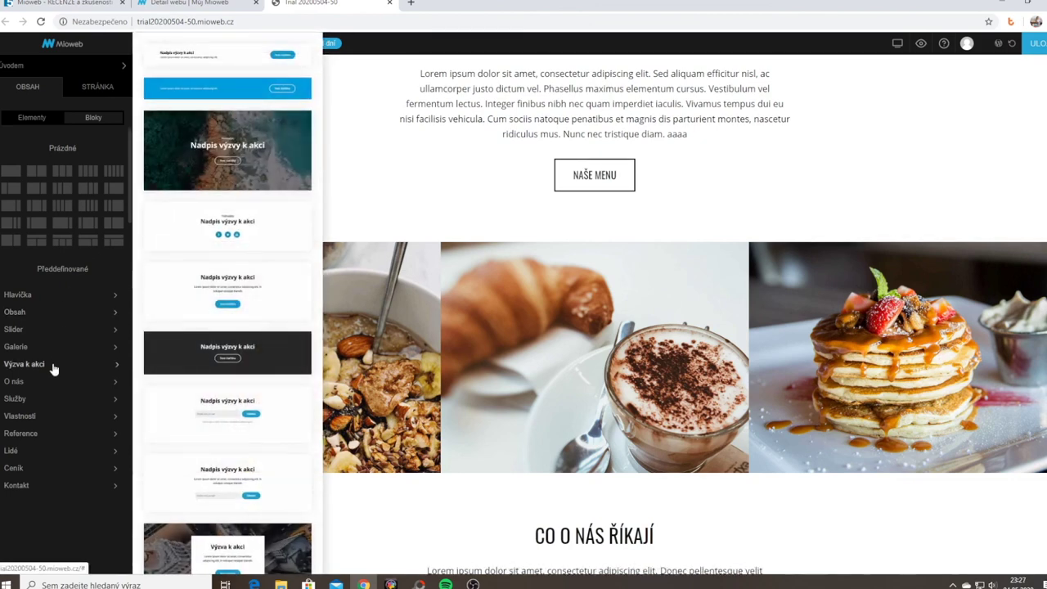
{"action": "scroll", "coordinate": [269, 262], "scroll_direction": "down", "scroll_amount": 4}
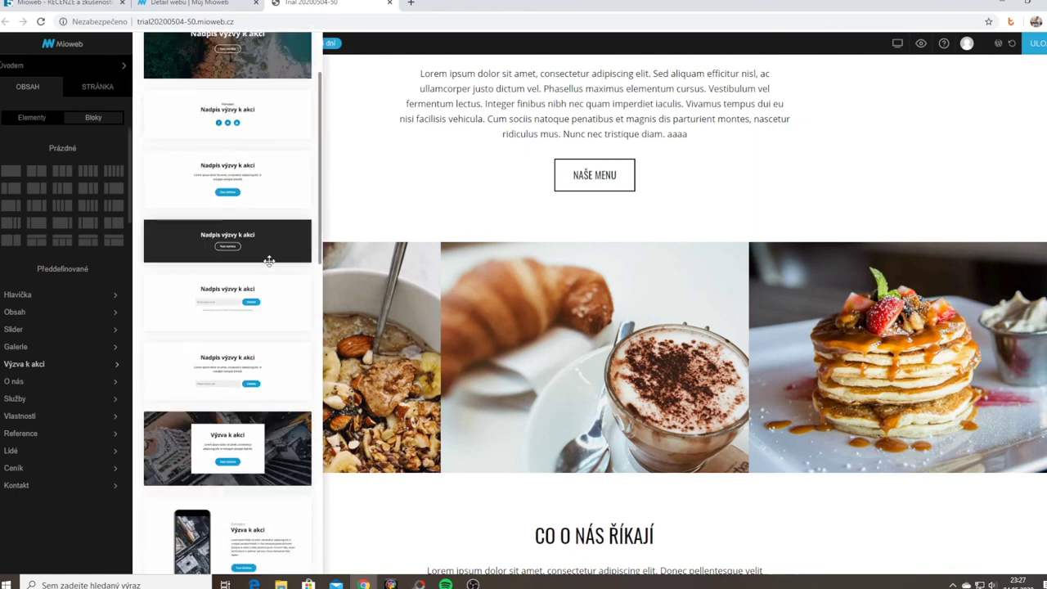
{"action": "scroll", "coordinate": [269, 262], "scroll_direction": "down", "scroll_amount": 3}
{"action": "scroll", "coordinate": [271, 264], "scroll_direction": "up", "scroll_amount": 5}
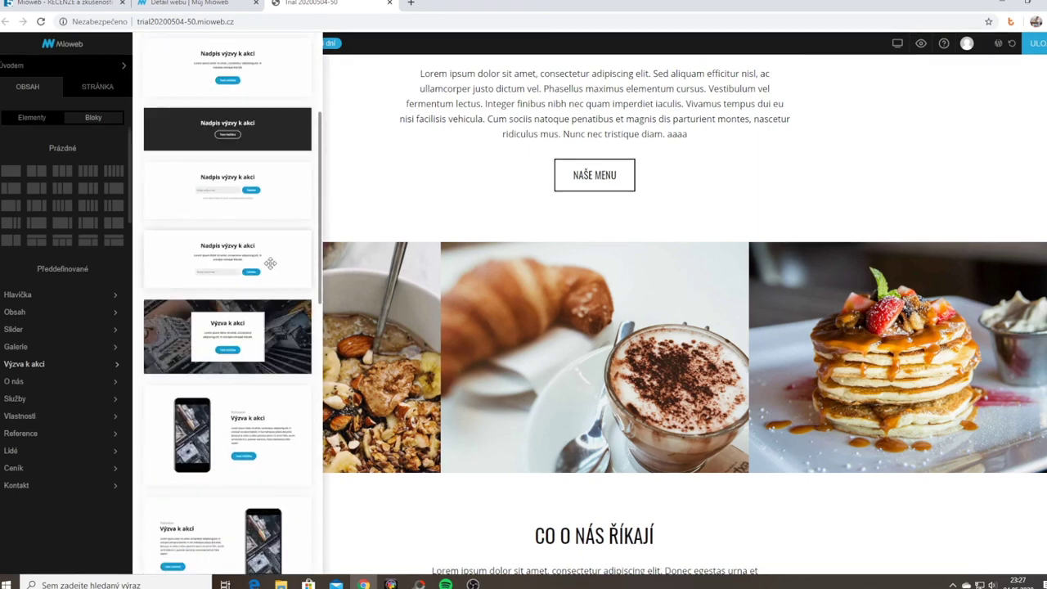
{"action": "left_click_drag", "start_coordinate": [226, 259], "coordinate": [393, 246]}
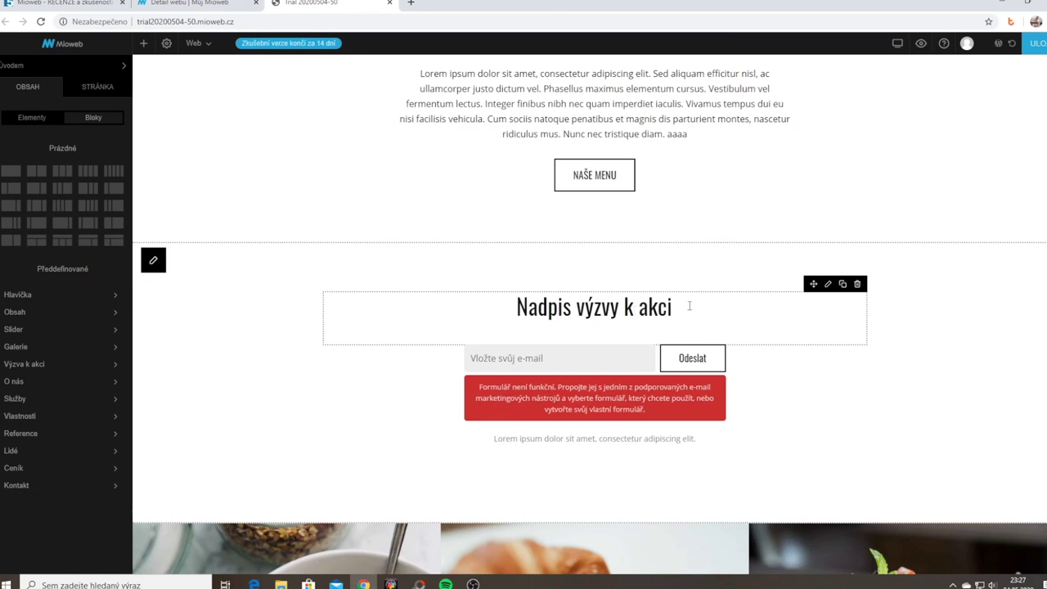
Retitle the new block's heading 'Zajdi si k nám na kávu'
{"action": "left_click_drag", "start_coordinate": [689, 306], "coordinate": [518, 308]}
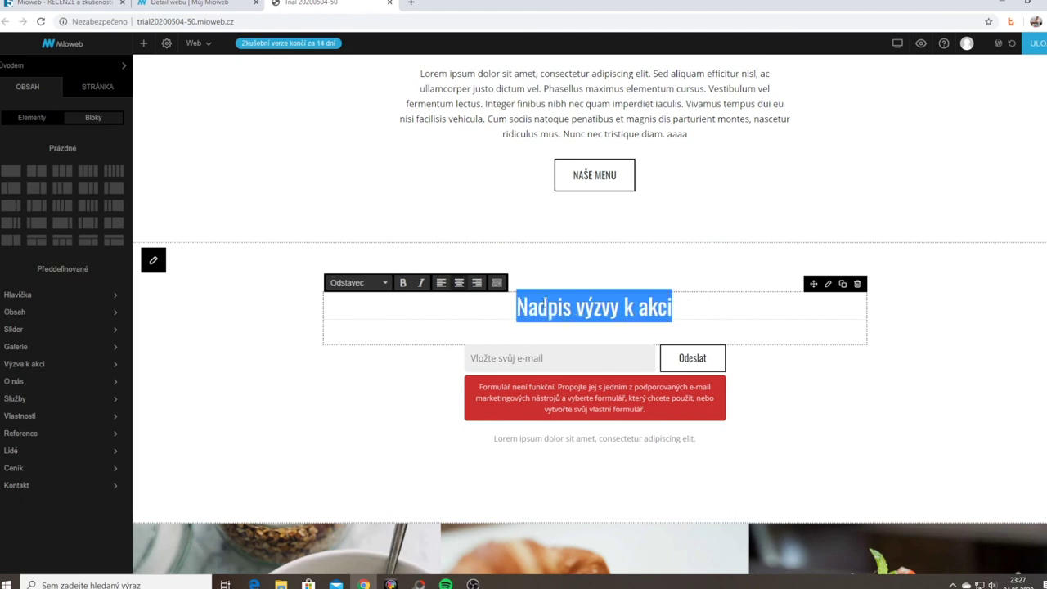
{"action": "type", "text": "Zajdi"}
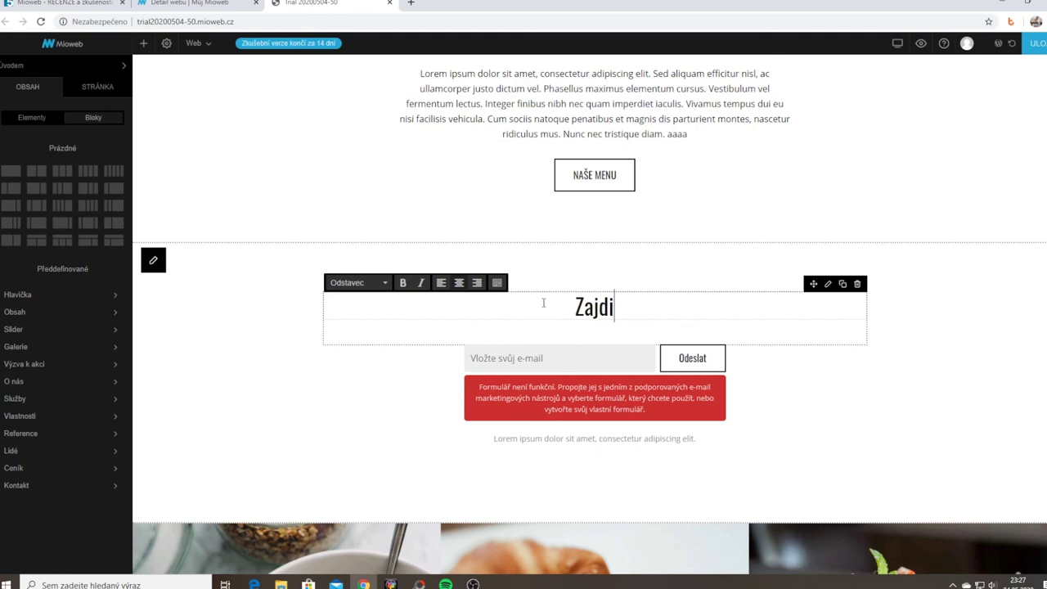
{"action": "type", "text": " si k nám "}
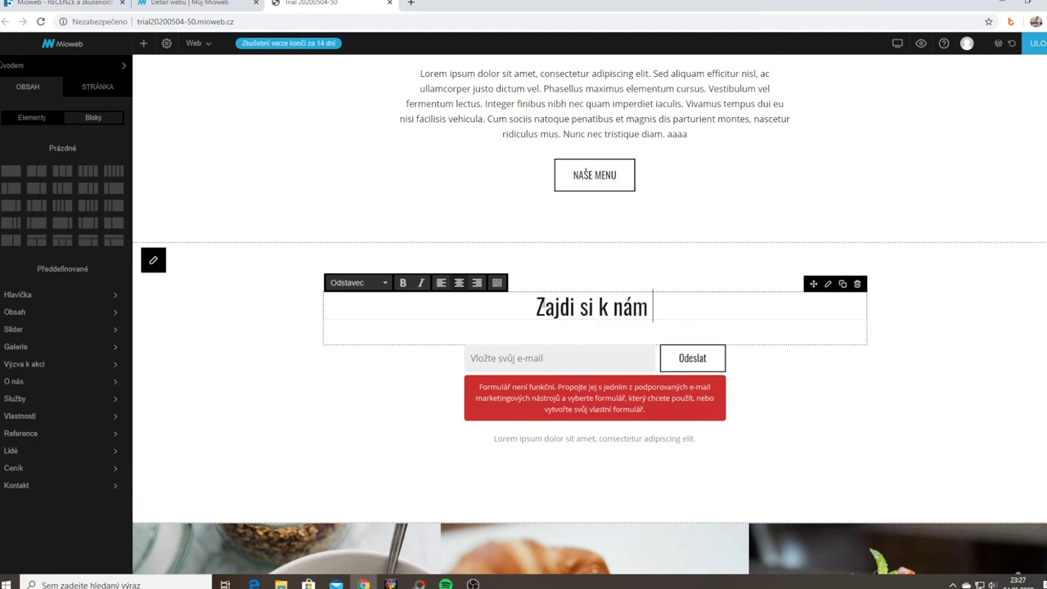
{"action": "type", "text": "na kávu"}
{"action": "left_click", "coordinate": [671, 402]}
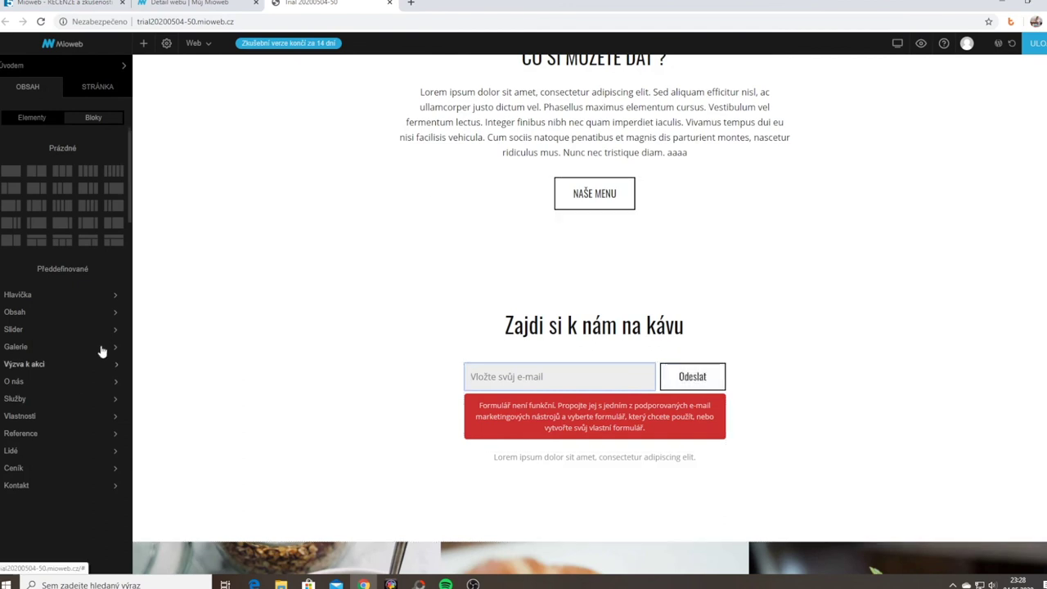
Insert the 'Kontaktujte mě' block from the Kontakt block templates
{"action": "left_click", "coordinate": [37, 467]}
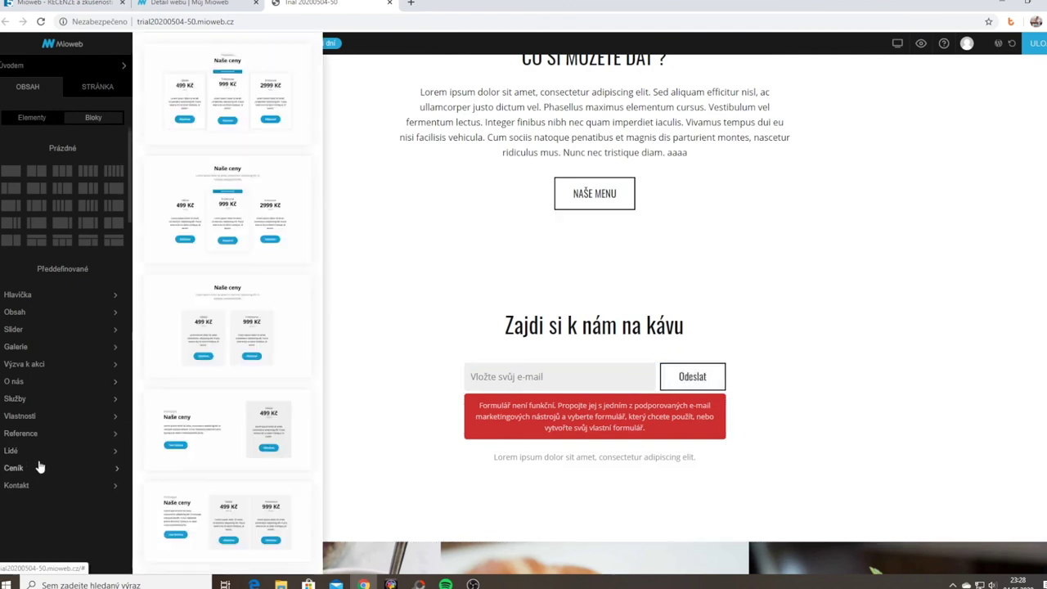
{"action": "left_click", "coordinate": [18, 485]}
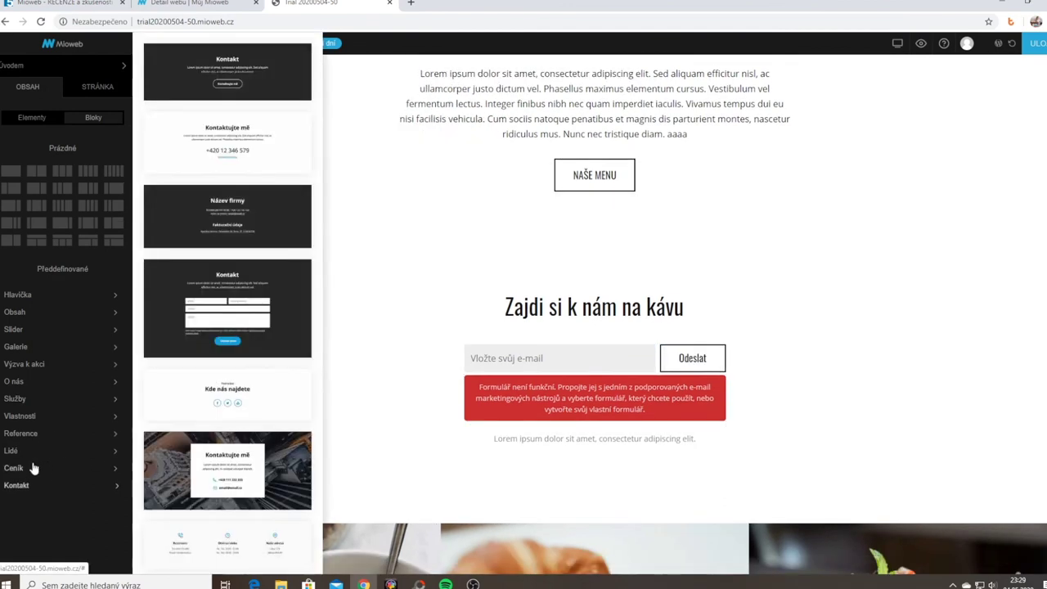
{"action": "scroll", "coordinate": [203, 315], "scroll_direction": "down", "scroll_amount": 1}
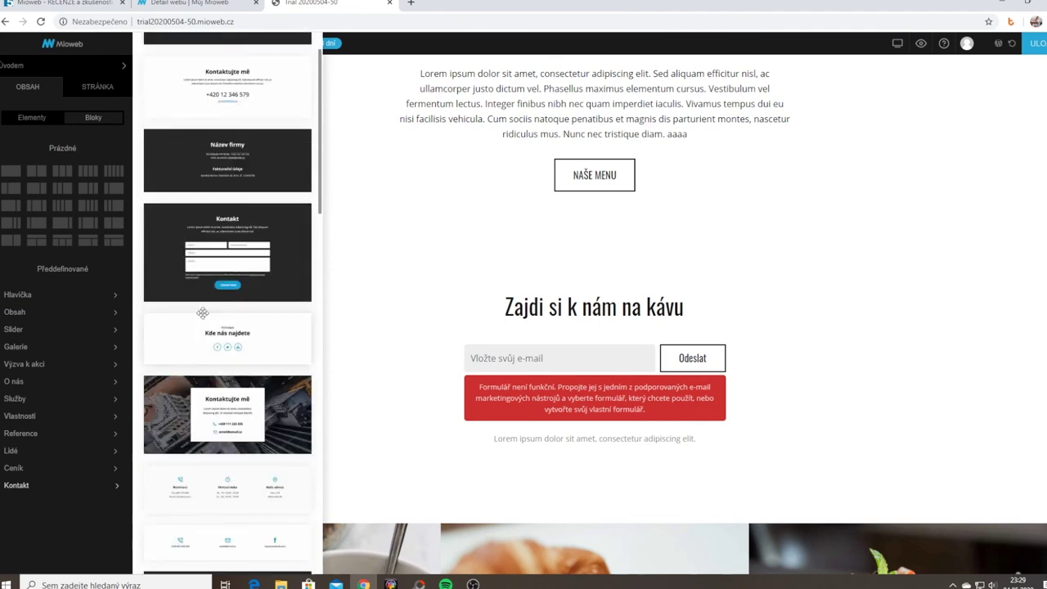
{"action": "scroll", "coordinate": [203, 313], "scroll_direction": "up", "scroll_amount": 1}
{"action": "left_click_drag", "start_coordinate": [227, 475], "coordinate": [532, 242]}
Style the contact heading with size 56, dark red #8a3d3d and a thin framed box
{"action": "mouse_move", "coordinate": [640, 346]}
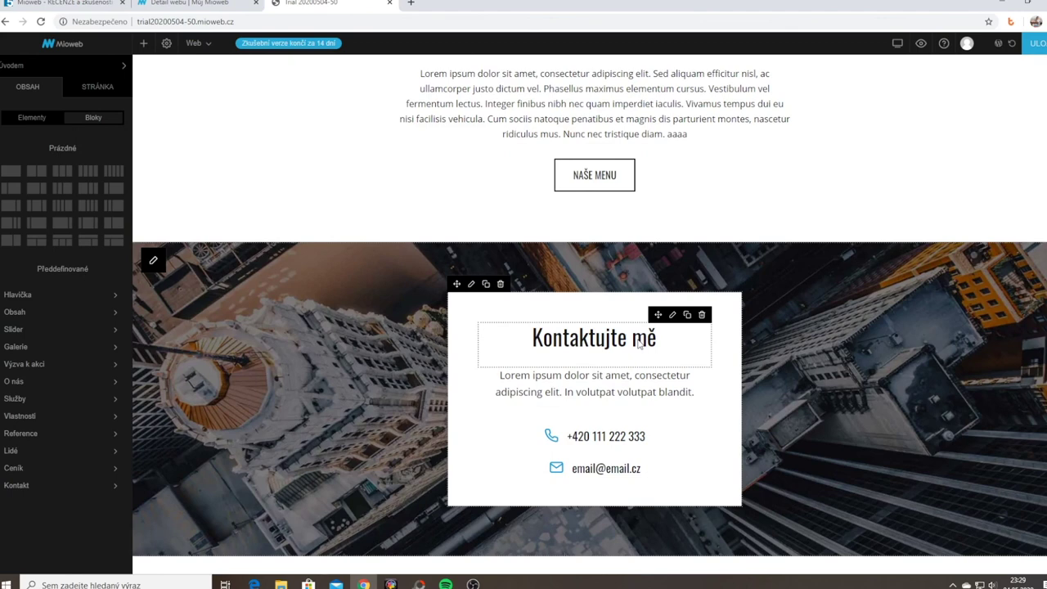
{"action": "double_click", "coordinate": [654, 345]}
{"action": "left_click", "coordinate": [659, 344]}
{"action": "left_click", "coordinate": [672, 315]}
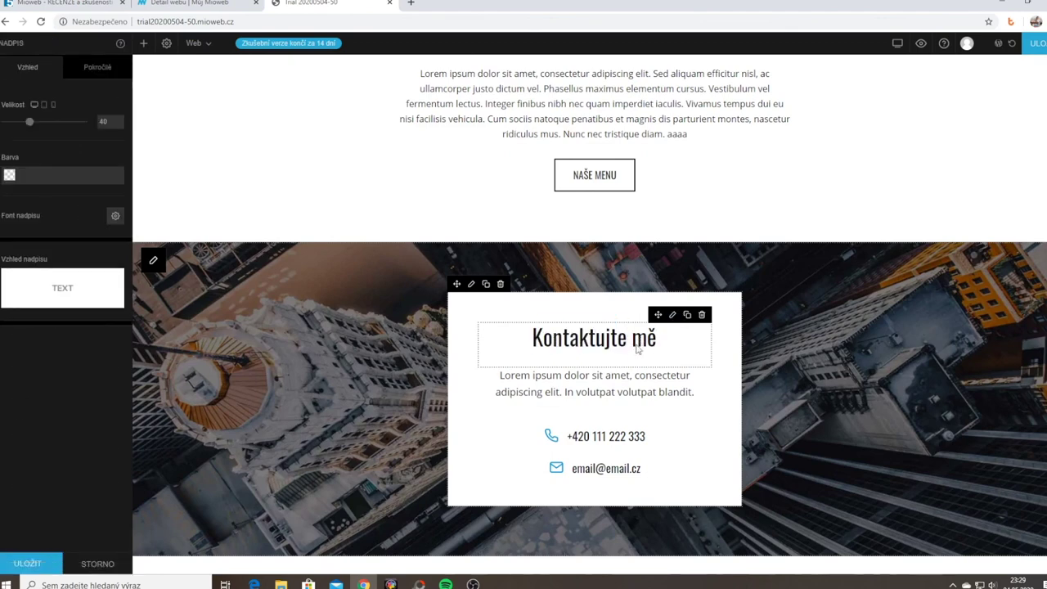
{"action": "mouse_move", "coordinate": [31, 123]}
{"action": "left_mouse_down"}
{"action": "mouse_move", "coordinate": [22, 122]}
{"action": "mouse_move", "coordinate": [46, 124]}
{"action": "left_mouse_up"}
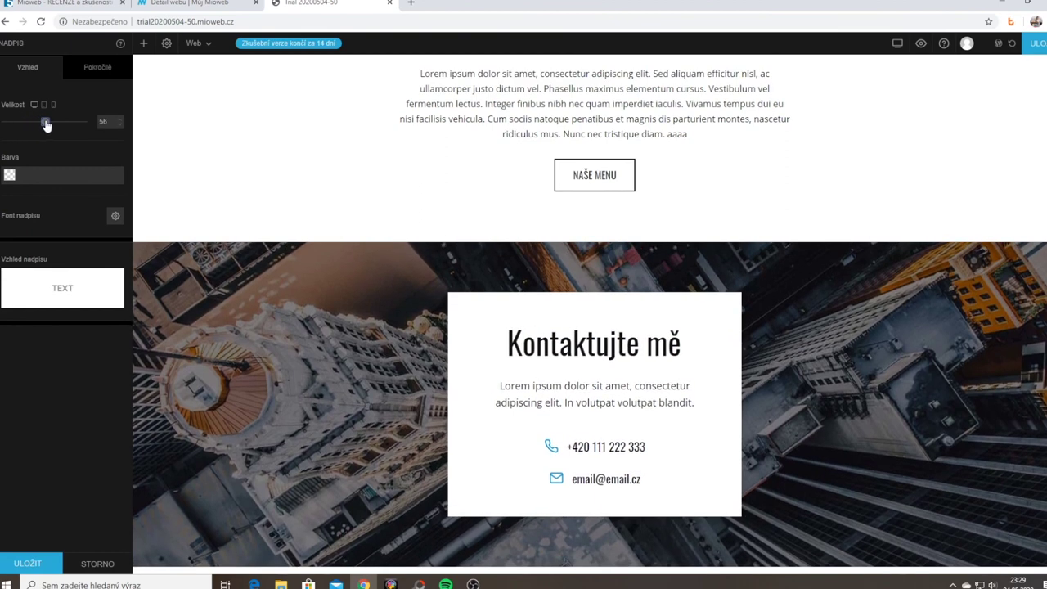
{"action": "left_click", "coordinate": [9, 175]}
{"action": "left_click", "coordinate": [31, 213]}
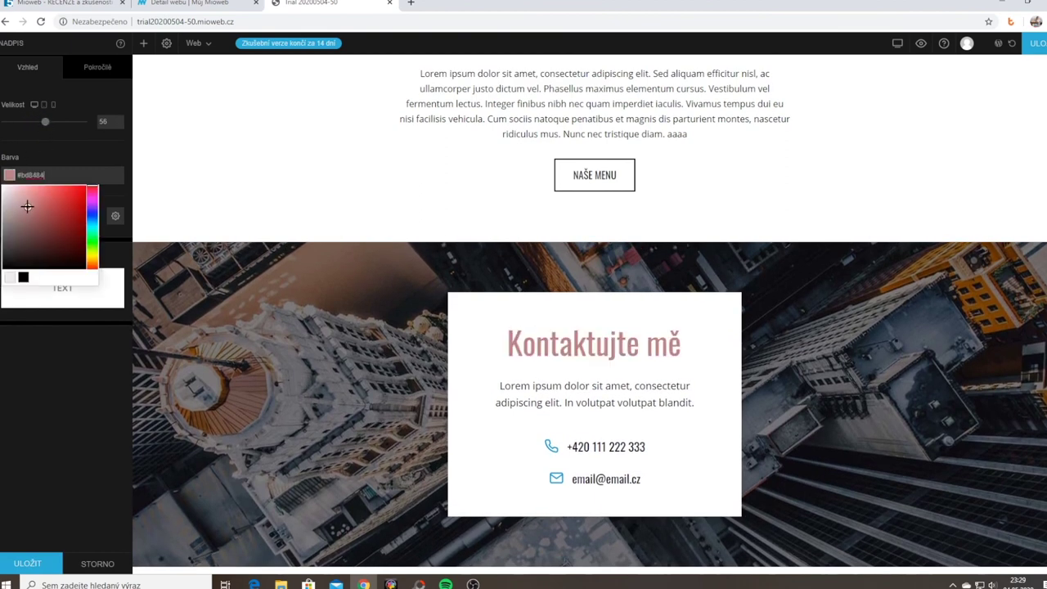
{"action": "mouse_move", "coordinate": [31, 213]}
{"action": "left_mouse_down"}
{"action": "mouse_move", "coordinate": [38, 227]}
{"action": "mouse_move", "coordinate": [48, 223]}
{"action": "left_mouse_up"}
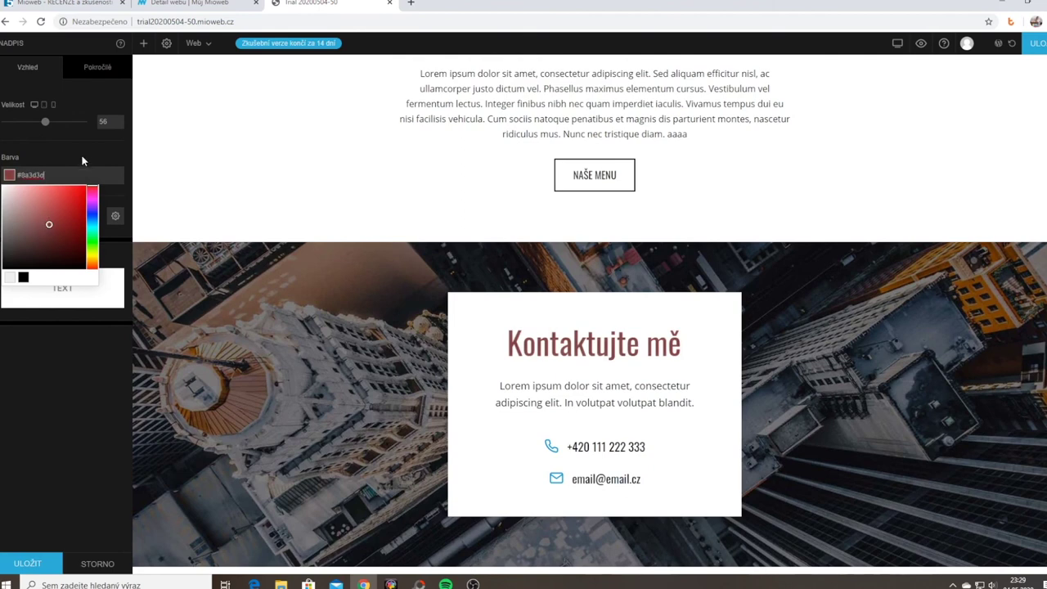
{"action": "left_click", "coordinate": [82, 161]}
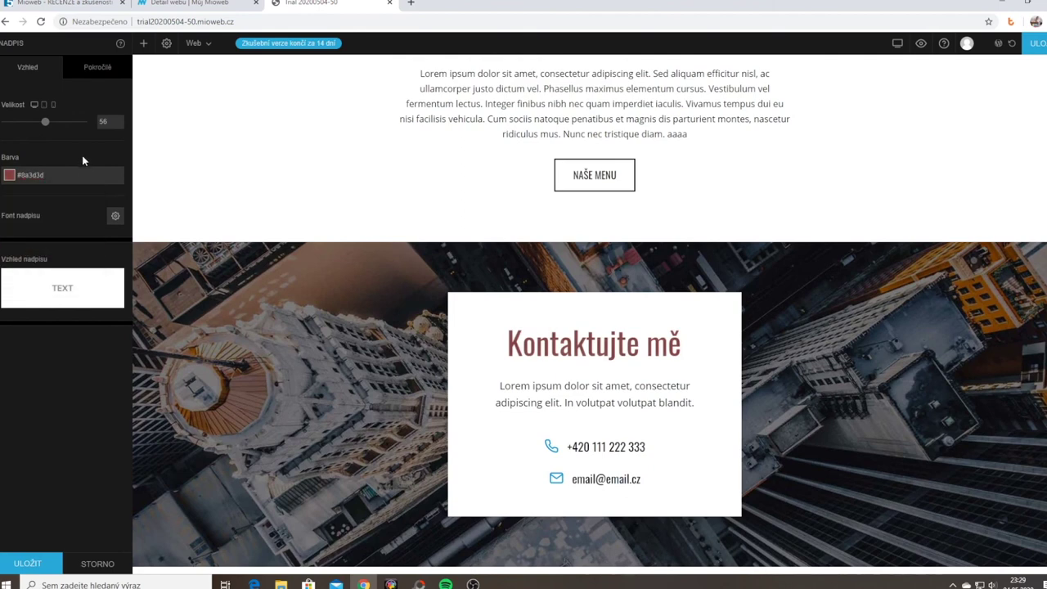
{"action": "left_click", "coordinate": [82, 291]}
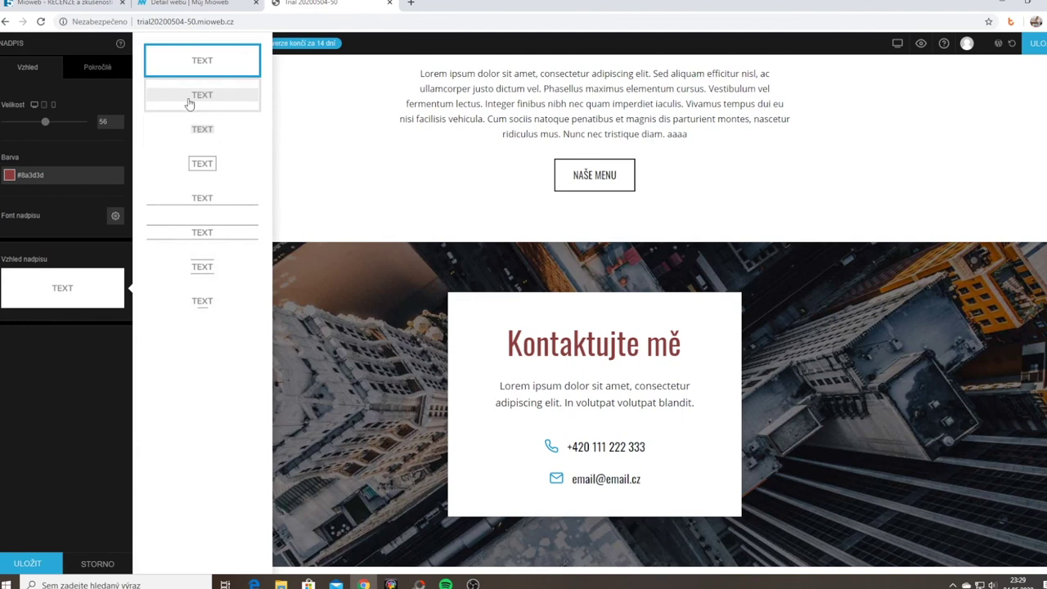
{"action": "left_click", "coordinate": [205, 182]}
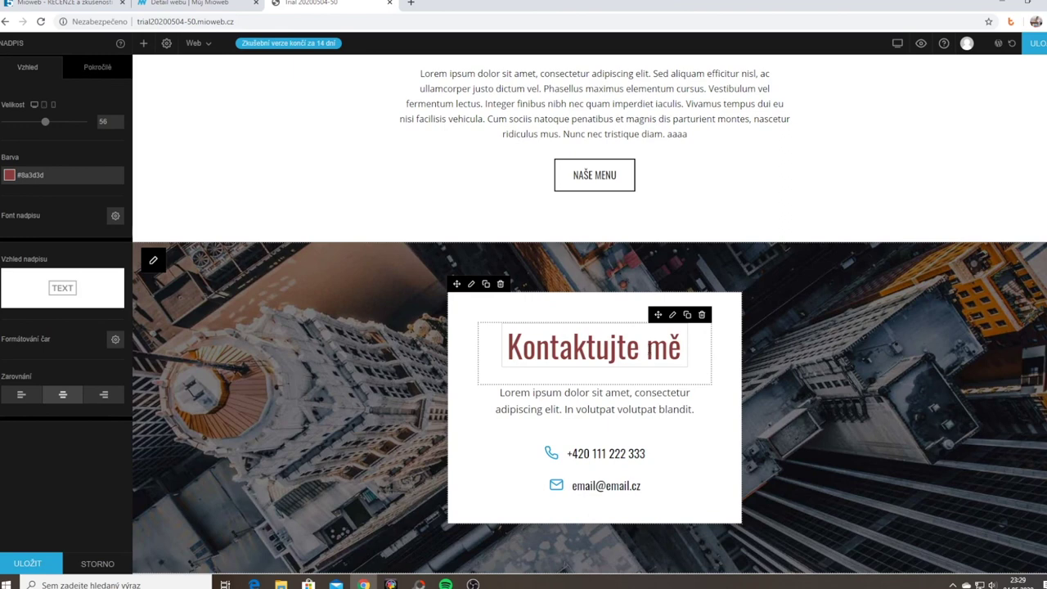
Retype the contact heading as 'Kontakt'
{"action": "left_click", "coordinate": [642, 348]}
{"action": "left_click_drag", "start_coordinate": [507, 348], "coordinate": [681, 348]}
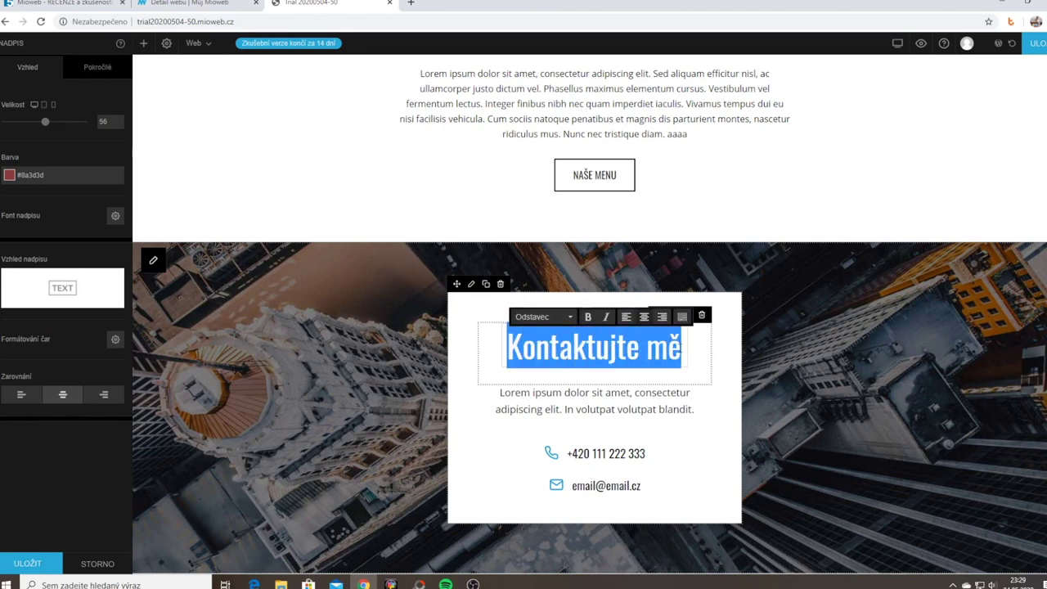
{"action": "type", "text": "Kontakt"}
{"action": "left_click", "coordinate": [663, 408]}
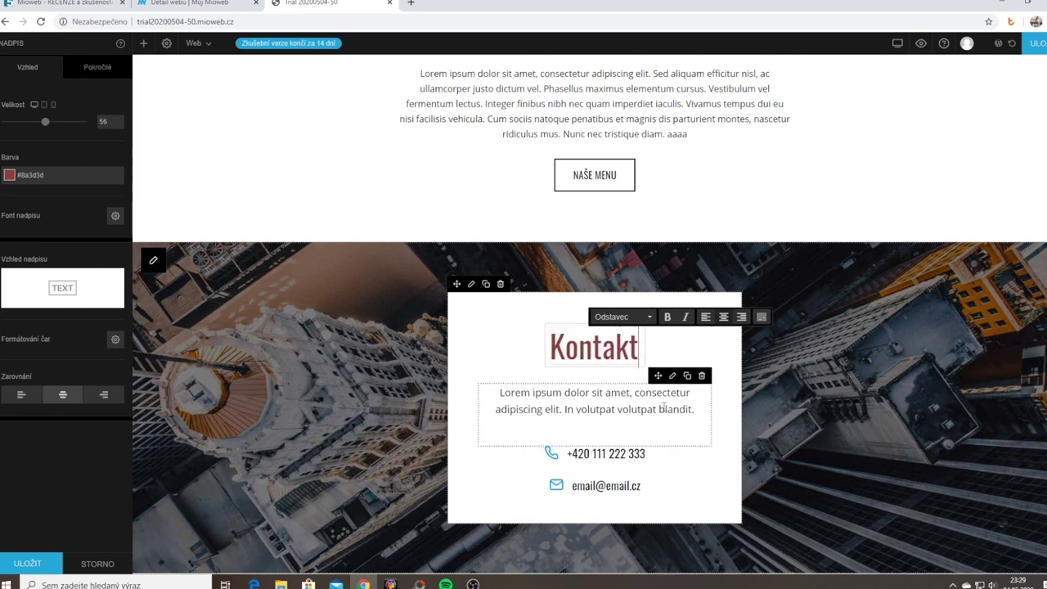
Replace the contact paragraph with 'V případě zájmu se nám nebojte ozvat' in bold
{"action": "triple_click", "coordinate": [693, 409]}
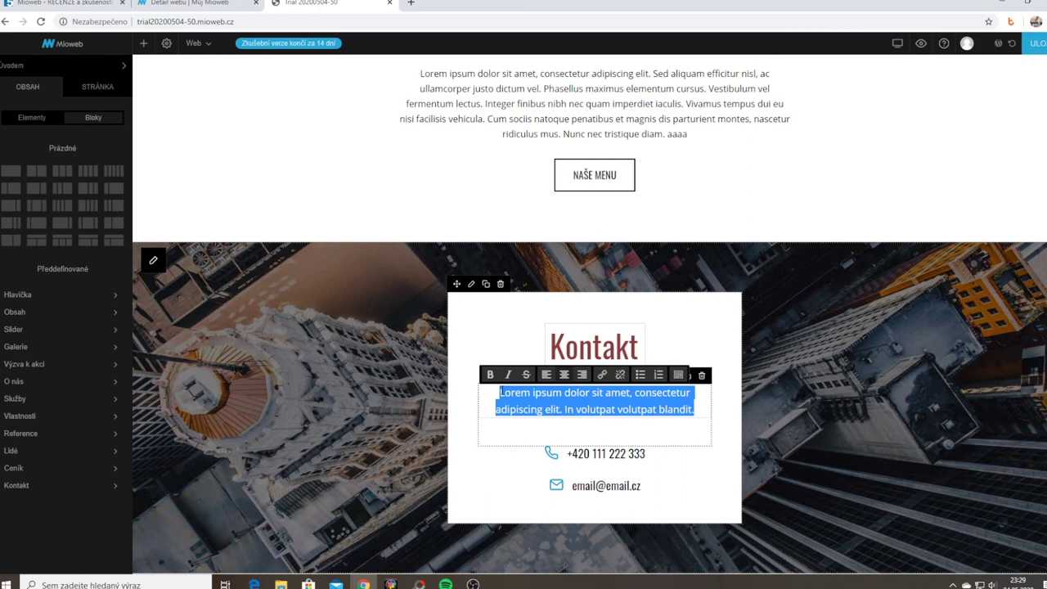
{"action": "type", "text": "V případě zájmu se nám nebojte ozvat"}
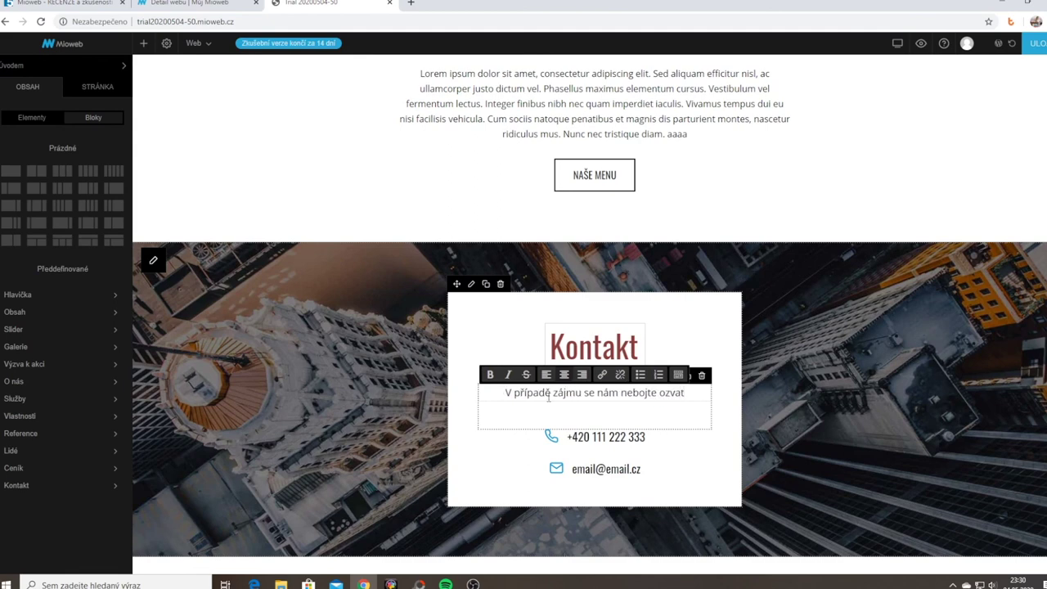
{"action": "left_click_drag", "start_coordinate": [509, 396], "coordinate": [686, 393]}
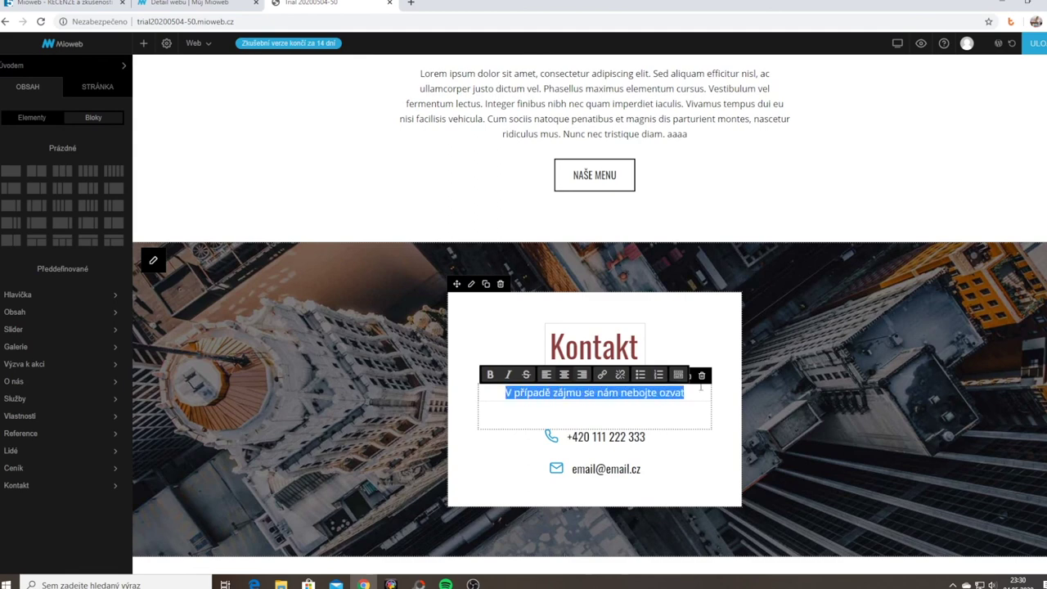
{"action": "left_click", "coordinate": [490, 375]}
{"action": "left_click", "coordinate": [364, 277]}
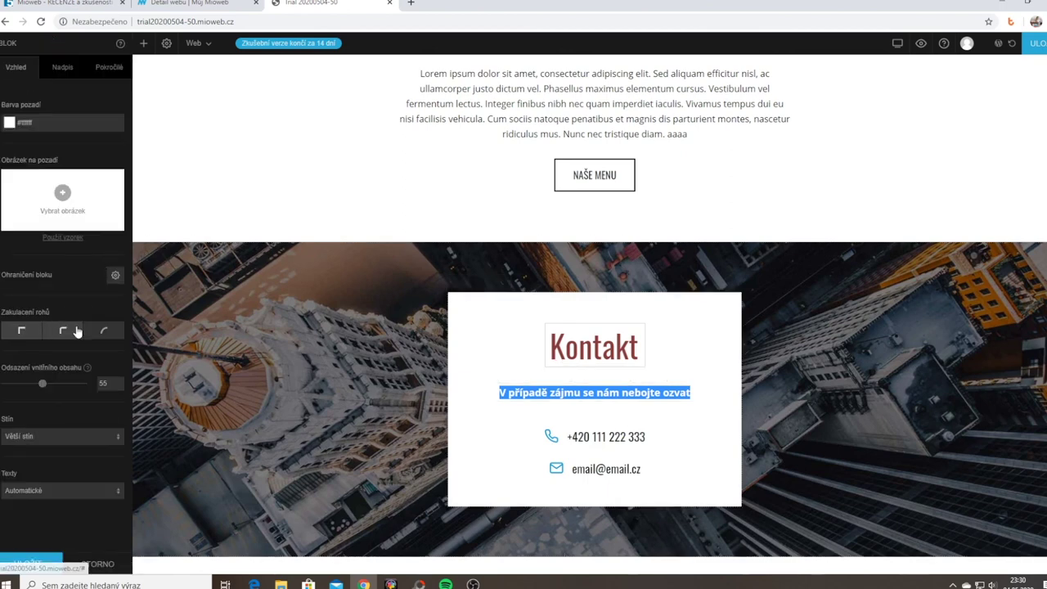
Reduce the Kontakt box's inner padding to 48 and give it the white wood background pattern
{"action": "left_click_drag", "start_coordinate": [46, 388], "coordinate": [38, 391]}
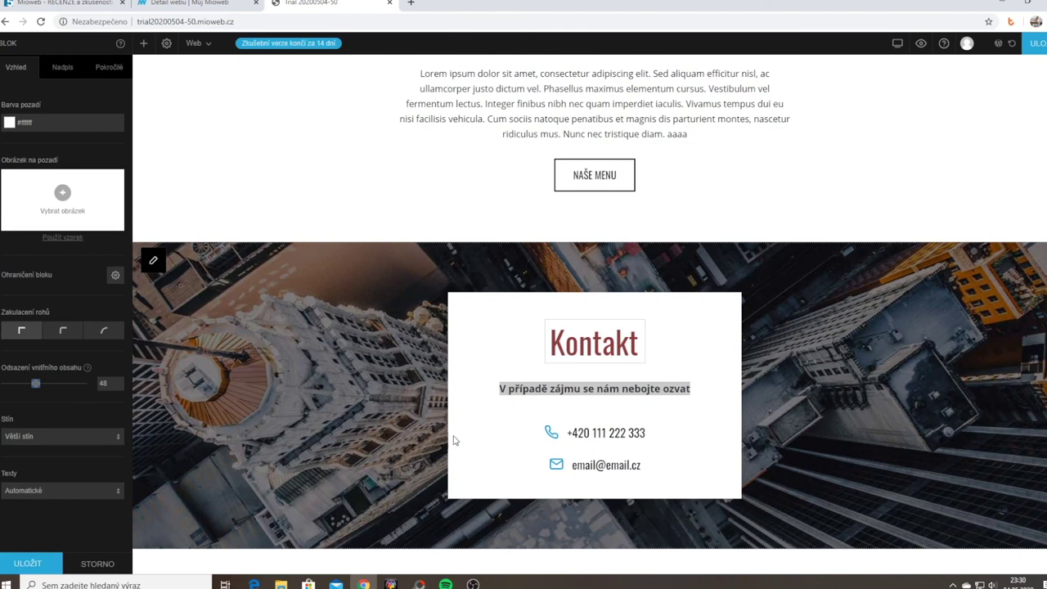
{"action": "left_click", "coordinate": [519, 412]}
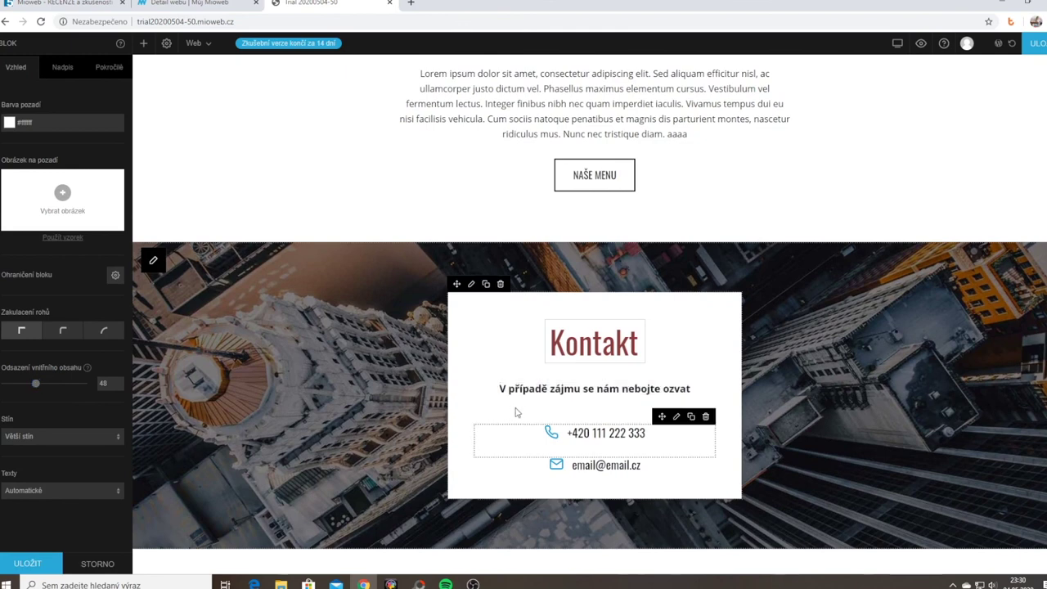
{"action": "left_click", "coordinate": [63, 239]}
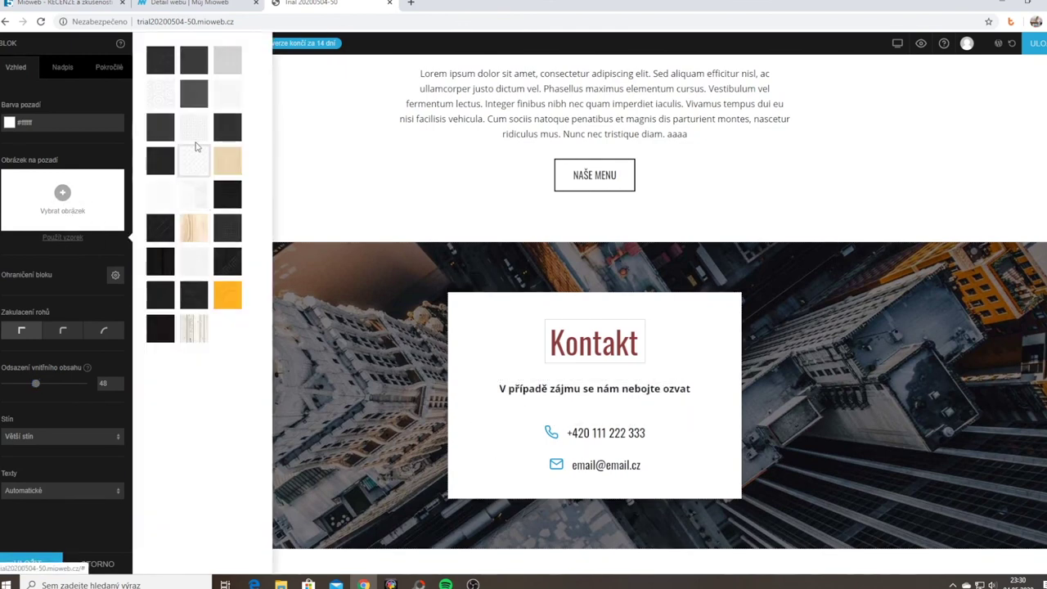
{"action": "left_click", "coordinate": [157, 95]}
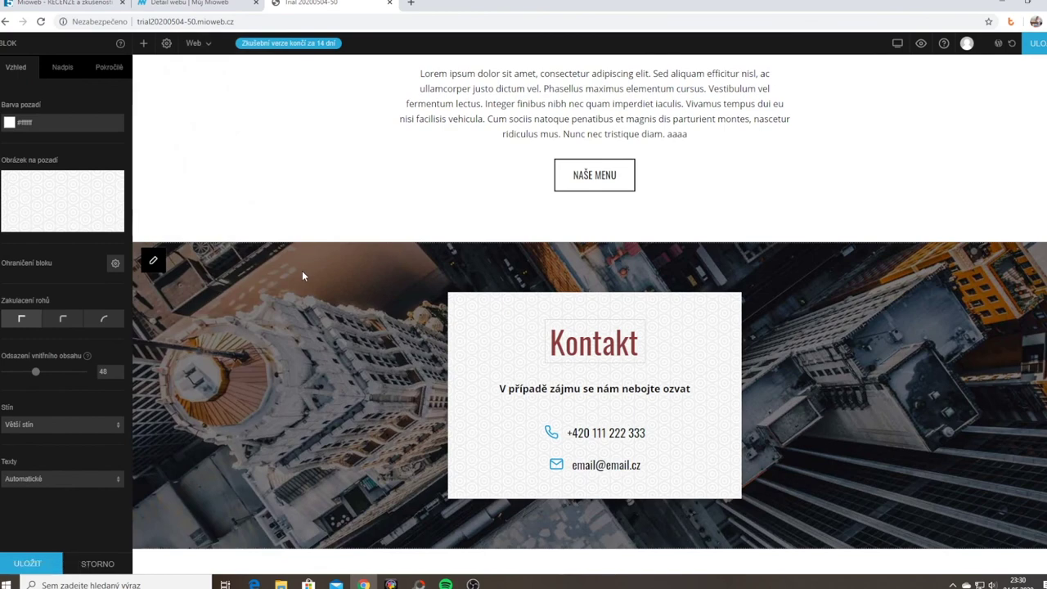
{"action": "mouse_move", "coordinate": [94, 191]}
{"action": "left_click", "coordinate": [71, 213]}
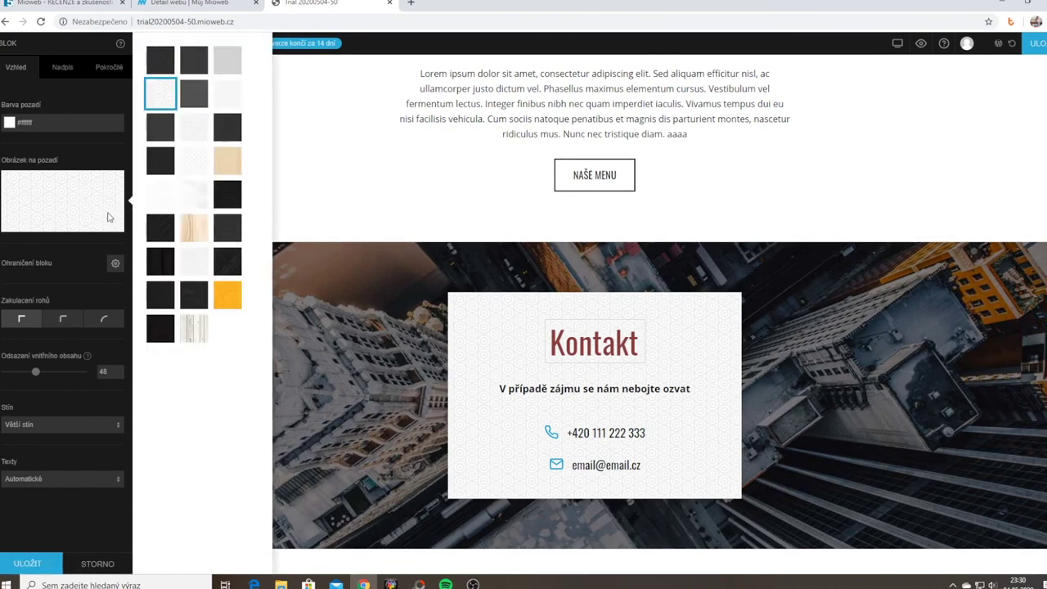
{"action": "left_click", "coordinate": [192, 229]}
{"action": "left_click", "coordinate": [120, 224]}
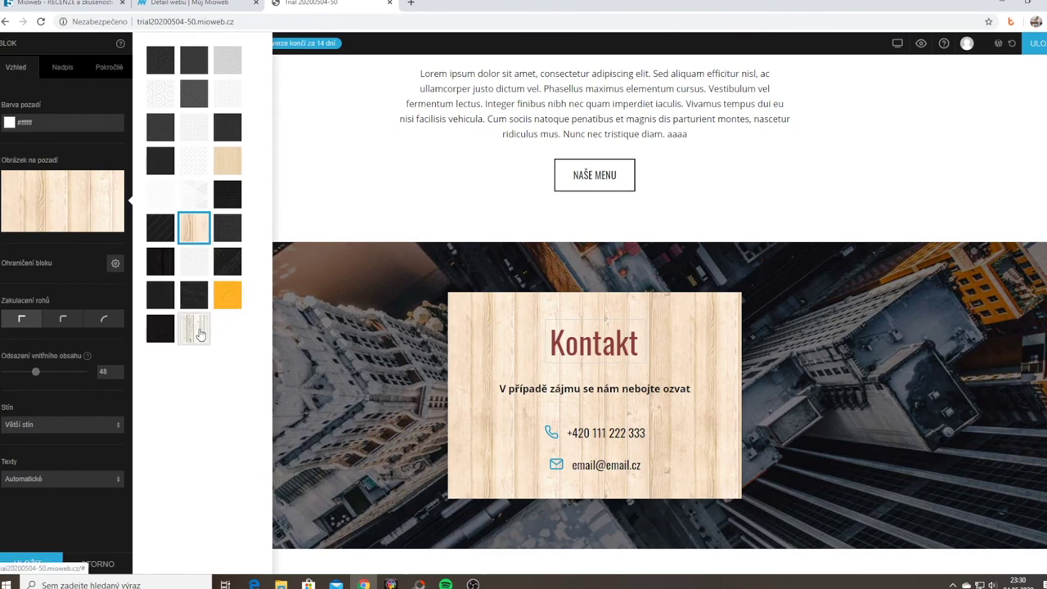
{"action": "left_click", "coordinate": [197, 331]}
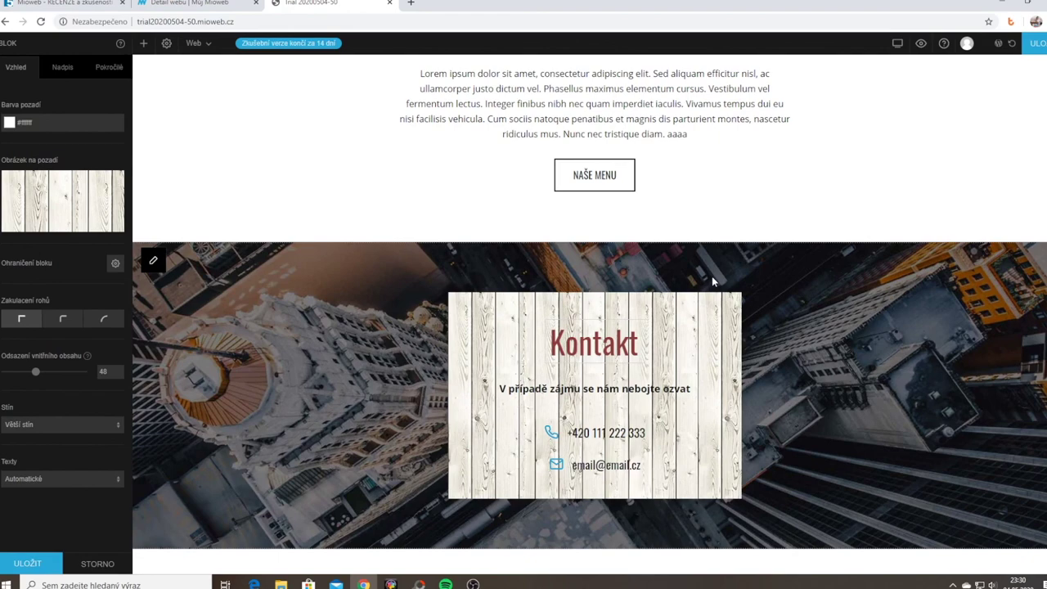
Save the contact block's white-wood background settings
{"action": "scroll", "coordinate": [750, 295], "scroll_direction": "down", "scroll_amount": 15}
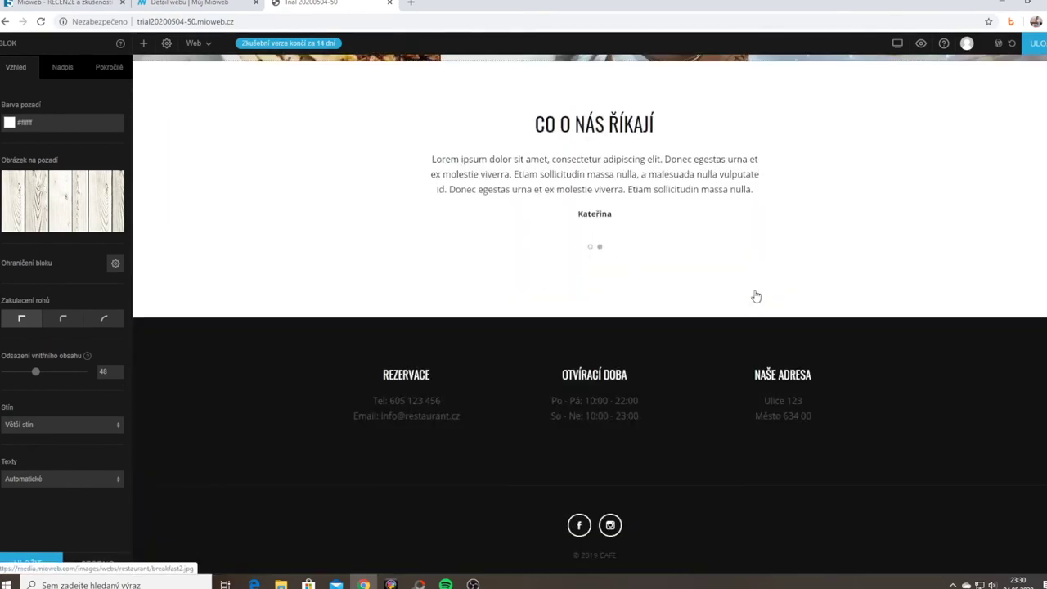
{"action": "scroll", "coordinate": [756, 296], "scroll_direction": "up", "scroll_amount": 15}
{"action": "left_click", "coordinate": [29, 563]}
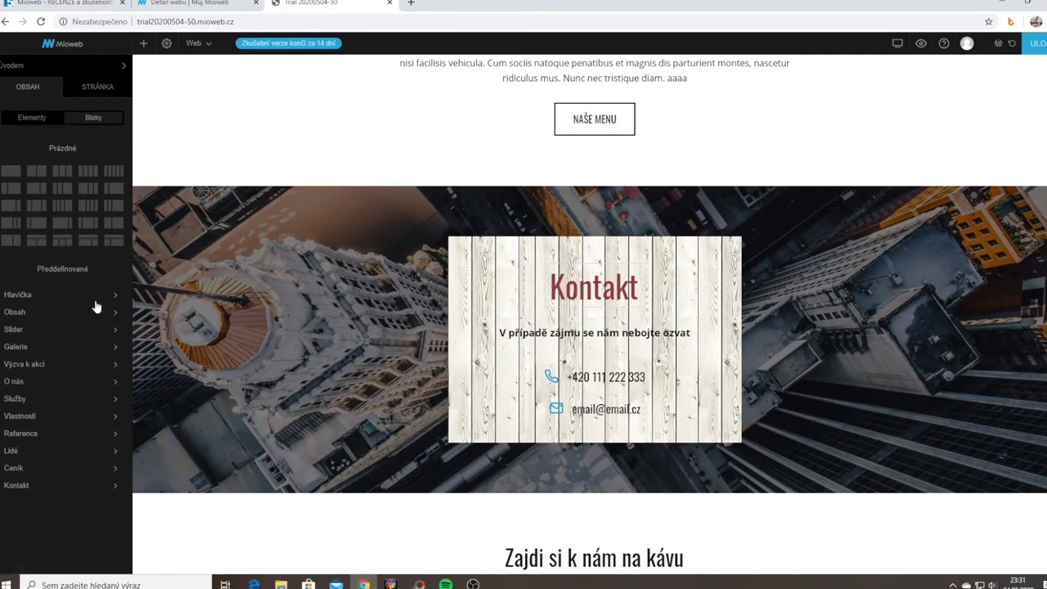
Switch the left panel to Elementy and place a Tlačítko element below the photo gallery
{"action": "left_click", "coordinate": [41, 119]}
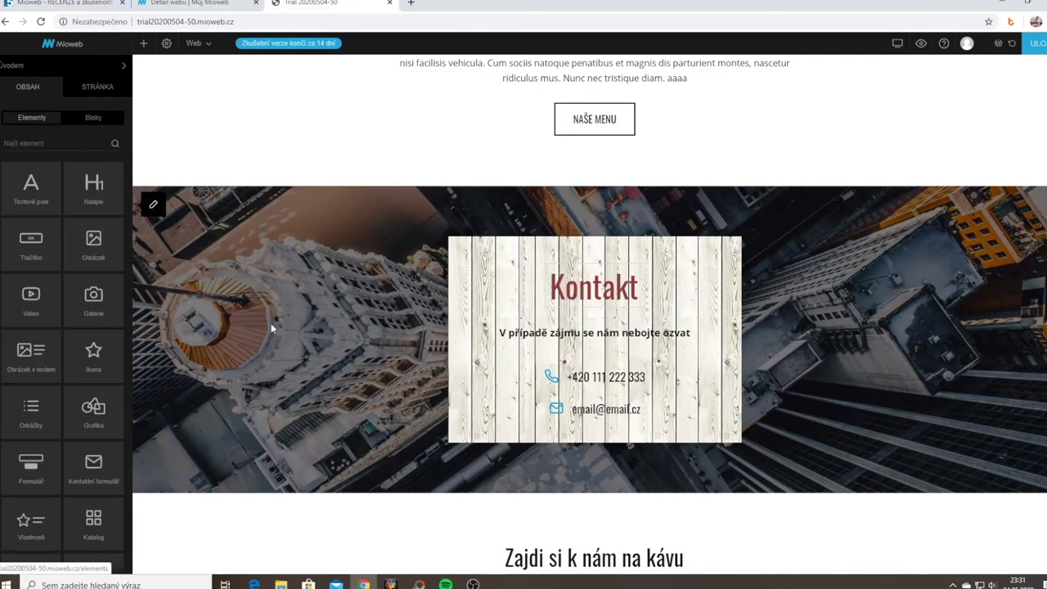
{"action": "scroll", "coordinate": [500, 292], "scroll_direction": "up", "scroll_amount": 15}
{"action": "scroll", "coordinate": [504, 297], "scroll_direction": "up", "scroll_amount": 2}
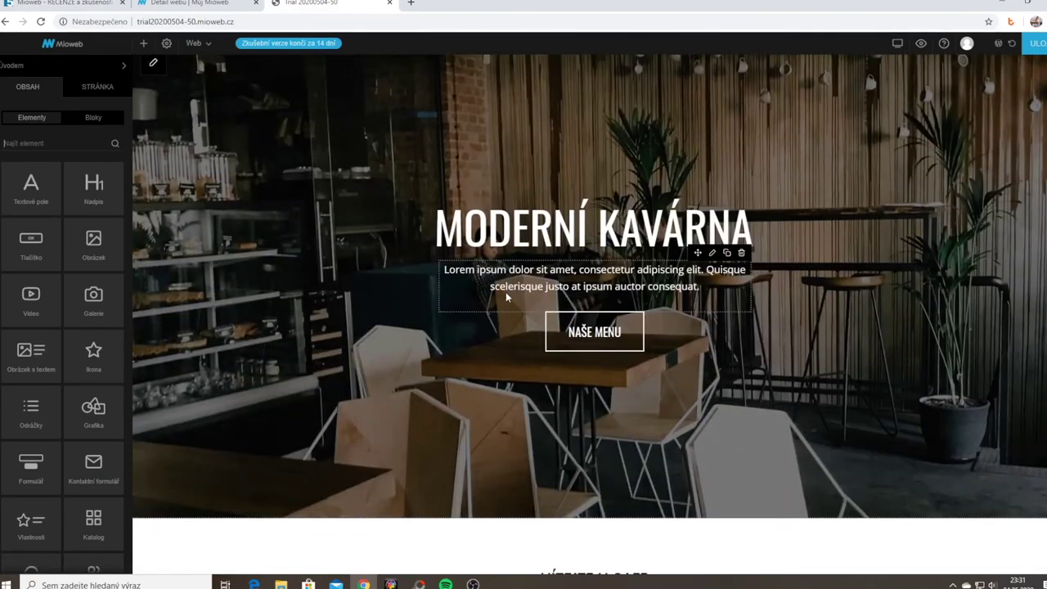
{"action": "scroll", "coordinate": [505, 296], "scroll_direction": "down", "scroll_amount": 1}
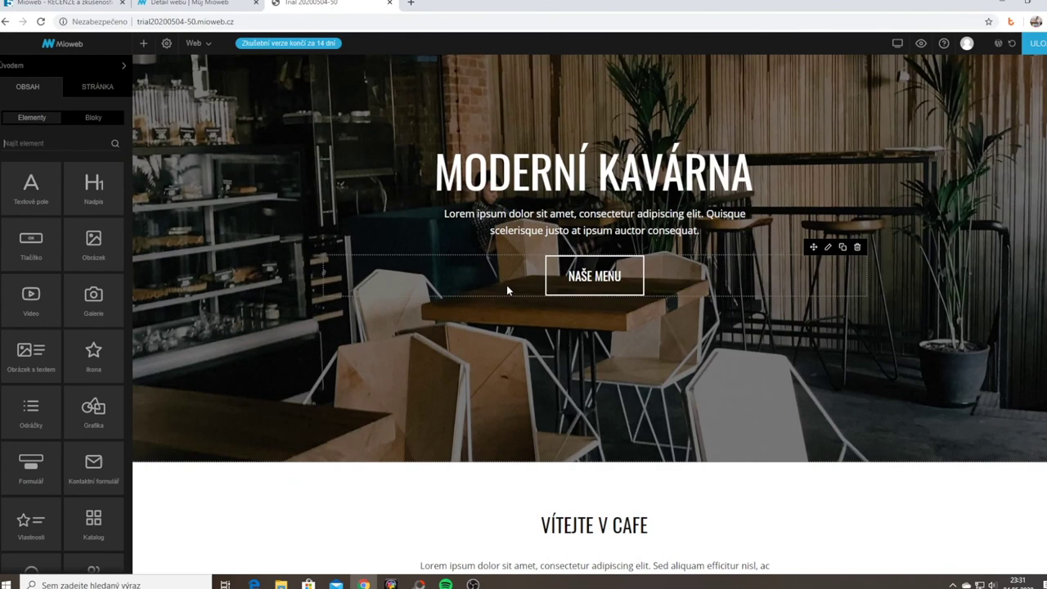
{"action": "scroll", "coordinate": [507, 285], "scroll_direction": "up", "scroll_amount": 2}
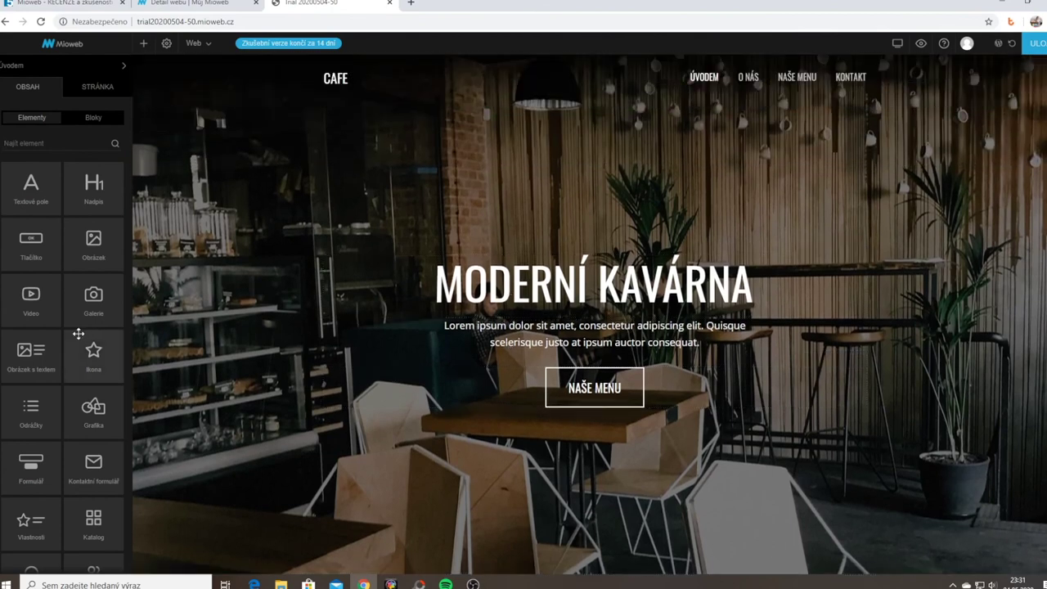
{"action": "scroll", "coordinate": [86, 332], "scroll_direction": "down", "scroll_amount": 8}
{"action": "scroll", "coordinate": [91, 359], "scroll_direction": "down", "scroll_amount": 10}
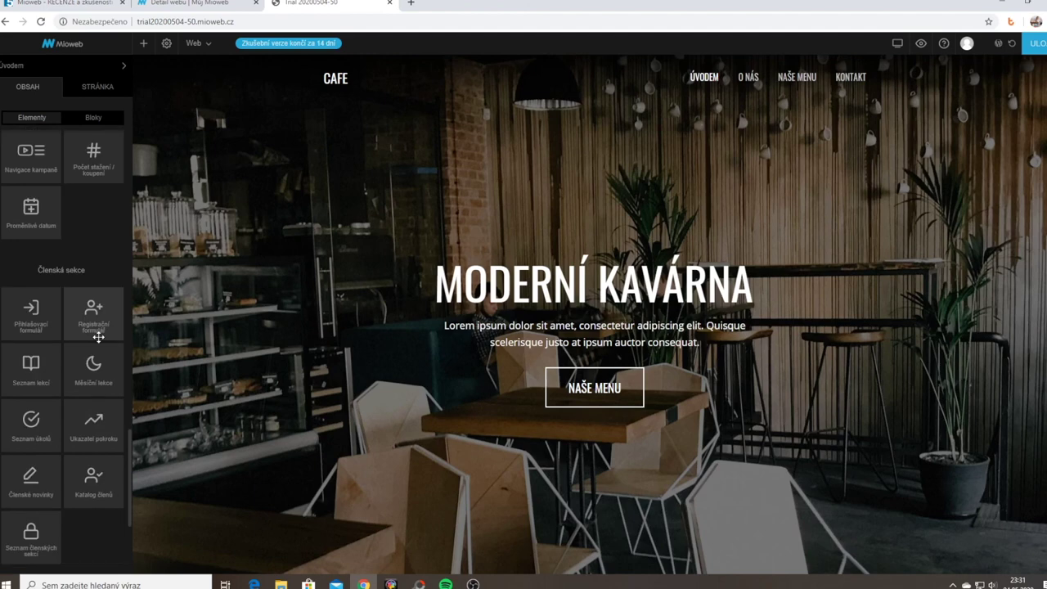
{"action": "scroll", "coordinate": [98, 338], "scroll_direction": "up", "scroll_amount": 20}
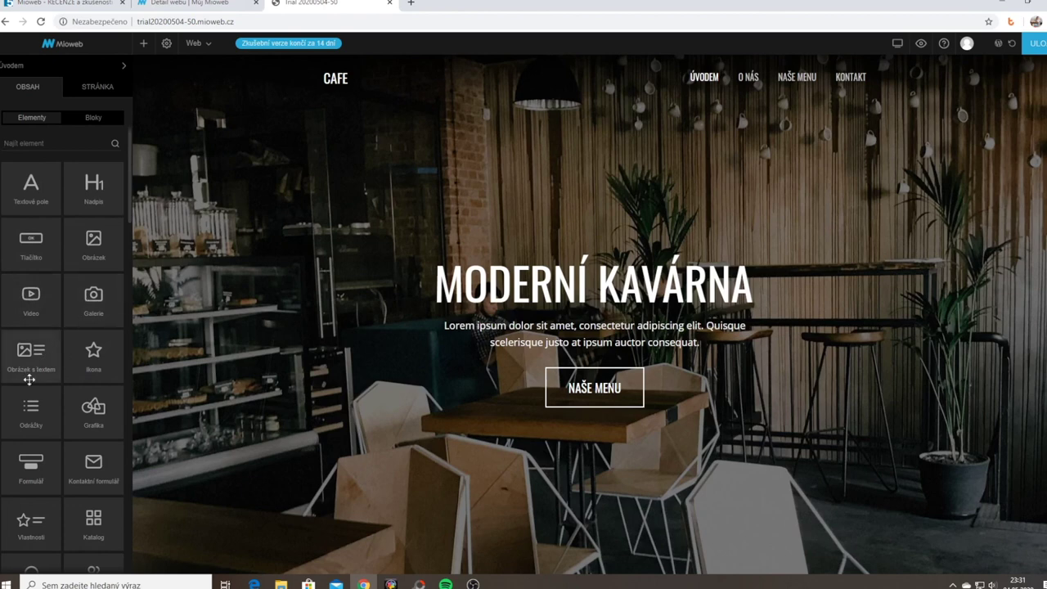
{"action": "scroll", "coordinate": [67, 473], "scroll_direction": "down", "scroll_amount": 3}
{"action": "scroll", "coordinate": [76, 430], "scroll_direction": "down", "scroll_amount": 3}
{"action": "scroll", "coordinate": [77, 429], "scroll_direction": "up", "scroll_amount": 5}
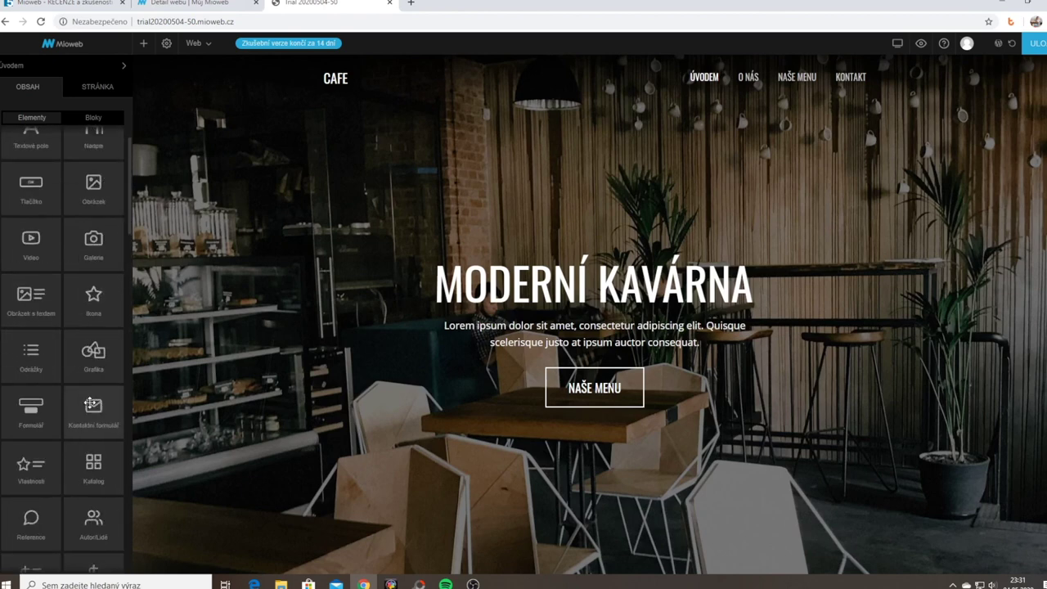
{"action": "scroll", "coordinate": [92, 403], "scroll_direction": "up", "scroll_amount": 1}
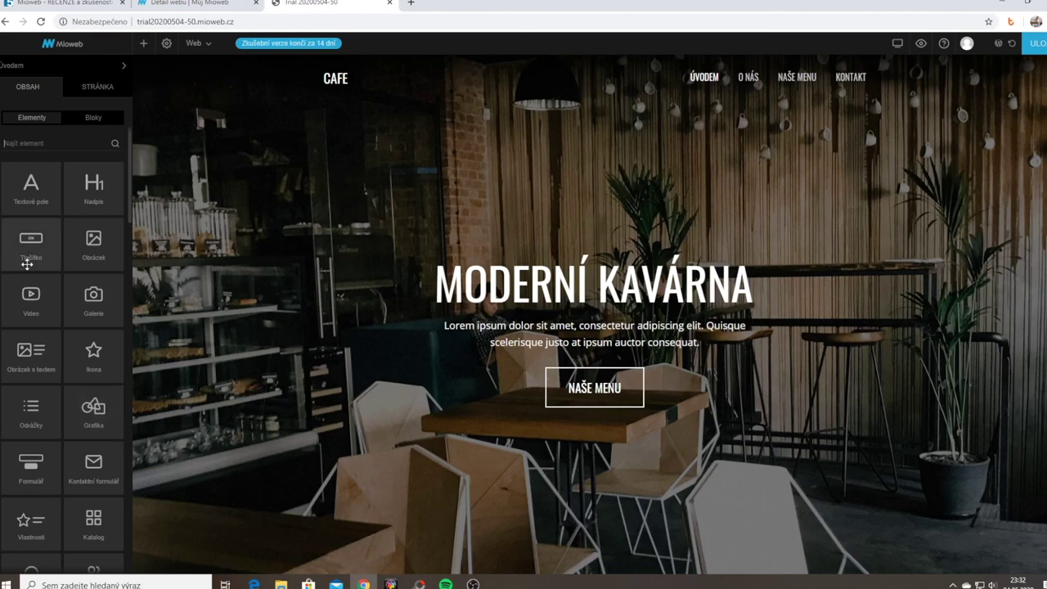
{"action": "scroll", "coordinate": [484, 362], "scroll_direction": "down", "scroll_amount": 5}
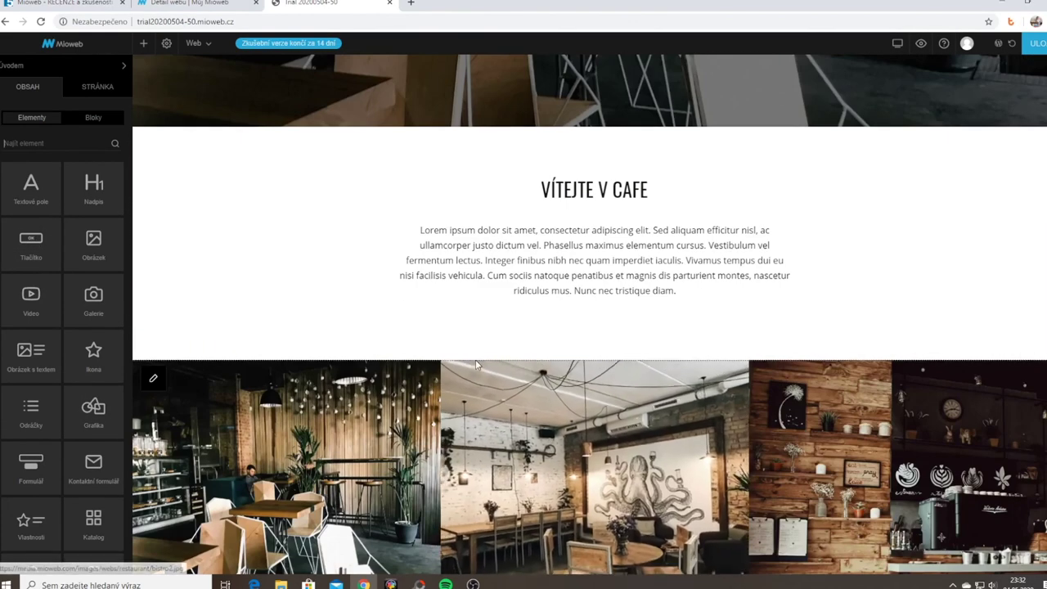
{"action": "scroll", "coordinate": [579, 368], "scroll_direction": "down", "scroll_amount": 3}
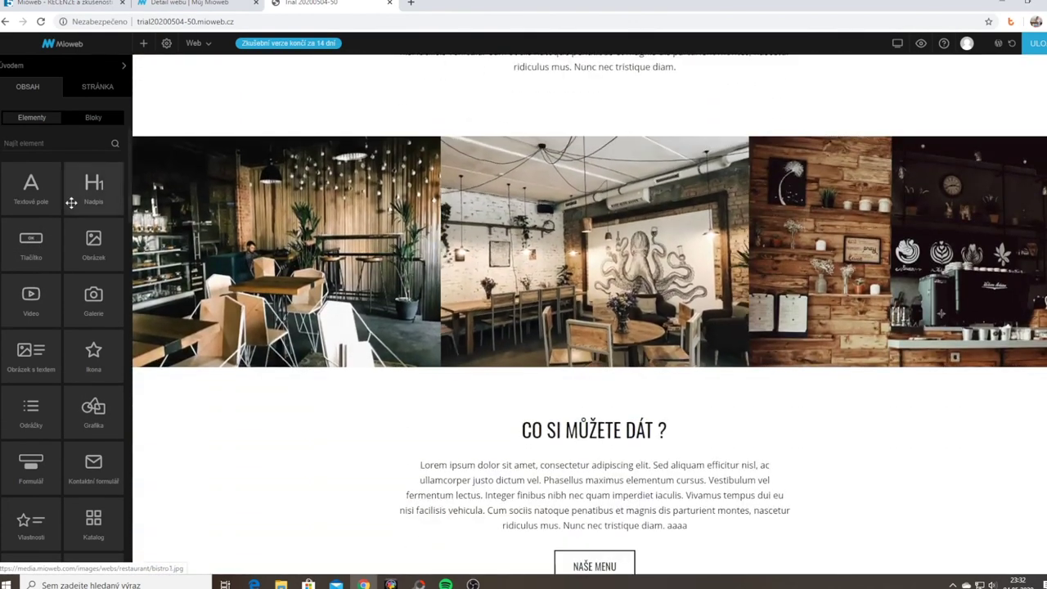
{"action": "left_click_drag", "start_coordinate": [31, 244], "coordinate": [400, 371]}
Change the new button's label from 'Text tlačítka' to 'Více fotek'
{"action": "scroll", "coordinate": [610, 347], "scroll_direction": "down", "scroll_amount": 1}
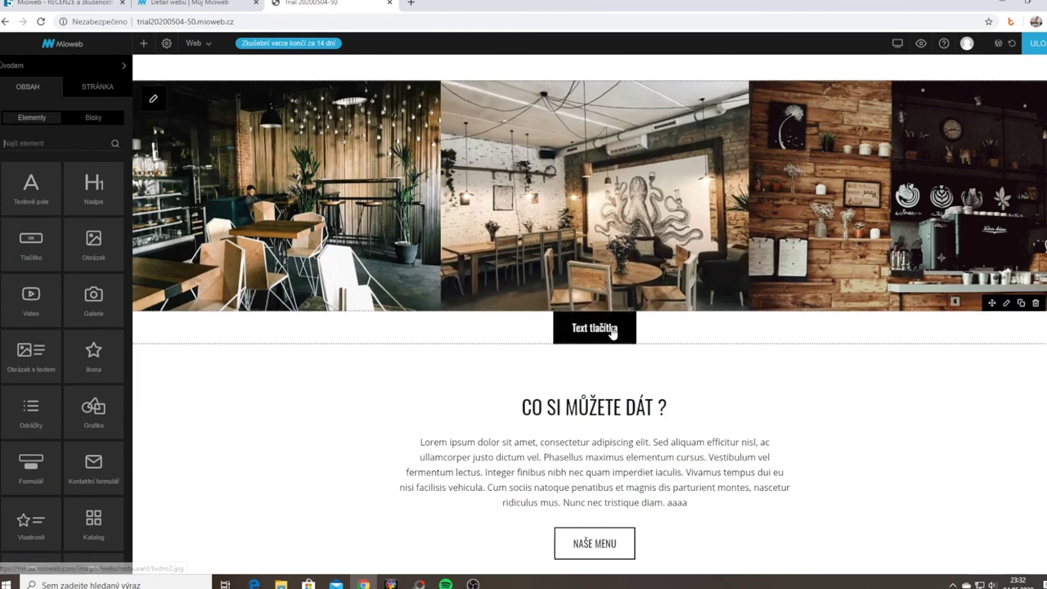
{"action": "double_click", "coordinate": [606, 329]}
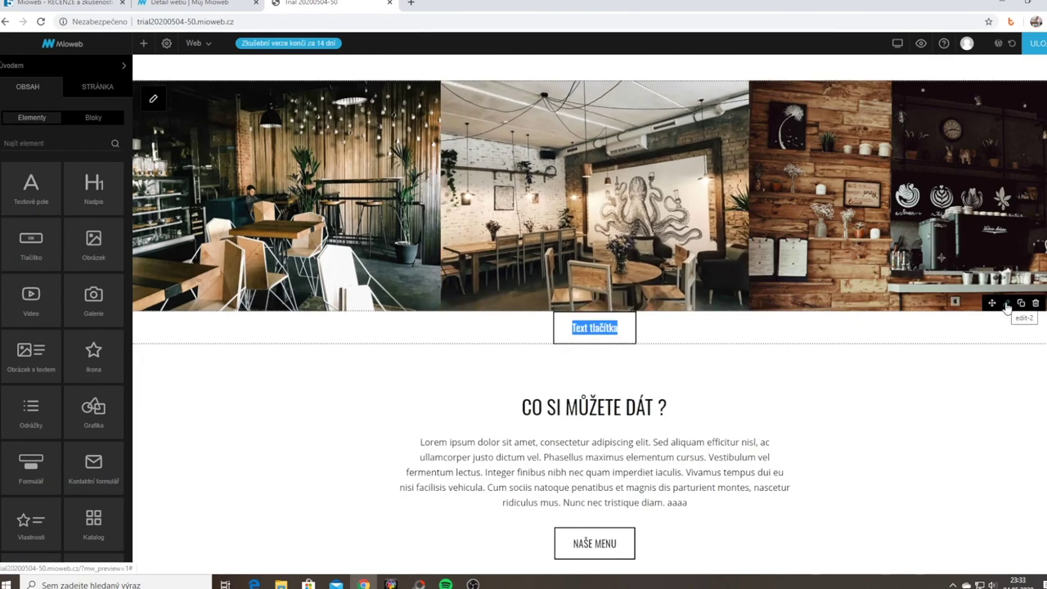
{"action": "left_click", "coordinate": [1005, 306]}
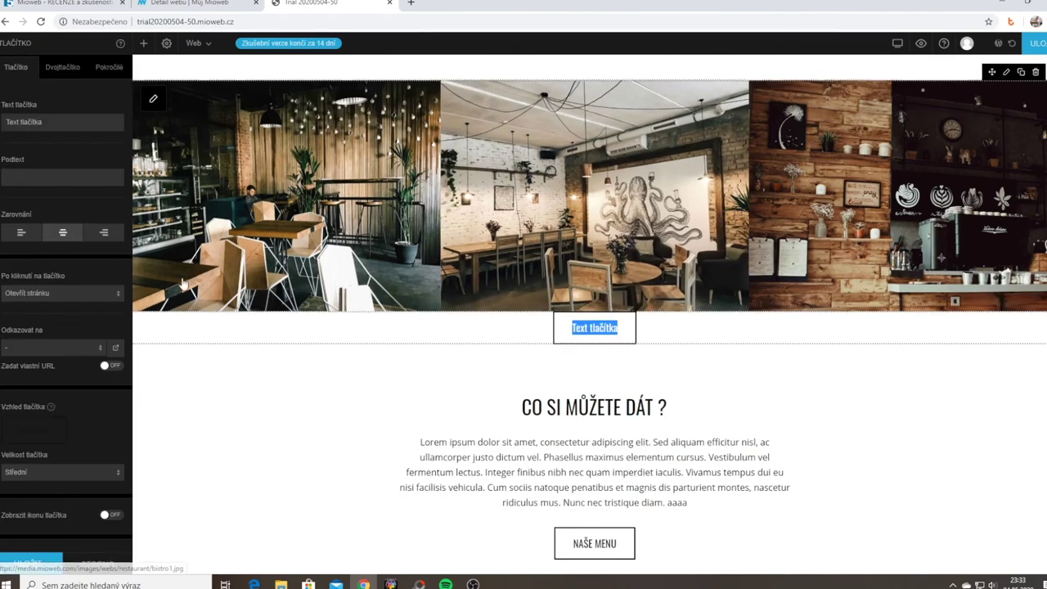
{"action": "left_click", "coordinate": [71, 121]}
{"action": "left_click_drag", "start_coordinate": [70, 121], "coordinate": [9, 120]}
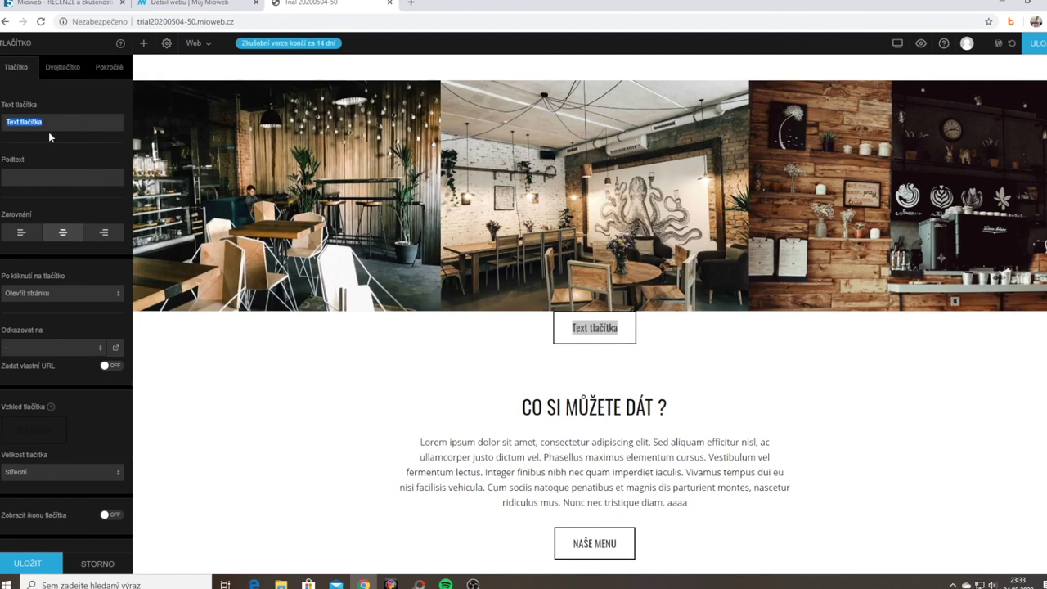
{"action": "type", "text": "V"}
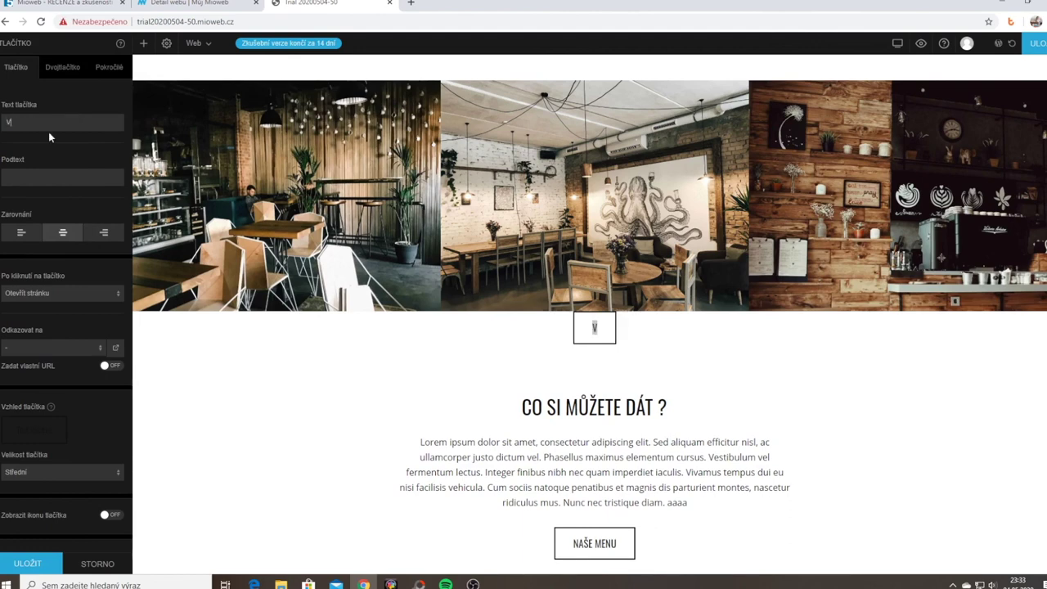
{"action": "type", "text": "íce fotek"}
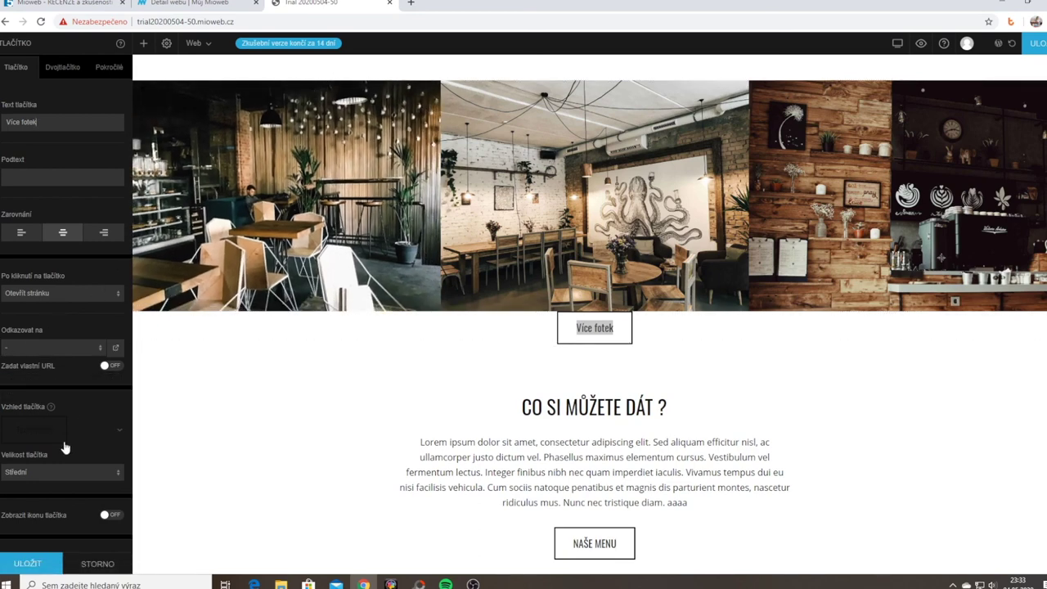
Set the button size to Velké and save the button settings
{"action": "left_click", "coordinate": [43, 473]}
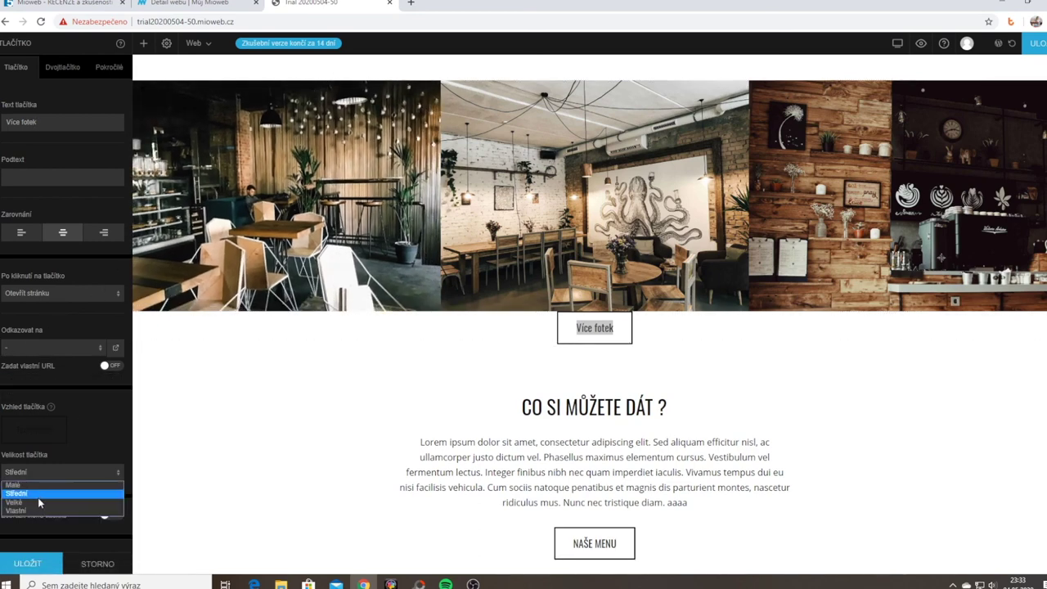
{"action": "left_click", "coordinate": [38, 501]}
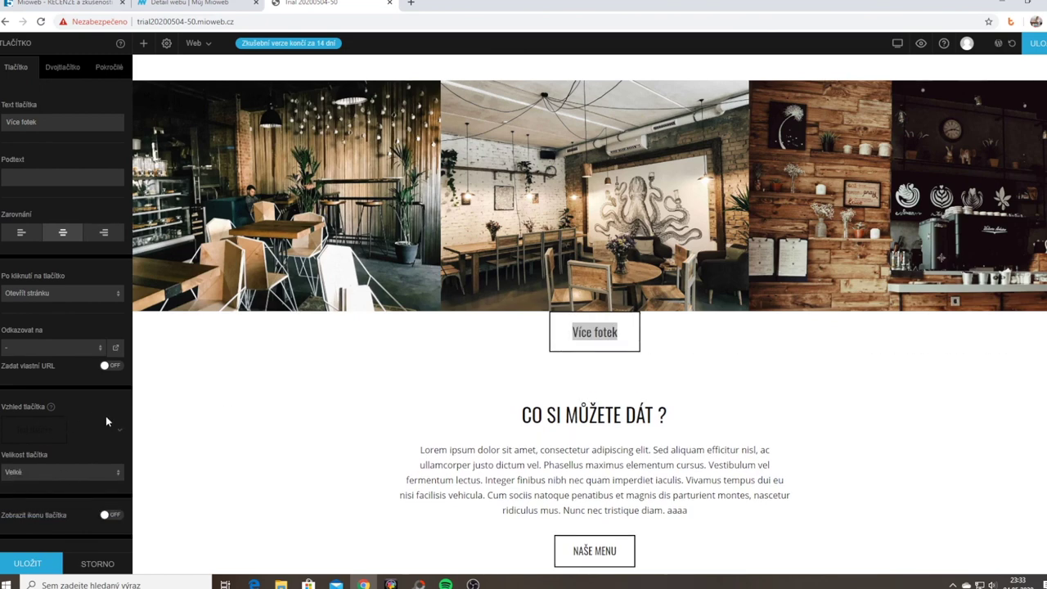
{"action": "left_click", "coordinate": [27, 563]}
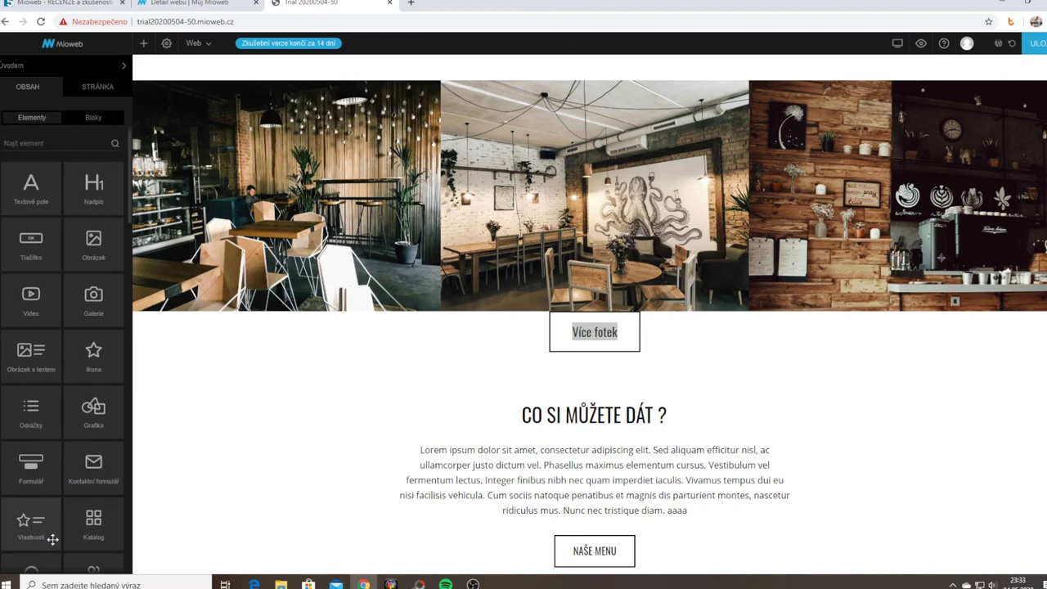
Place an Obrázek element under the Více fotek button and open its 'Akce po kliku na obrázek' choices
{"action": "scroll", "coordinate": [350, 405], "scroll_direction": "down", "scroll_amount": 3}
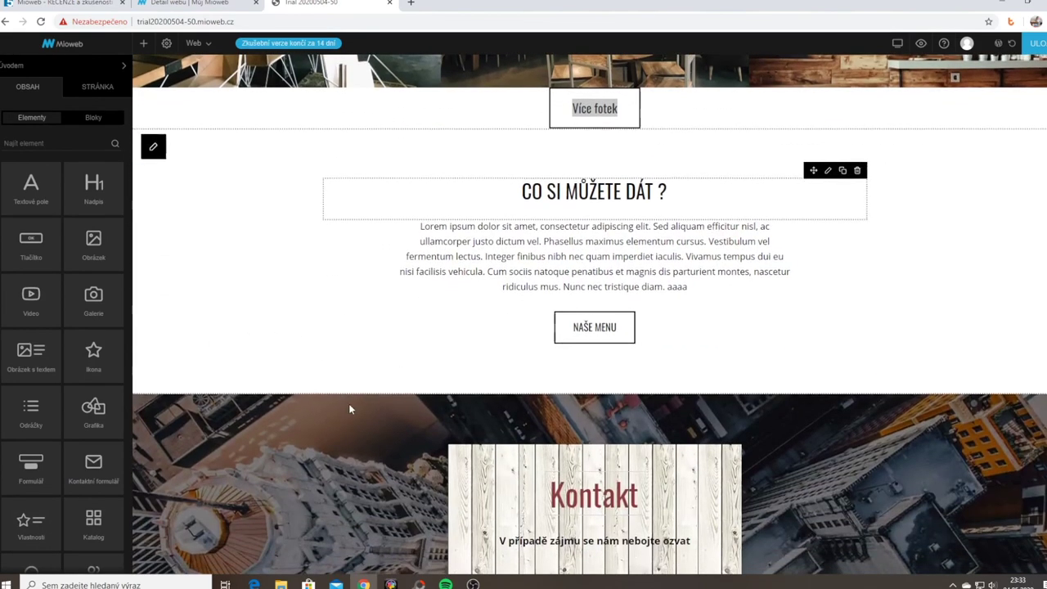
{"action": "scroll", "coordinate": [351, 404], "scroll_direction": "up", "scroll_amount": 2}
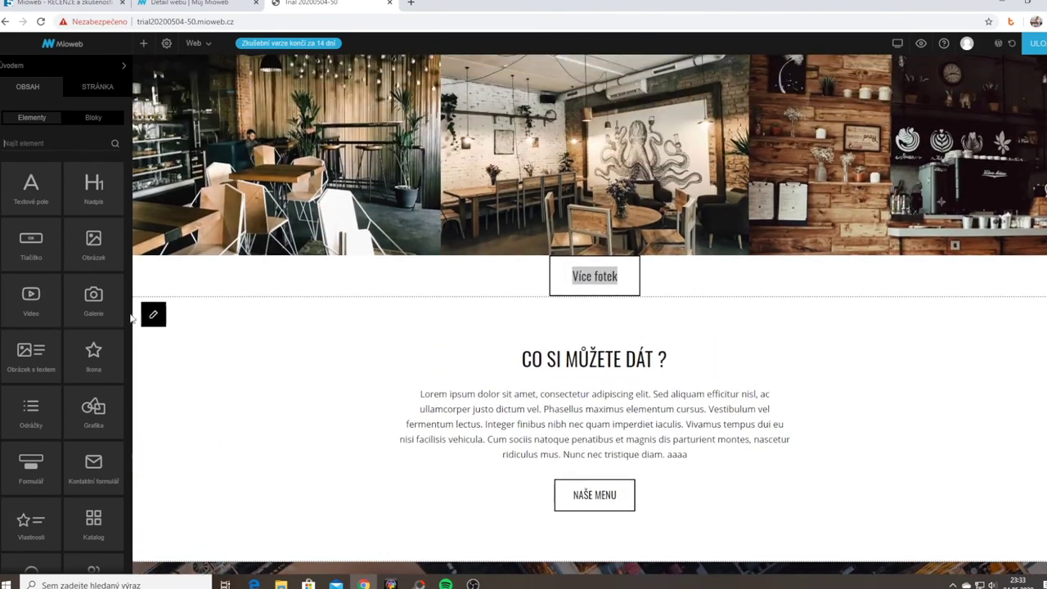
{"action": "left_click_drag", "start_coordinate": [96, 250], "coordinate": [533, 301]}
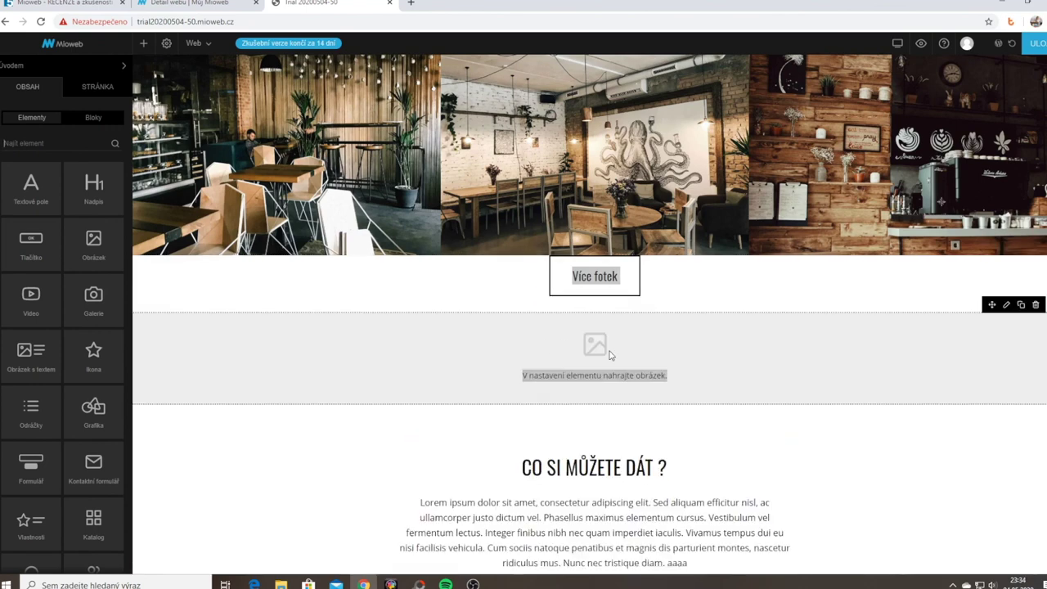
{"action": "left_click", "coordinate": [1007, 305]}
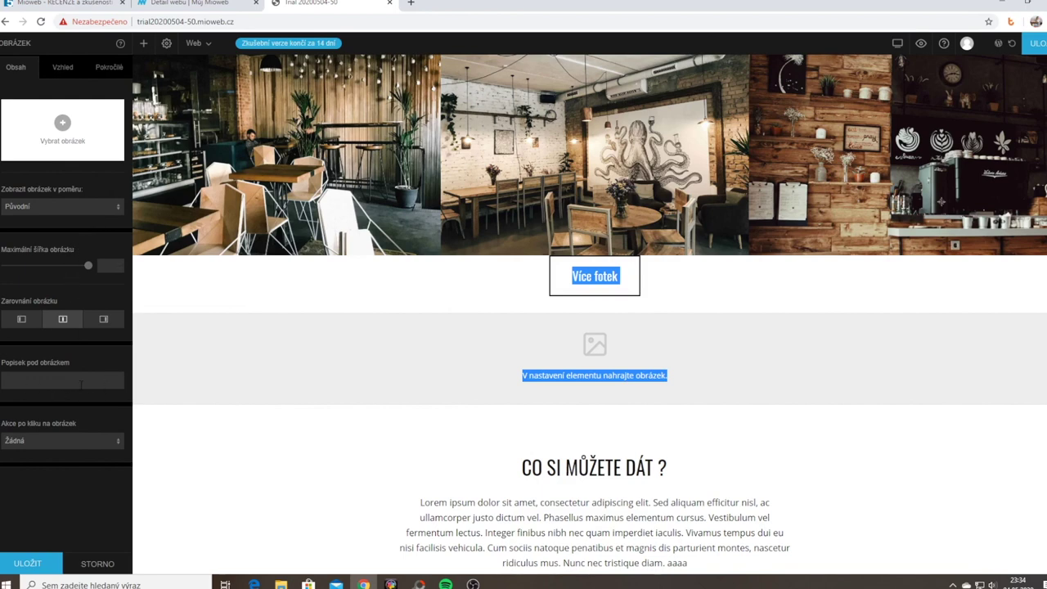
{"action": "left_click", "coordinate": [64, 443]}
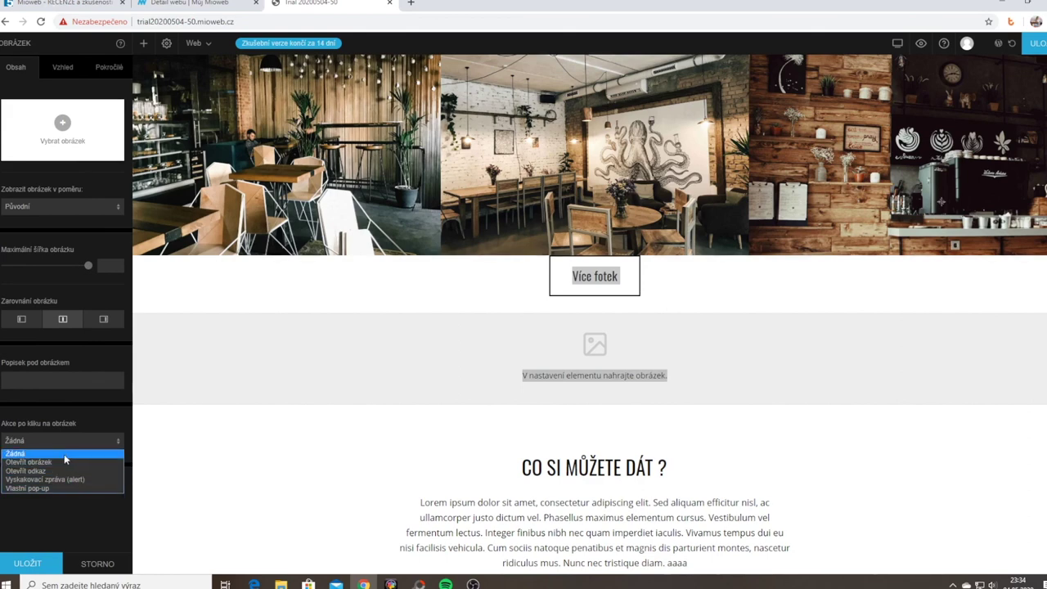
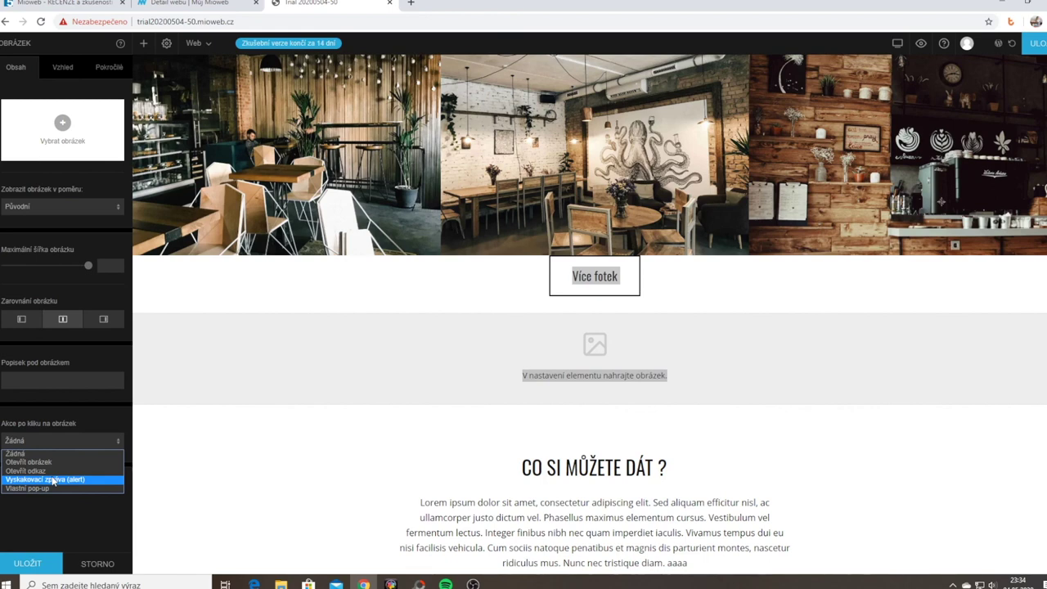
Close the image settings and scroll the element library down to the Sociální sítě section
{"action": "left_click", "coordinate": [53, 481]}
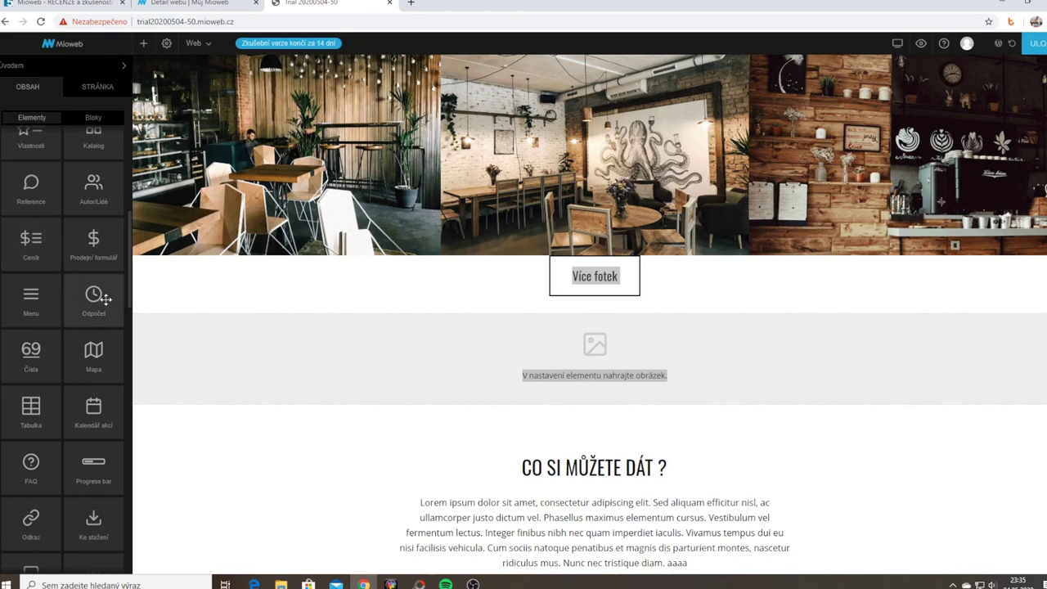
{"action": "scroll", "coordinate": [106, 299], "scroll_direction": "down", "scroll_amount": 3}
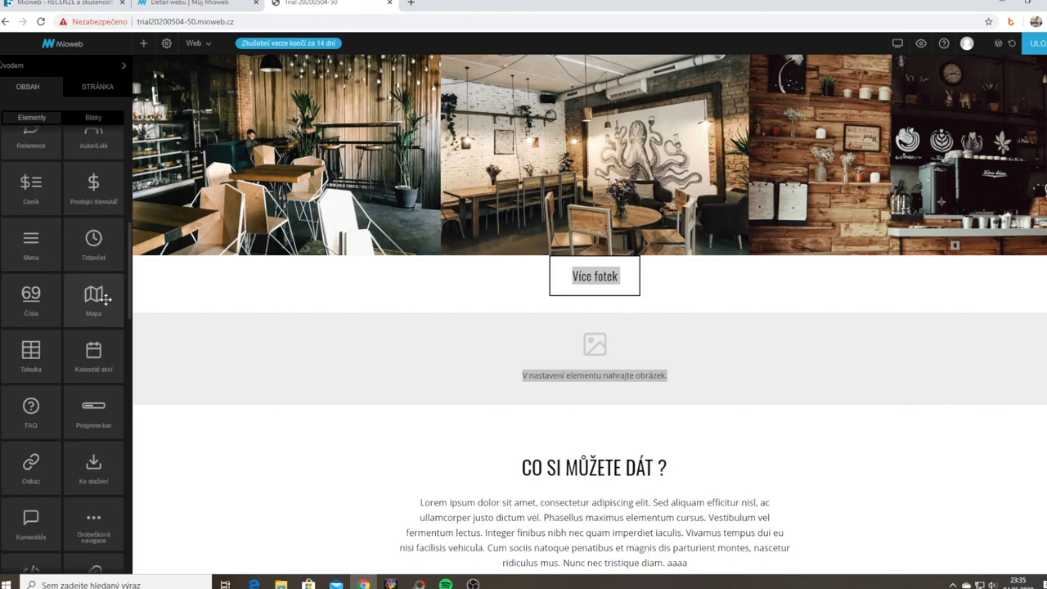
{"action": "scroll", "coordinate": [105, 299], "scroll_direction": "down", "scroll_amount": 5}
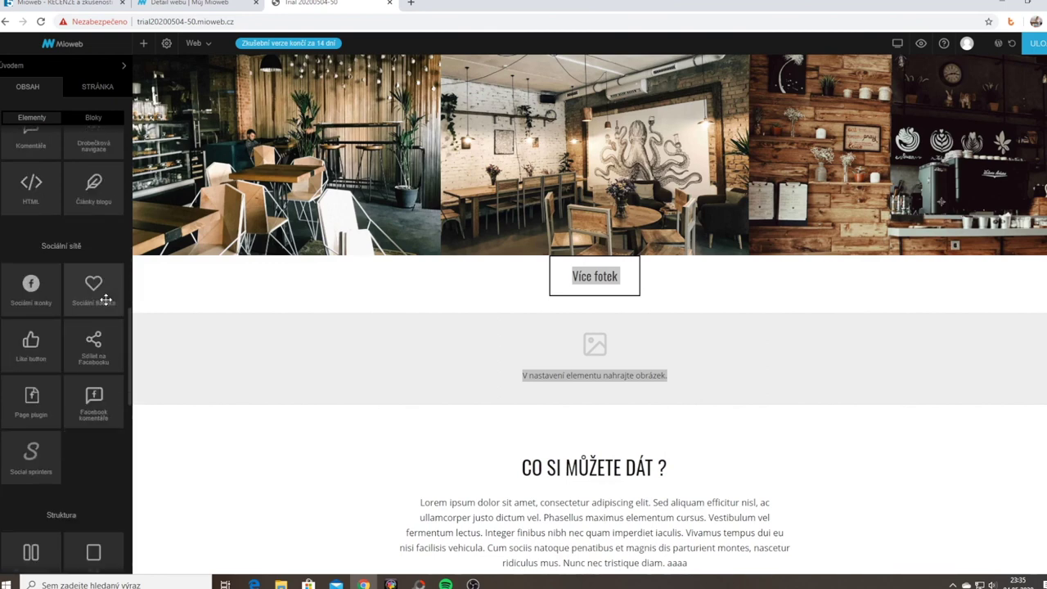
{"action": "scroll", "coordinate": [105, 299], "scroll_direction": "down", "scroll_amount": 1}
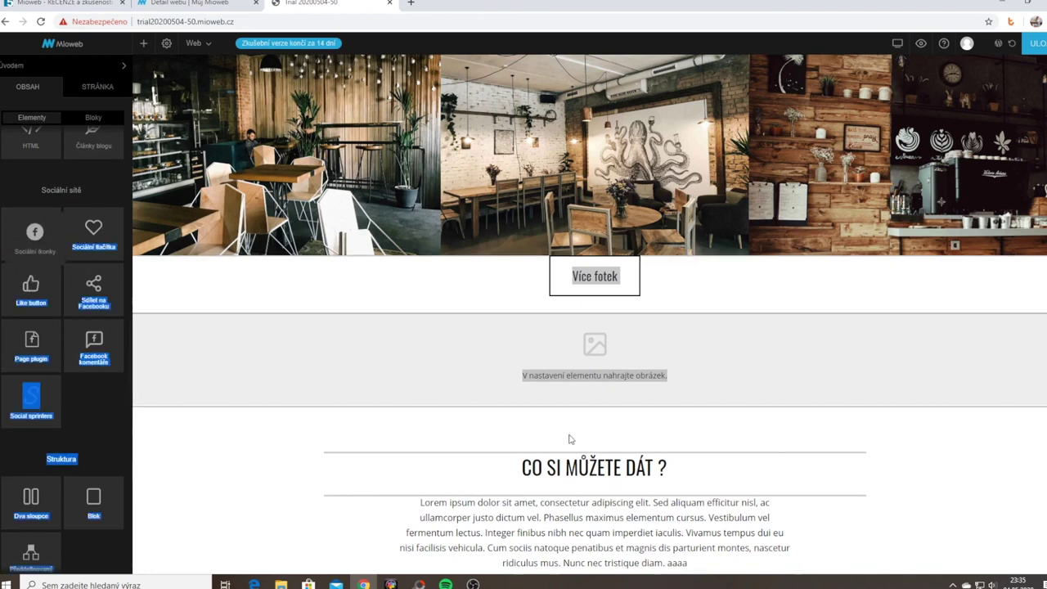
Place a Sociální ikonky element below the empty image block and add icons until there are four
{"action": "left_click_drag", "start_coordinate": [30, 233], "coordinate": [576, 384]}
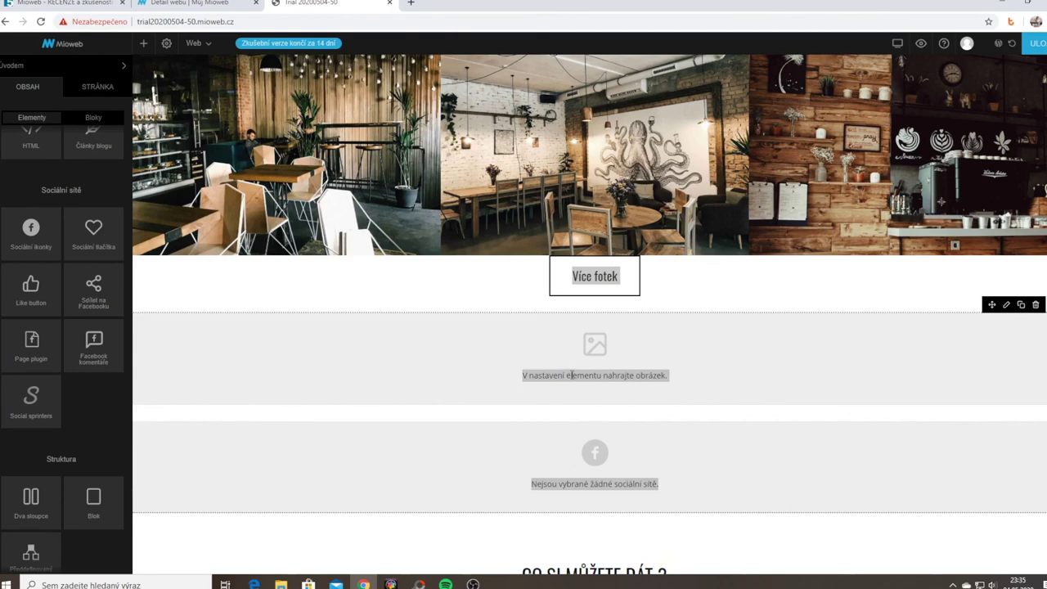
{"action": "left_click", "coordinate": [1006, 411]}
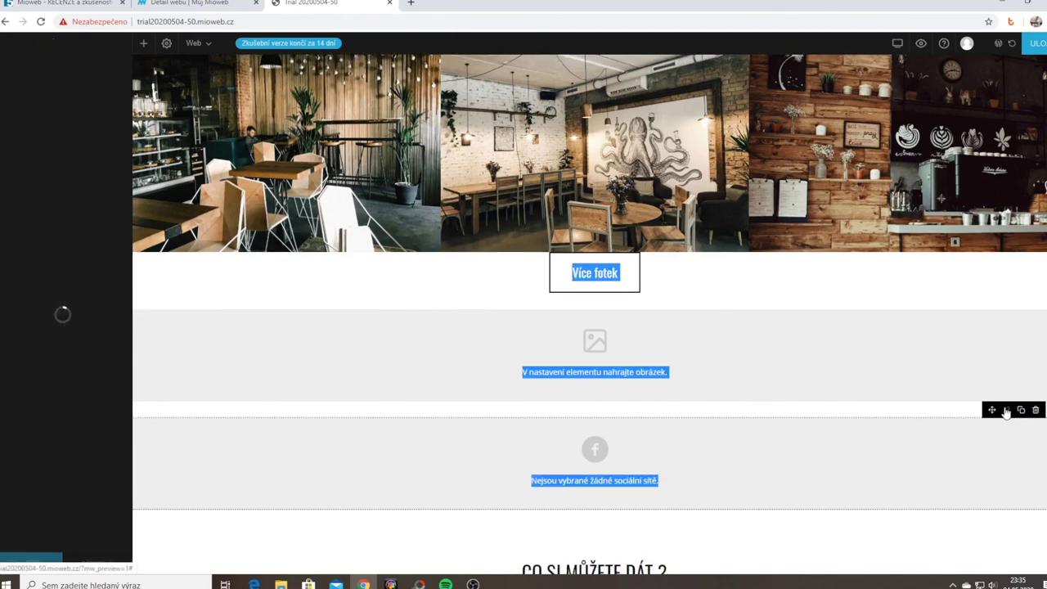
{"action": "left_click", "coordinate": [52, 107]}
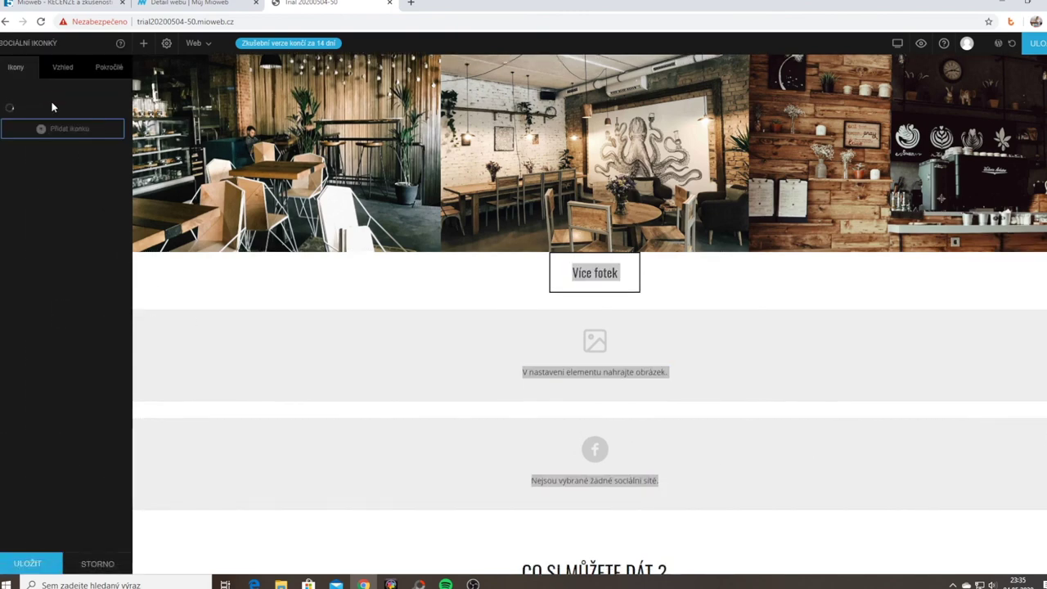
{"action": "left_click", "coordinate": [51, 132]}
{"action": "left_click", "coordinate": [53, 155]}
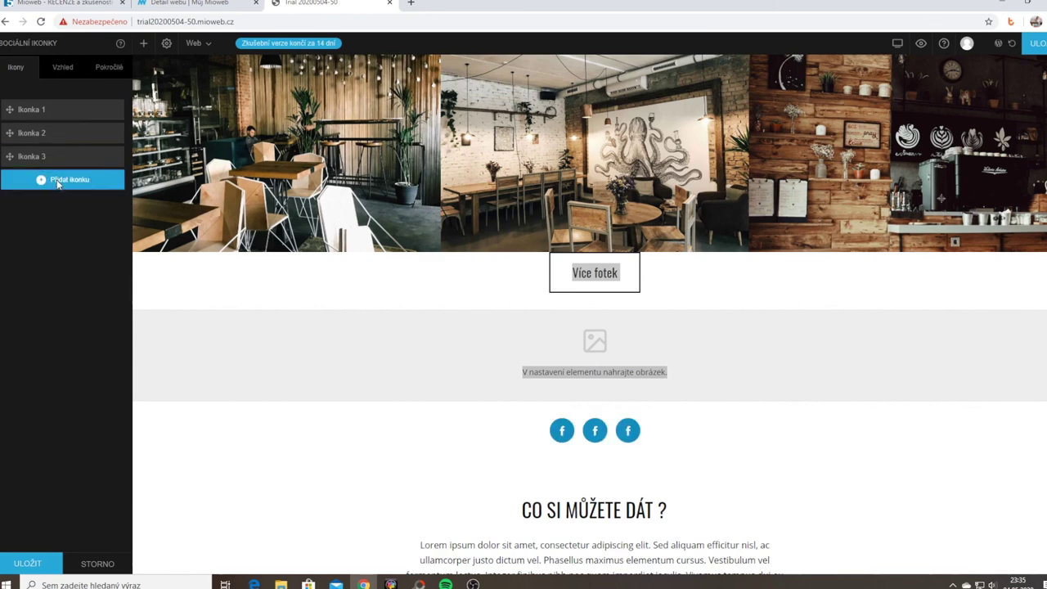
{"action": "left_click", "coordinate": [55, 179]}
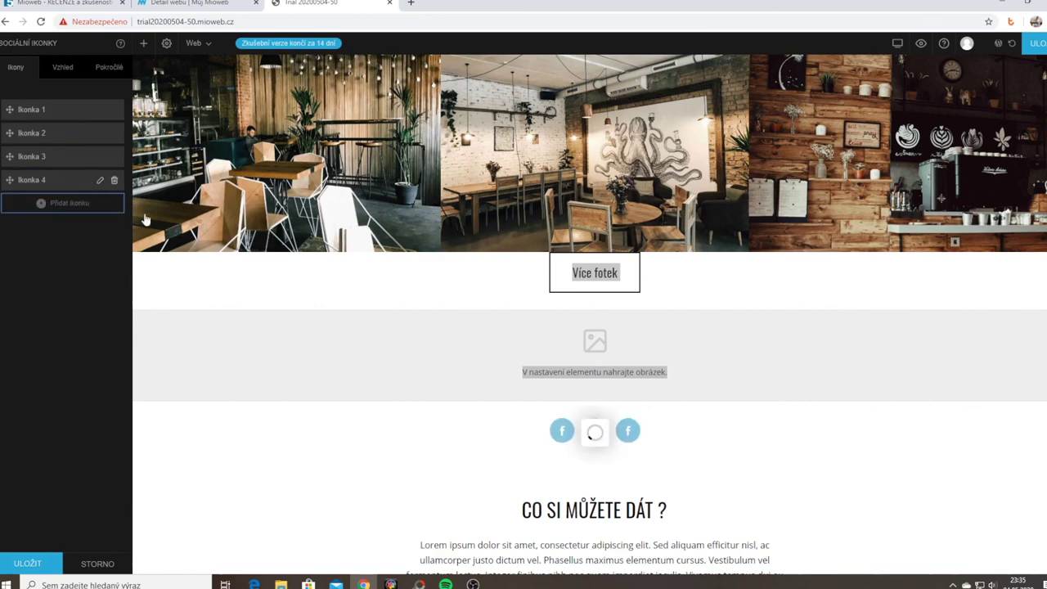
Set the second icon to YouTube and the third icon to Instagram
{"action": "left_click", "coordinate": [101, 133]}
{"action": "left_click", "coordinate": [14, 129]}
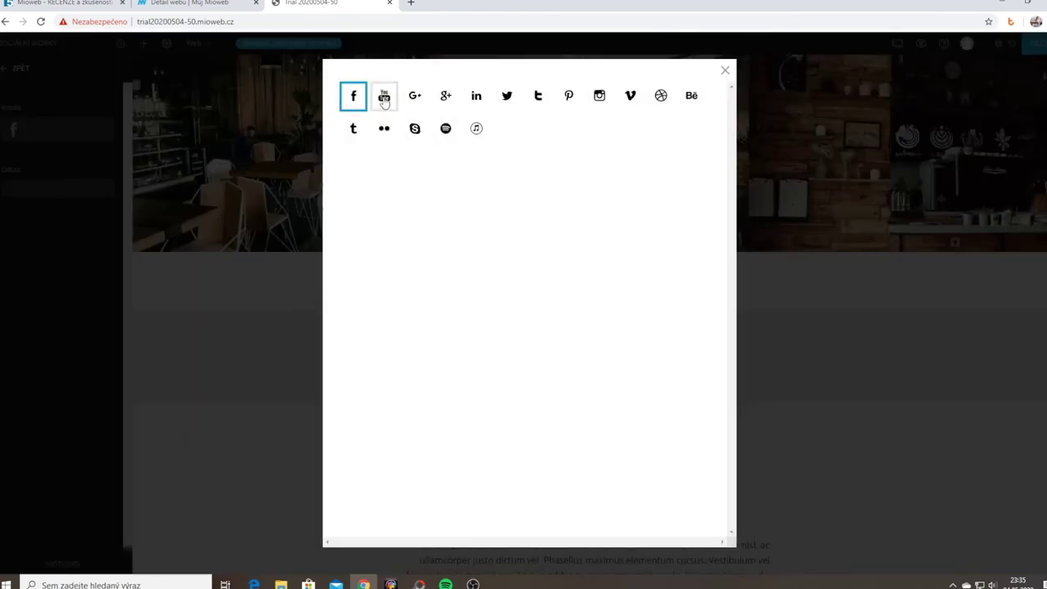
{"action": "left_click", "coordinate": [384, 97]}
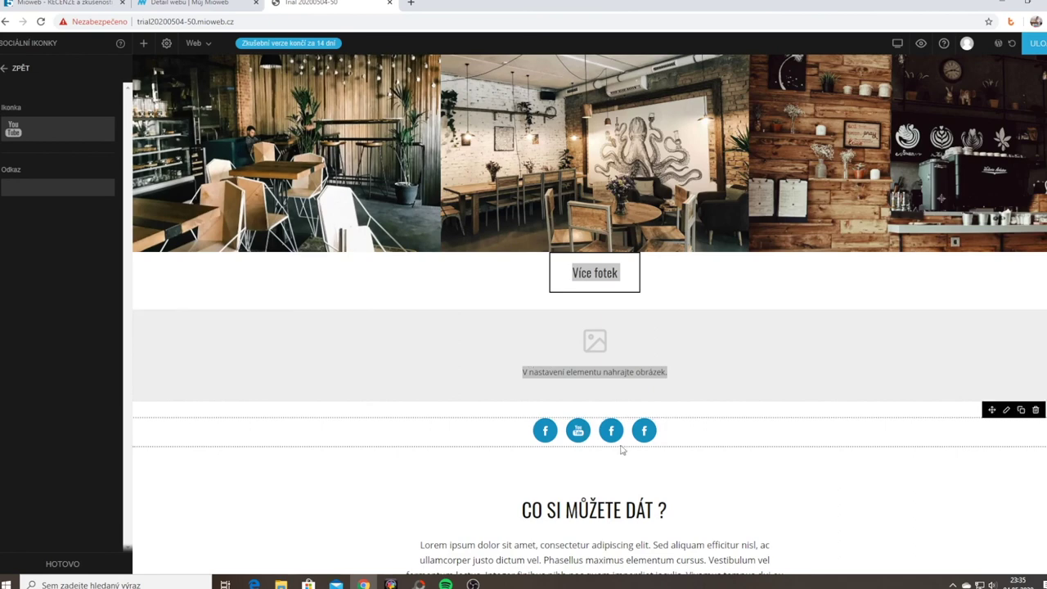
{"action": "left_click", "coordinate": [12, 74]}
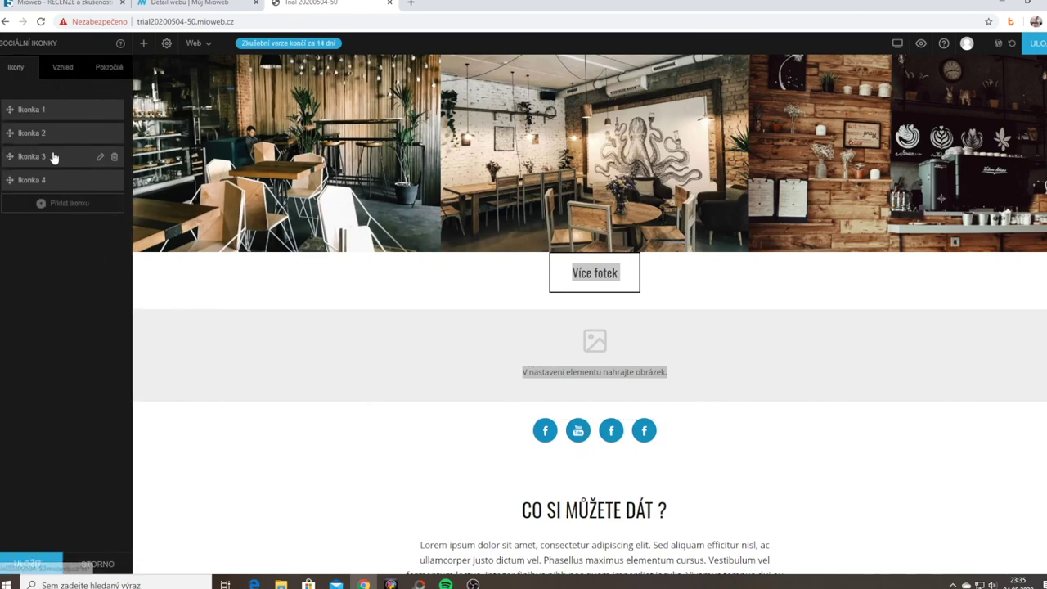
{"action": "left_click", "coordinate": [54, 158]}
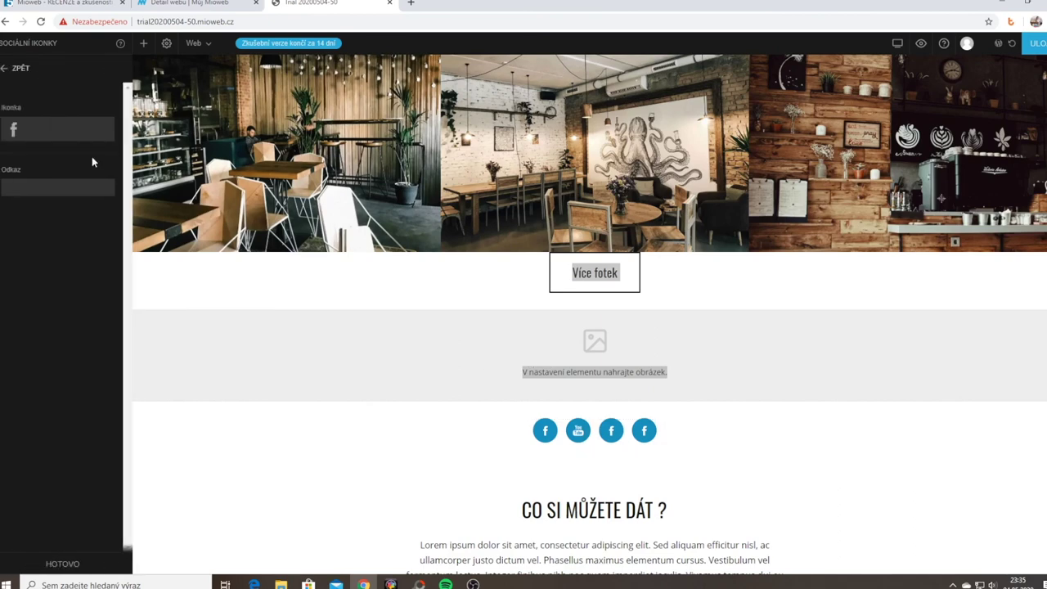
{"action": "left_click", "coordinate": [14, 129]}
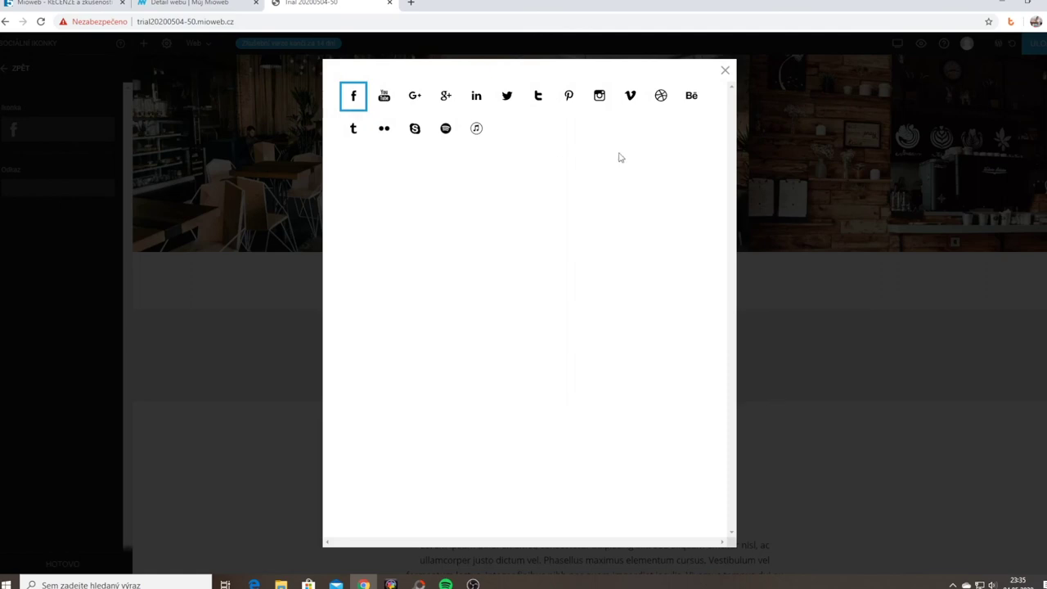
{"action": "left_click", "coordinate": [599, 98]}
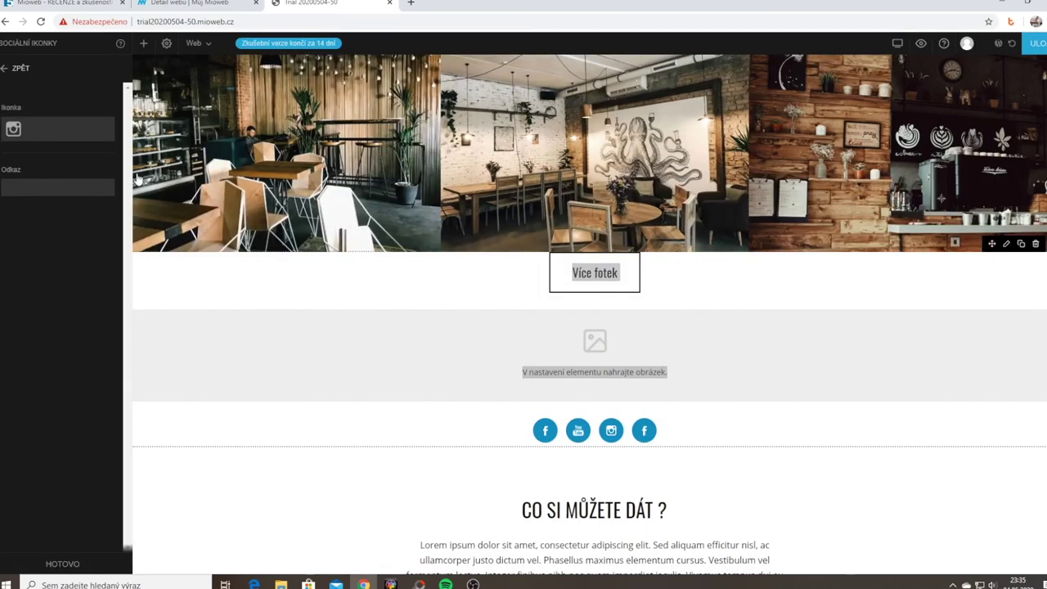
{"action": "left_click", "coordinate": [15, 70]}
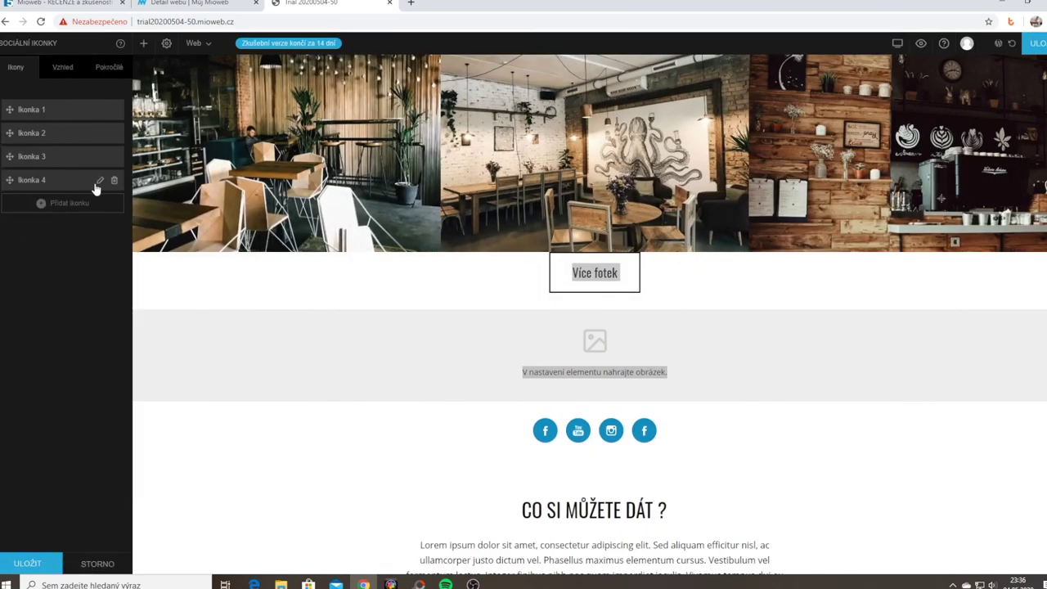
Set the fourth icon to Spotify, recheck the third icon, and save the social icons element
{"action": "left_click", "coordinate": [99, 181]}
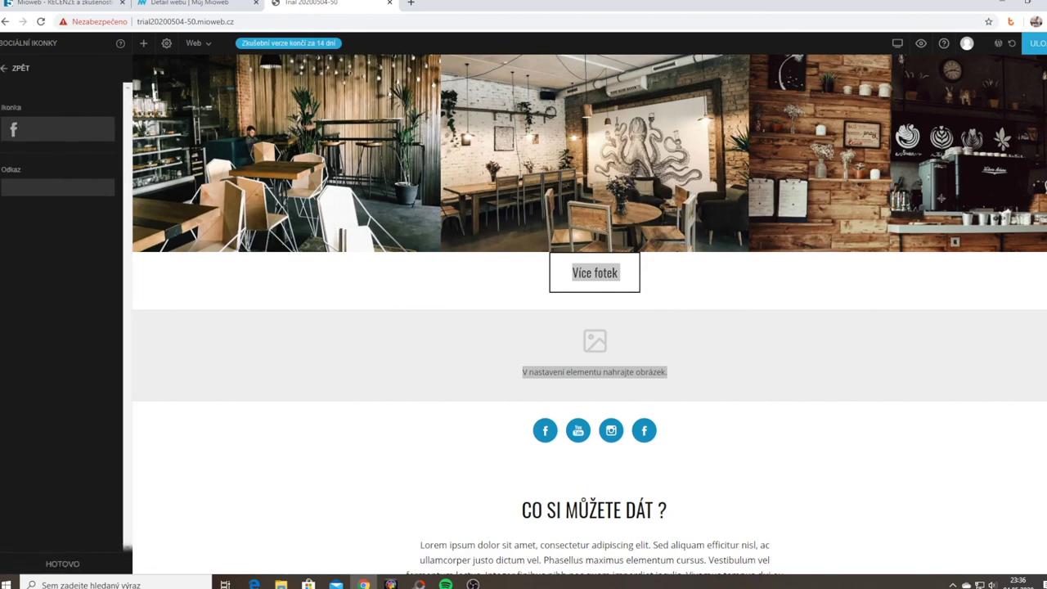
{"action": "left_click", "coordinate": [18, 131]}
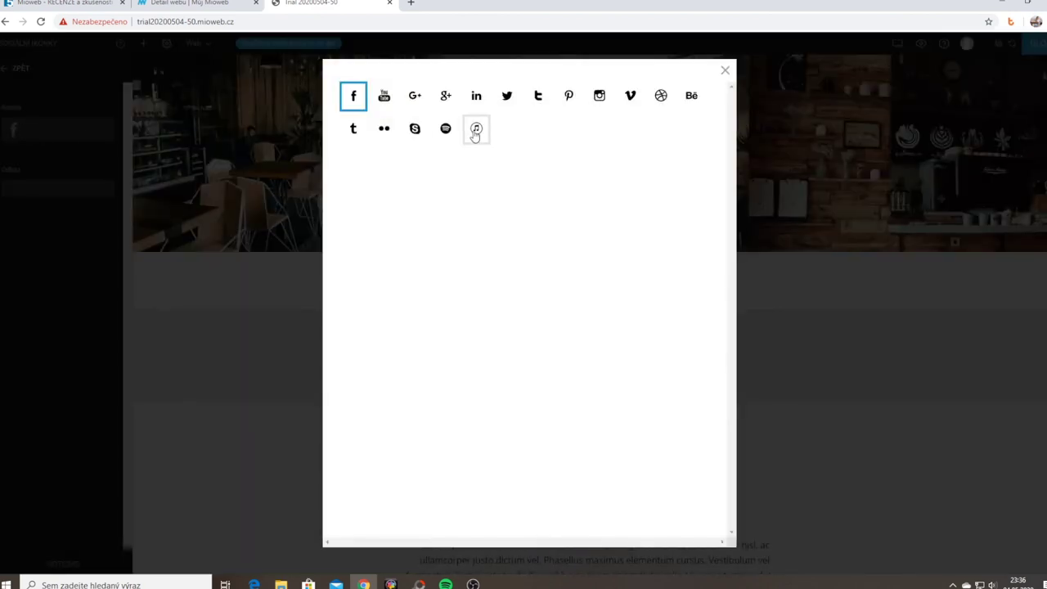
{"action": "left_click", "coordinate": [445, 129]}
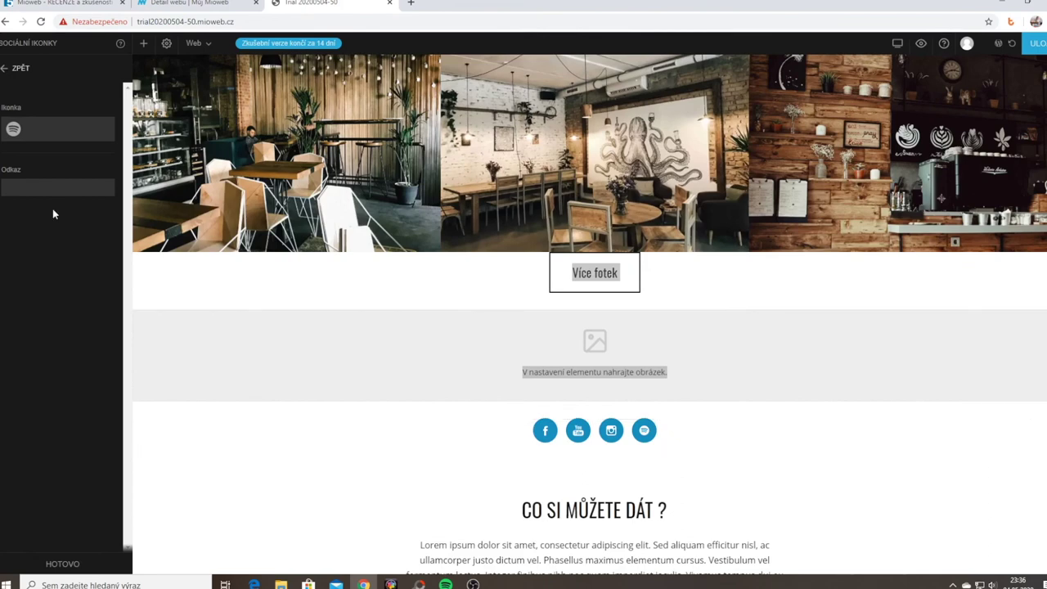
{"action": "left_click", "coordinate": [14, 68]}
{"action": "left_click", "coordinate": [16, 157]}
{"action": "left_click", "coordinate": [14, 68]}
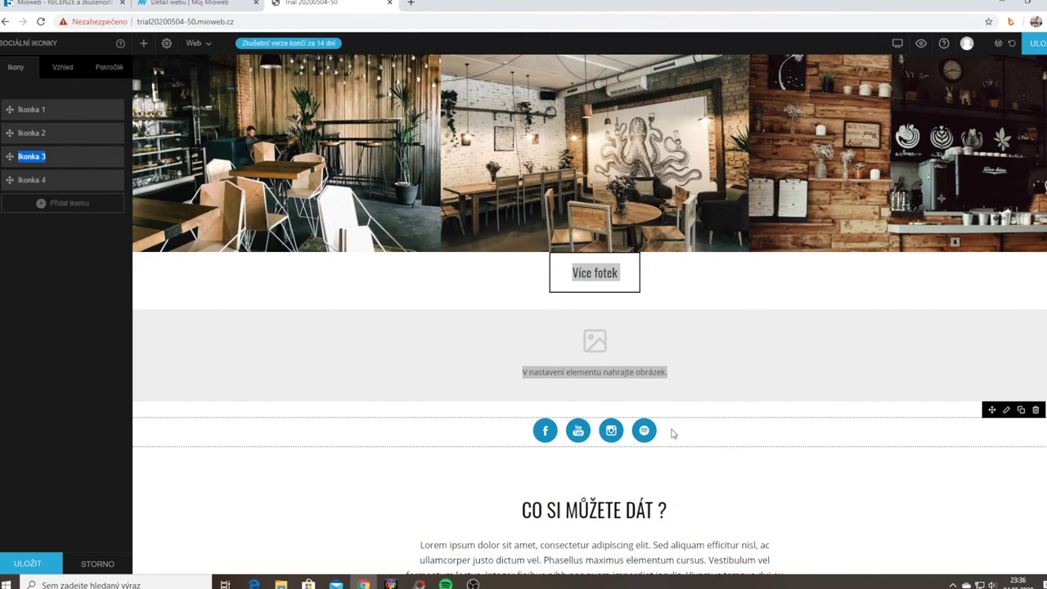
{"action": "left_click", "coordinate": [27, 564]}
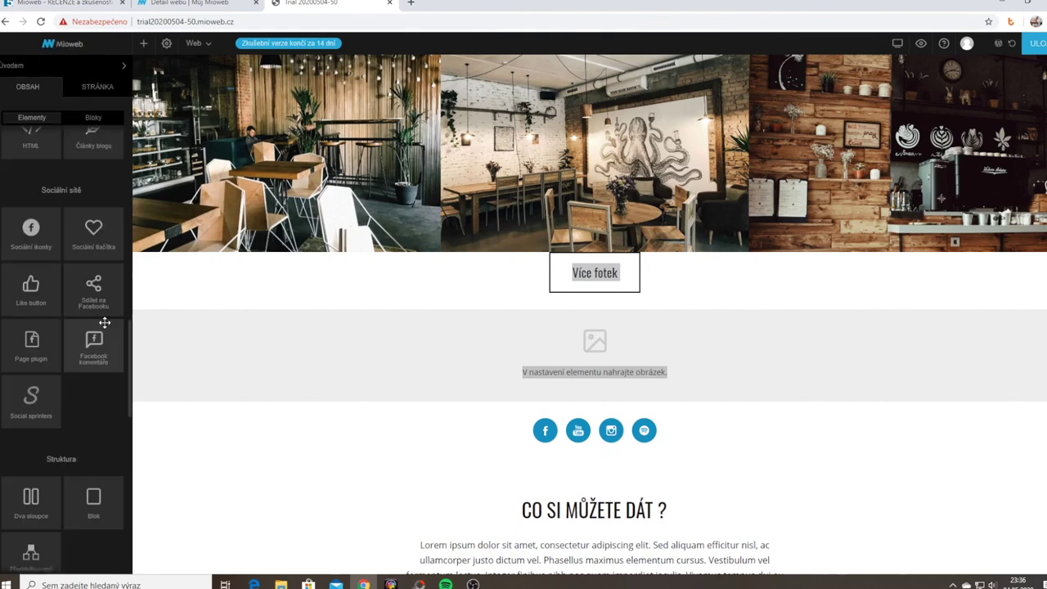
{"action": "scroll", "coordinate": [81, 381], "scroll_direction": "down", "scroll_amount": 2}
{"action": "scroll", "coordinate": [84, 375], "scroll_direction": "down", "scroll_amount": 3}
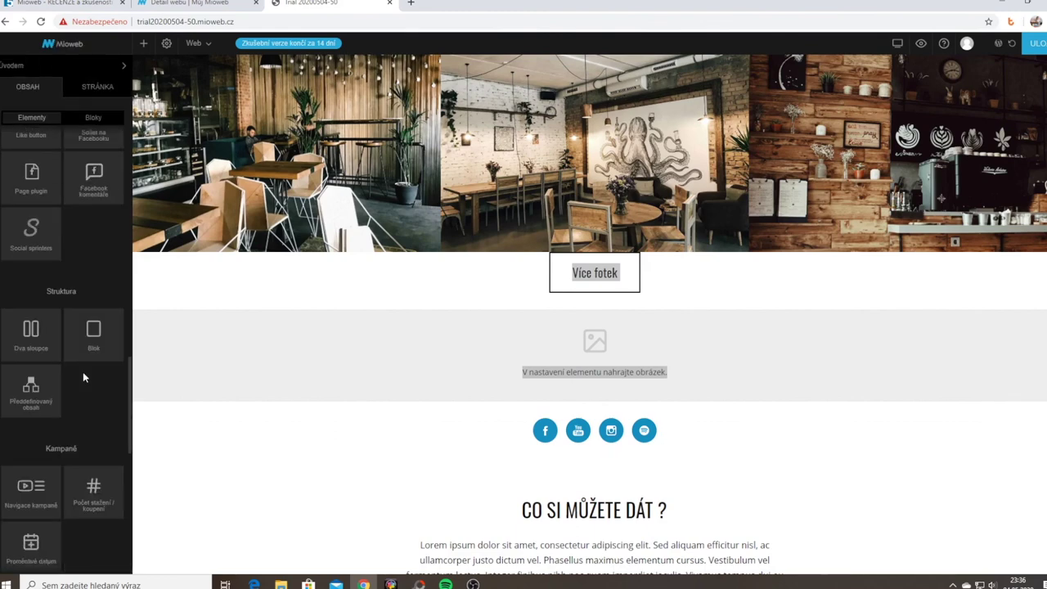
{"action": "scroll", "coordinate": [81, 364], "scroll_direction": "down", "scroll_amount": 3}
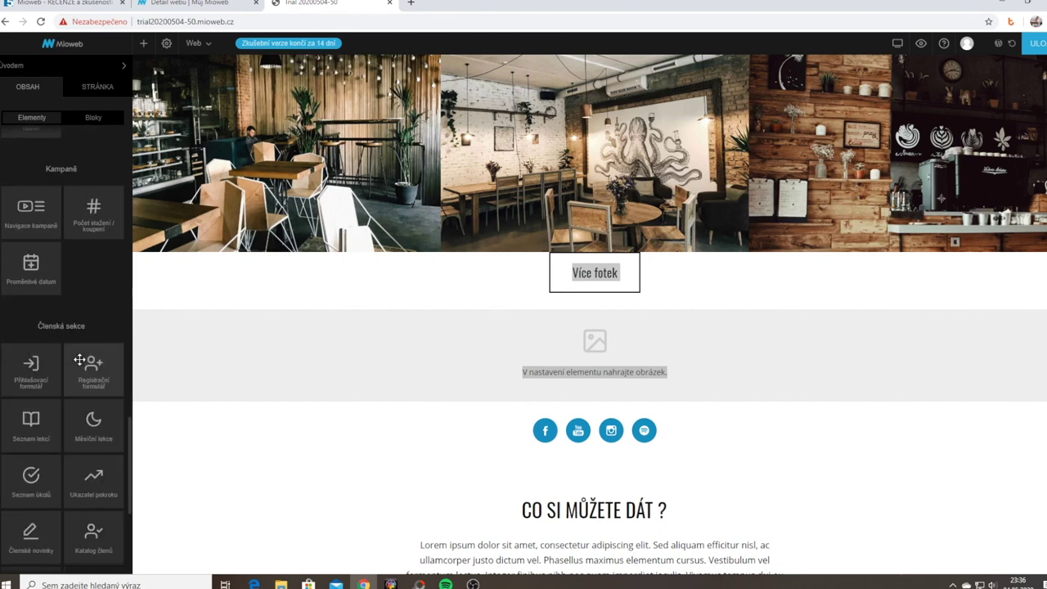
{"action": "scroll", "coordinate": [79, 363], "scroll_direction": "down", "scroll_amount": 1}
{"action": "scroll", "coordinate": [80, 364], "scroll_direction": "up", "scroll_amount": 4}
{"action": "scroll", "coordinate": [80, 367], "scroll_direction": "up", "scroll_amount": 6}
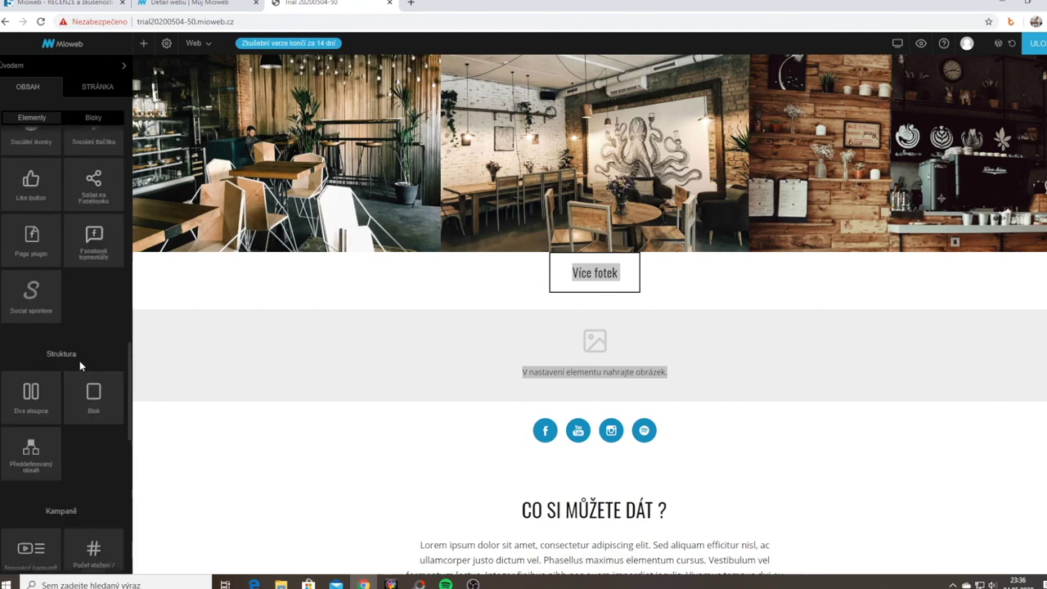
{"action": "scroll", "coordinate": [79, 360], "scroll_direction": "up", "scroll_amount": 5}
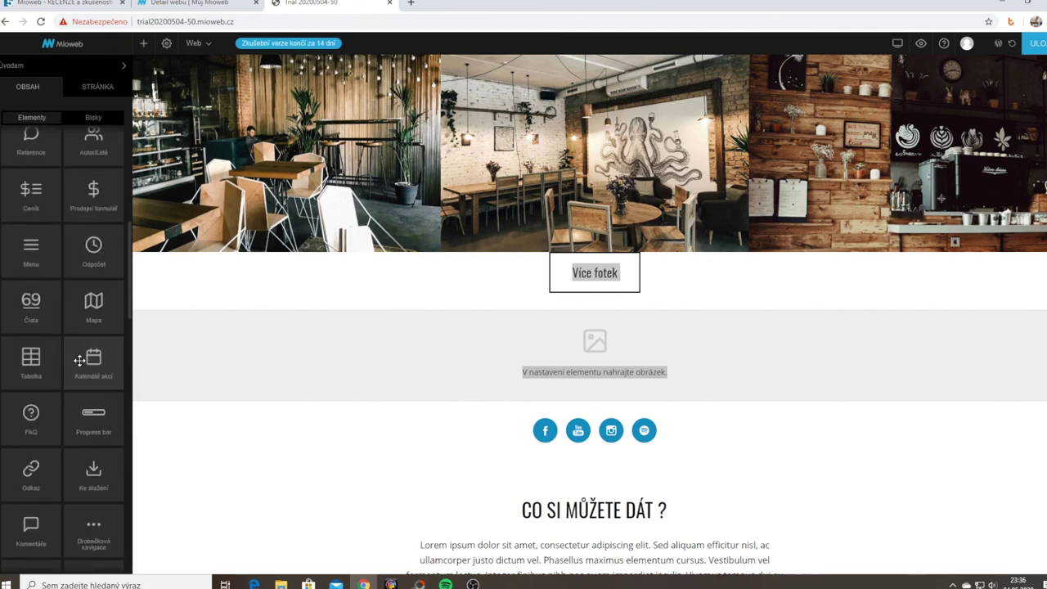
{"action": "scroll", "coordinate": [315, 376], "scroll_direction": "up", "scroll_amount": 10}
{"action": "mouse_move", "coordinate": [892, 45]}
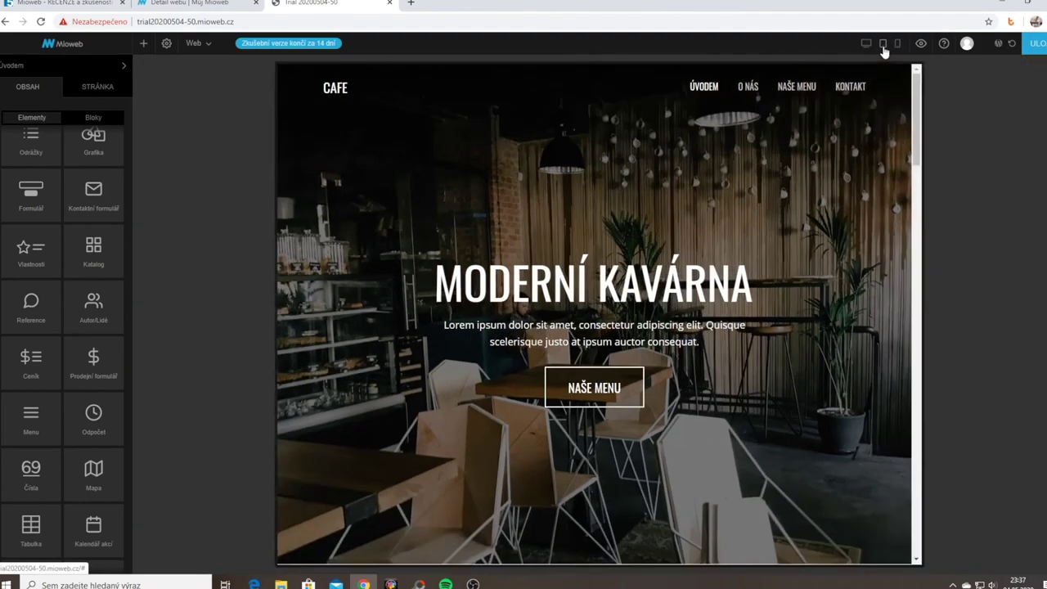
Preview the café homepage at tablet width, then switch to the phone-width layout
{"action": "left_click", "coordinate": [882, 45]}
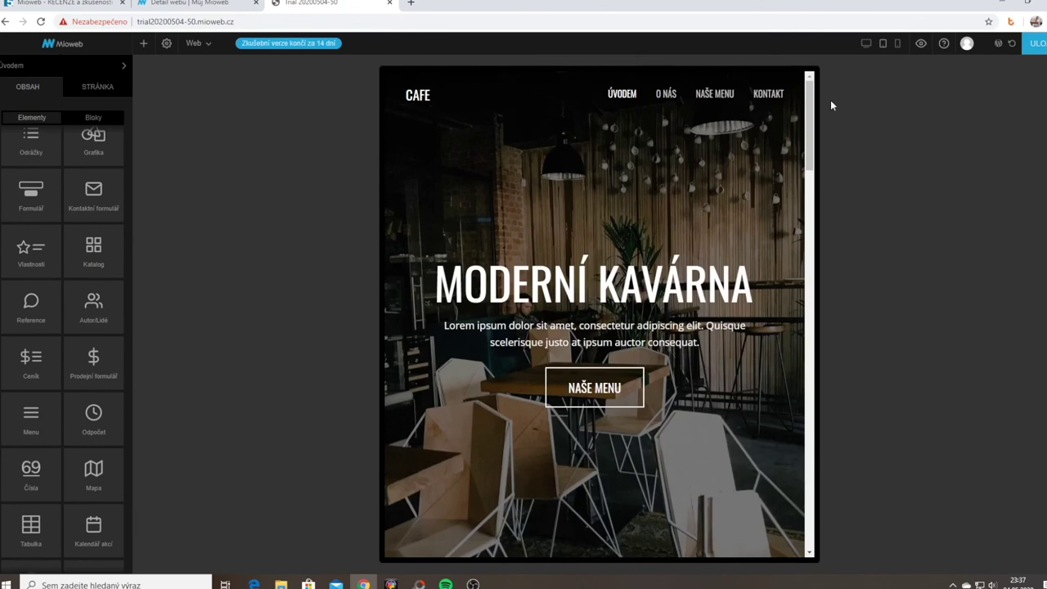
{"action": "left_click", "coordinate": [867, 44]}
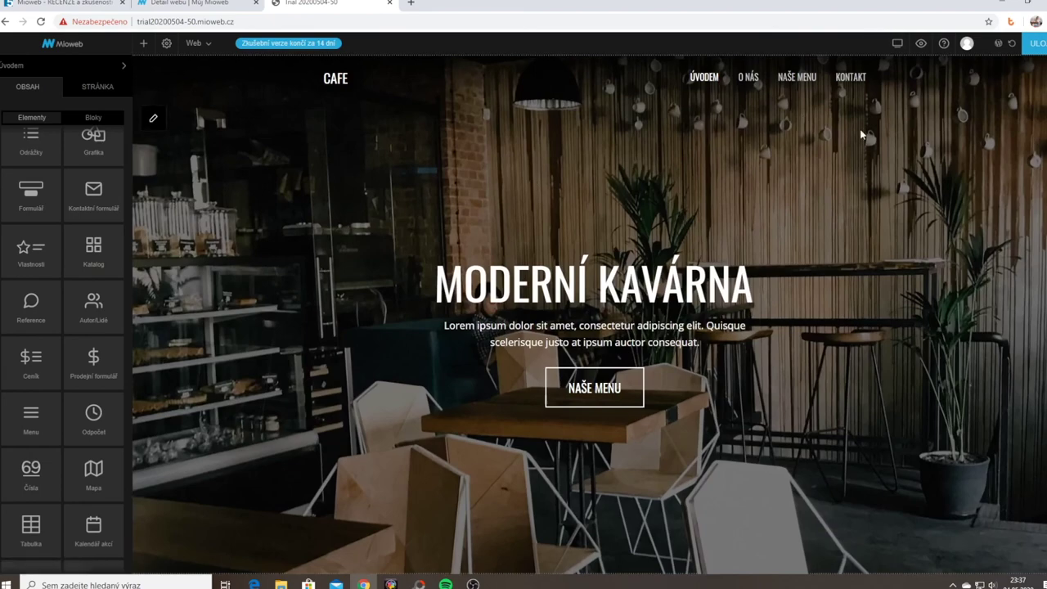
{"action": "mouse_move", "coordinate": [888, 46]}
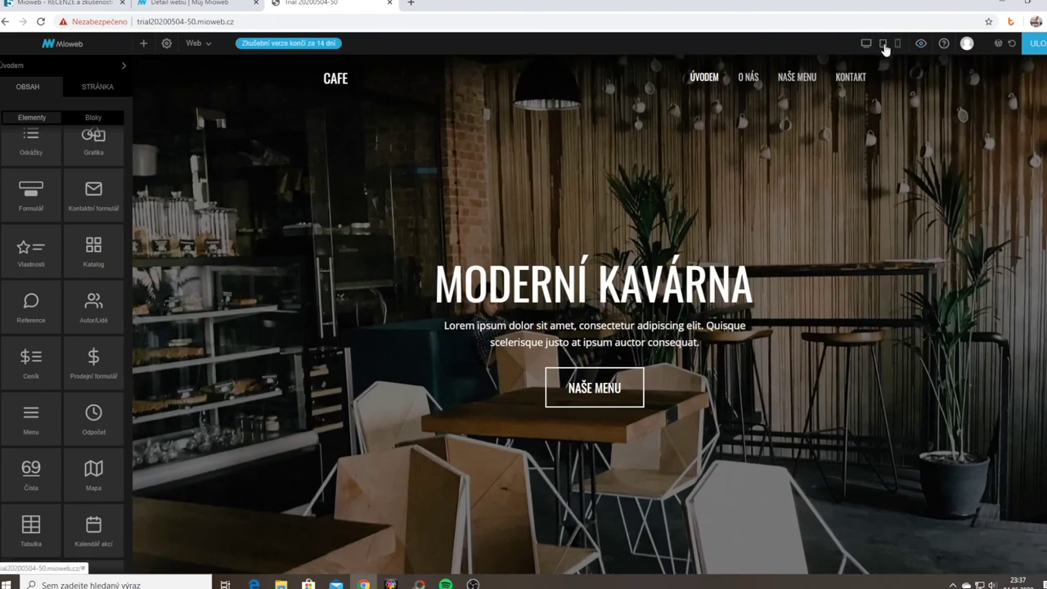
{"action": "left_click", "coordinate": [884, 45]}
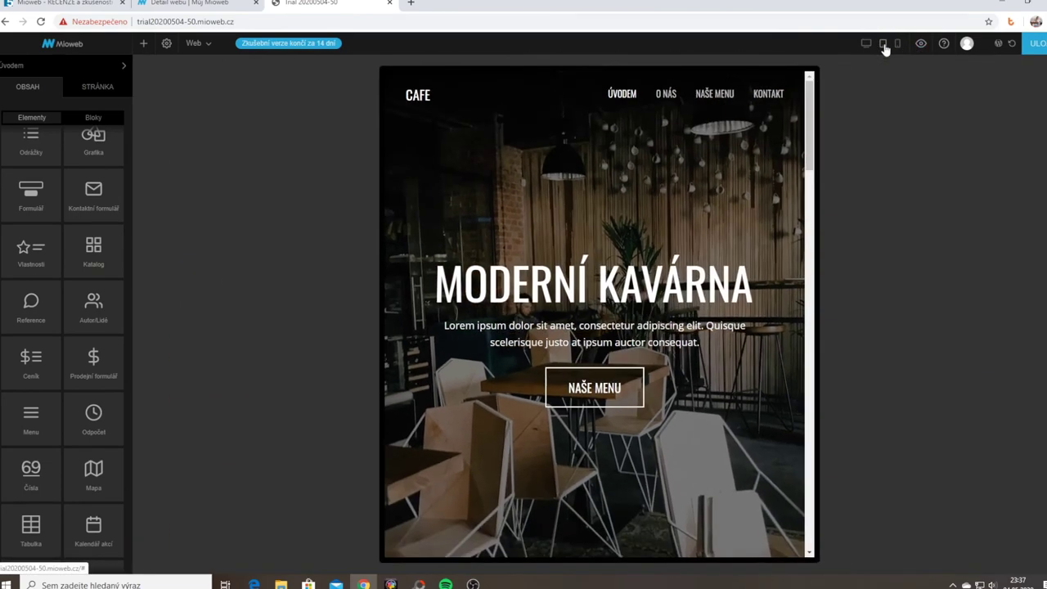
{"action": "left_click", "coordinate": [897, 45]}
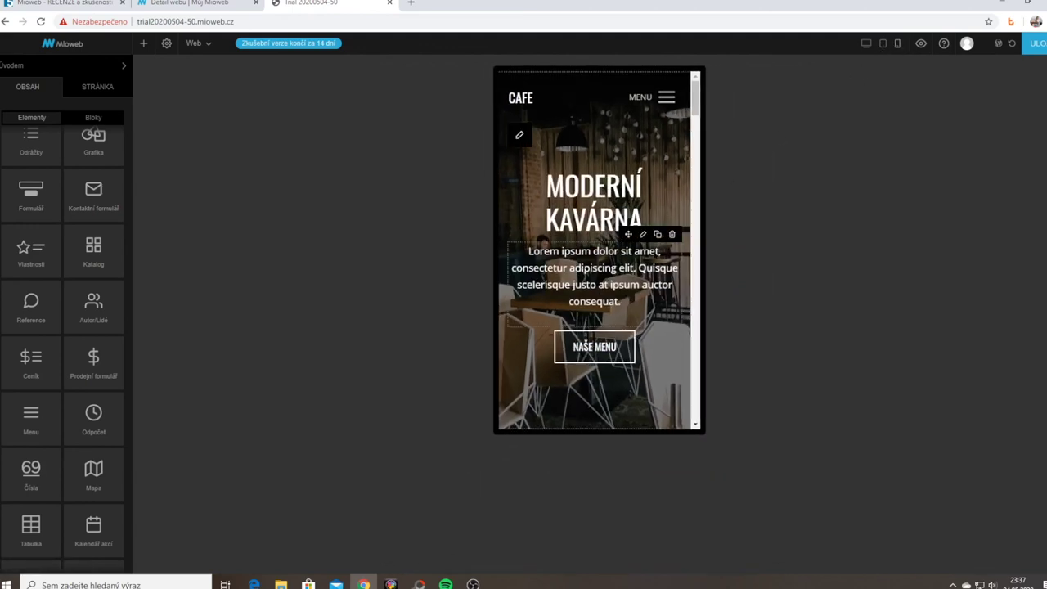
{"action": "left_click", "coordinate": [583, 270]}
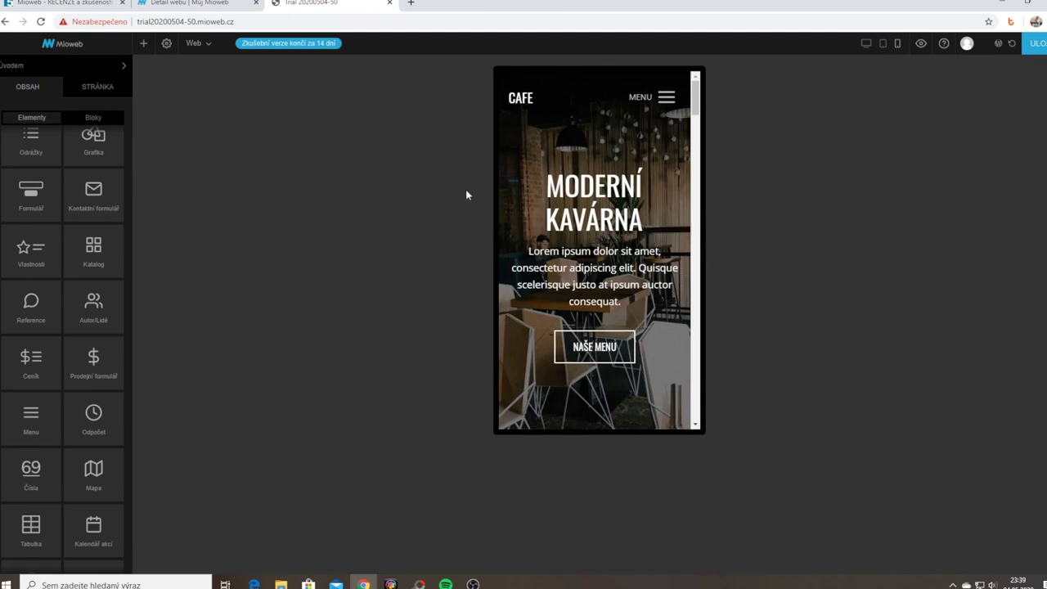
On mobile, shrink the MODERNÍ KAVÁRNA heading to 43 and the intro text to 13
{"action": "left_click", "coordinate": [643, 164]}
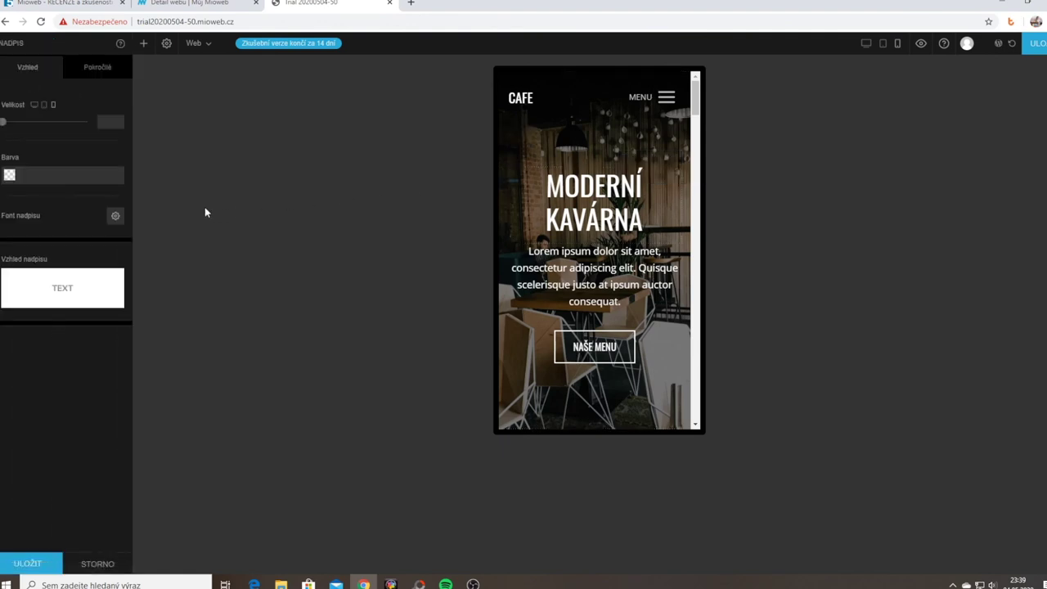
{"action": "left_click_drag", "start_coordinate": [8, 124], "coordinate": [30, 124]}
{"action": "left_click", "coordinate": [484, 246]}
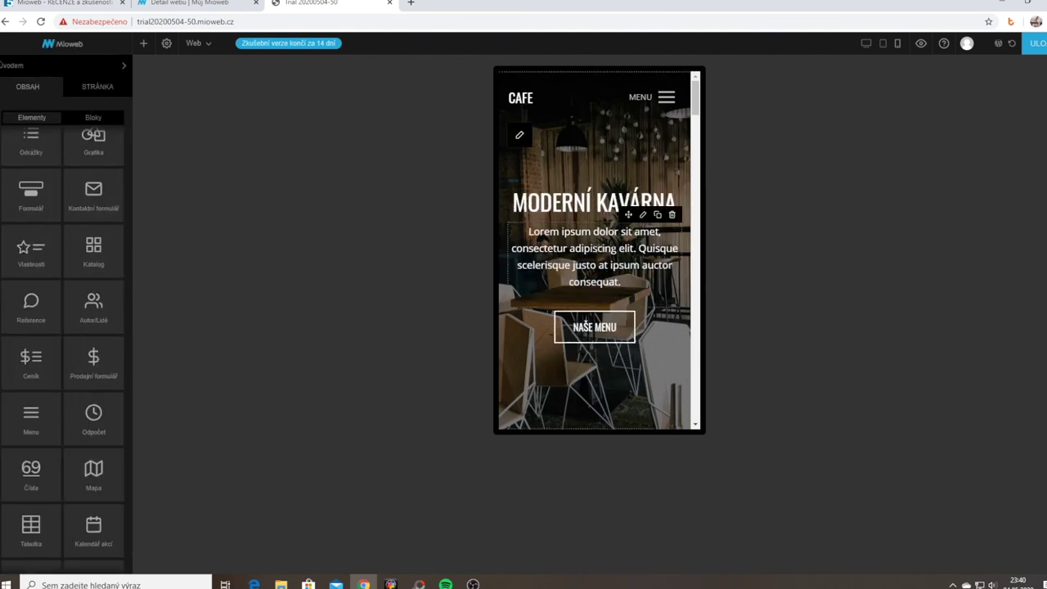
{"action": "left_click", "coordinate": [643, 216]}
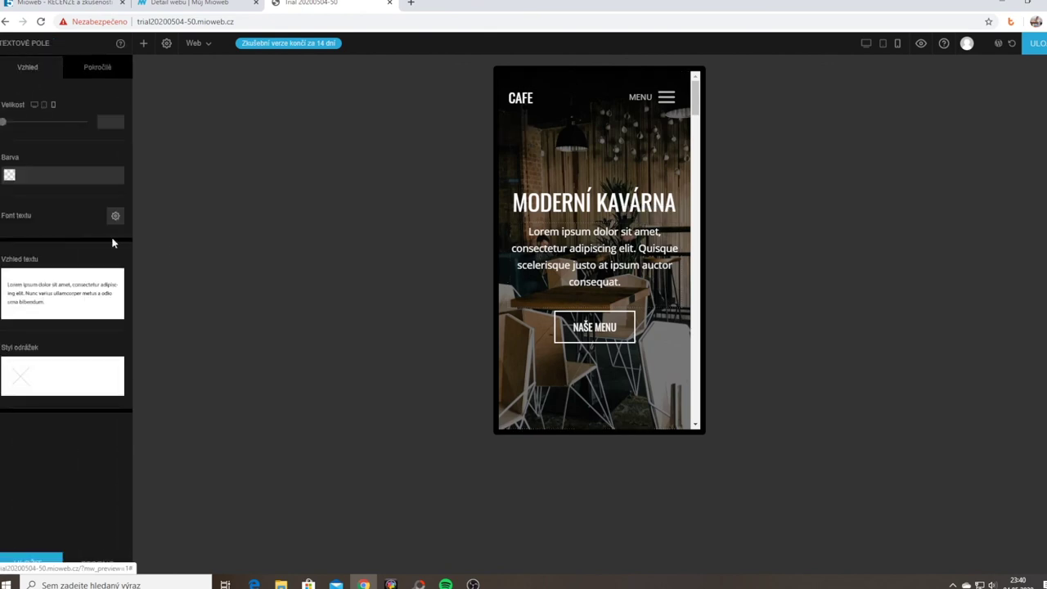
{"action": "left_click", "coordinate": [9, 126]}
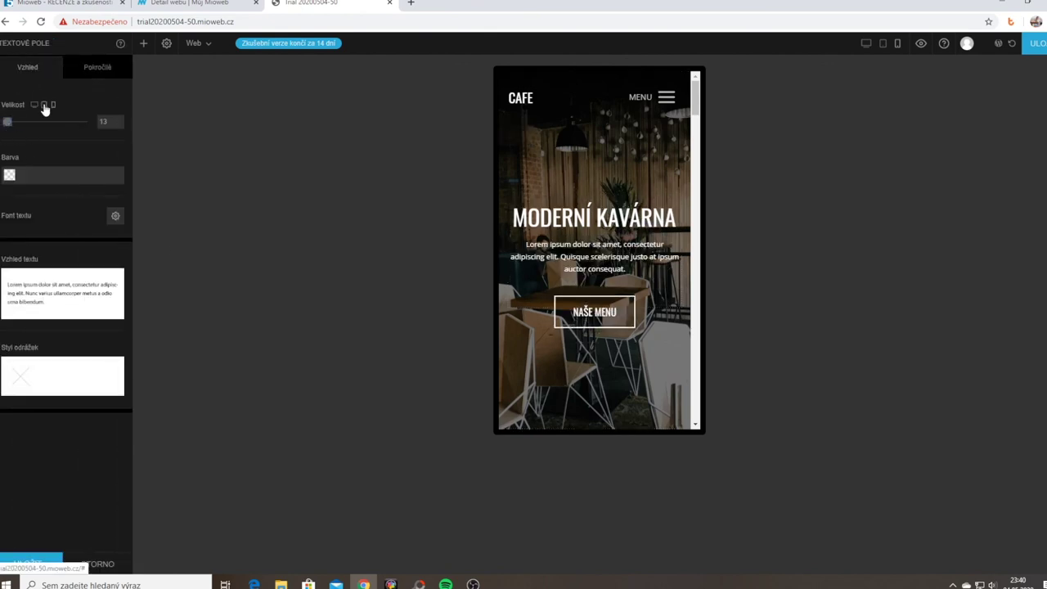
On tablet, enlarge the intro text to 24 and the MODERNÍ KAVÁRNA heading to 92
{"action": "left_click", "coordinate": [43, 105]}
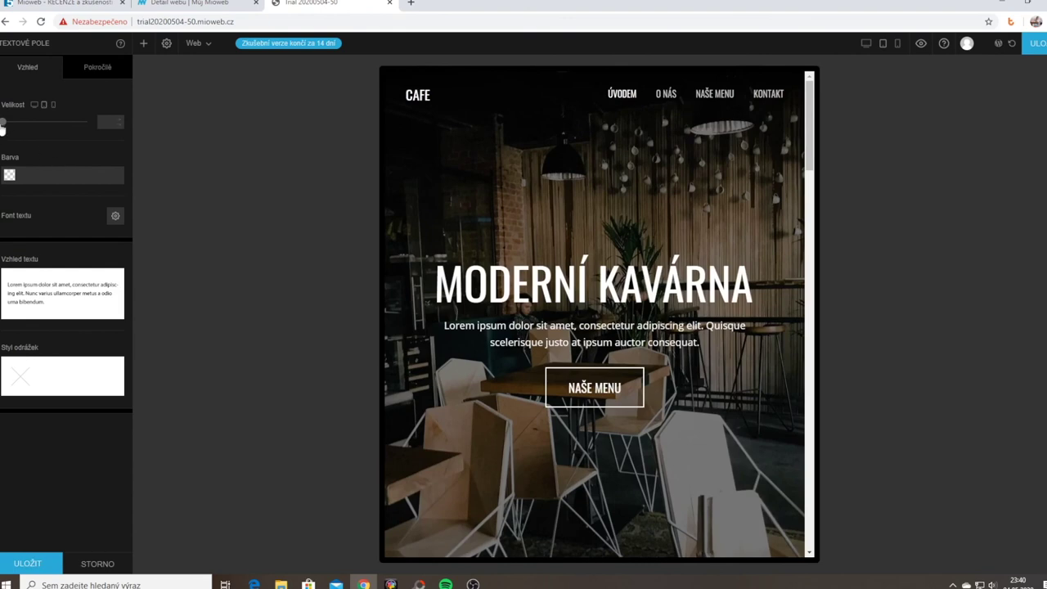
{"action": "left_click", "coordinate": [3, 123]}
{"action": "left_click_drag", "start_coordinate": [3, 122], "coordinate": [60, 126]}
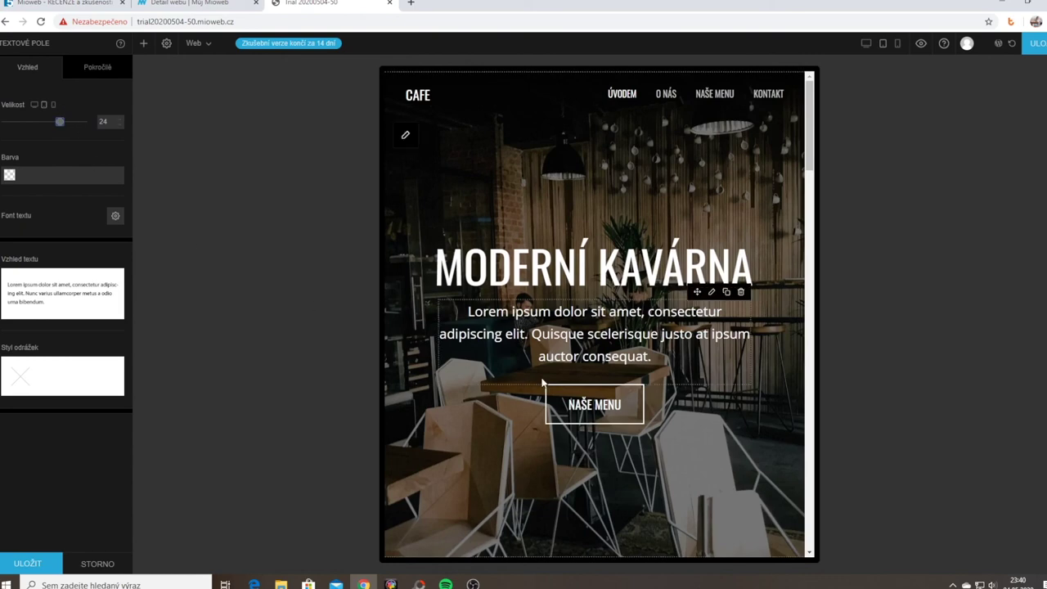
{"action": "left_click", "coordinate": [745, 234]}
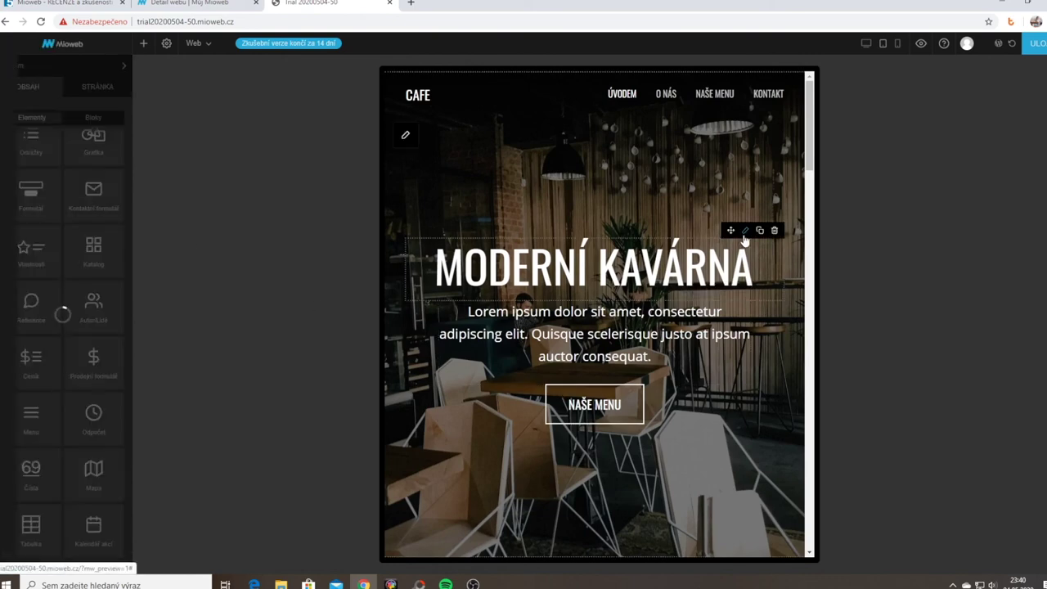
{"action": "left_click", "coordinate": [52, 111]}
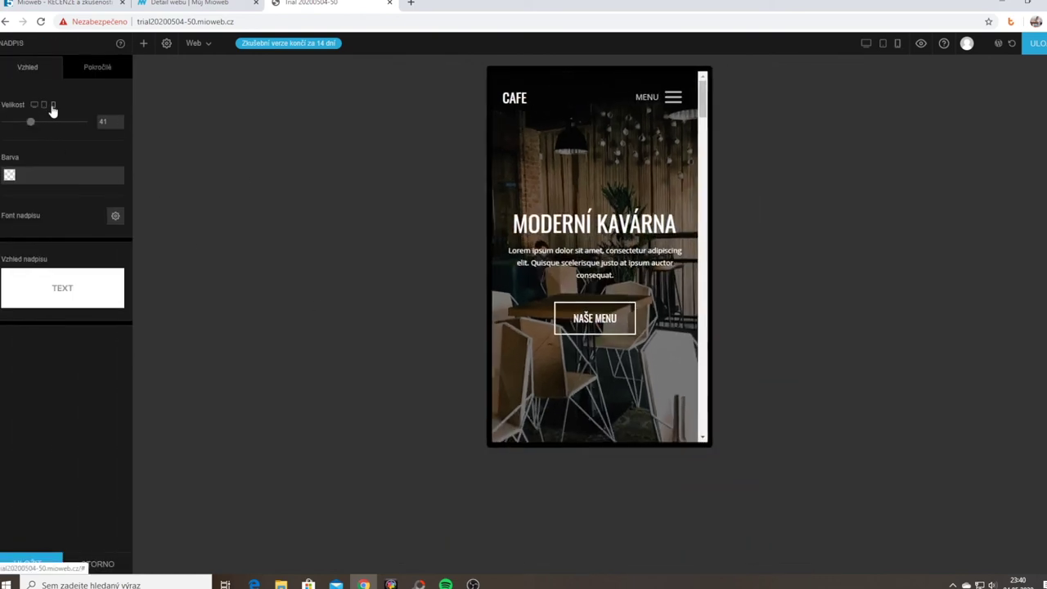
{"action": "left_click", "coordinate": [44, 111]}
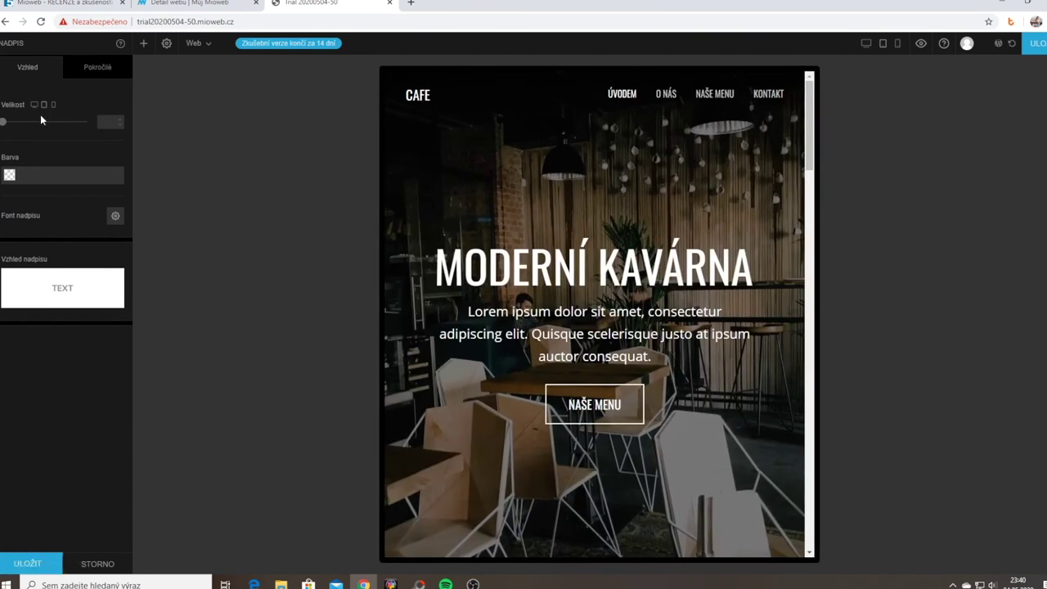
{"action": "left_click_drag", "start_coordinate": [5, 125], "coordinate": [80, 126]}
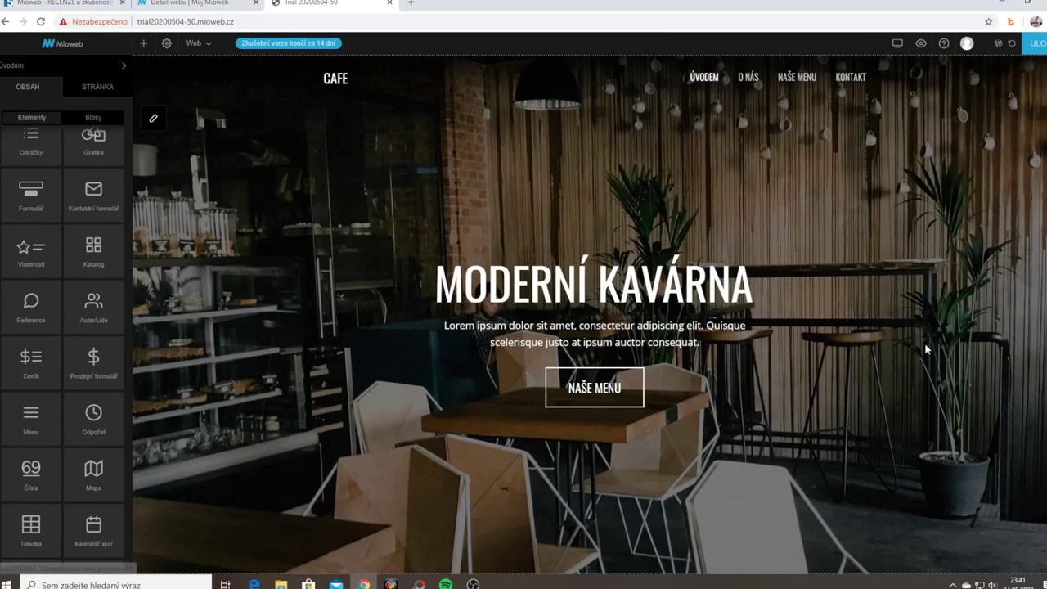
Scroll the desktop café page down to the testimonials and footer, then jump back to the top
{"action": "scroll", "coordinate": [926, 349], "scroll_direction": "down", "scroll_amount": 1}
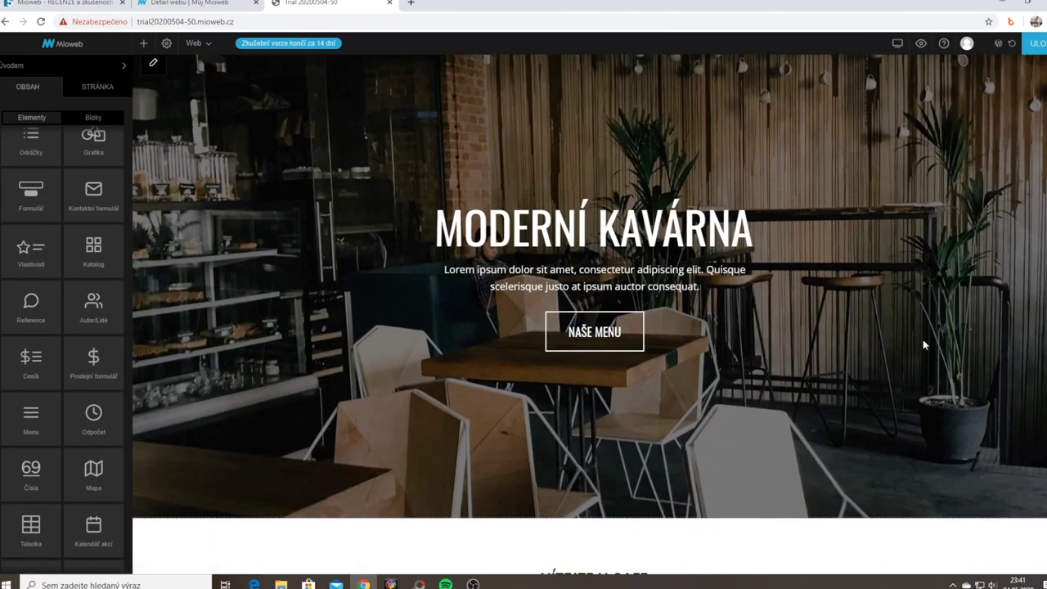
{"action": "scroll", "coordinate": [922, 338], "scroll_direction": "up", "scroll_amount": 1}
{"action": "scroll", "coordinate": [921, 338], "scroll_direction": "down", "scroll_amount": 6}
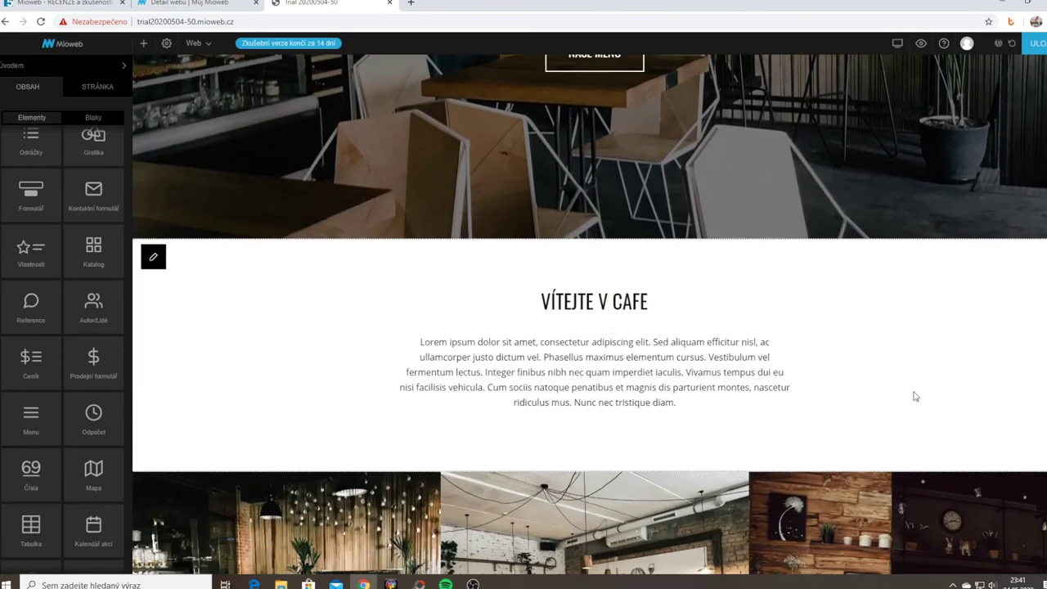
{"action": "scroll", "coordinate": [929, 377], "scroll_direction": "down", "scroll_amount": 3}
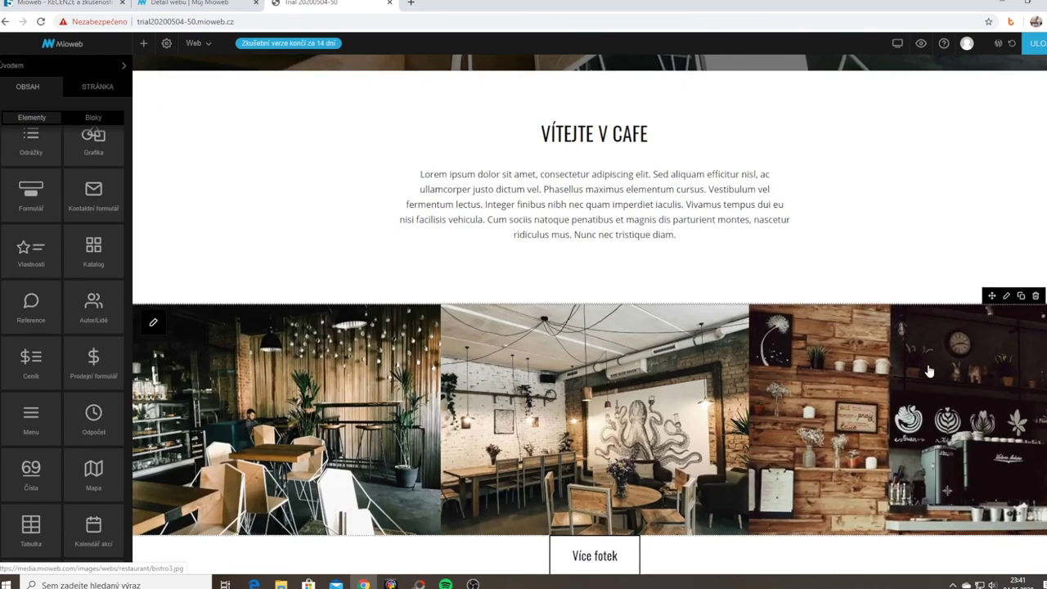
{"action": "scroll", "coordinate": [923, 339], "scroll_direction": "up", "scroll_amount": 6}
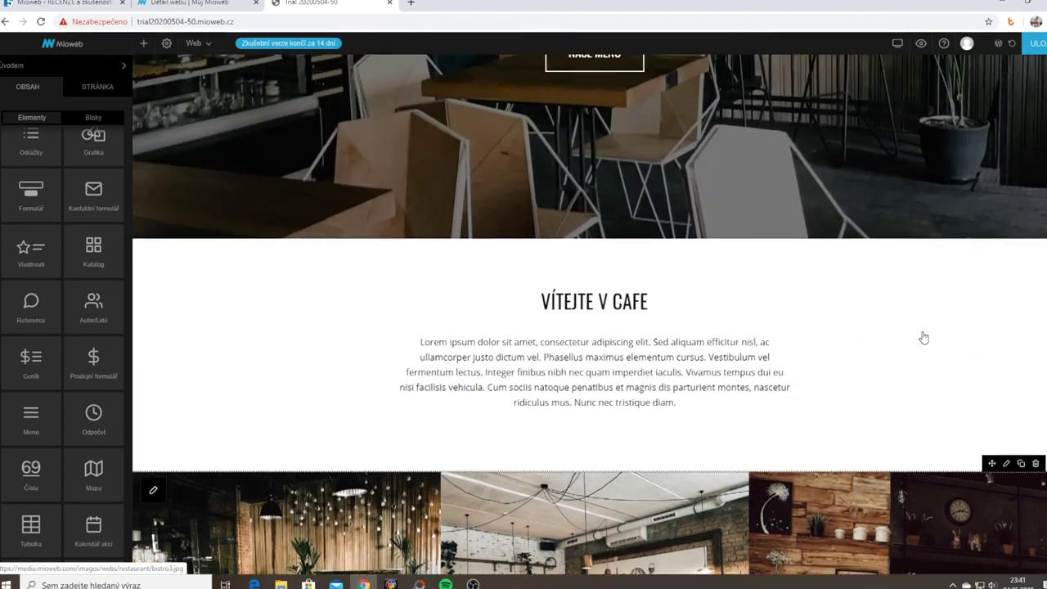
{"action": "scroll", "coordinate": [743, 355], "scroll_direction": "up", "scroll_amount": 3}
{"action": "scroll", "coordinate": [743, 355], "scroll_direction": "down", "scroll_amount": 2}
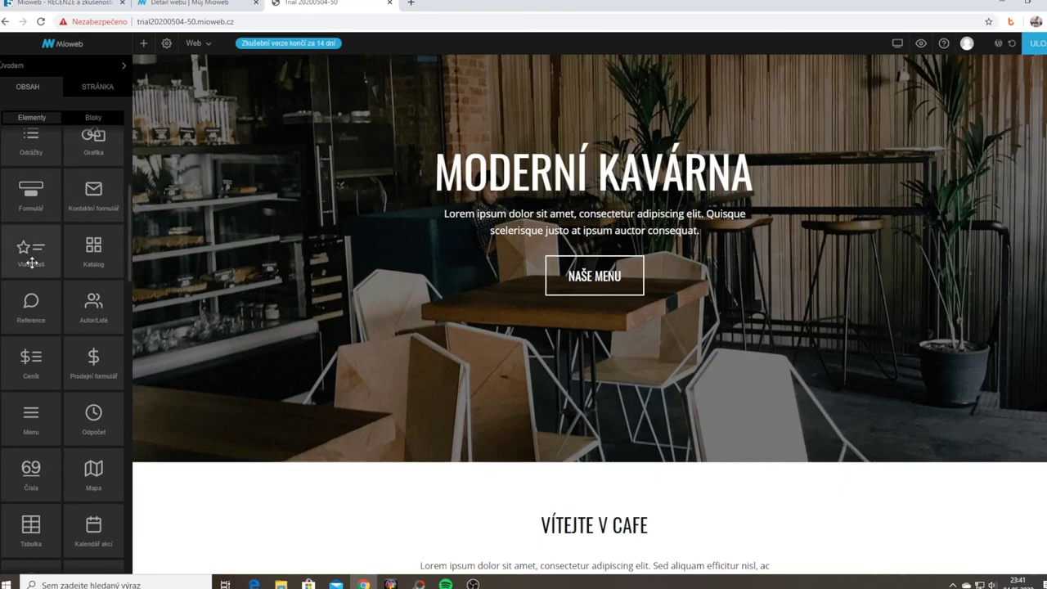
{"action": "scroll", "coordinate": [31, 262], "scroll_direction": "up", "scroll_amount": 4}
{"action": "scroll", "coordinate": [235, 90], "scroll_direction": "up", "scroll_amount": 2}
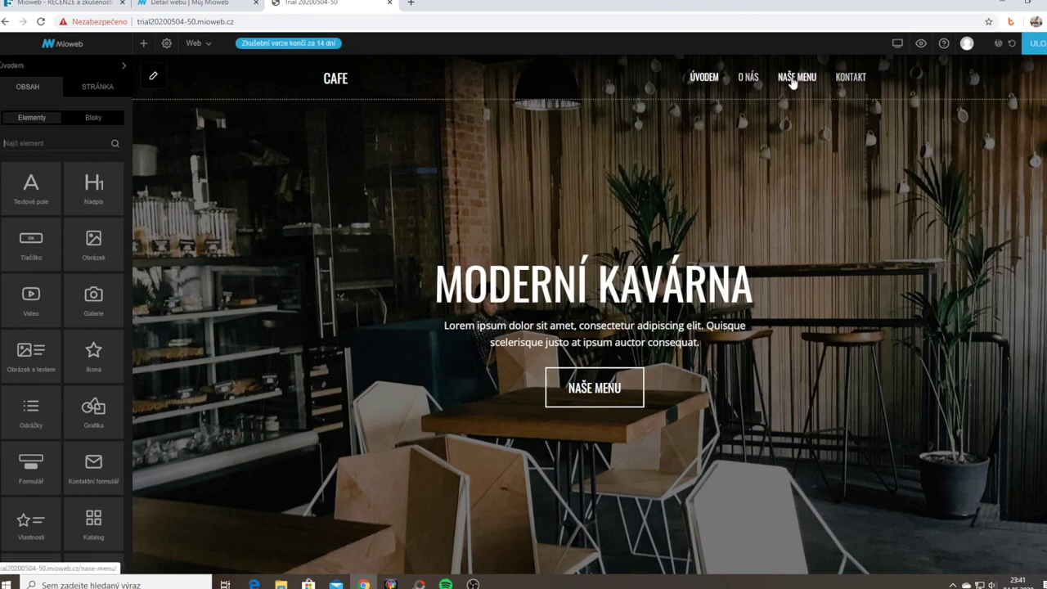
{"action": "scroll", "coordinate": [844, 249], "scroll_direction": "down", "scroll_amount": 20}
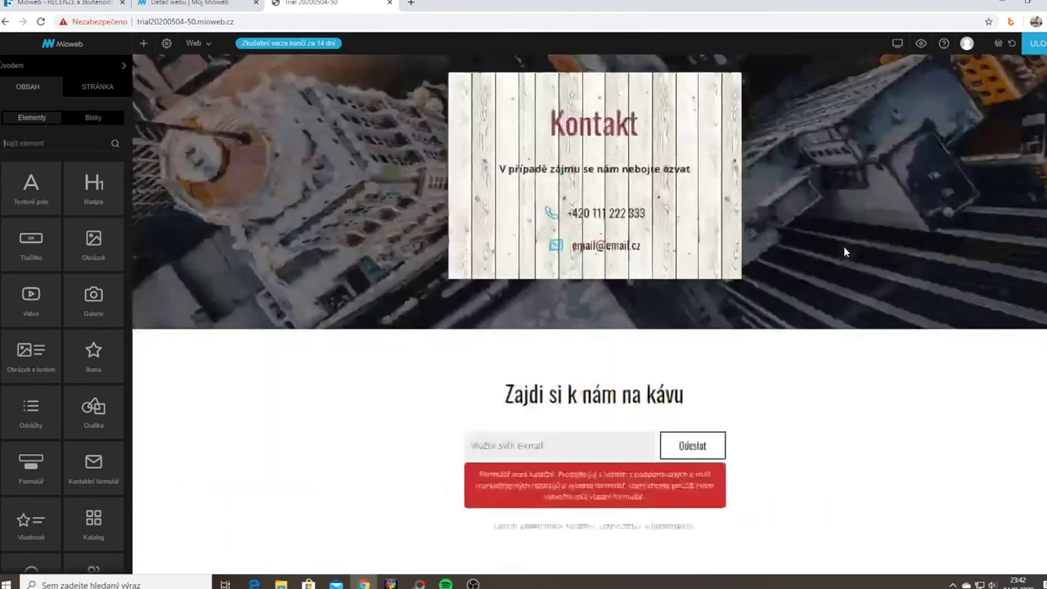
{"action": "scroll", "coordinate": [845, 251], "scroll_direction": "down", "scroll_amount": 3}
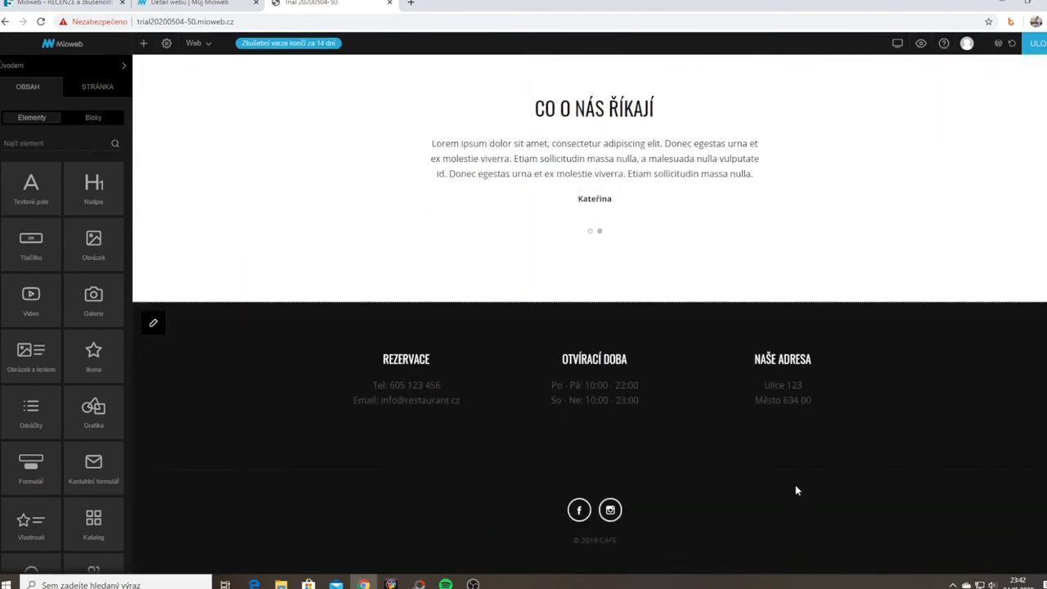
{"action": "key", "text": "Home"}
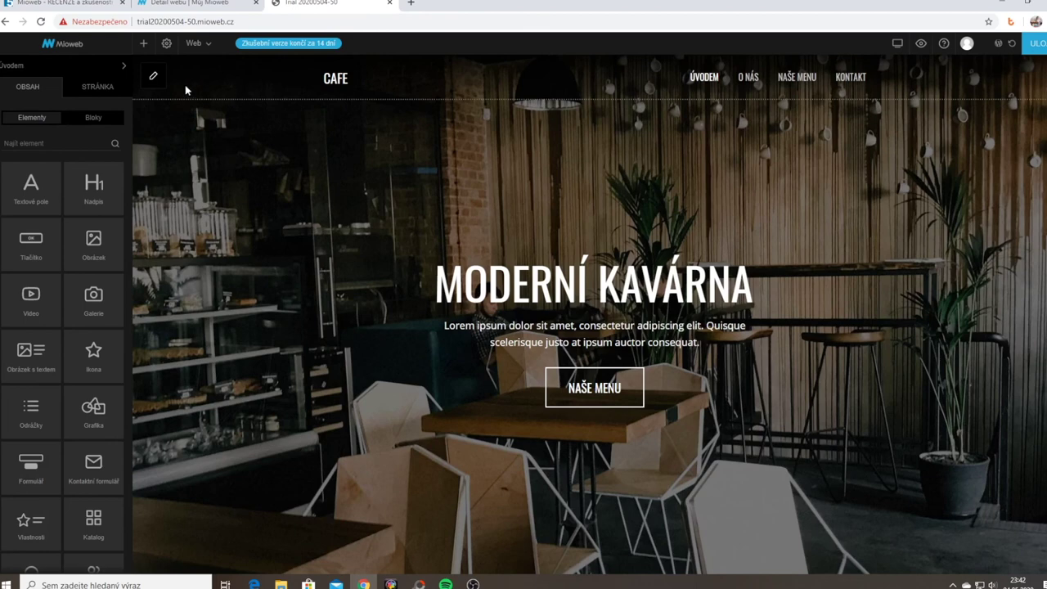
In the header settings, choose the menu style that separates items with slashes
{"action": "left_click", "coordinate": [154, 80]}
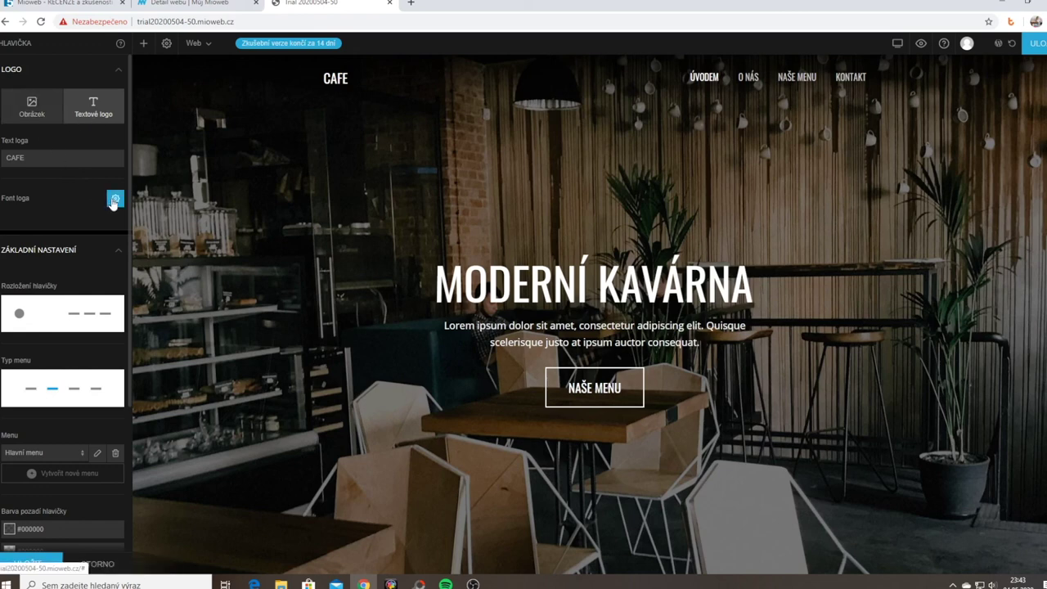
{"action": "scroll", "coordinate": [115, 199], "scroll_direction": "down", "scroll_amount": 1}
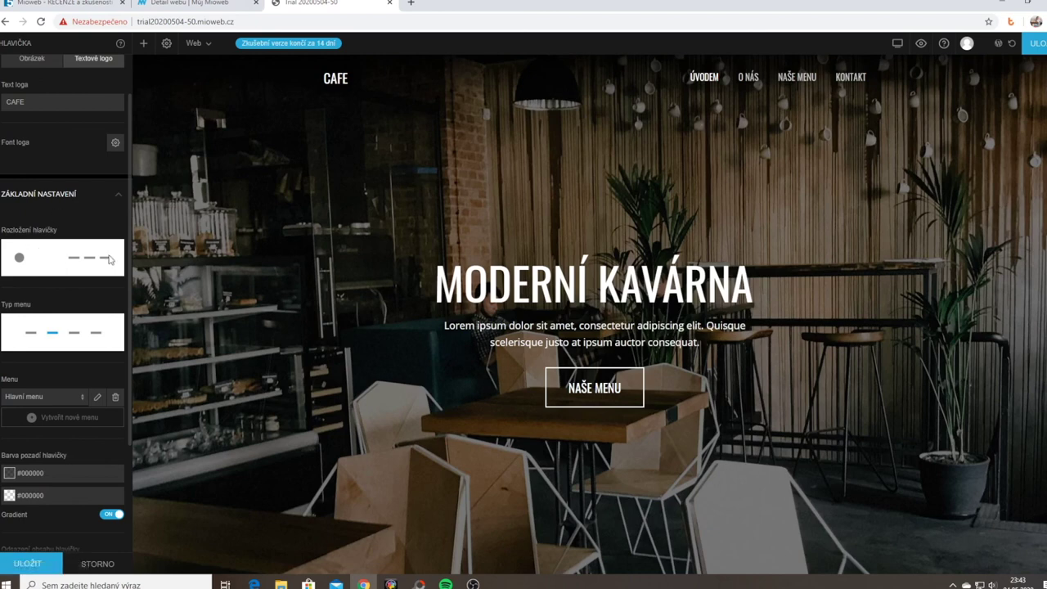
{"action": "left_click", "coordinate": [59, 258]}
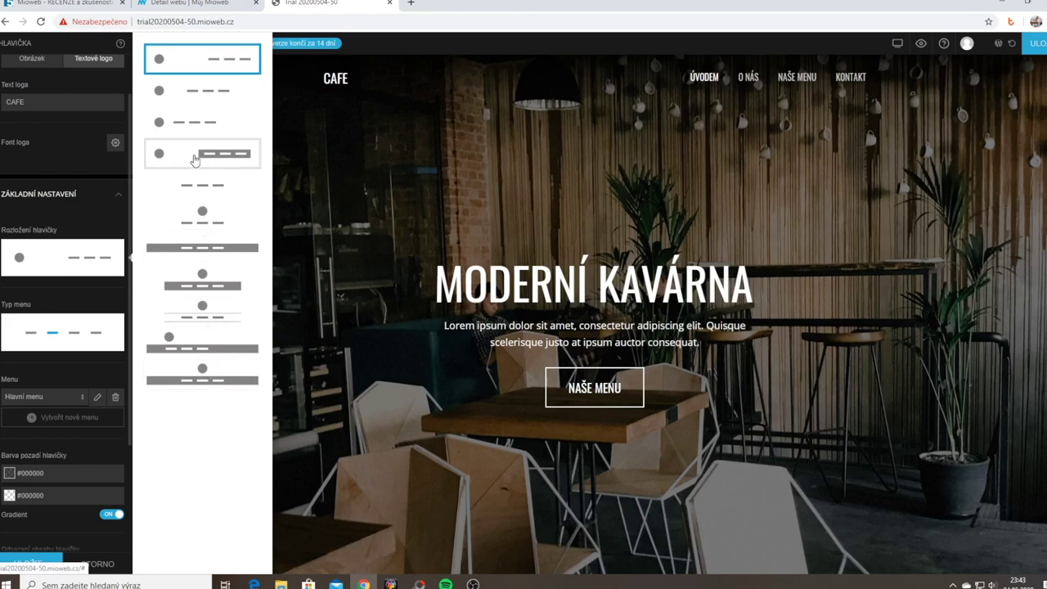
{"action": "left_click", "coordinate": [97, 337]}
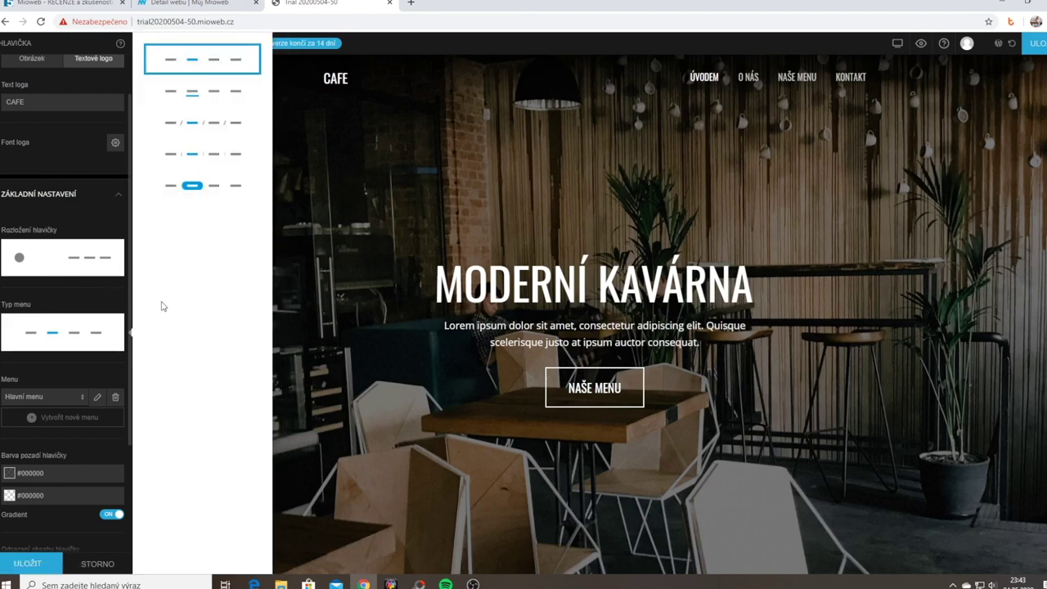
{"action": "left_click", "coordinate": [199, 127]}
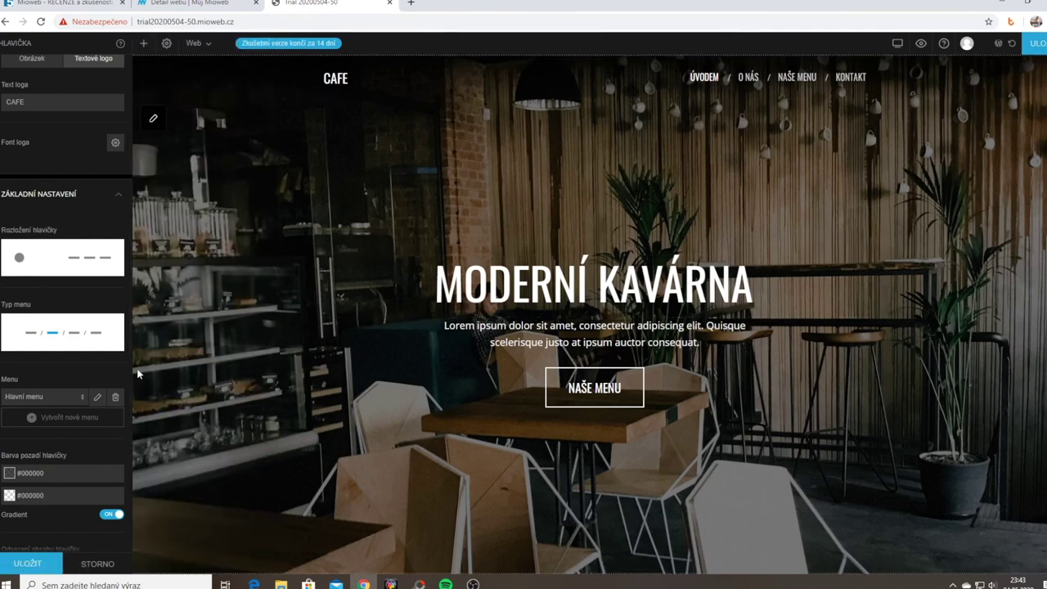
Set the header content offset to 23, switch Fixní hlavička on, and save the header
{"action": "scroll", "coordinate": [71, 456], "scroll_direction": "down", "scroll_amount": 2}
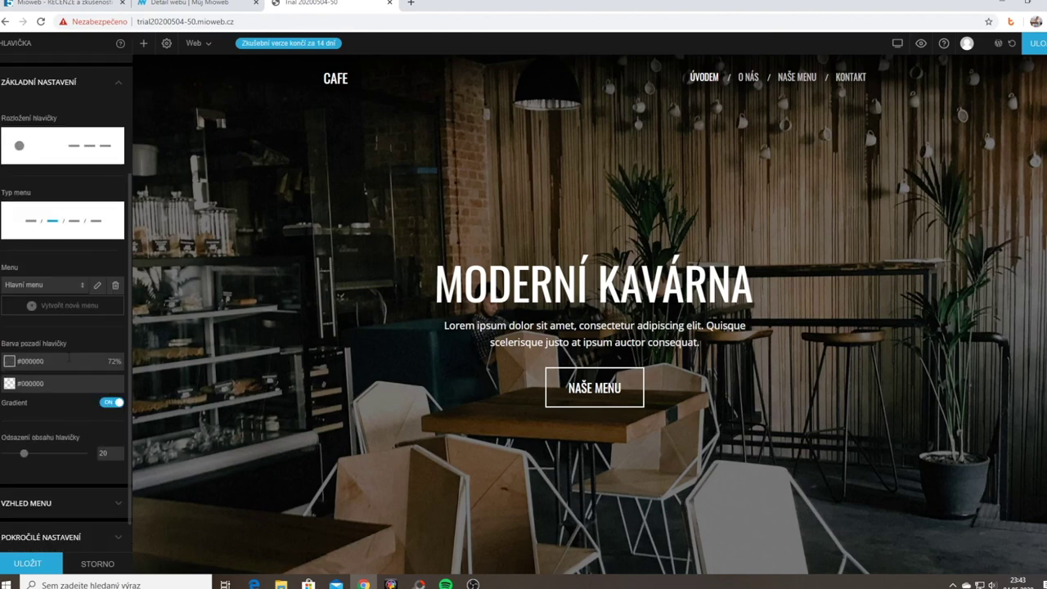
{"action": "mouse_move", "coordinate": [25, 453]}
{"action": "left_mouse_down"}
{"action": "mouse_move", "coordinate": [39, 455]}
{"action": "mouse_move", "coordinate": [27, 456]}
{"action": "left_mouse_up"}
{"action": "scroll", "coordinate": [25, 475], "scroll_direction": "down", "scroll_amount": 1}
{"action": "left_click", "coordinate": [24, 477]}
{"action": "scroll", "coordinate": [78, 389], "scroll_direction": "down", "scroll_amount": 2}
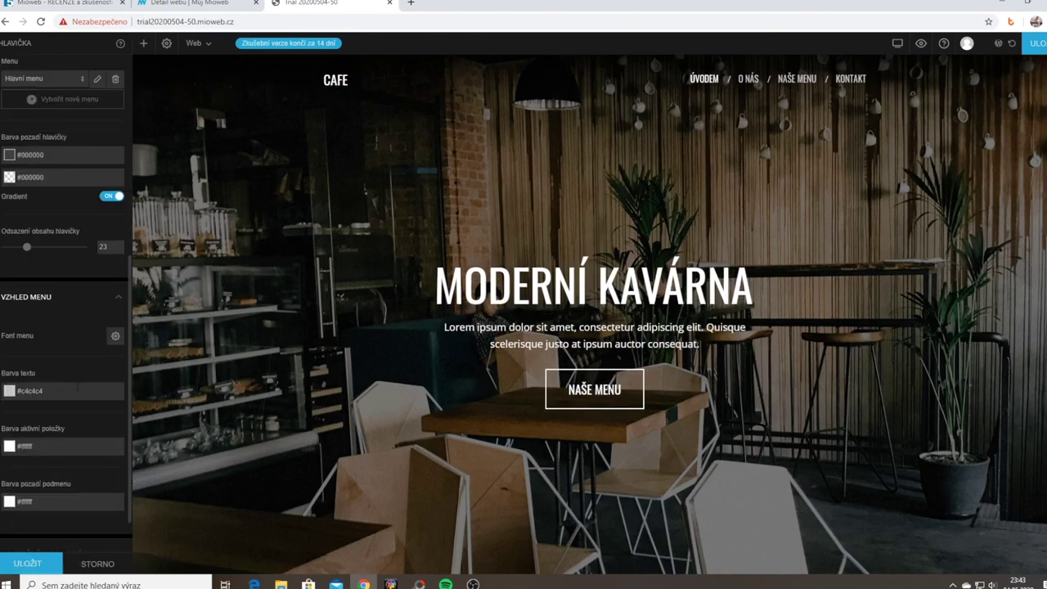
{"action": "scroll", "coordinate": [59, 398], "scroll_direction": "down", "scroll_amount": 1}
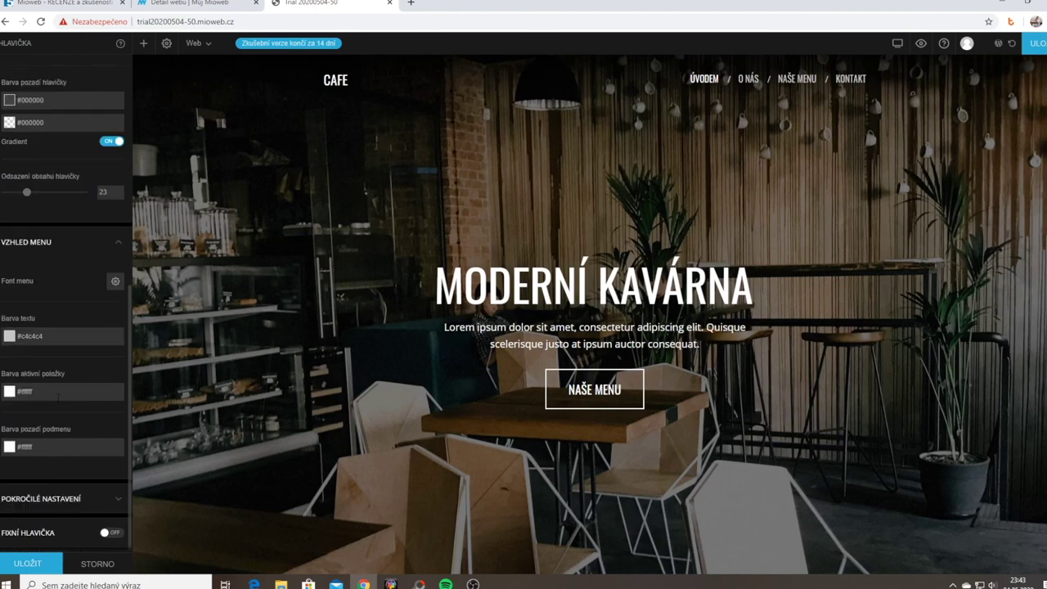
{"action": "left_click", "coordinate": [41, 498]}
{"action": "scroll", "coordinate": [47, 350], "scroll_direction": "down", "scroll_amount": 2}
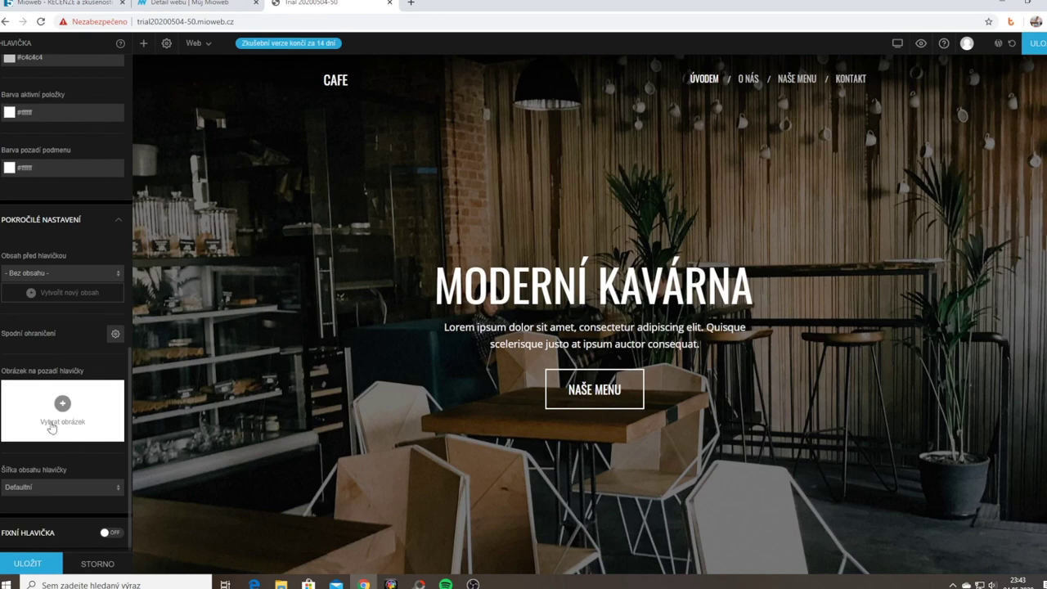
{"action": "left_click", "coordinate": [106, 532]}
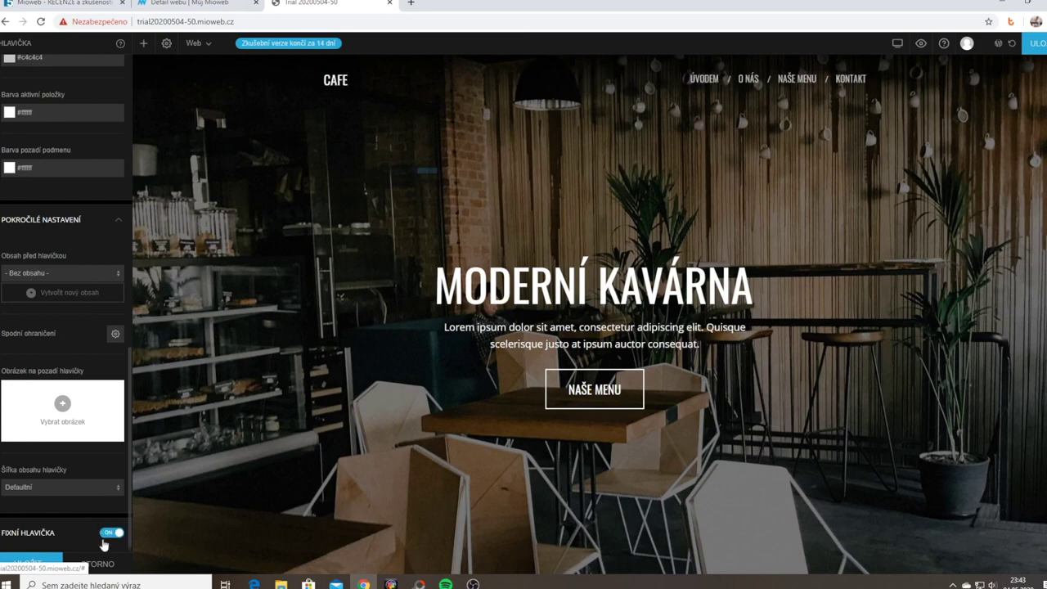
{"action": "left_click", "coordinate": [31, 564]}
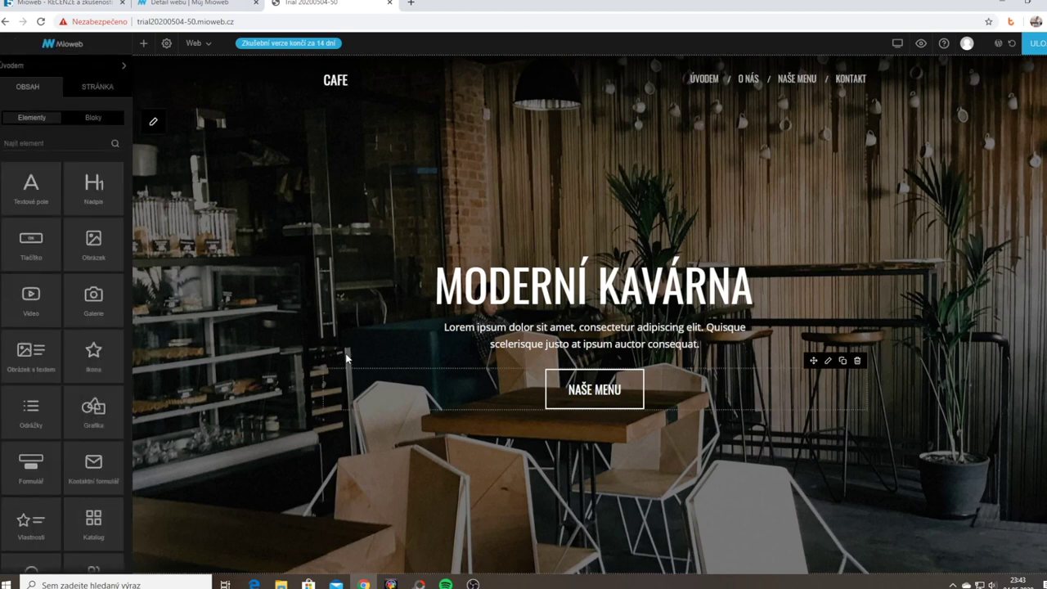
Scroll the homepage down to the footer and back up, checking the header stays pinned
{"action": "scroll", "coordinate": [344, 352], "scroll_direction": "down", "scroll_amount": 3}
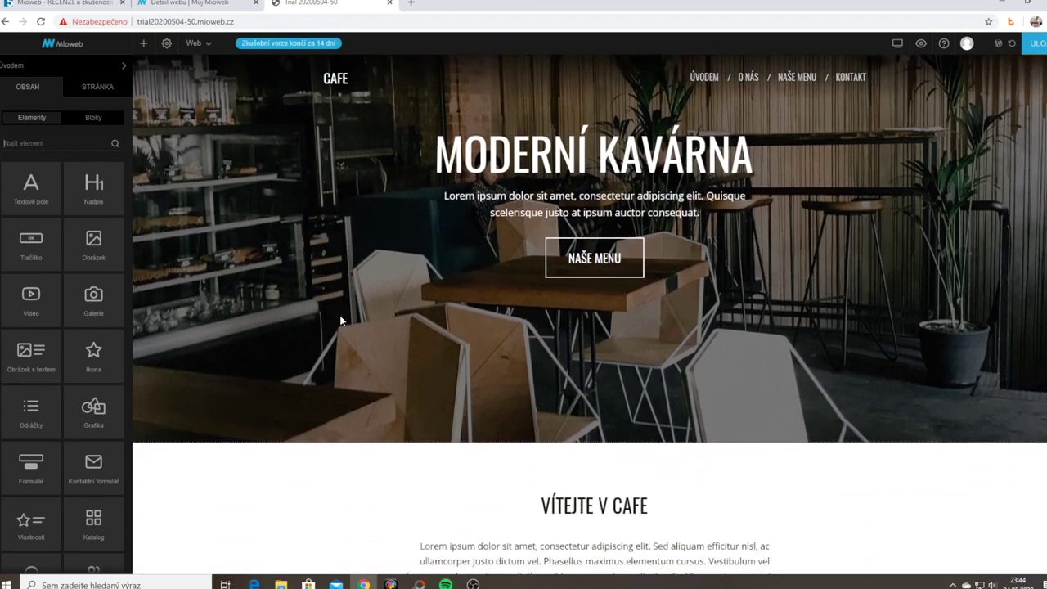
{"action": "scroll", "coordinate": [342, 321], "scroll_direction": "down", "scroll_amount": 5}
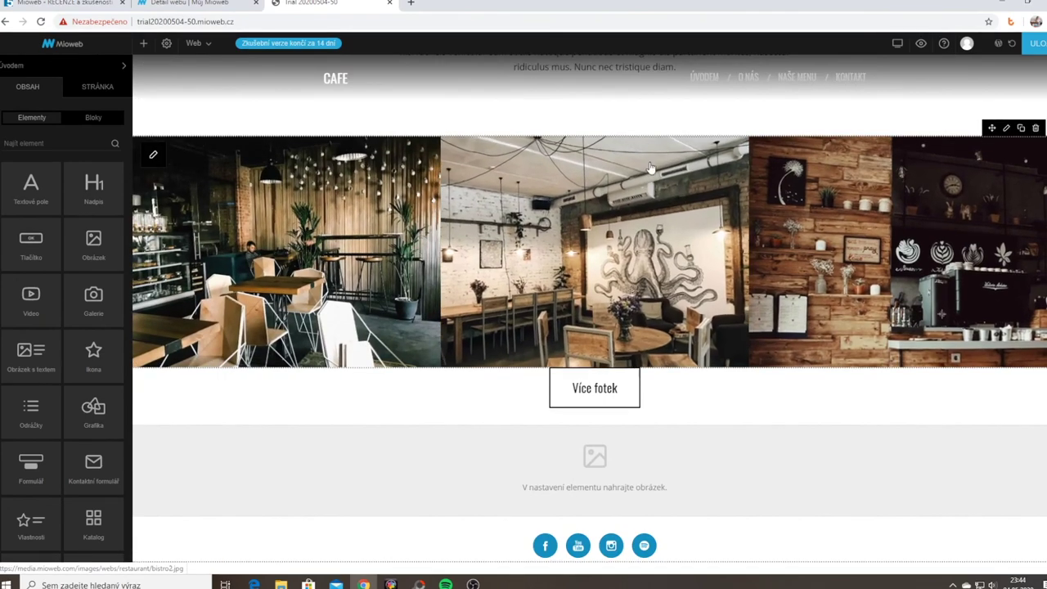
{"action": "scroll", "coordinate": [547, 139], "scroll_direction": "down", "scroll_amount": 1}
{"action": "scroll", "coordinate": [685, 350], "scroll_direction": "down", "scroll_amount": 3}
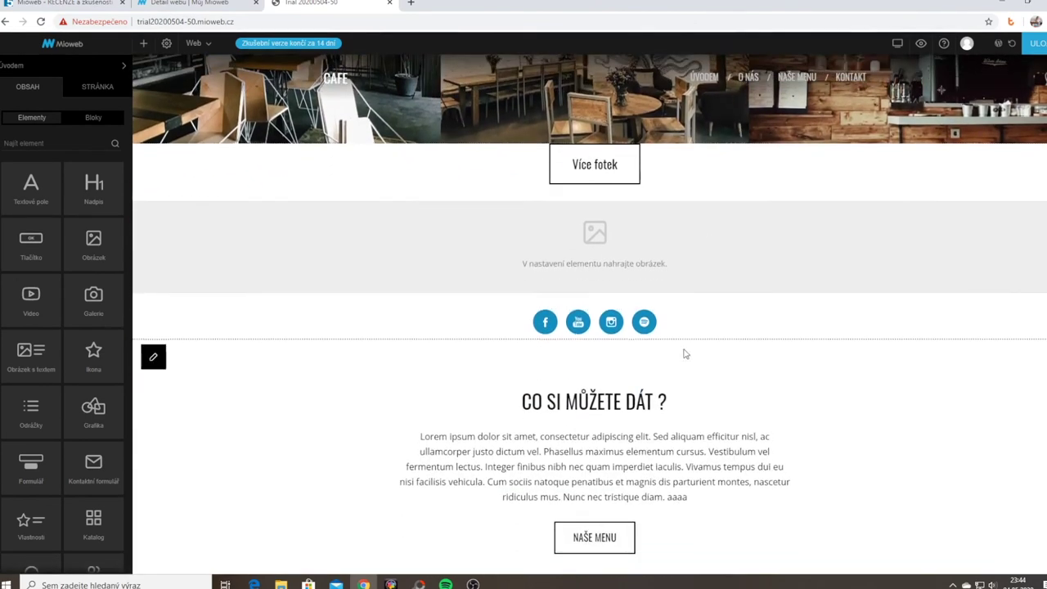
{"action": "scroll", "coordinate": [688, 344], "scroll_direction": "down", "scroll_amount": 1}
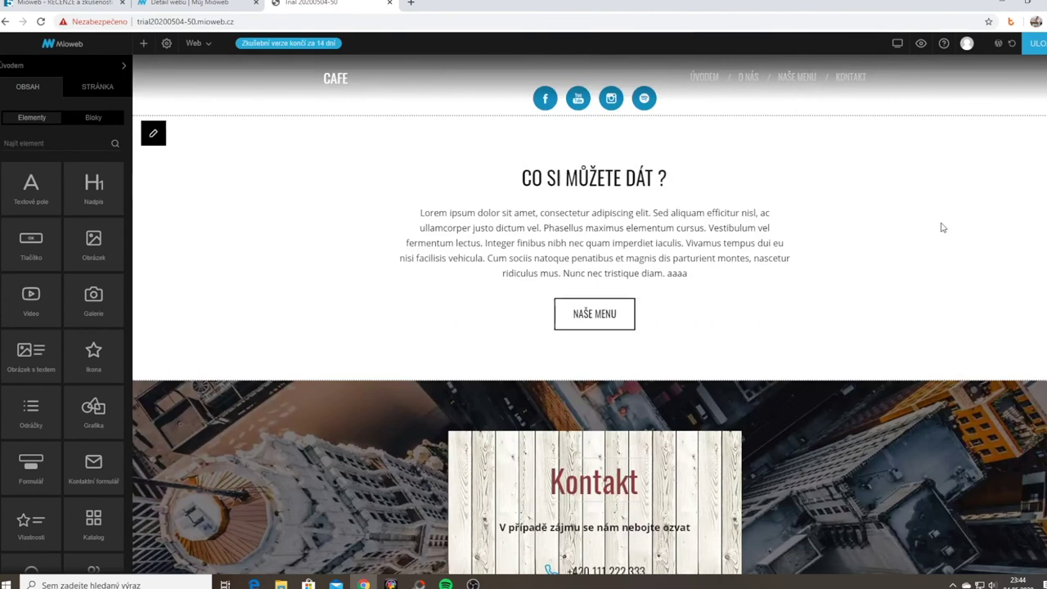
{"action": "scroll", "coordinate": [898, 270], "scroll_direction": "down", "scroll_amount": 1}
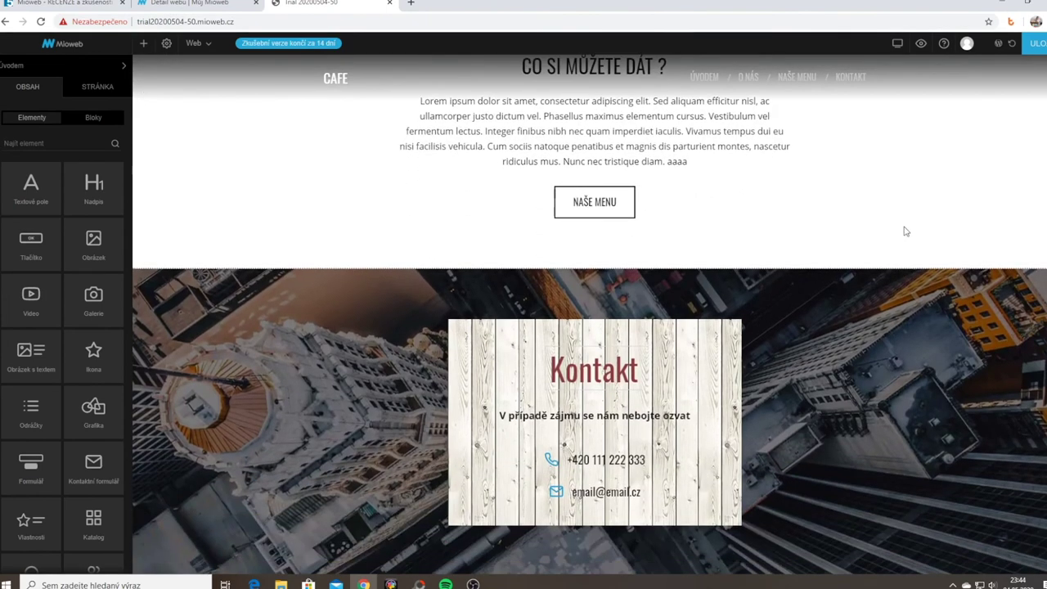
{"action": "scroll", "coordinate": [905, 231], "scroll_direction": "down", "scroll_amount": 3}
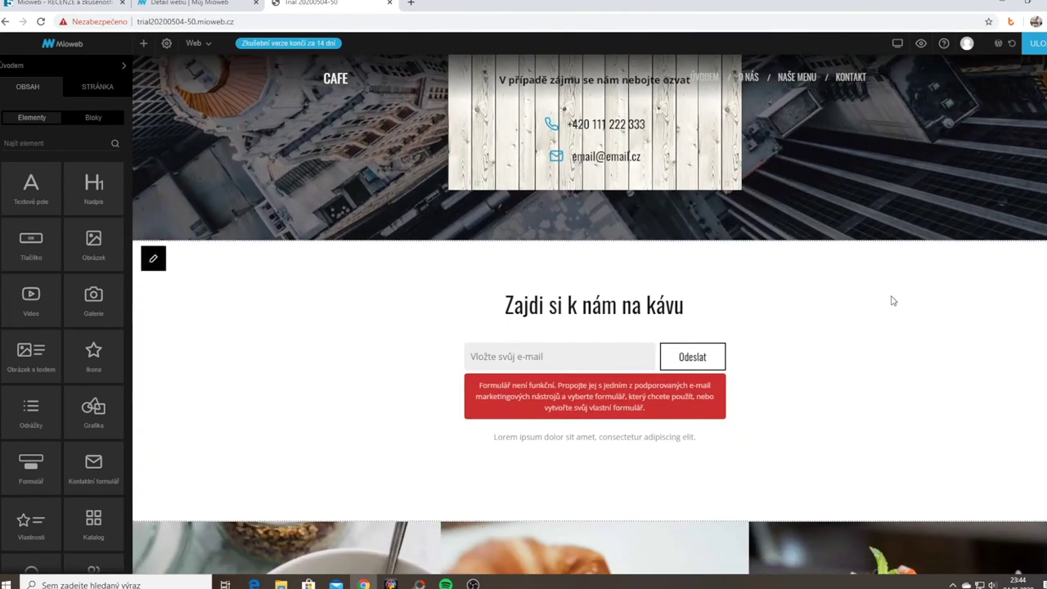
{"action": "scroll", "coordinate": [851, 295], "scroll_direction": "down", "scroll_amount": 1}
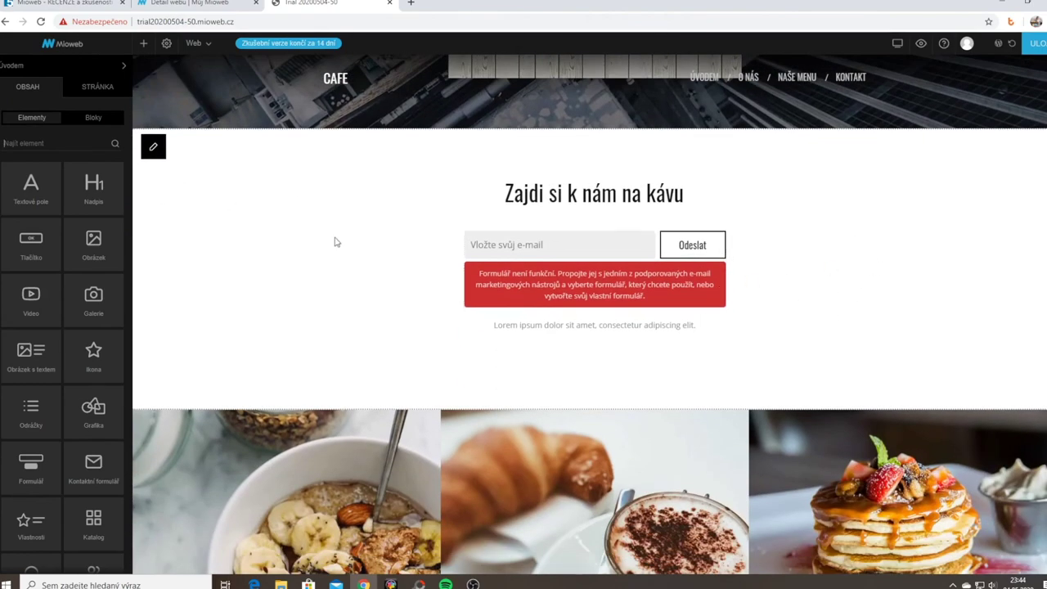
{"action": "scroll", "coordinate": [365, 269], "scroll_direction": "down", "scroll_amount": 3}
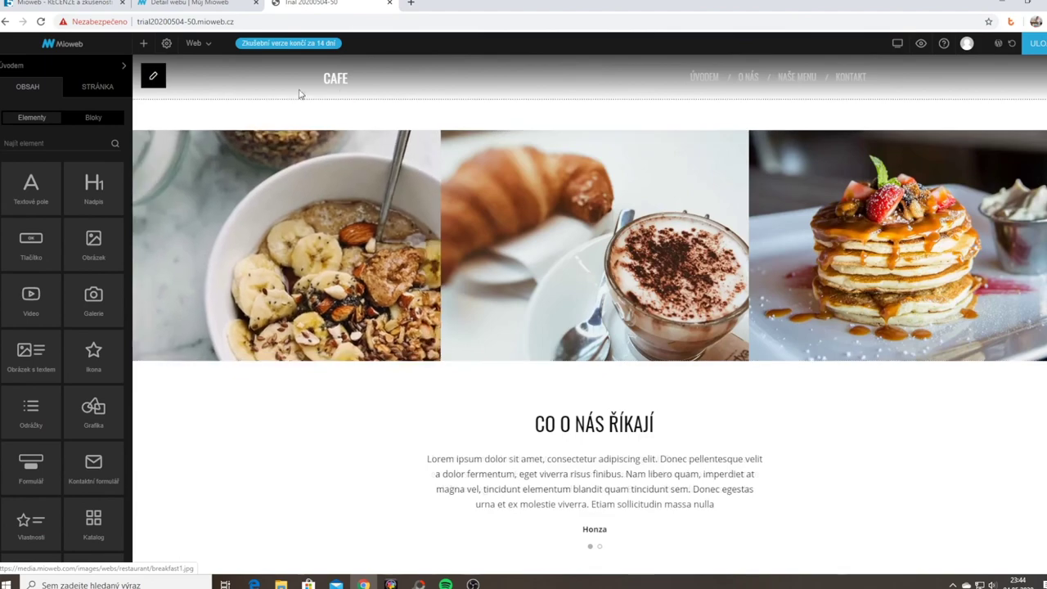
{"action": "scroll", "coordinate": [868, 352], "scroll_direction": "down", "scroll_amount": 3}
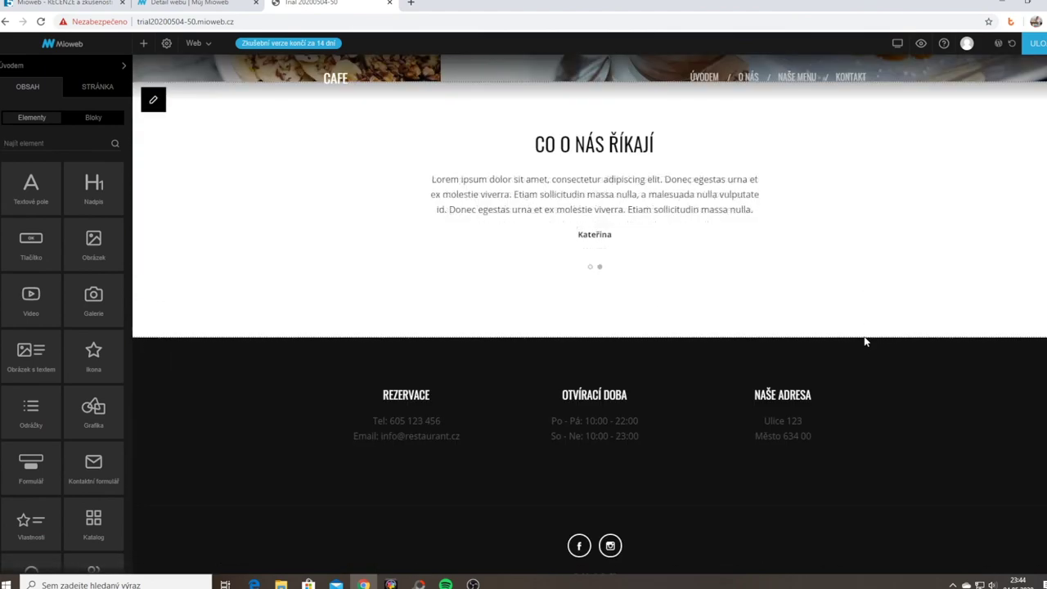
{"action": "scroll", "coordinate": [370, 360], "scroll_direction": "up", "scroll_amount": 12}
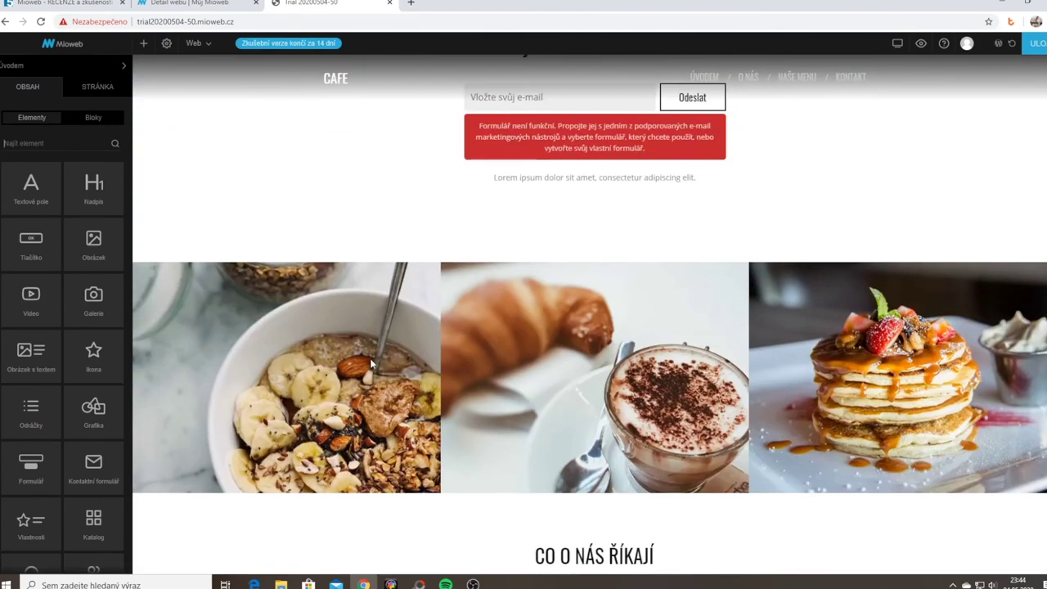
{"action": "scroll", "coordinate": [369, 363], "scroll_direction": "up", "scroll_amount": 4}
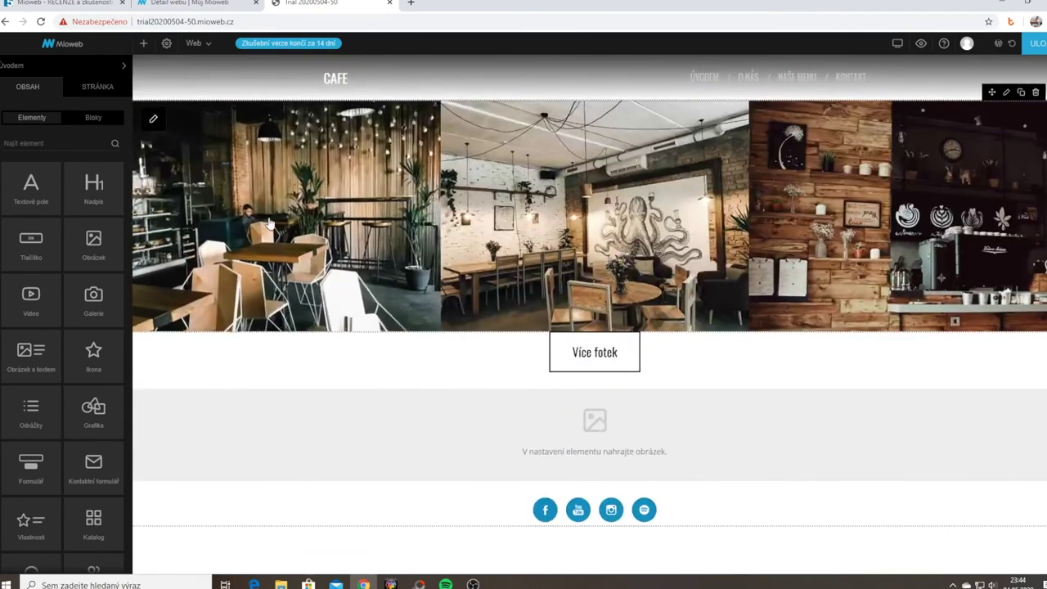
Fill in a new page 'Odkud pochází naše káva' with URL name kavajelaska, then cancel it
{"action": "mouse_move", "coordinate": [147, 51]}
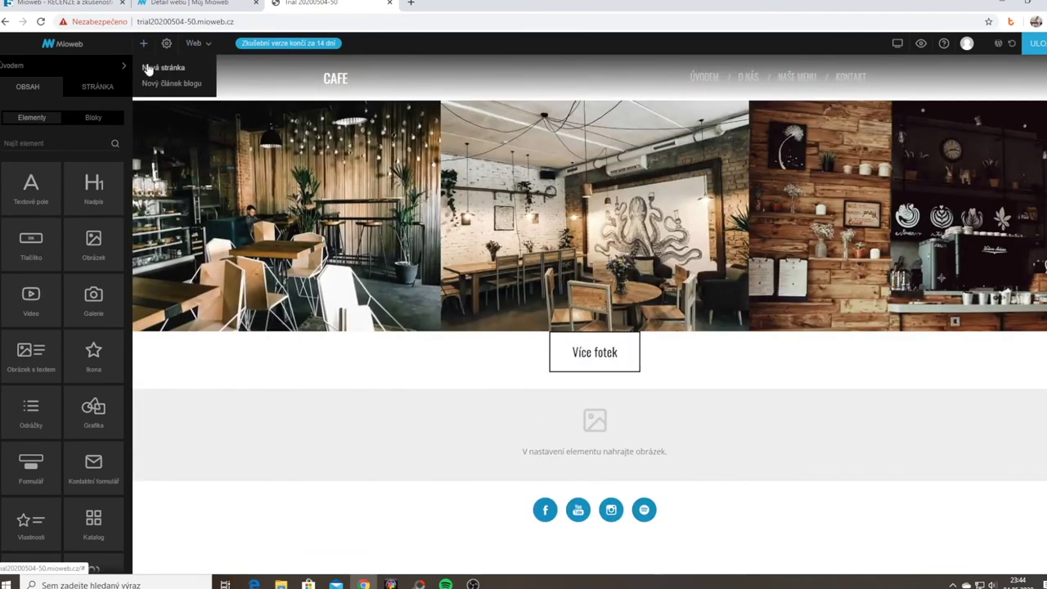
{"action": "left_click", "coordinate": [149, 67]}
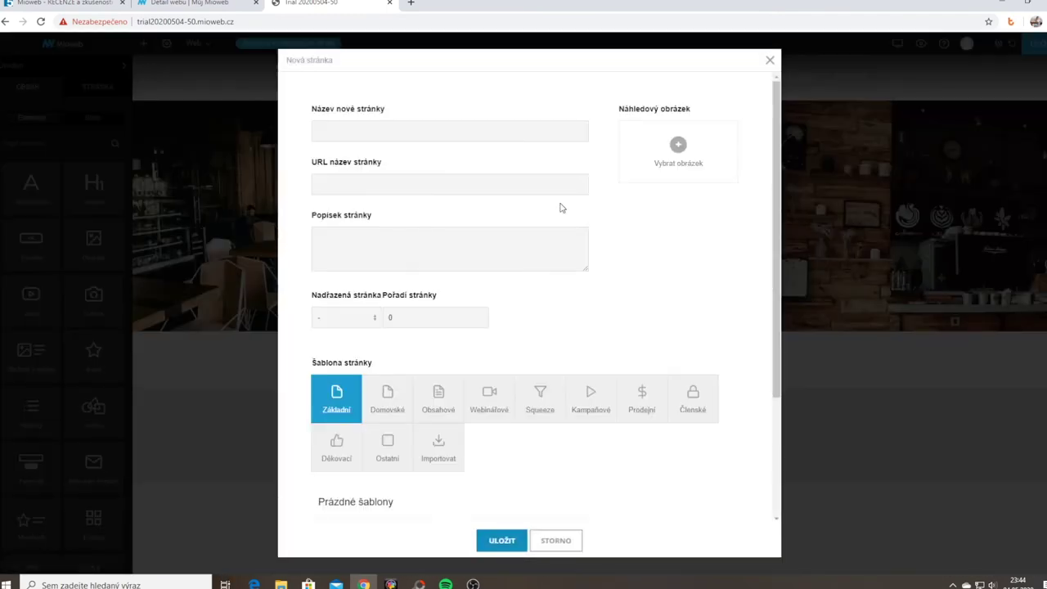
{"action": "left_click", "coordinate": [515, 139]}
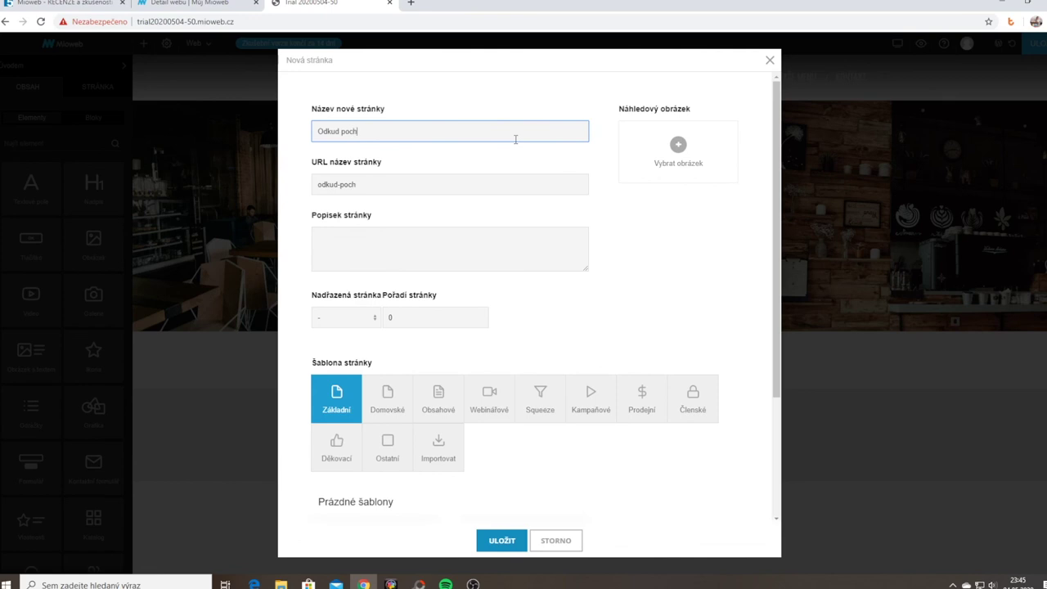
{"action": "type", "text": "Odkud pochází naše káva"}
{"action": "left_click_drag", "start_coordinate": [425, 185], "coordinate": [297, 189]}
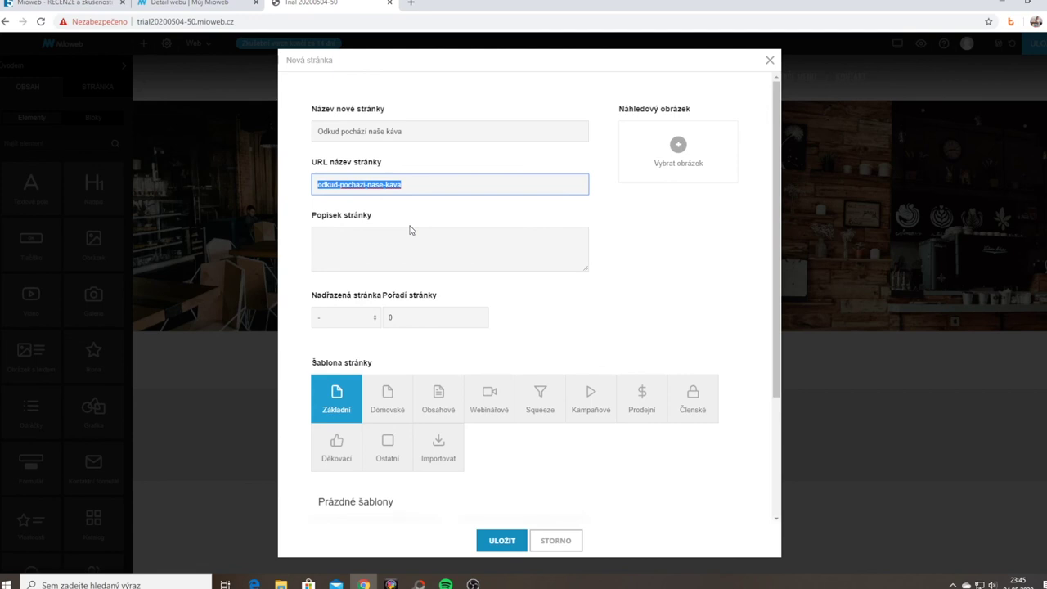
{"action": "type", "text": "kavajelaska"}
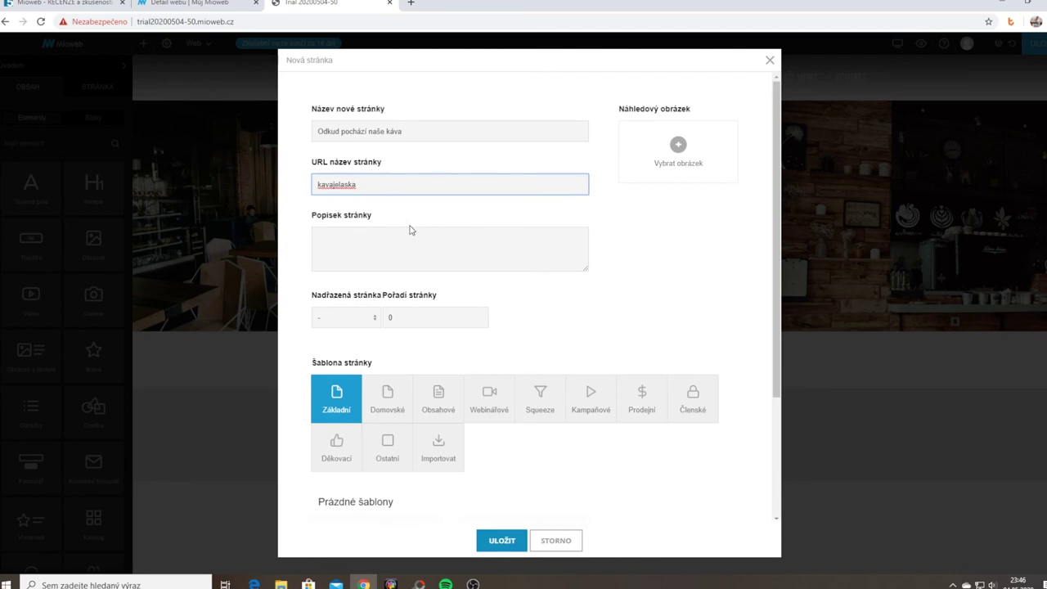
{"action": "left_click", "coordinate": [559, 536]}
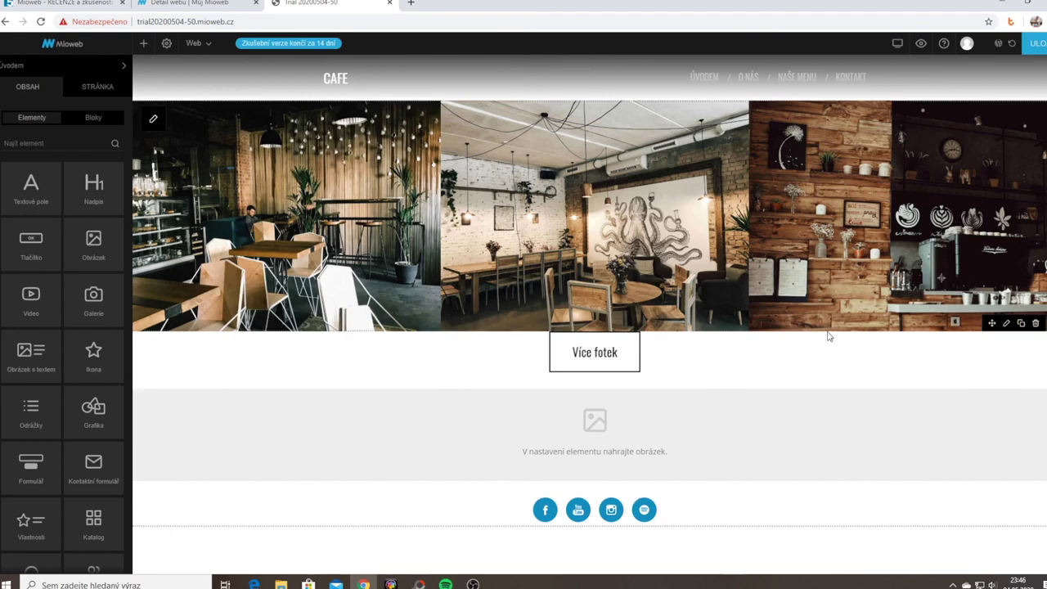
Open the WordPress administration, look over its sidebar menus, and go to Nastavení > Obecné
{"action": "left_click", "coordinate": [998, 46]}
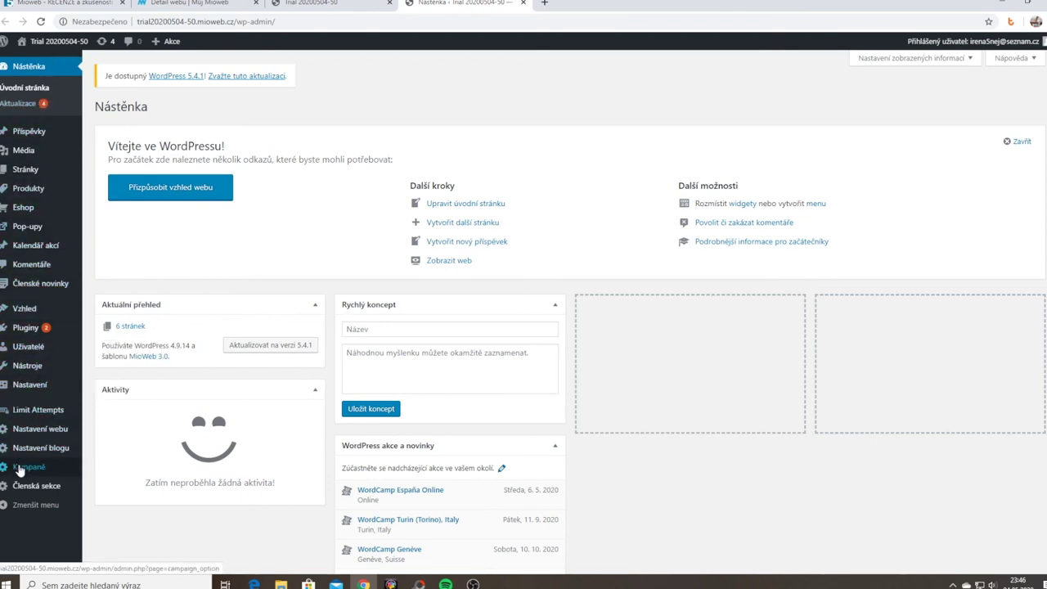
{"action": "mouse_move", "coordinate": [59, 363]}
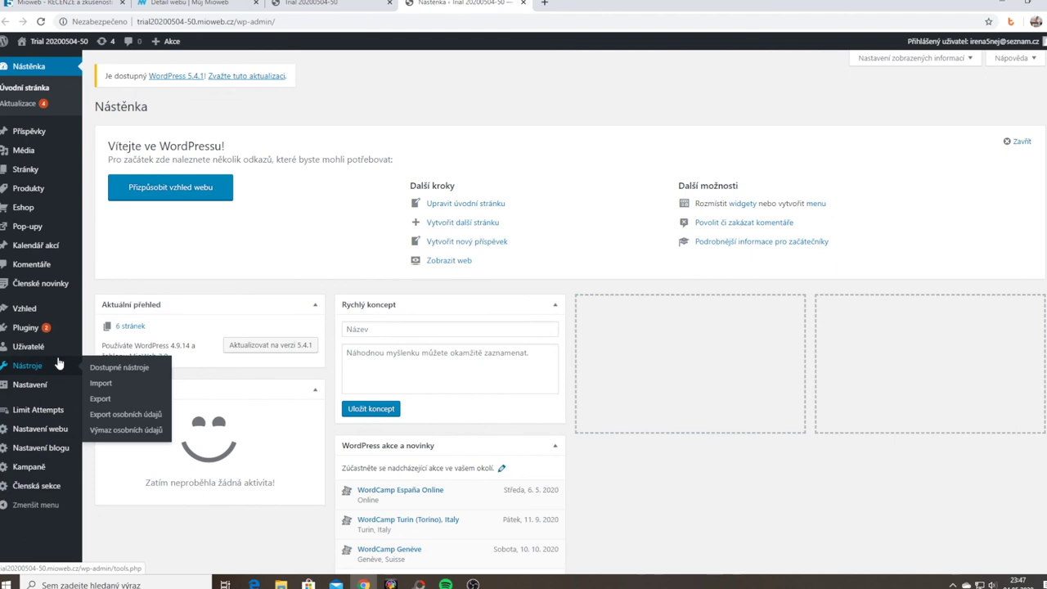
{"action": "mouse_move", "coordinate": [69, 194]}
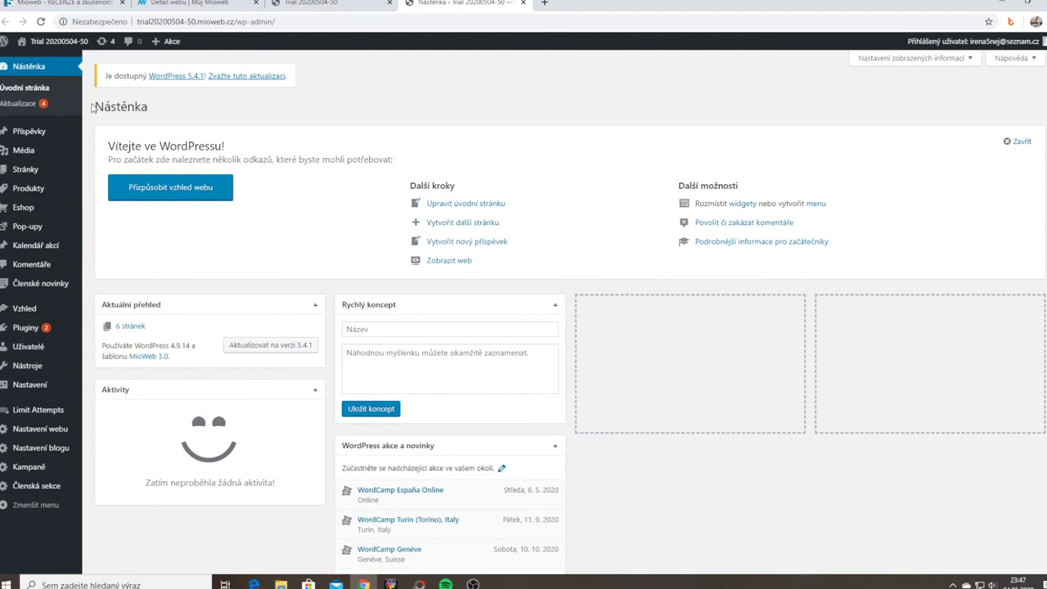
{"action": "mouse_move", "coordinate": [47, 144]}
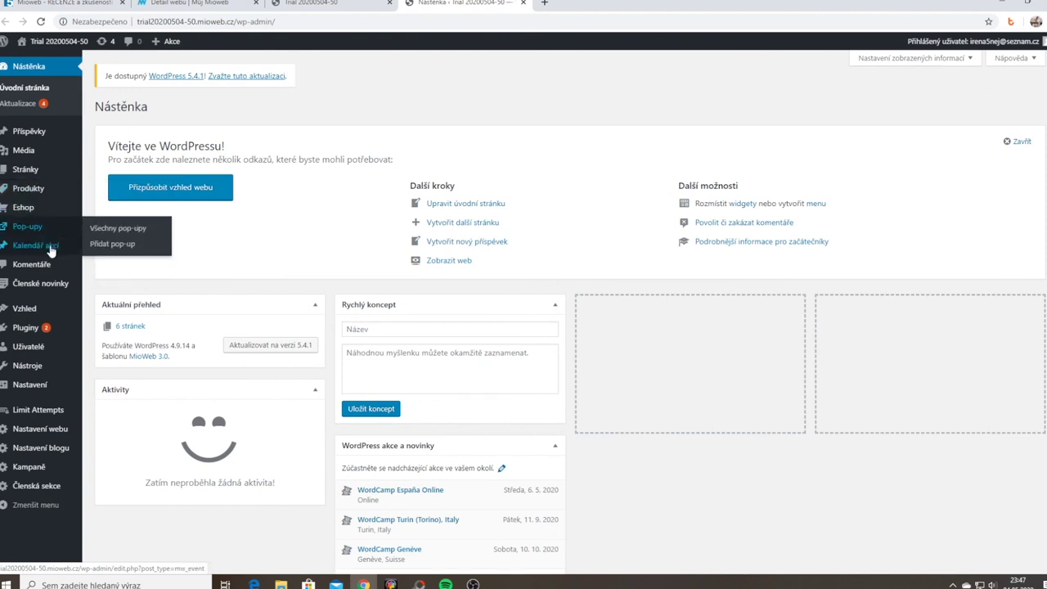
{"action": "mouse_move", "coordinate": [50, 252]}
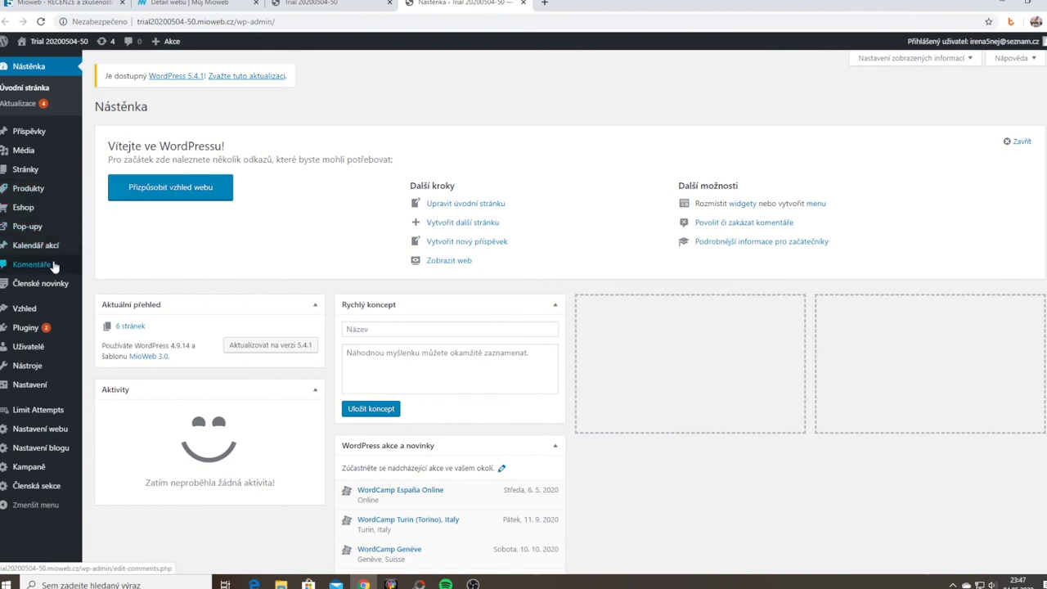
{"action": "mouse_move", "coordinate": [54, 283]}
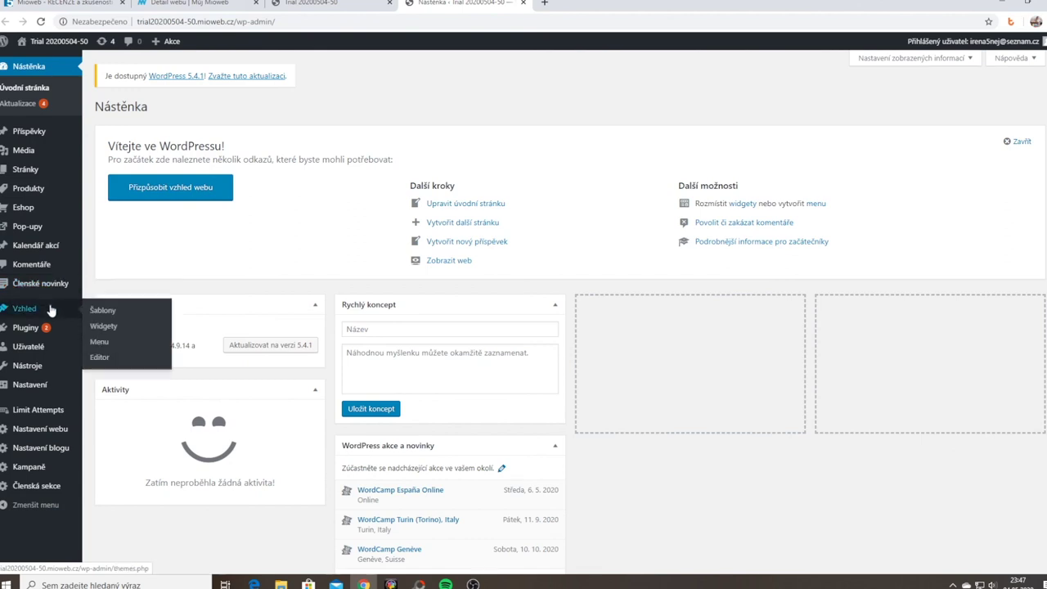
{"action": "mouse_move", "coordinate": [45, 328]}
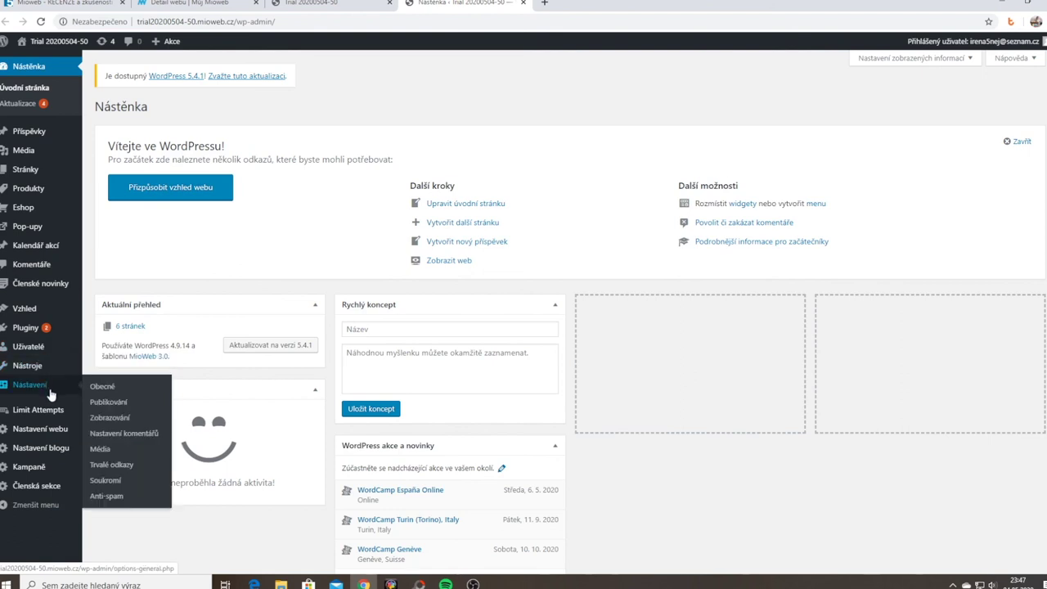
{"action": "mouse_move", "coordinate": [54, 419]}
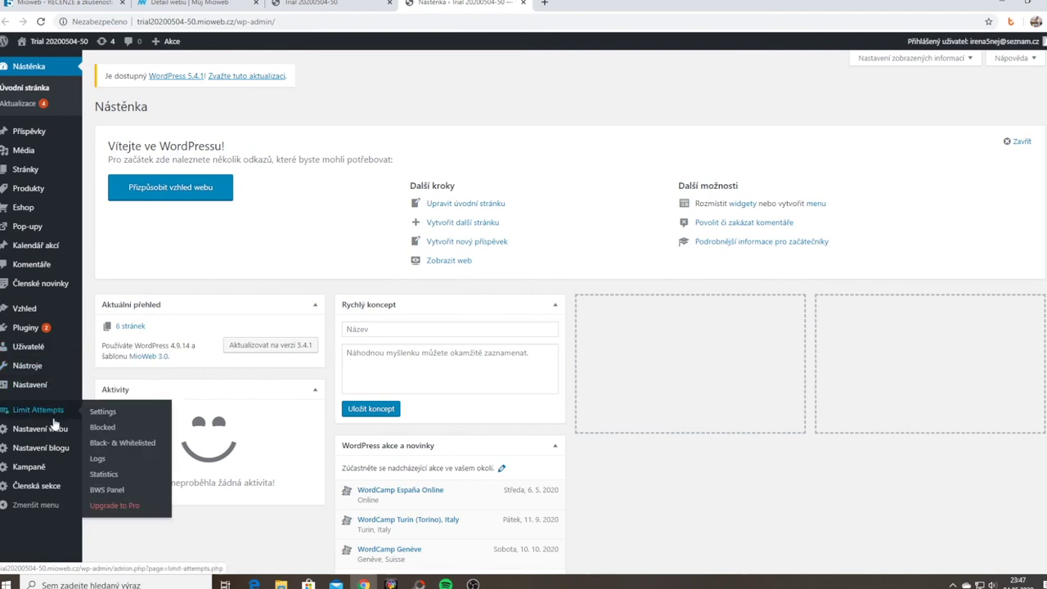
{"action": "mouse_move", "coordinate": [42, 490]}
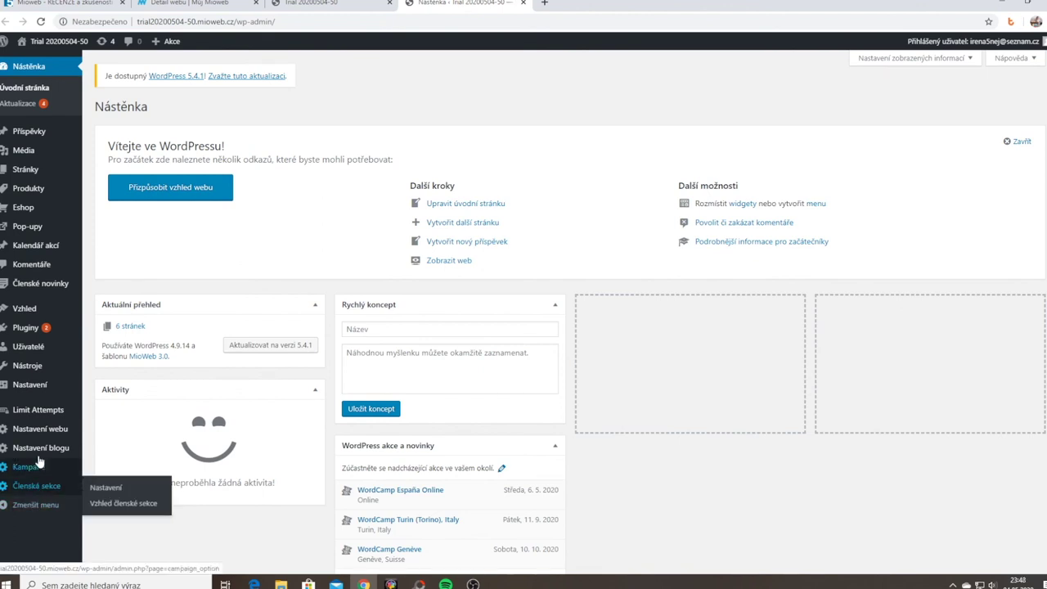
{"action": "left_click", "coordinate": [98, 392]}
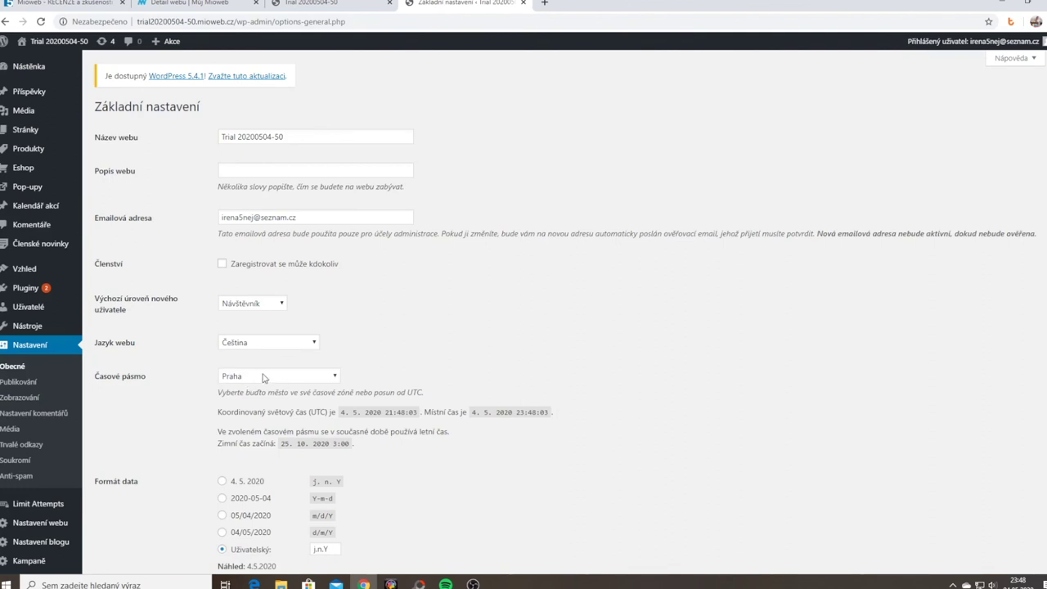
Check the Časové pásmo list and keep the Praha time zone
{"action": "left_click", "coordinate": [263, 378]}
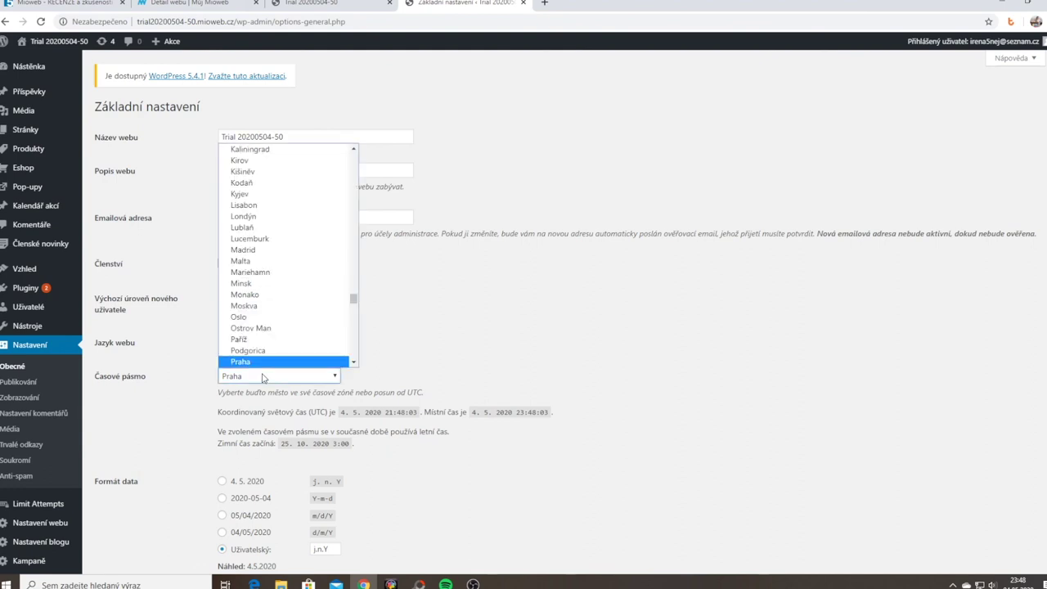
{"action": "left_click", "coordinate": [197, 380]}
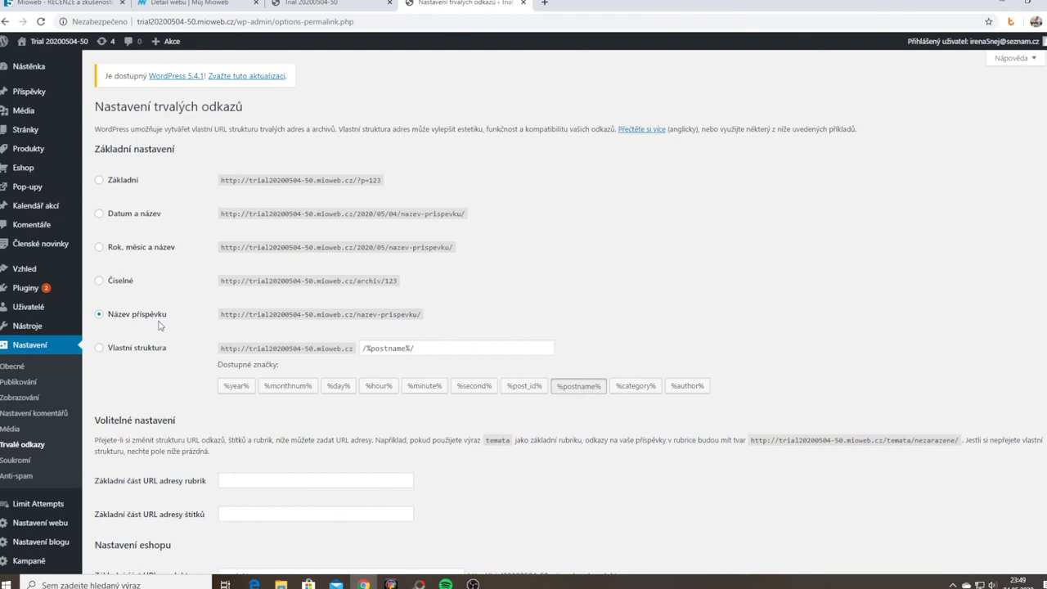
Revisit Nastavení > Obecné, then view the Users list with its single Administrator account
{"action": "left_click", "coordinate": [12, 366]}
{"action": "scroll", "coordinate": [16, 352], "scroll_direction": "up", "scroll_amount": 3}
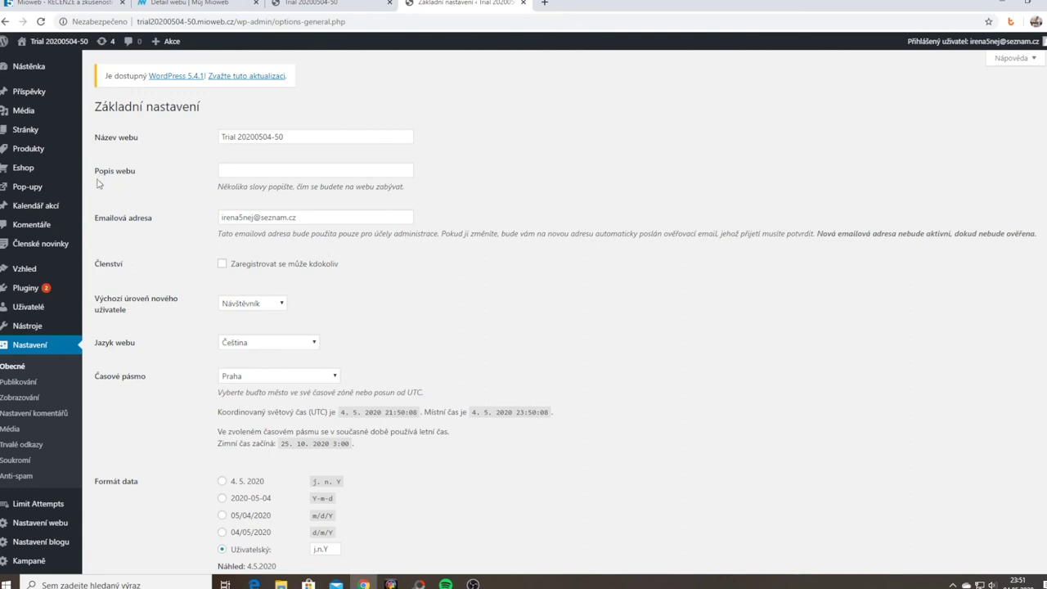
{"action": "left_click", "coordinate": [23, 310]}
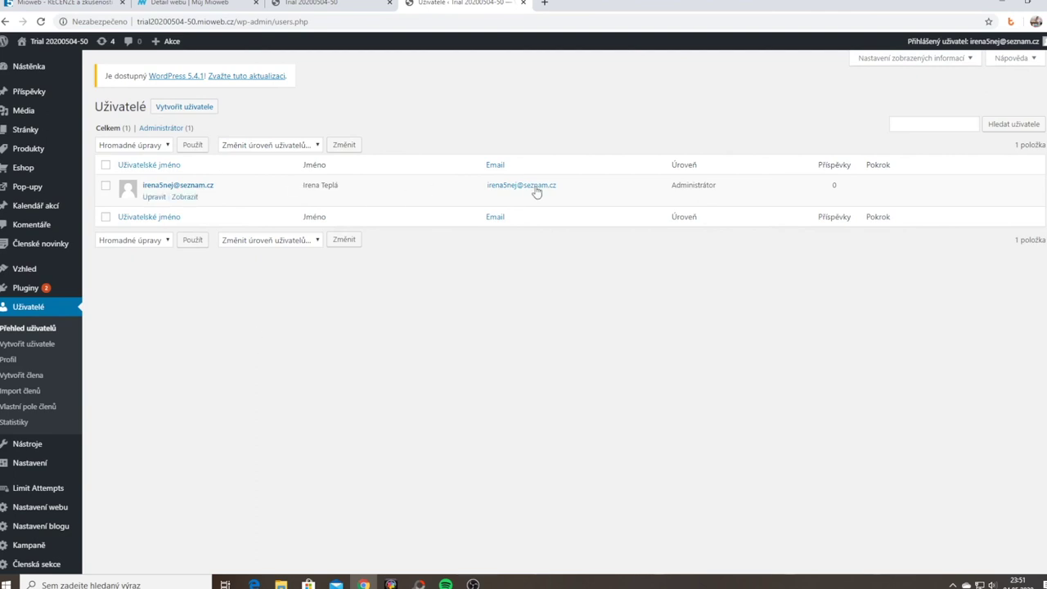
Check the new-user roles leaving Návštěvník, then go to Stránky and select the Mio page
{"action": "left_click", "coordinate": [196, 108]}
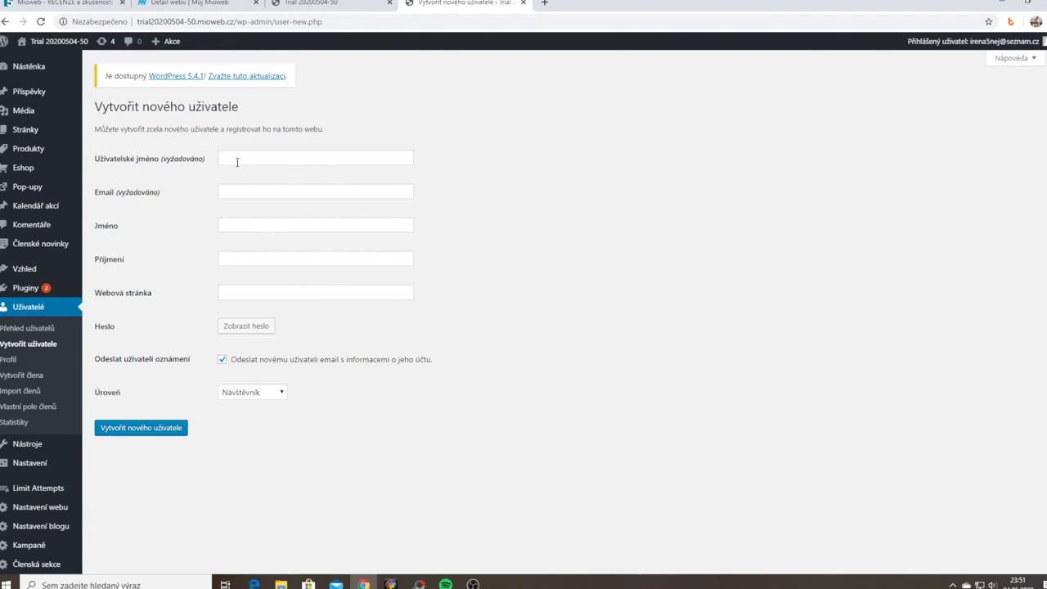
{"action": "left_click", "coordinate": [273, 396]}
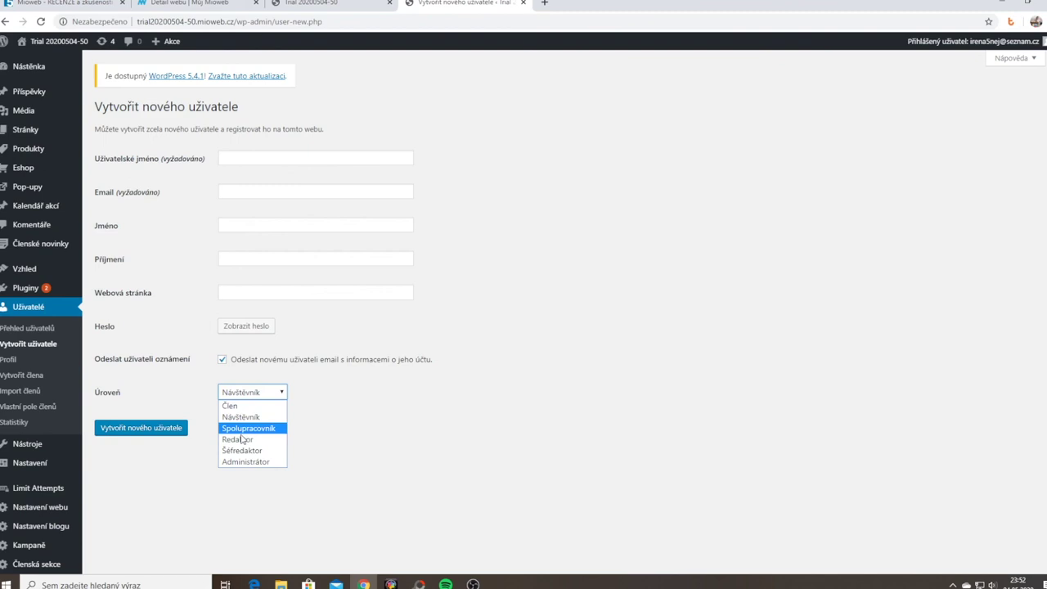
{"action": "left_click", "coordinate": [283, 419]}
{"action": "left_click", "coordinate": [41, 137]}
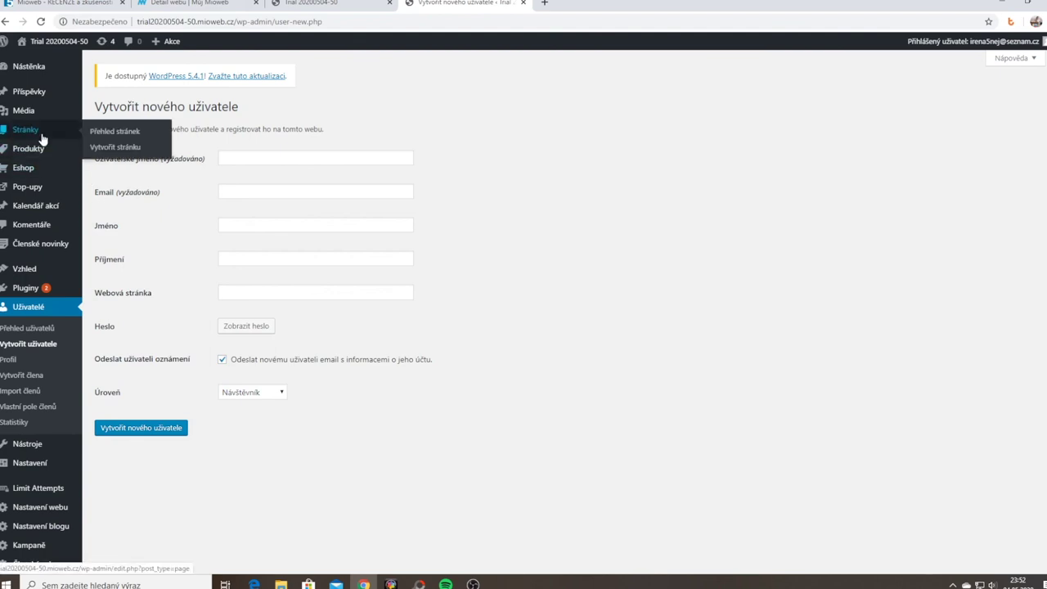
{"action": "left_click", "coordinate": [104, 259]}
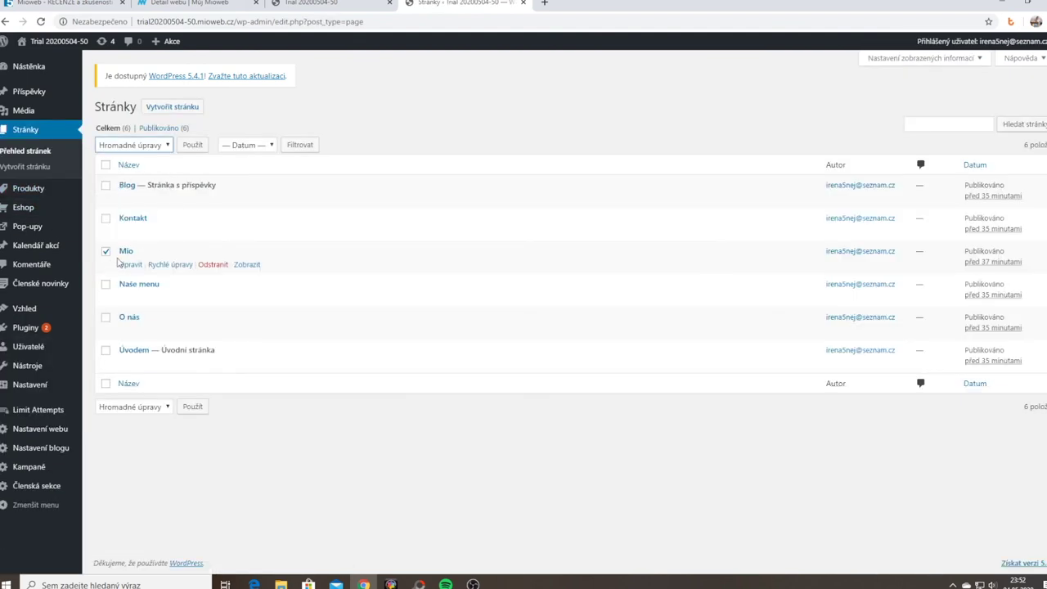
Trash the Mio page, confirm it under Koš (1), then view the installed plugins
{"action": "left_click", "coordinate": [211, 266]}
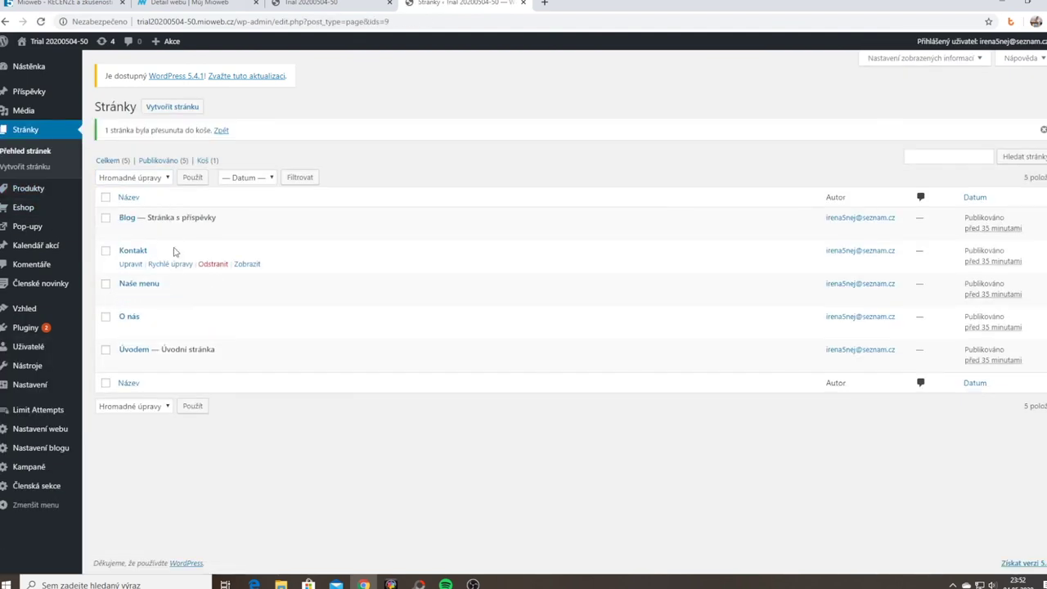
{"action": "left_click", "coordinate": [205, 160]}
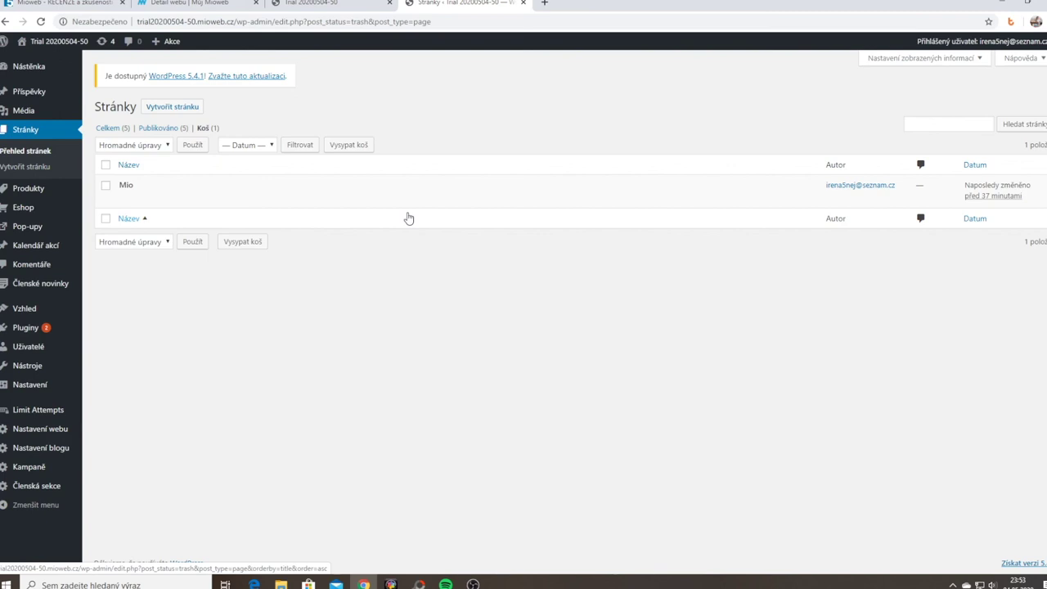
{"action": "left_click", "coordinate": [63, 333]}
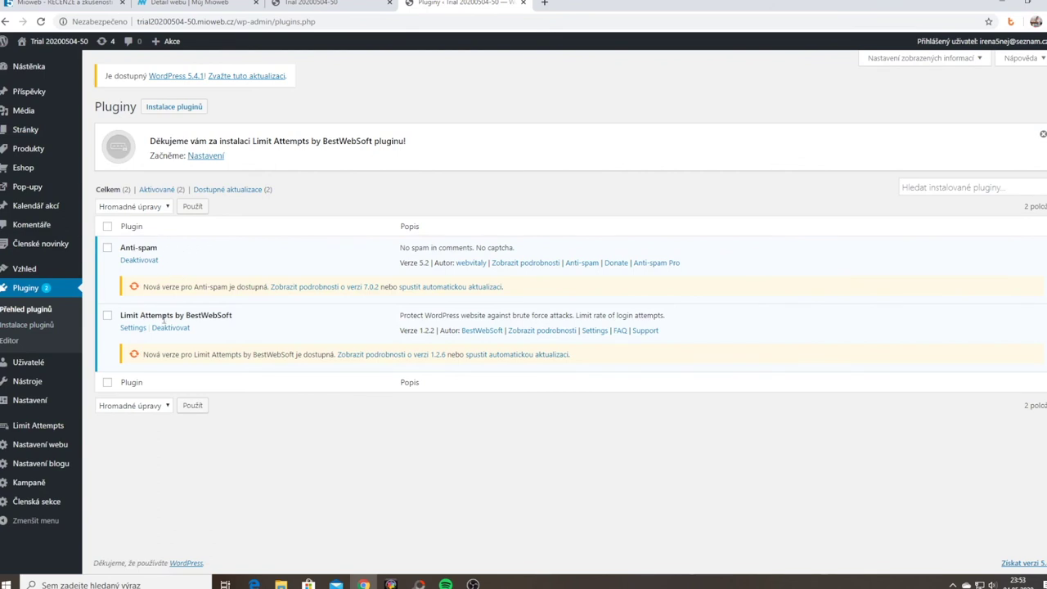
Browse Instalace pluginů, check the empty Příspěvky list, and close the WordPress admin tab
{"action": "left_click", "coordinate": [173, 113]}
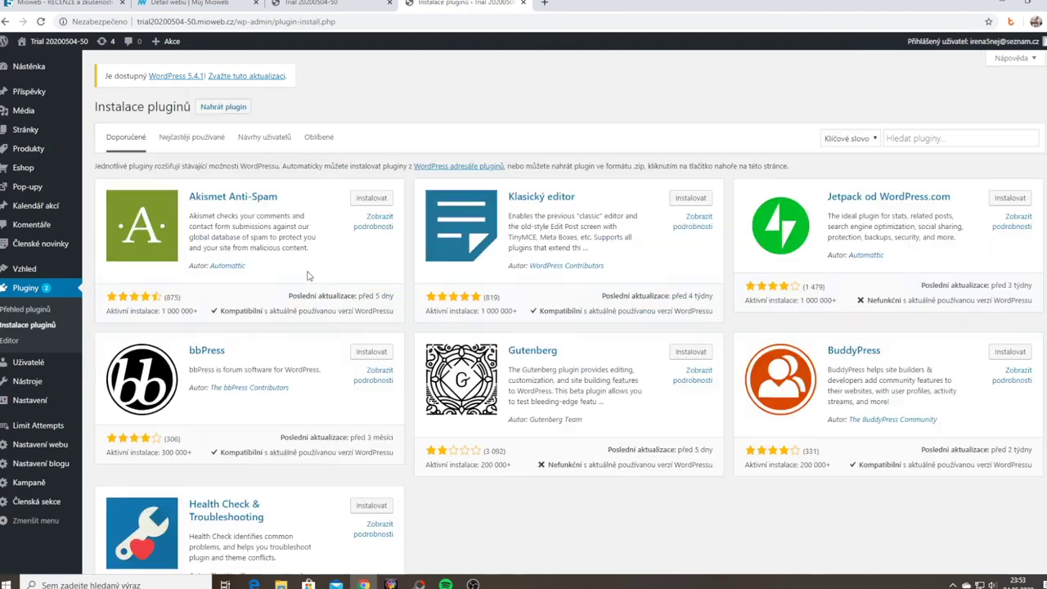
{"action": "scroll", "coordinate": [304, 273], "scroll_direction": "down", "scroll_amount": 2}
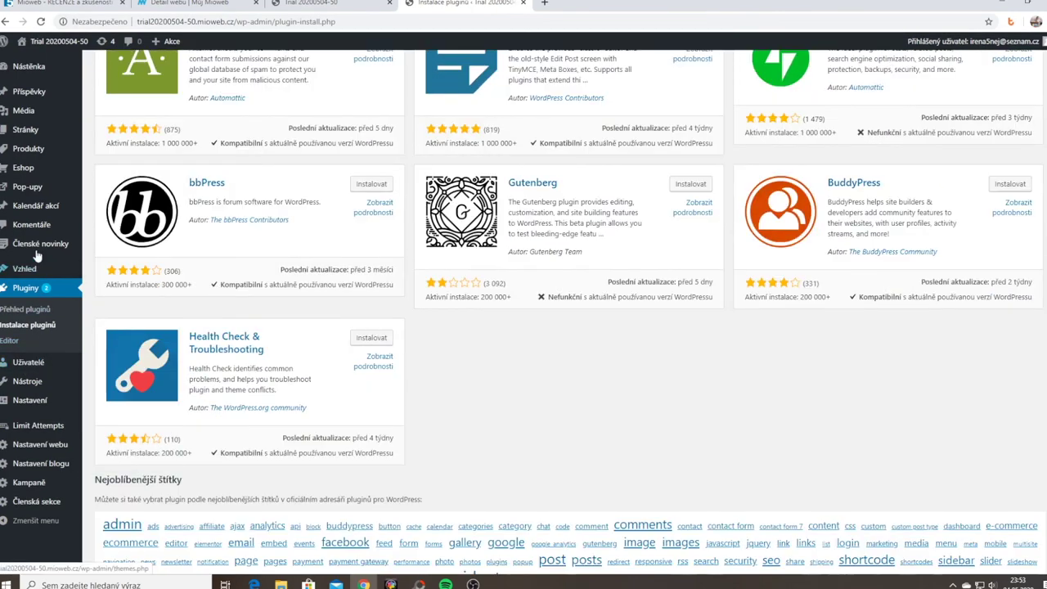
{"action": "scroll", "coordinate": [37, 256], "scroll_direction": "up", "scroll_amount": 2}
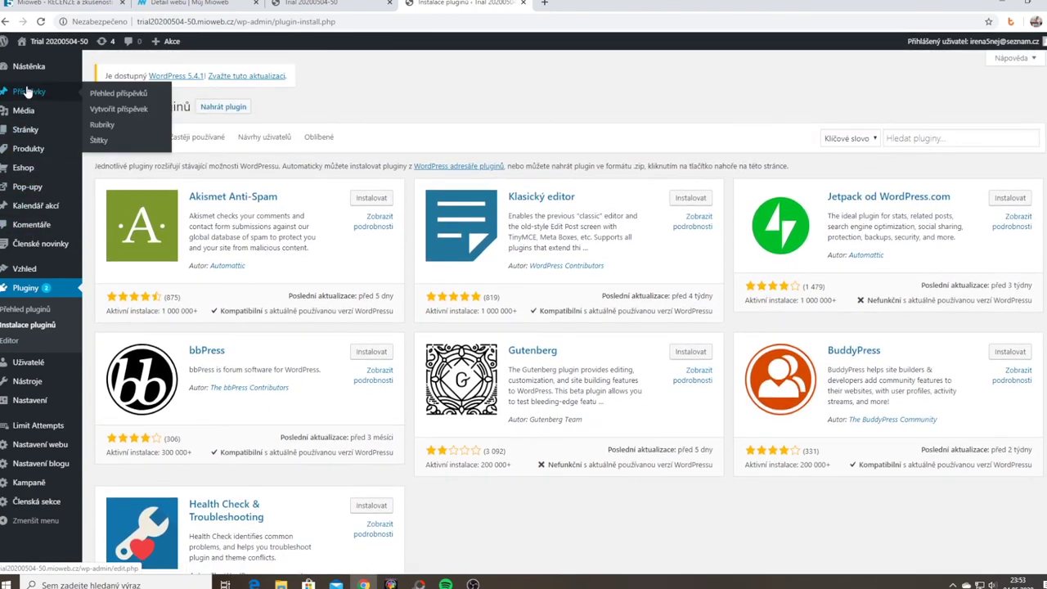
{"action": "left_click", "coordinate": [27, 92]}
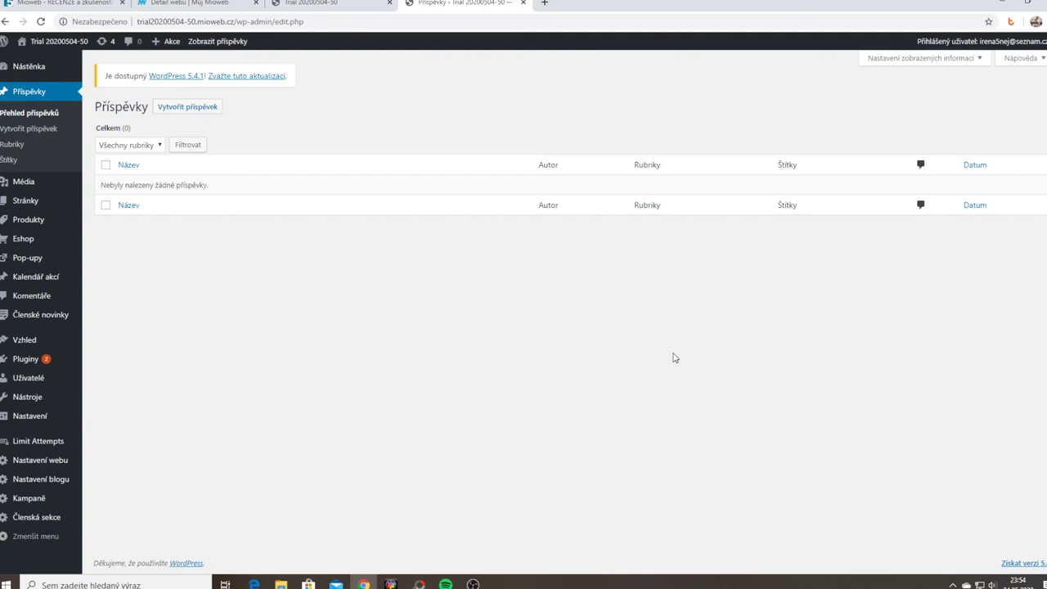
{"action": "key", "text": "ctrl+w"}
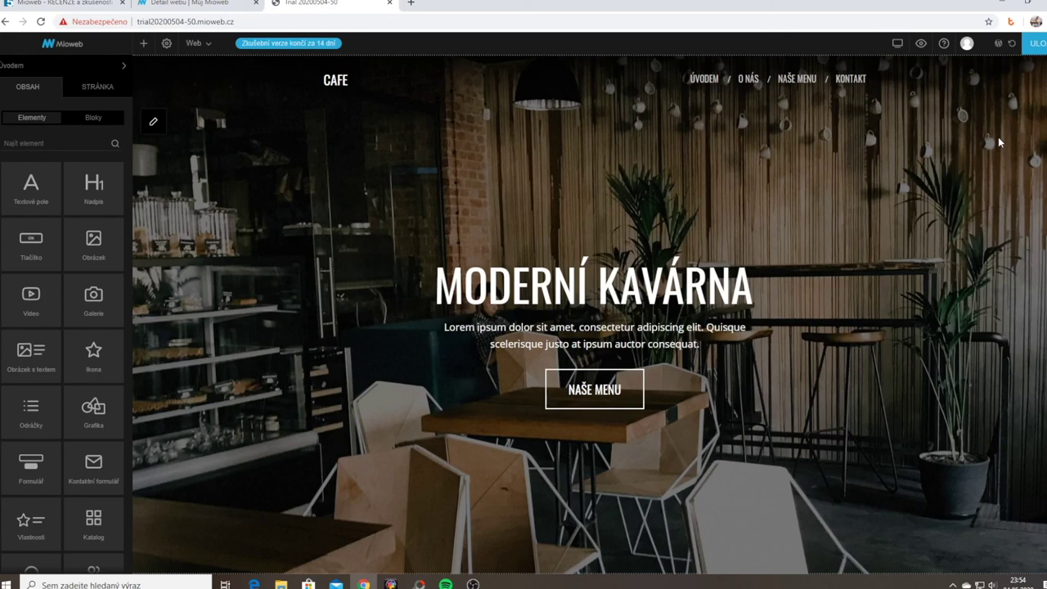
Open the Podpora site and read its help categories and 'Dříve než kontaktujete podporu…' checklist
{"action": "left_click", "coordinate": [945, 45]}
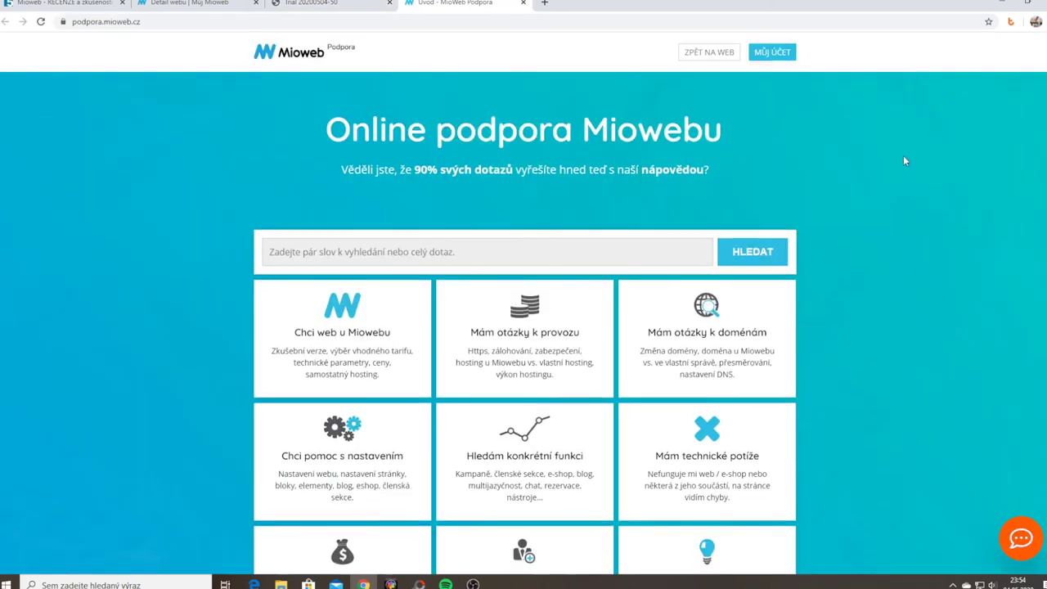
{"action": "scroll", "coordinate": [905, 161], "scroll_direction": "down", "scroll_amount": 1}
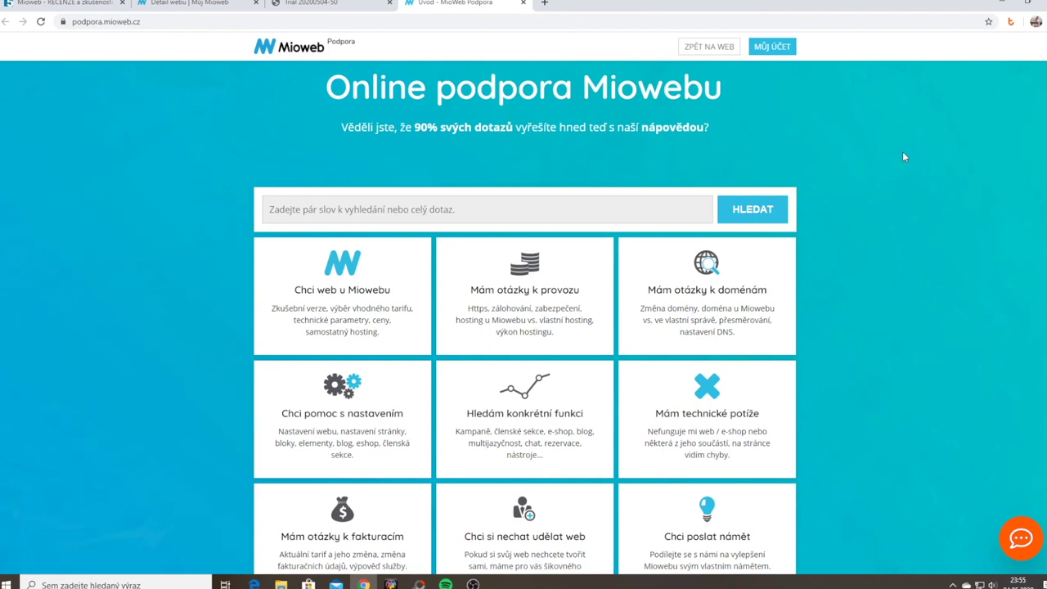
{"action": "scroll", "coordinate": [878, 221], "scroll_direction": "down", "scroll_amount": 2}
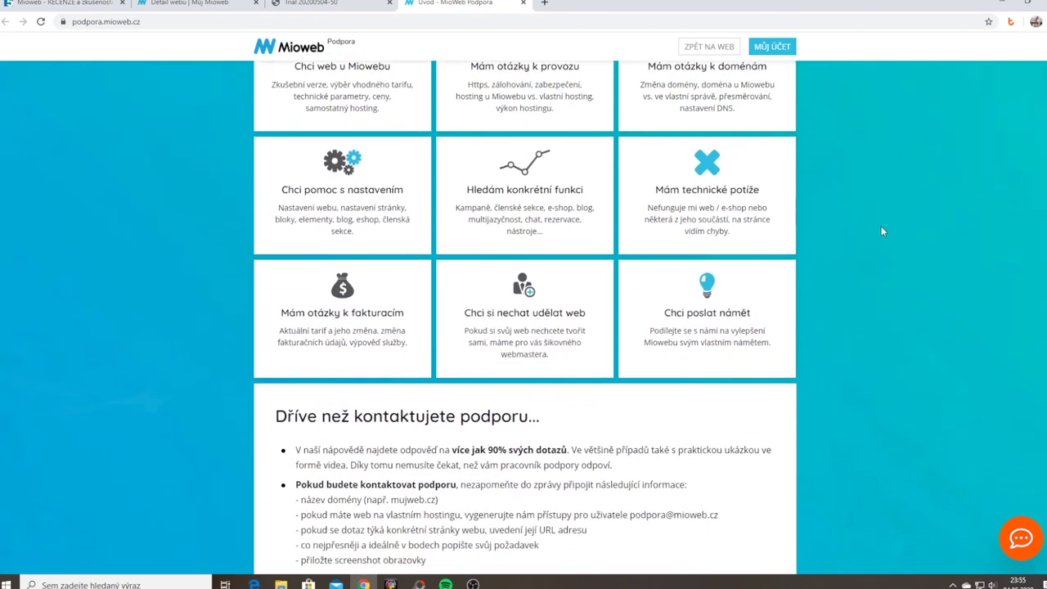
{"action": "scroll", "coordinate": [881, 262], "scroll_direction": "up", "scroll_amount": 1}
{"action": "scroll", "coordinate": [881, 261], "scroll_direction": "up", "scroll_amount": 1}
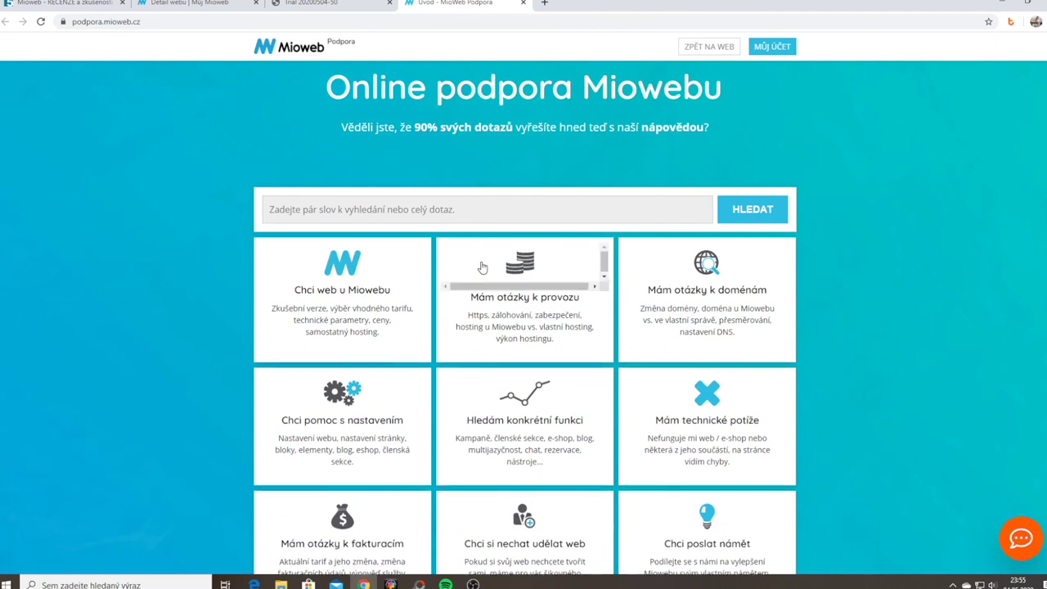
{"action": "scroll", "coordinate": [863, 329], "scroll_direction": "down", "scroll_amount": 3}
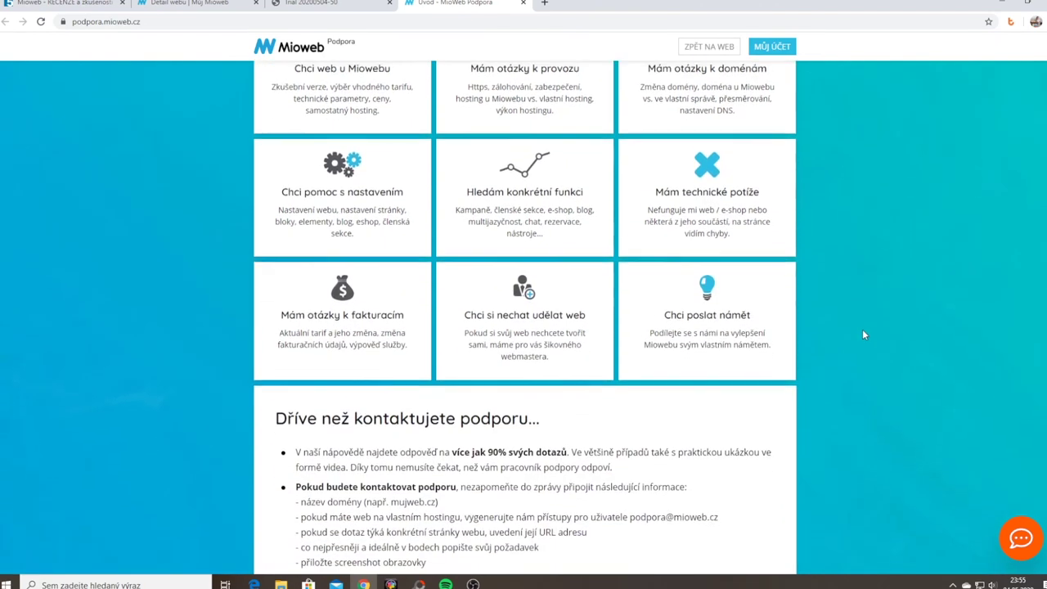
{"action": "scroll", "coordinate": [863, 335], "scroll_direction": "down", "scroll_amount": 3}
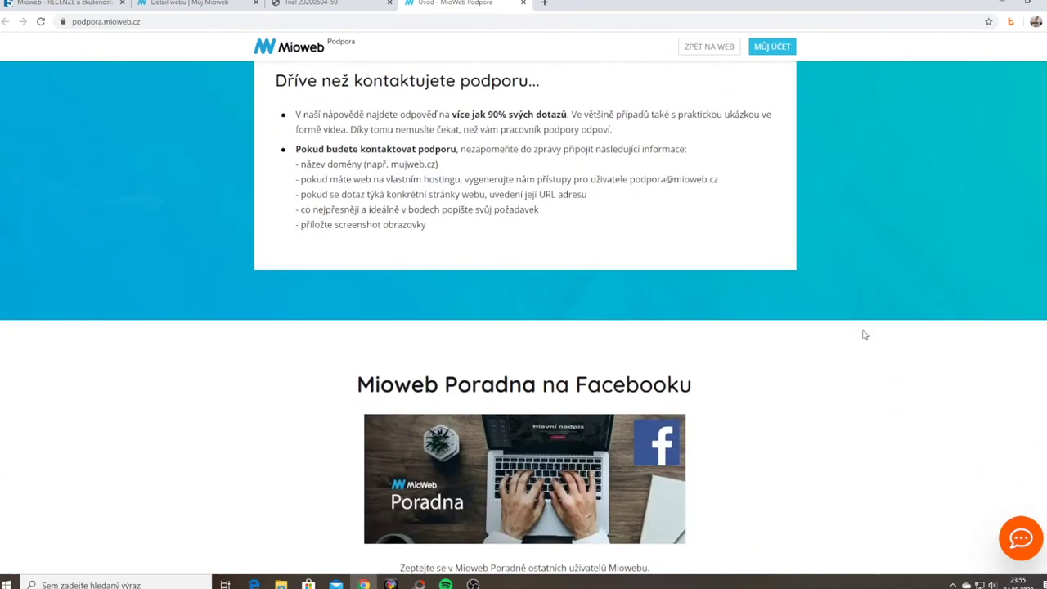
{"action": "scroll", "coordinate": [862, 329], "scroll_direction": "up", "scroll_amount": 6}
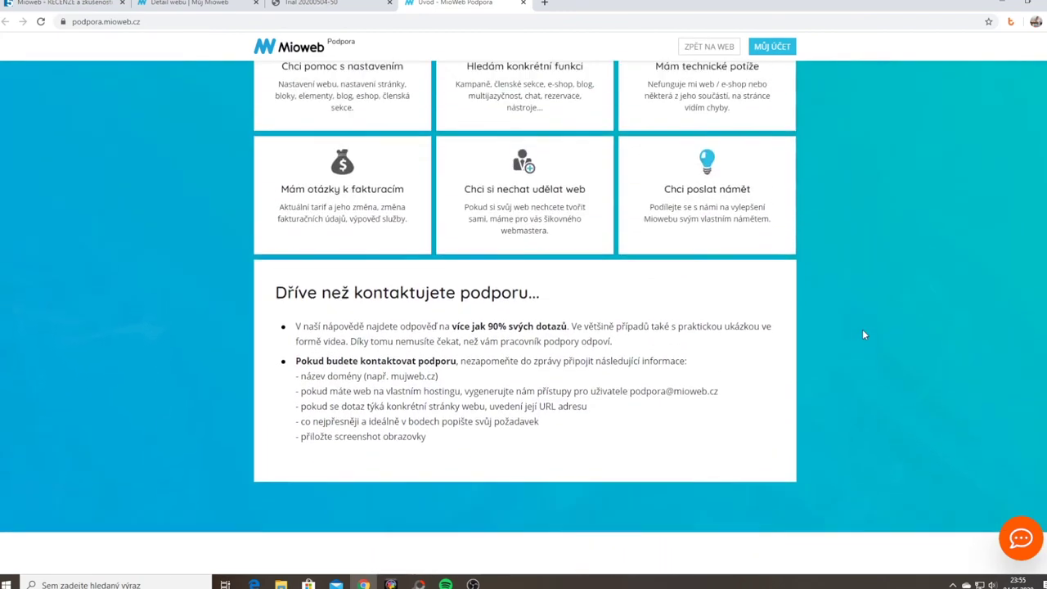